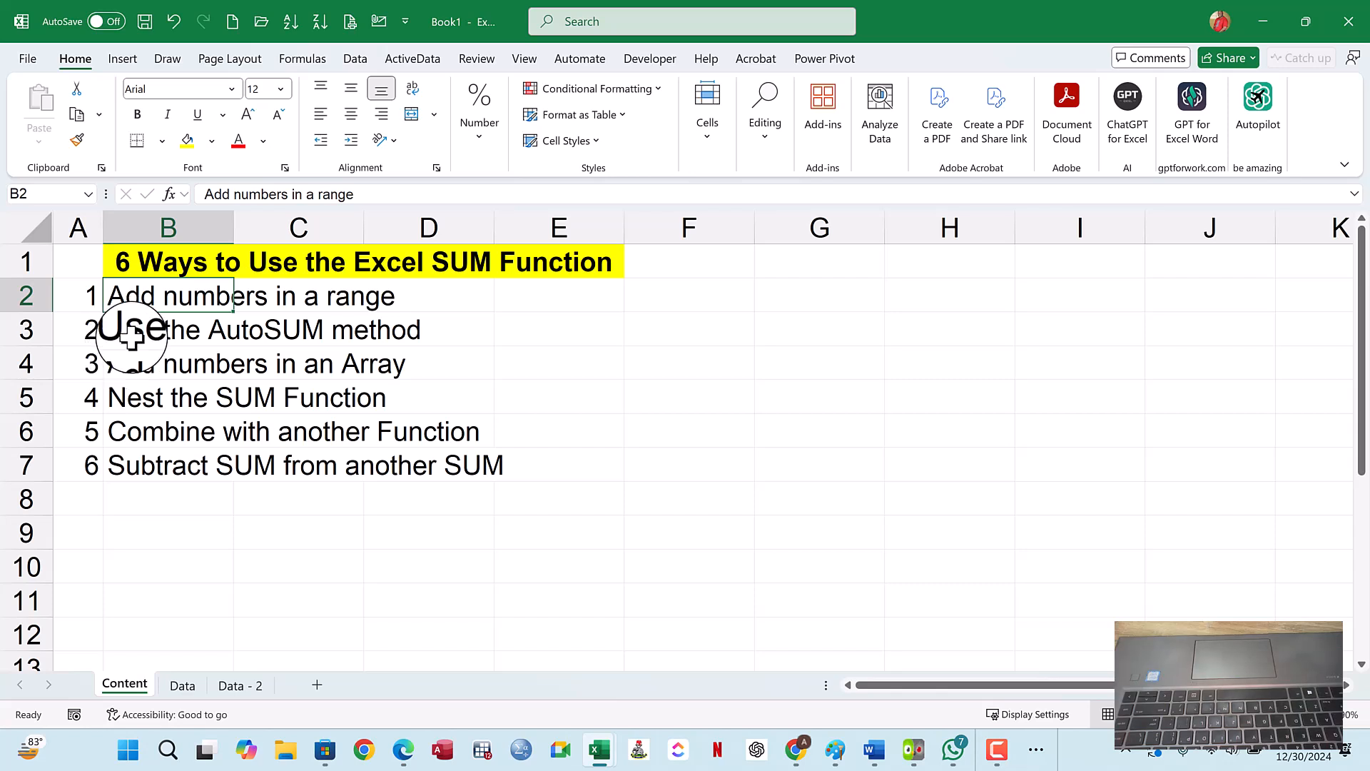
# - Go through the SUM methods listed in B3 to B7 of the Content sheet one by one
pyautogui.click(132, 337)
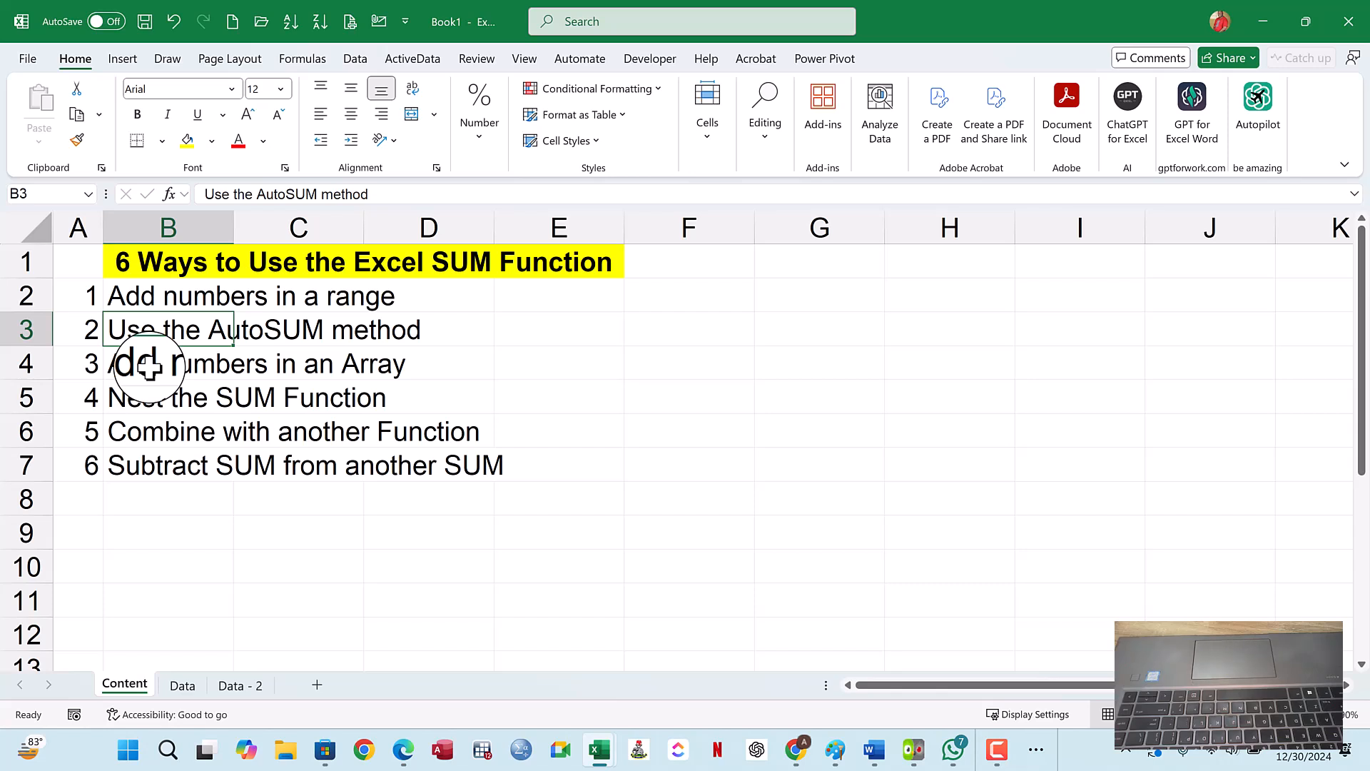
pyautogui.click(149, 366)
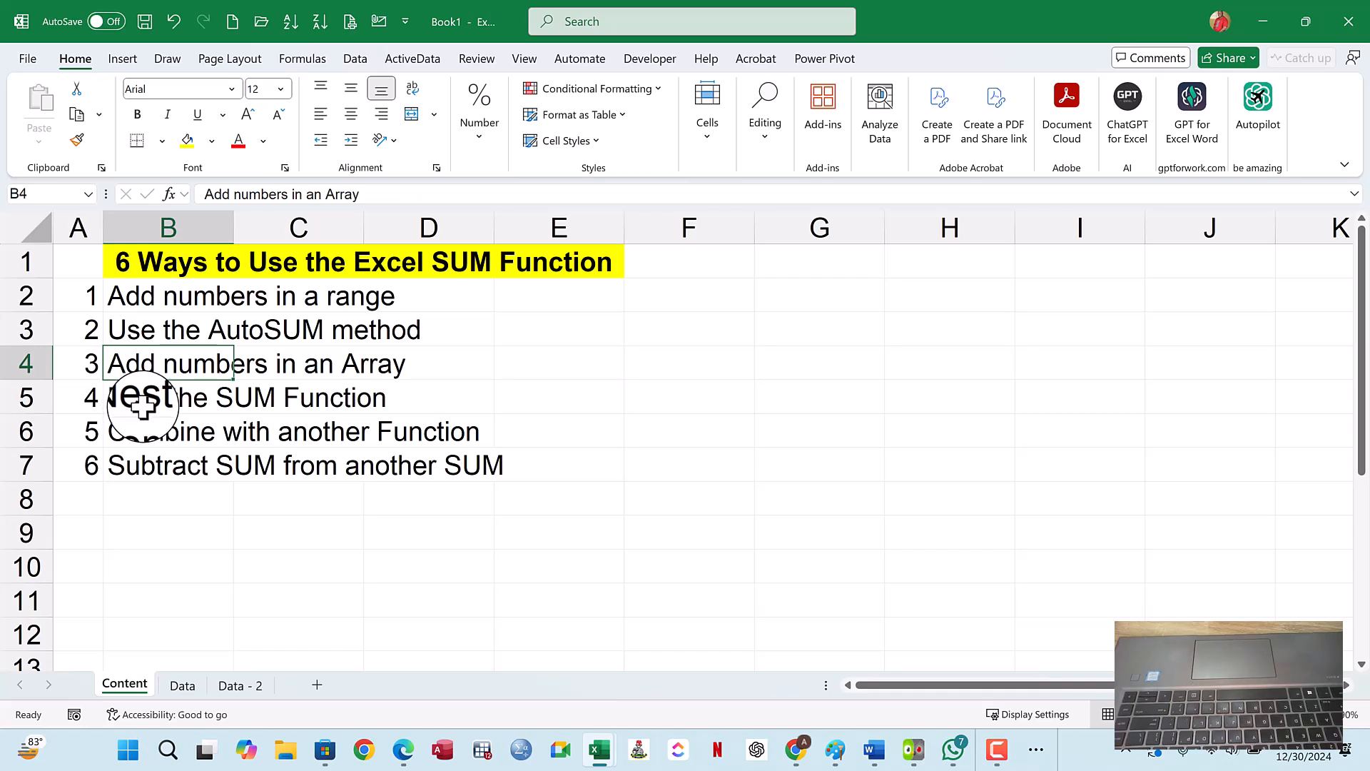
pyautogui.click(149, 398)
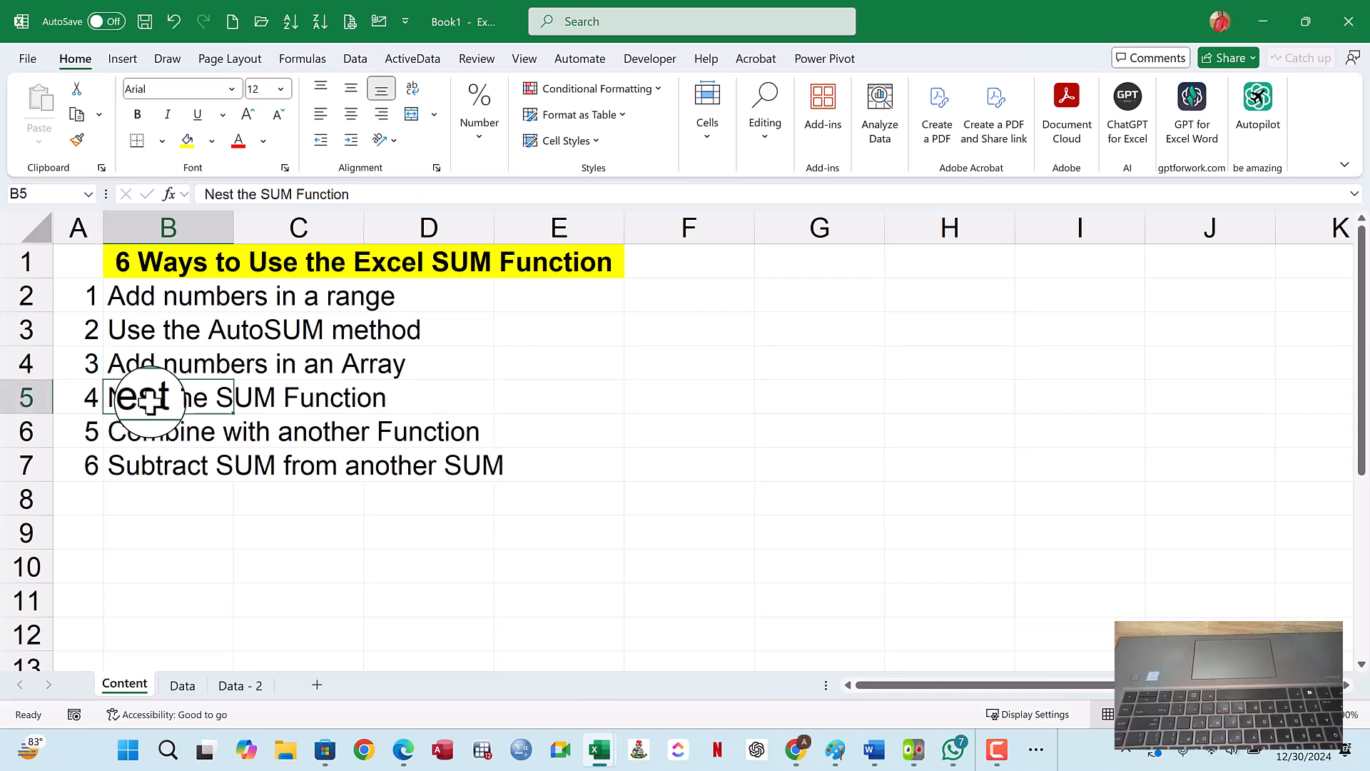
pyautogui.click(154, 430)
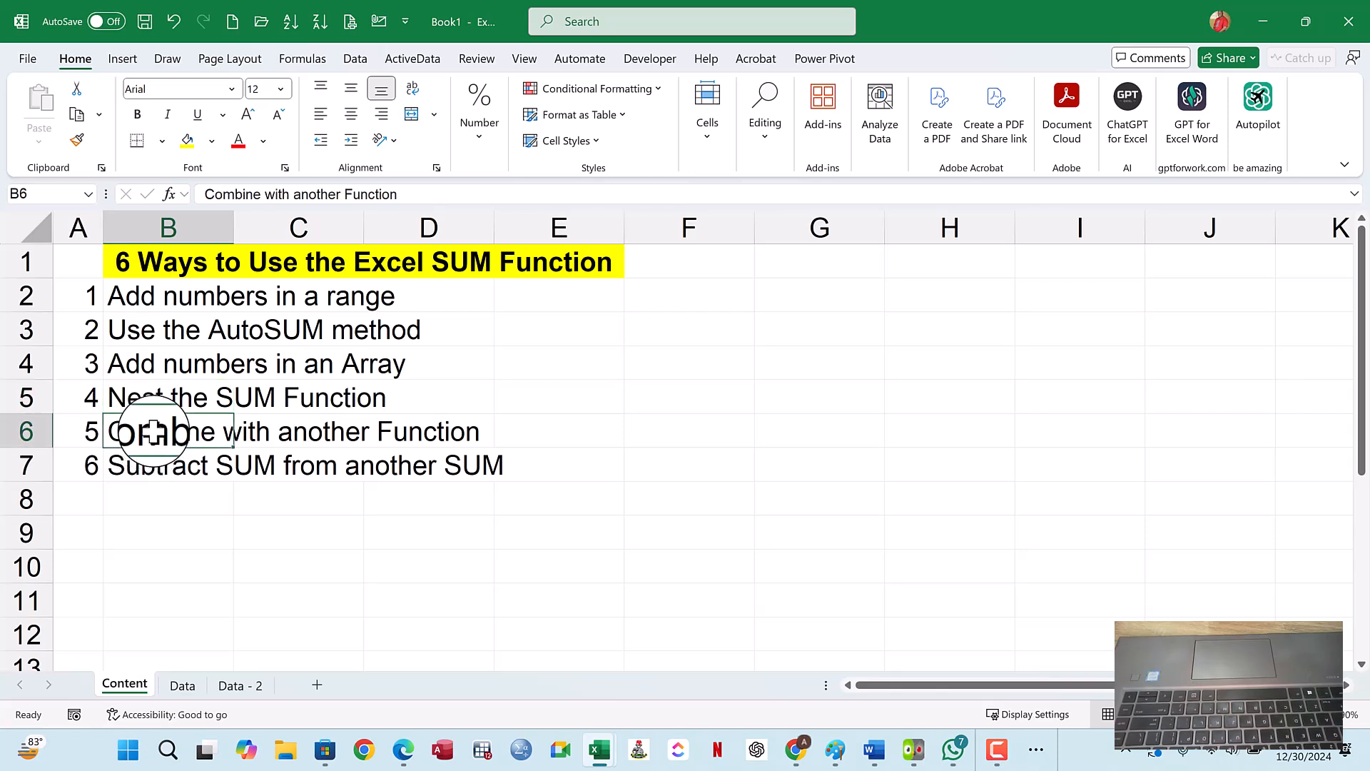
pyautogui.click(153, 467)
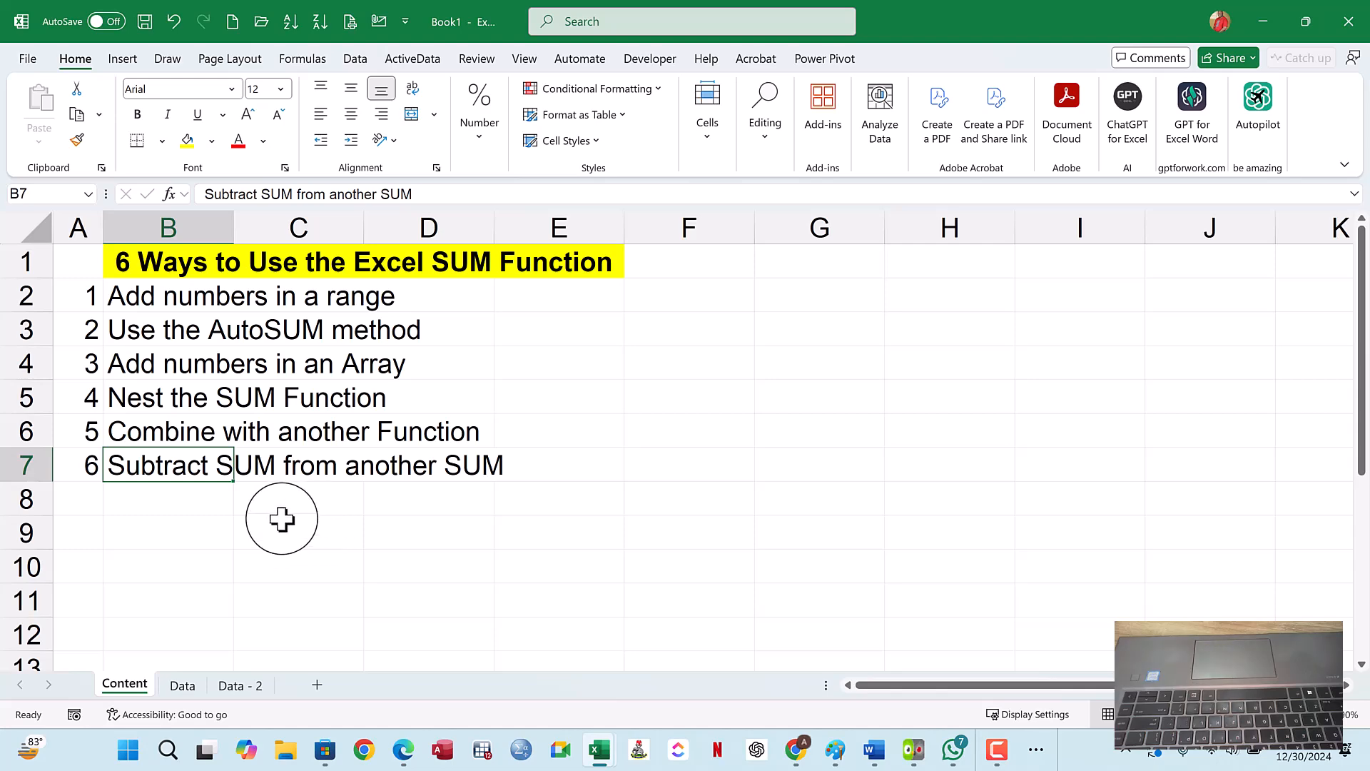
# - Switch to the Data sheet, comparing it with the Content list, and highlight the number range B3:G6
pyautogui.click(187, 689)
pyautogui.click(350, 407)
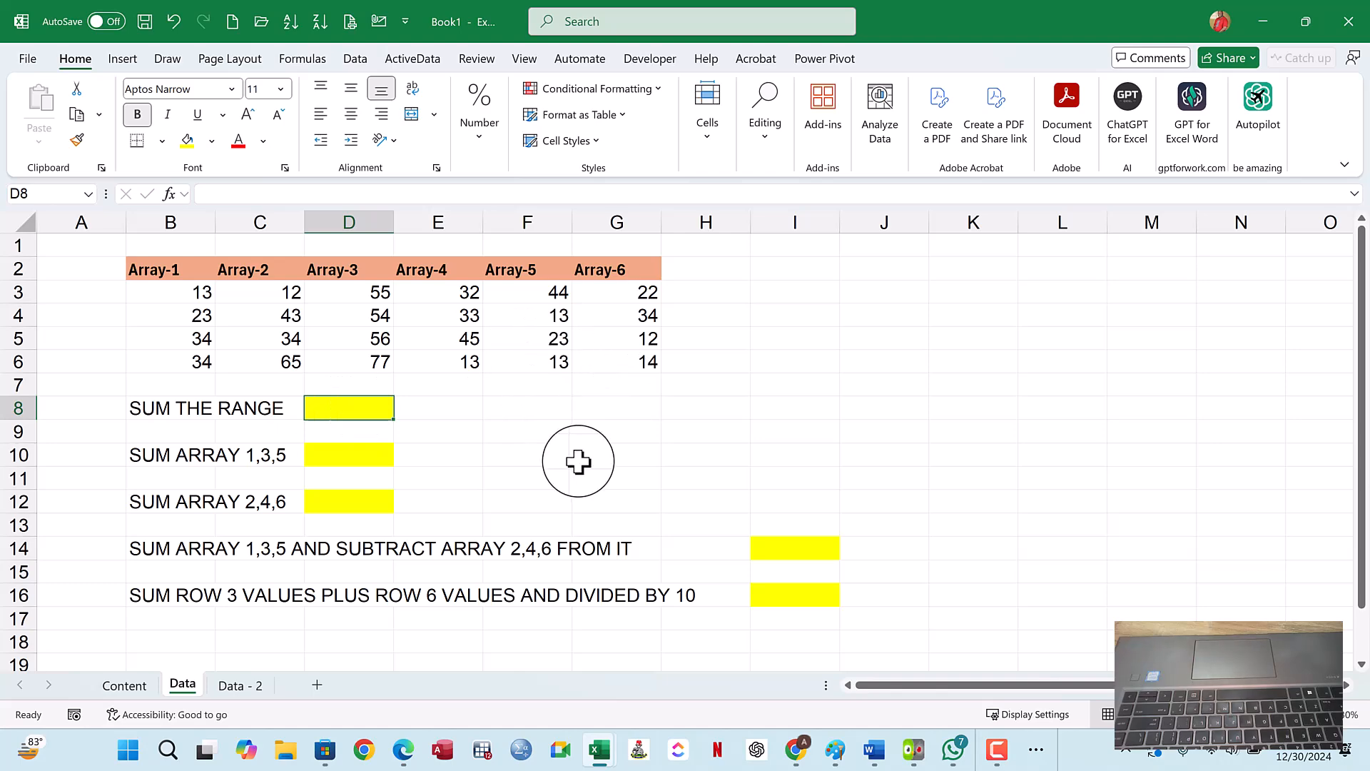
pyautogui.click(133, 689)
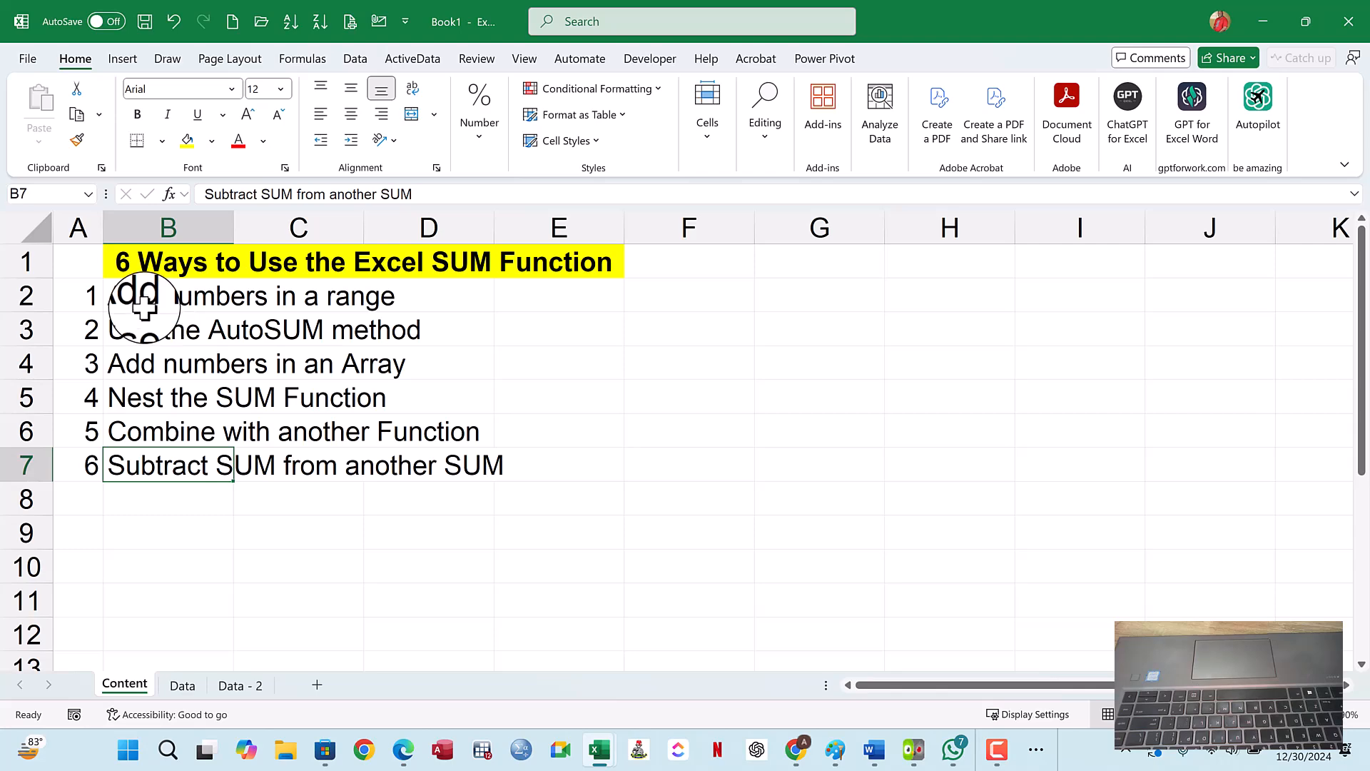
pyautogui.click(184, 687)
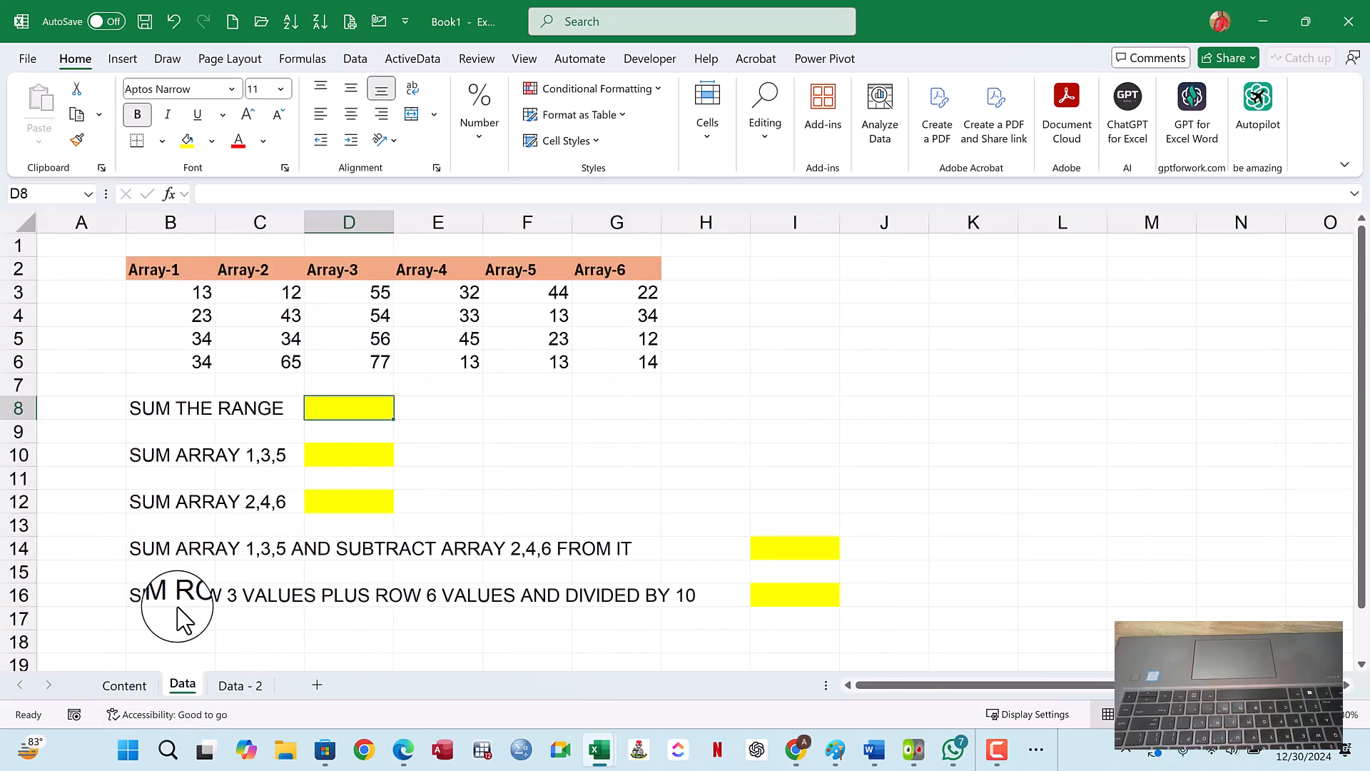
pyautogui.moveTo(195, 292); pyautogui.dragTo(640, 365)
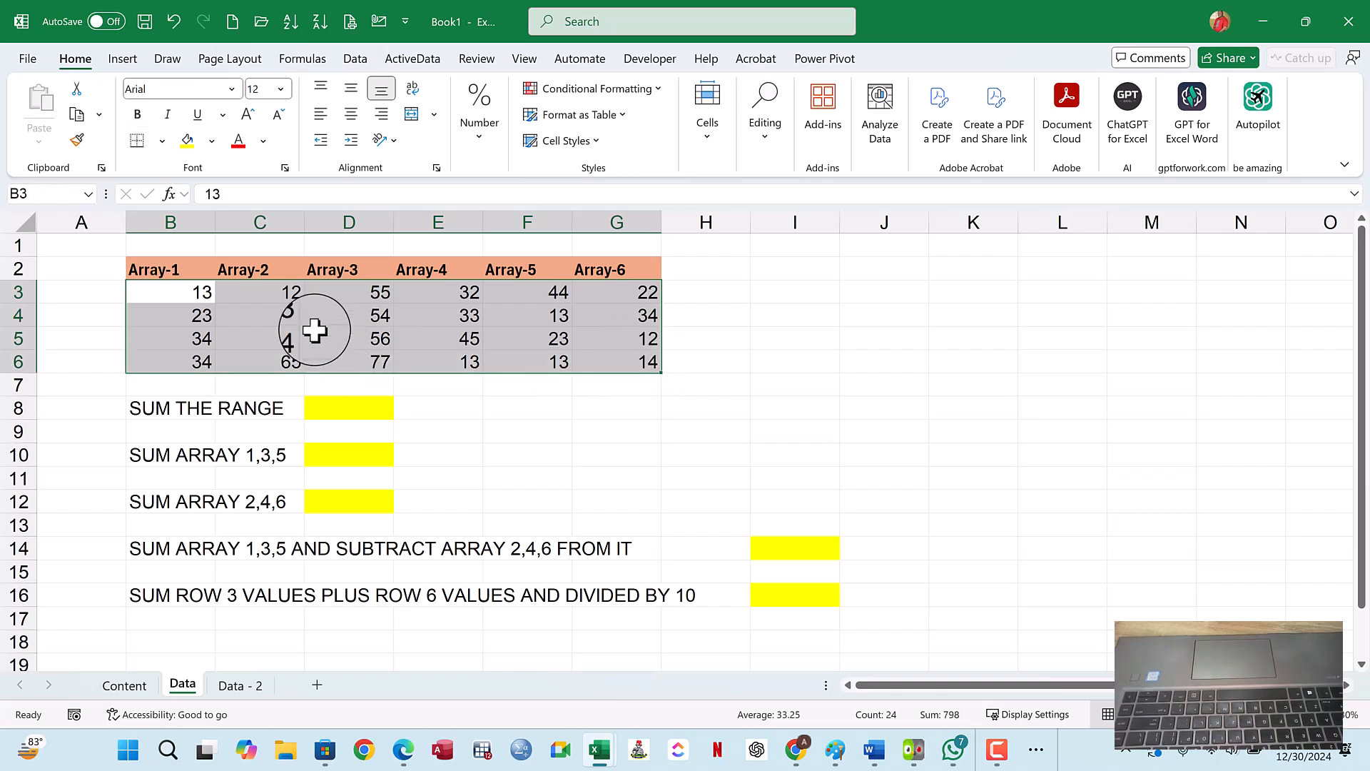
pyautogui.click(289, 316)
# - Enter the labels Range in J3 and Array in J4 beside the data table
pyautogui.click(863, 297)
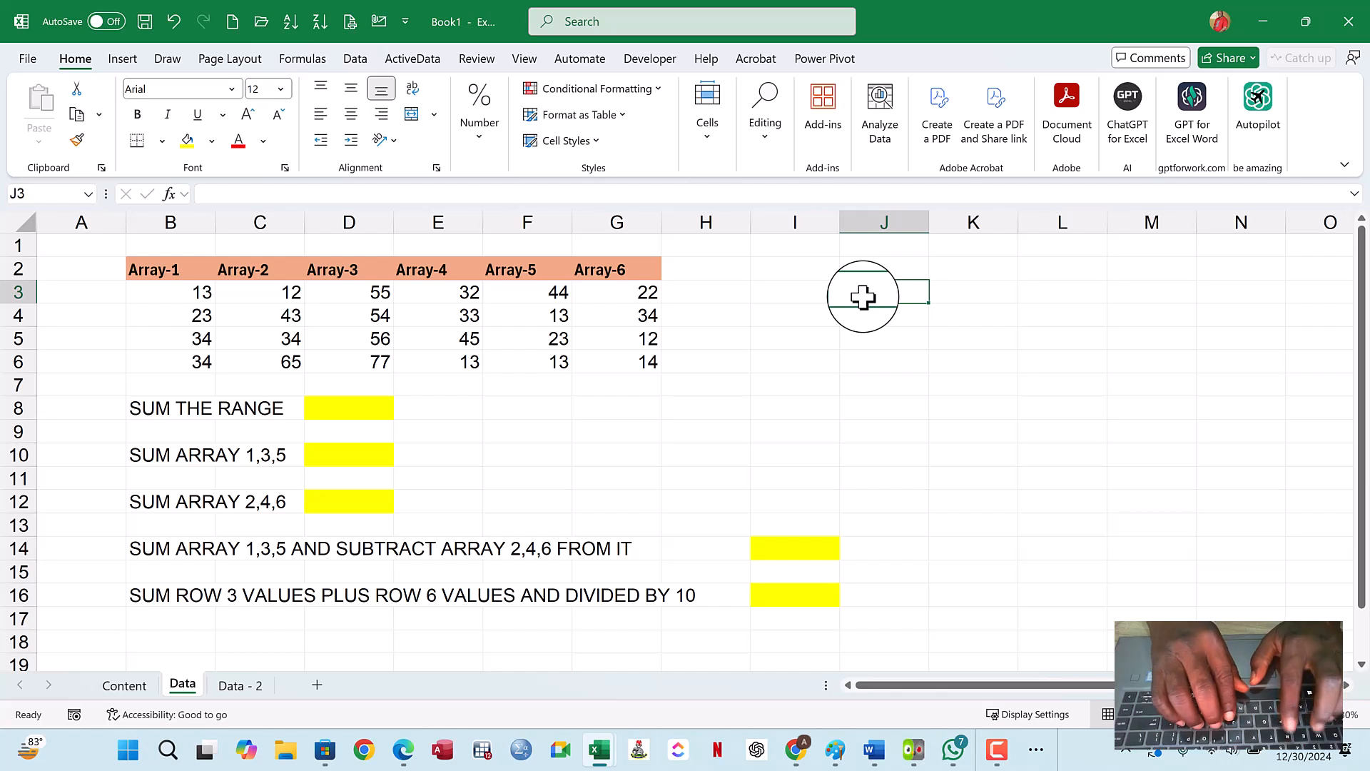
pyautogui.write('Range')
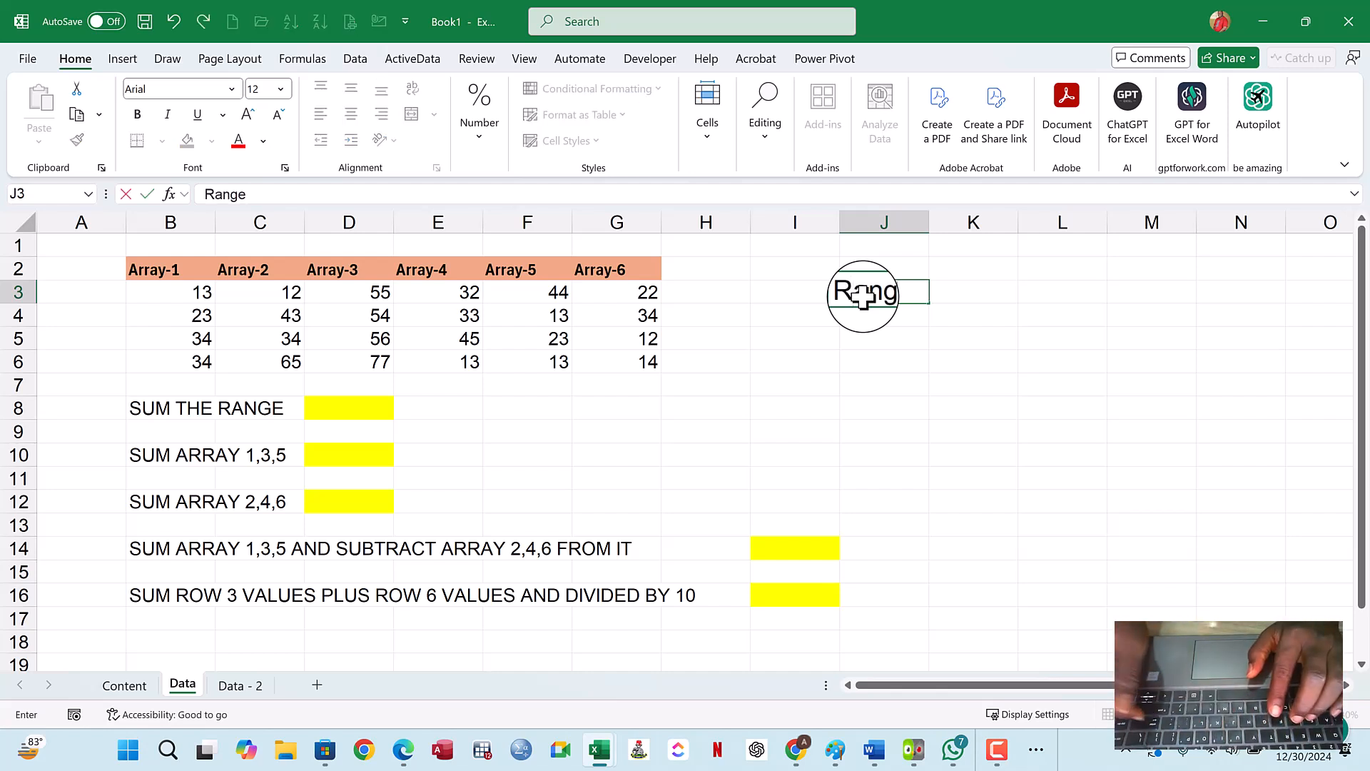
pyautogui.press('Return')
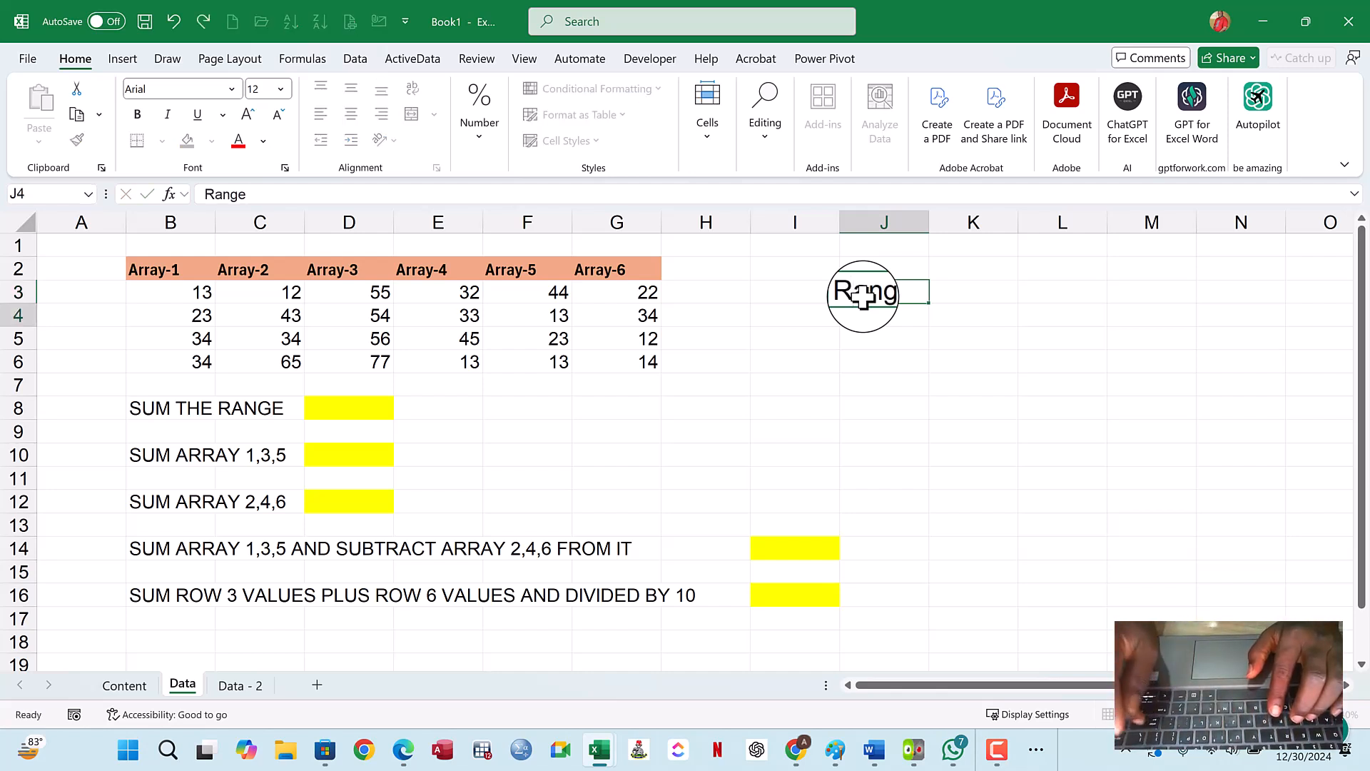
pyautogui.write('Ar')
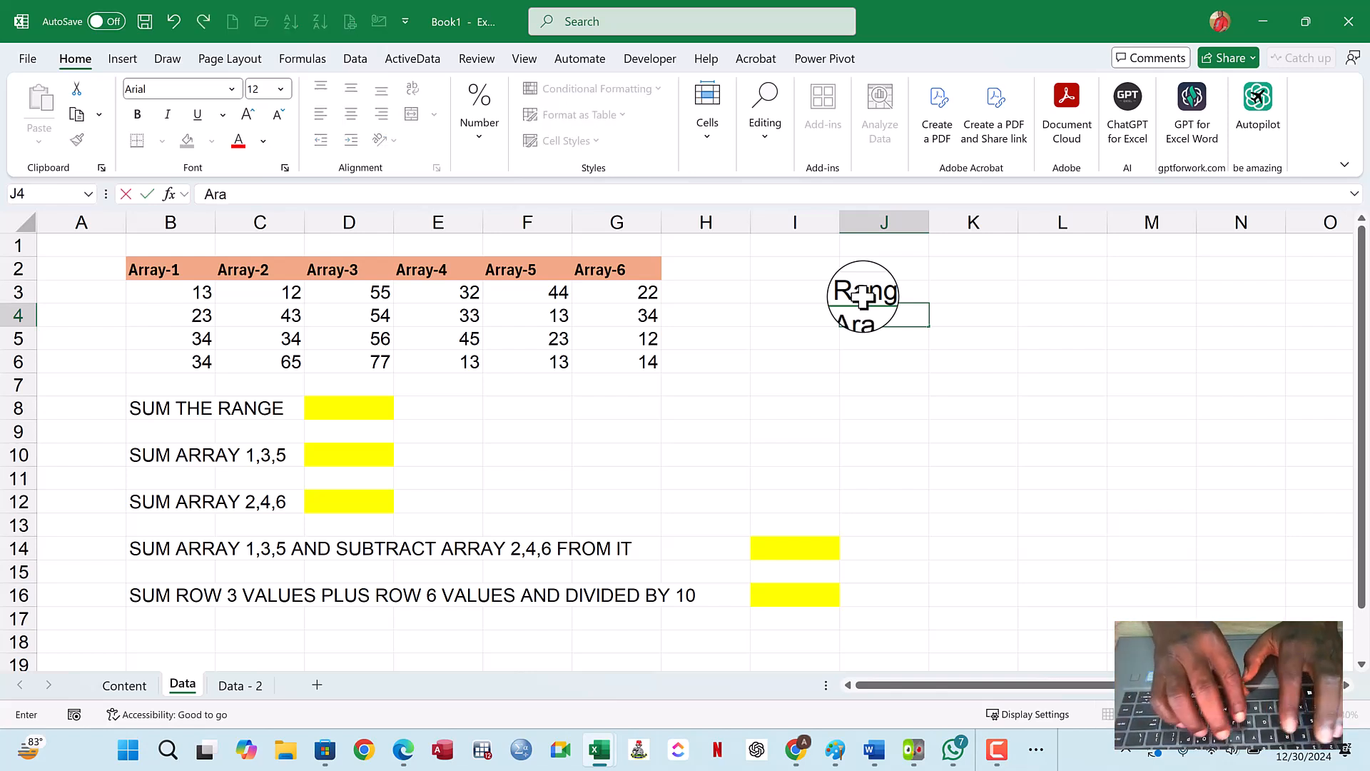
pyautogui.write('ray')
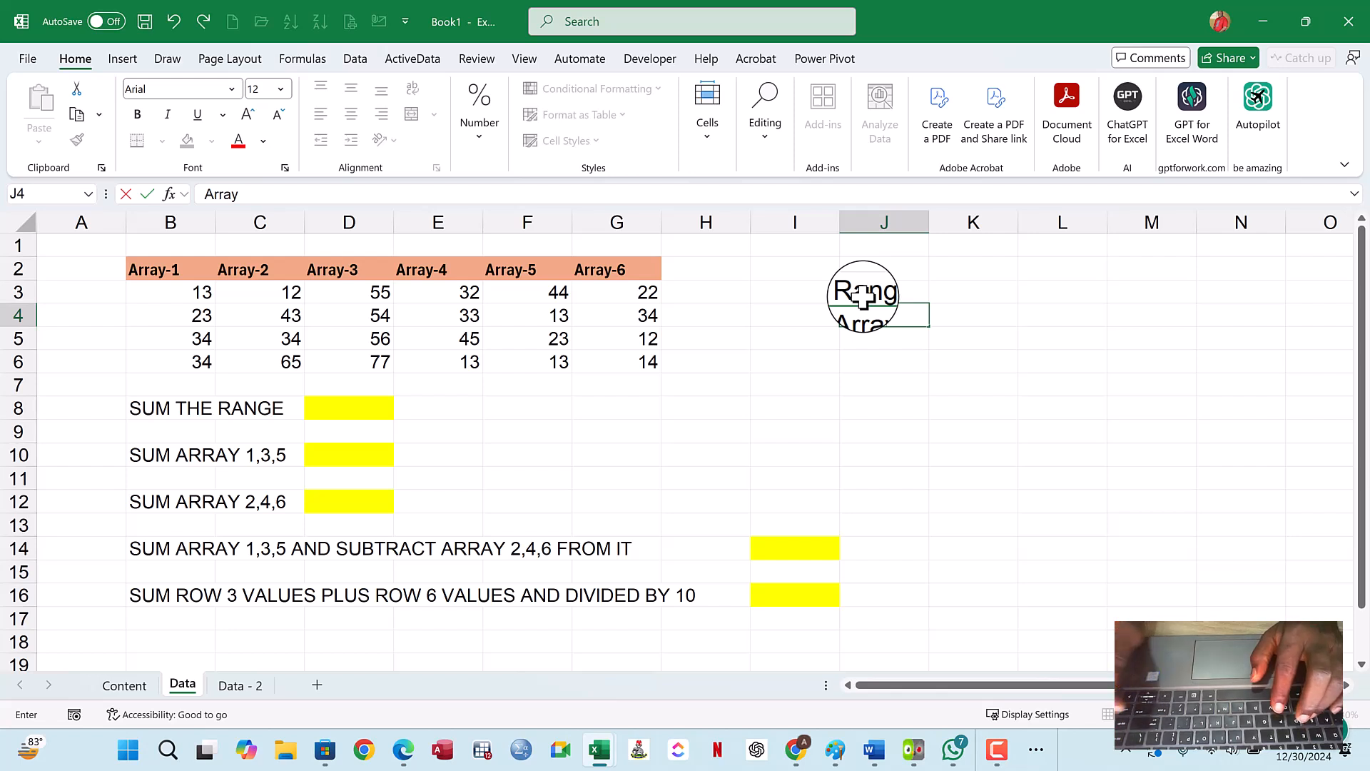
pyautogui.press('Return')
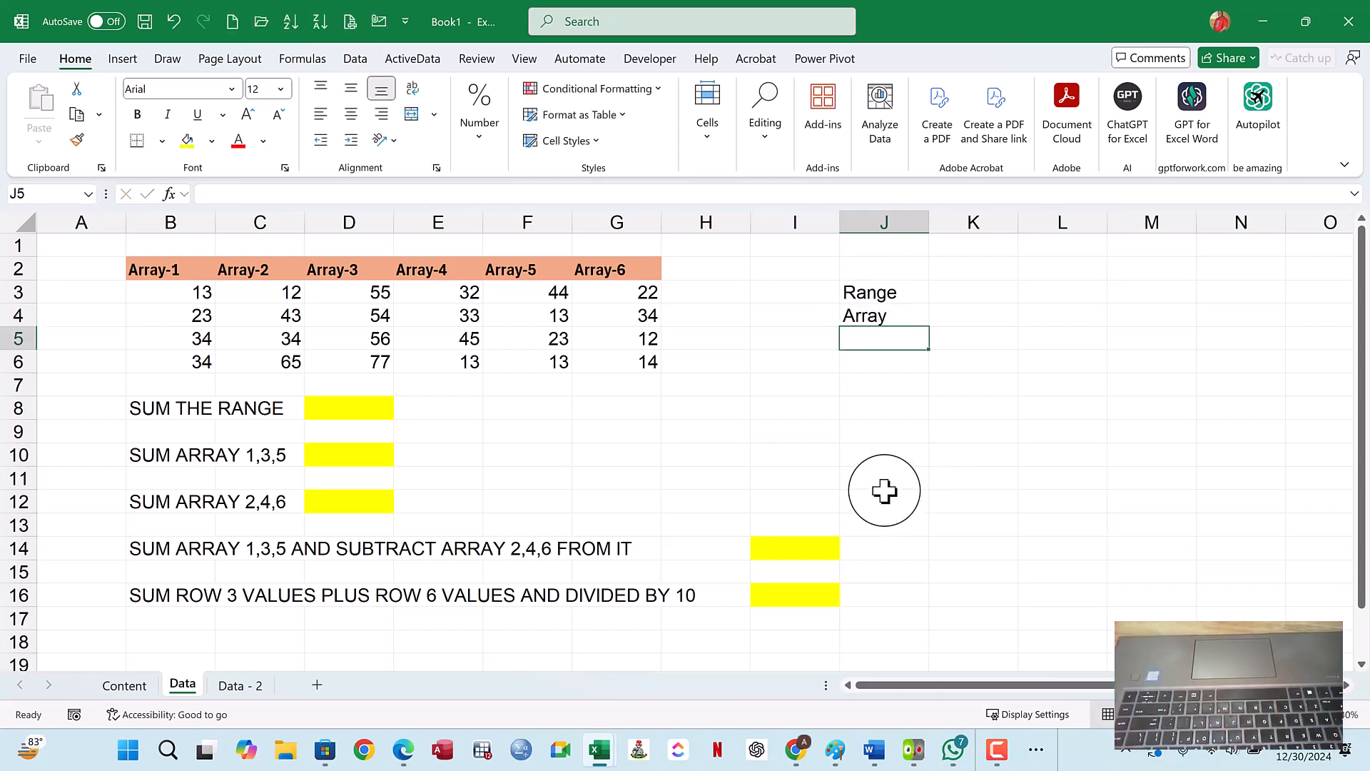
# - Examine single array columns and the whole block B2:G6 to compare an array with a range
pyautogui.click(438, 214)
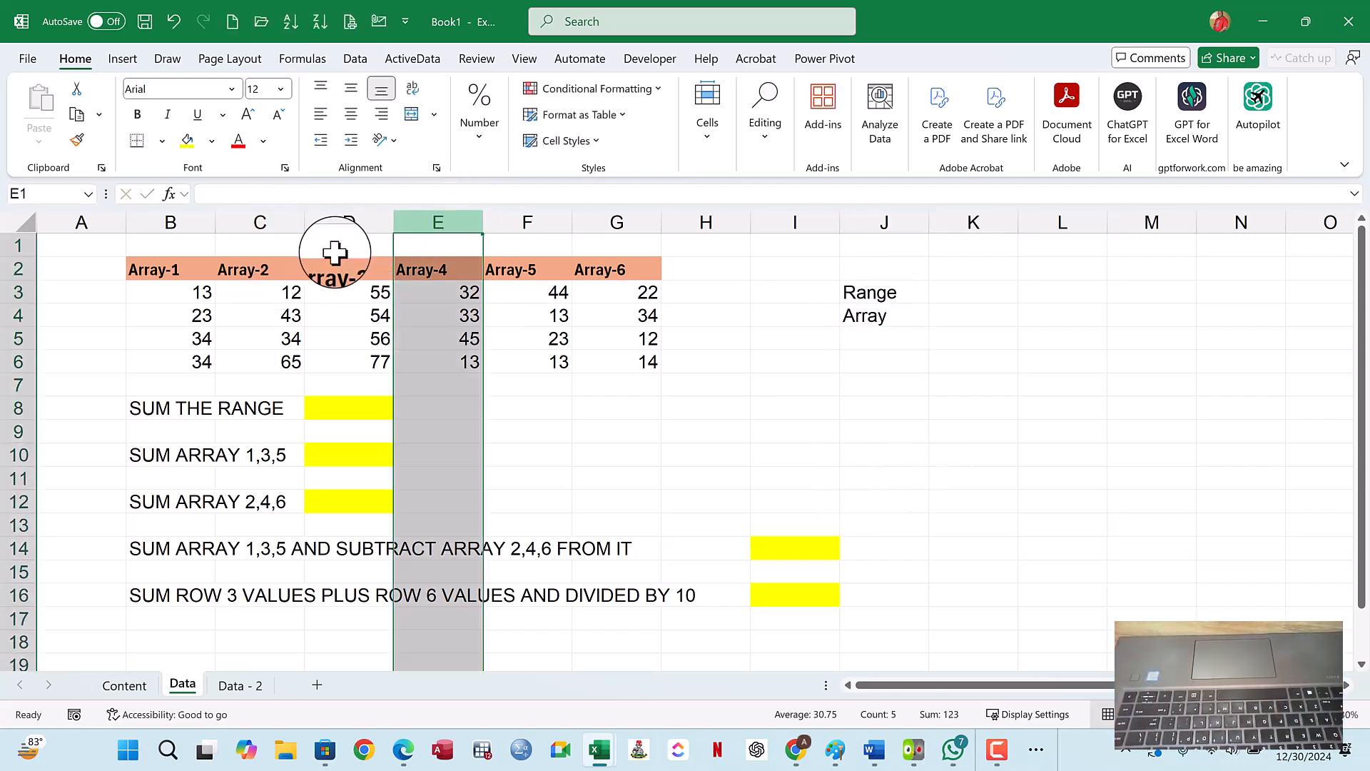
pyautogui.click(262, 221)
pyautogui.click(168, 221)
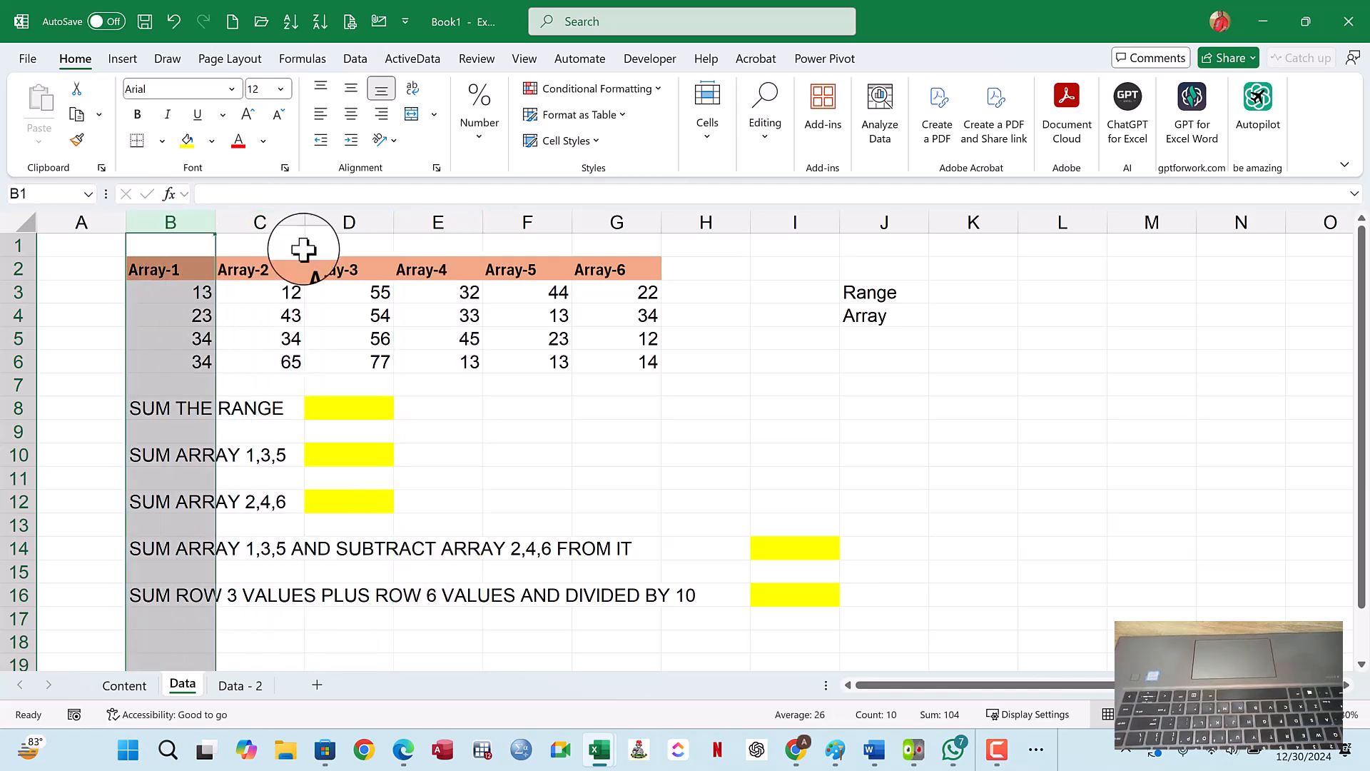
pyautogui.click(562, 314)
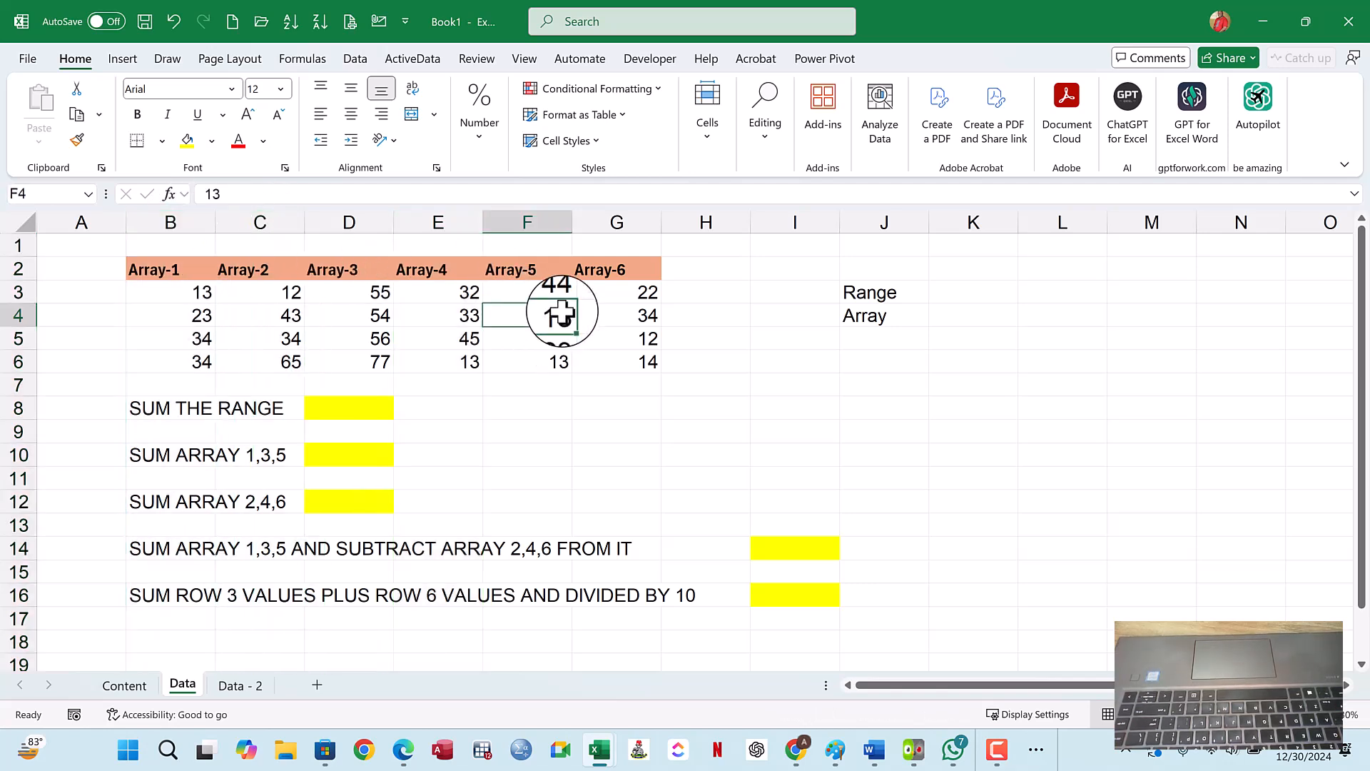
pyautogui.click(888, 316)
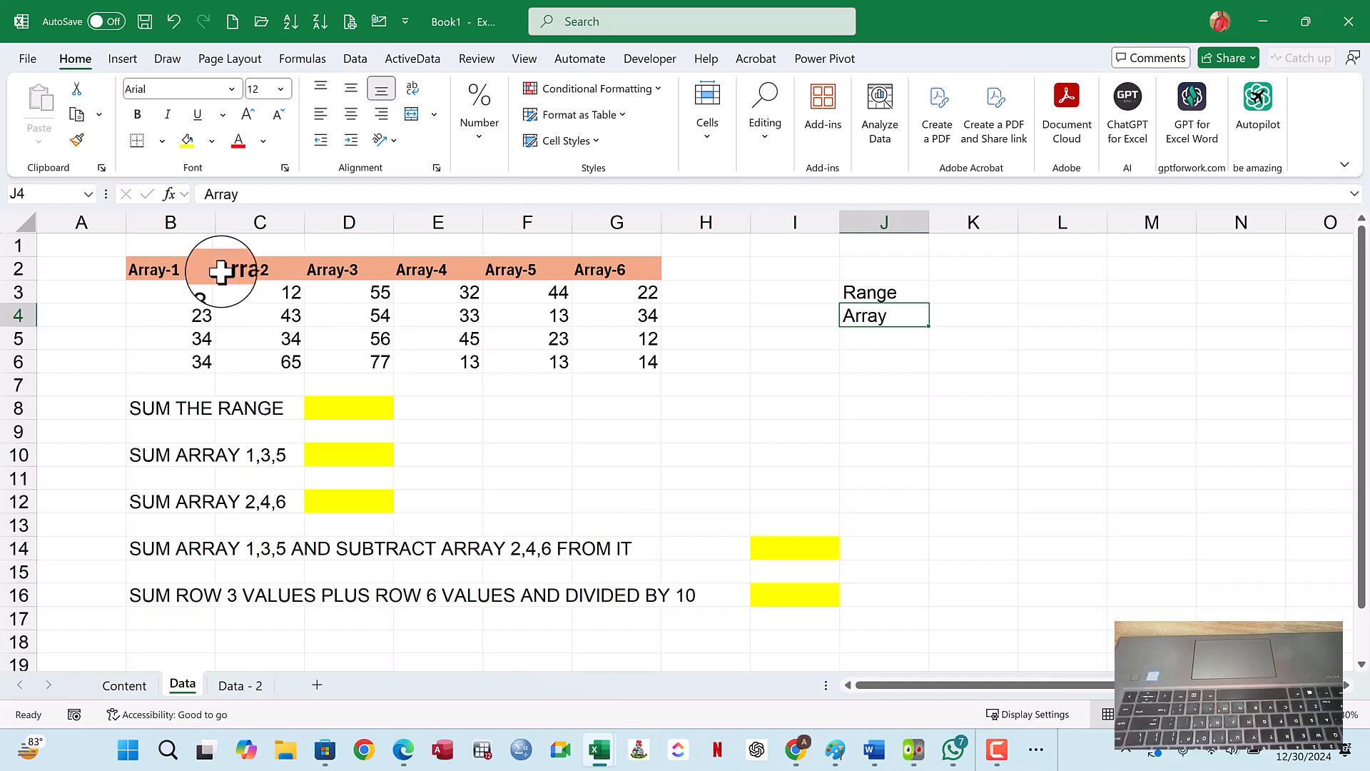
pyautogui.moveTo(199, 222); pyautogui.dragTo(658, 306)
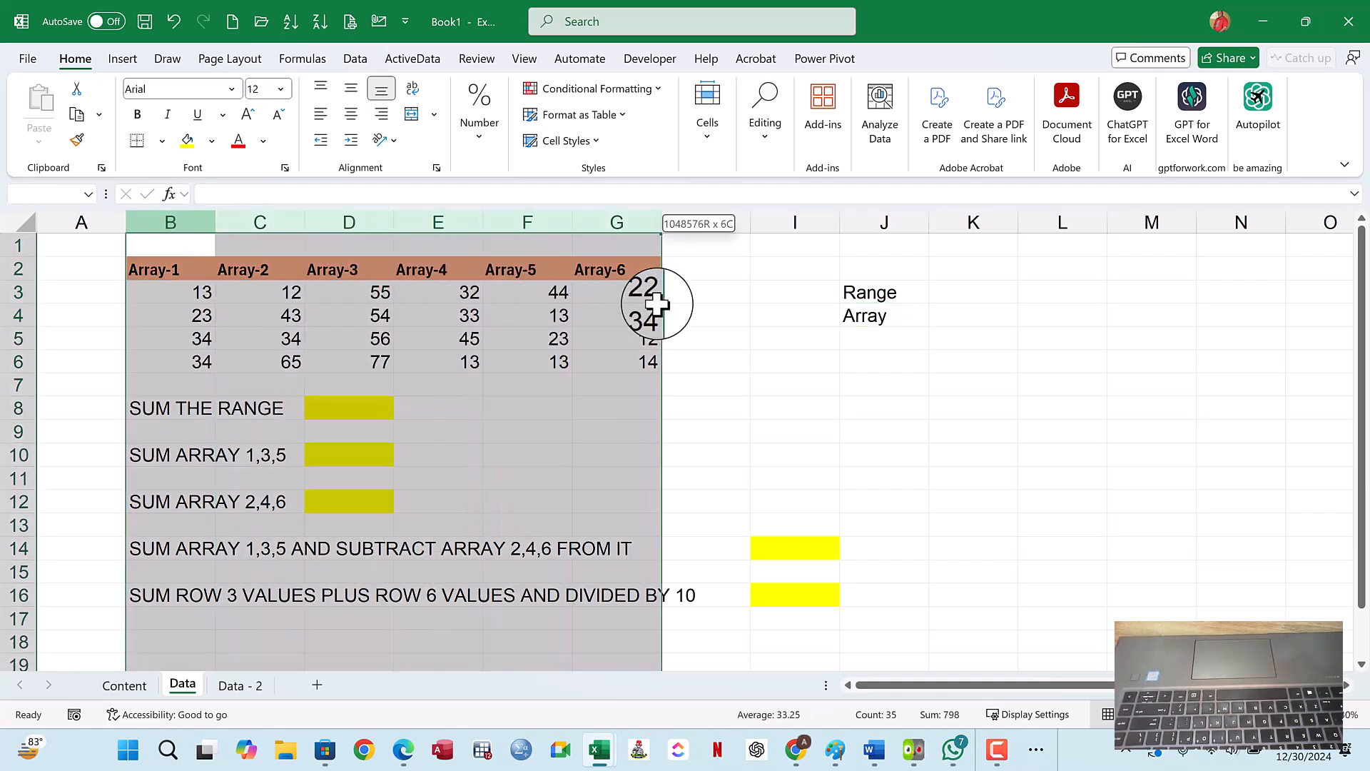
pyautogui.moveTo(153, 269); pyautogui.dragTo(637, 355)
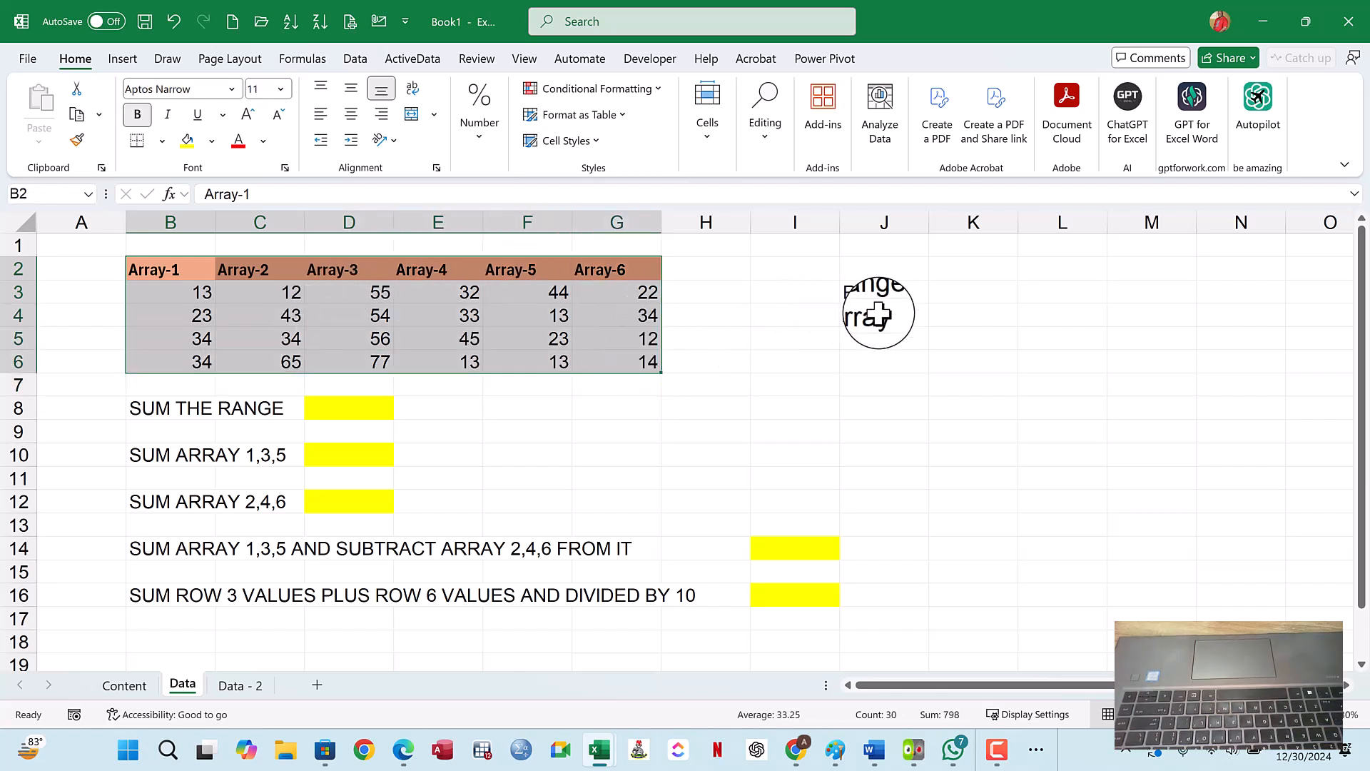
pyautogui.click(276, 292)
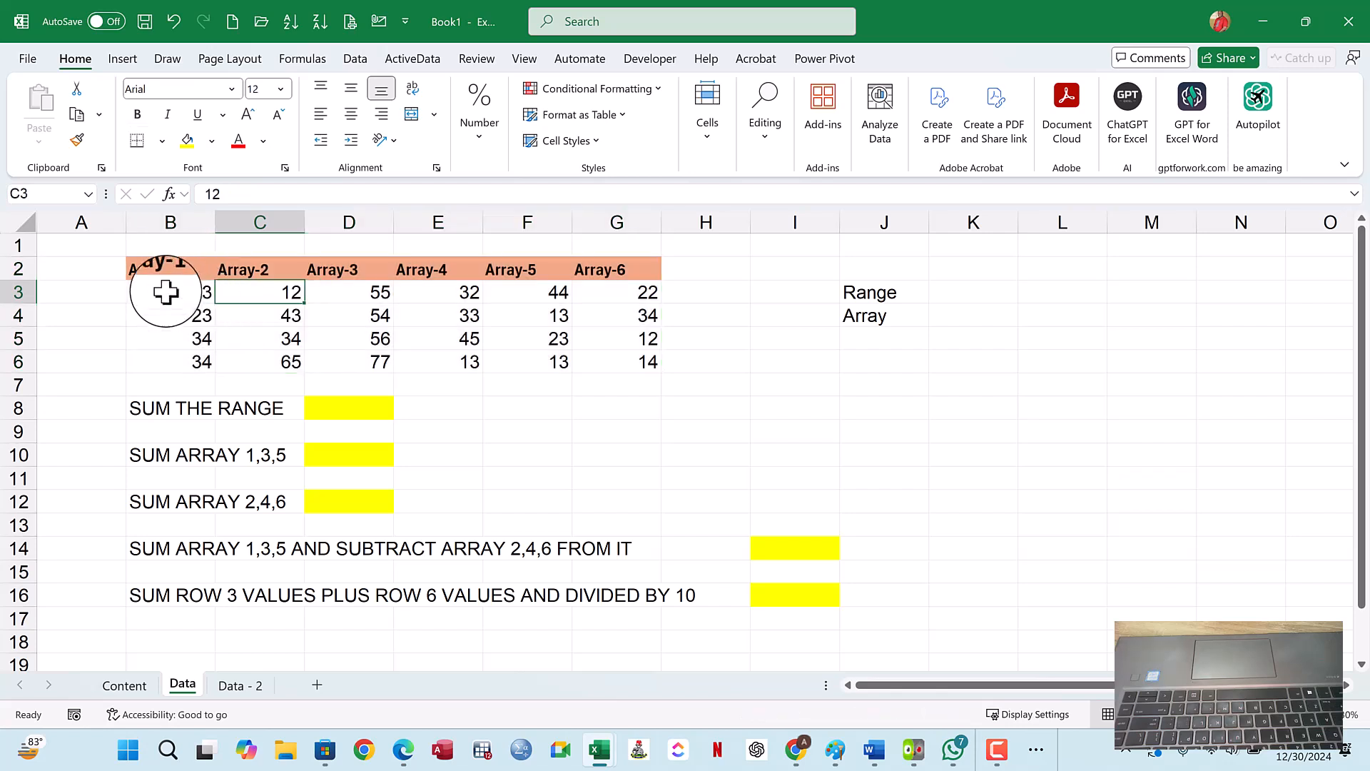
pyautogui.moveTo(169, 269); pyautogui.dragTo(592, 355)
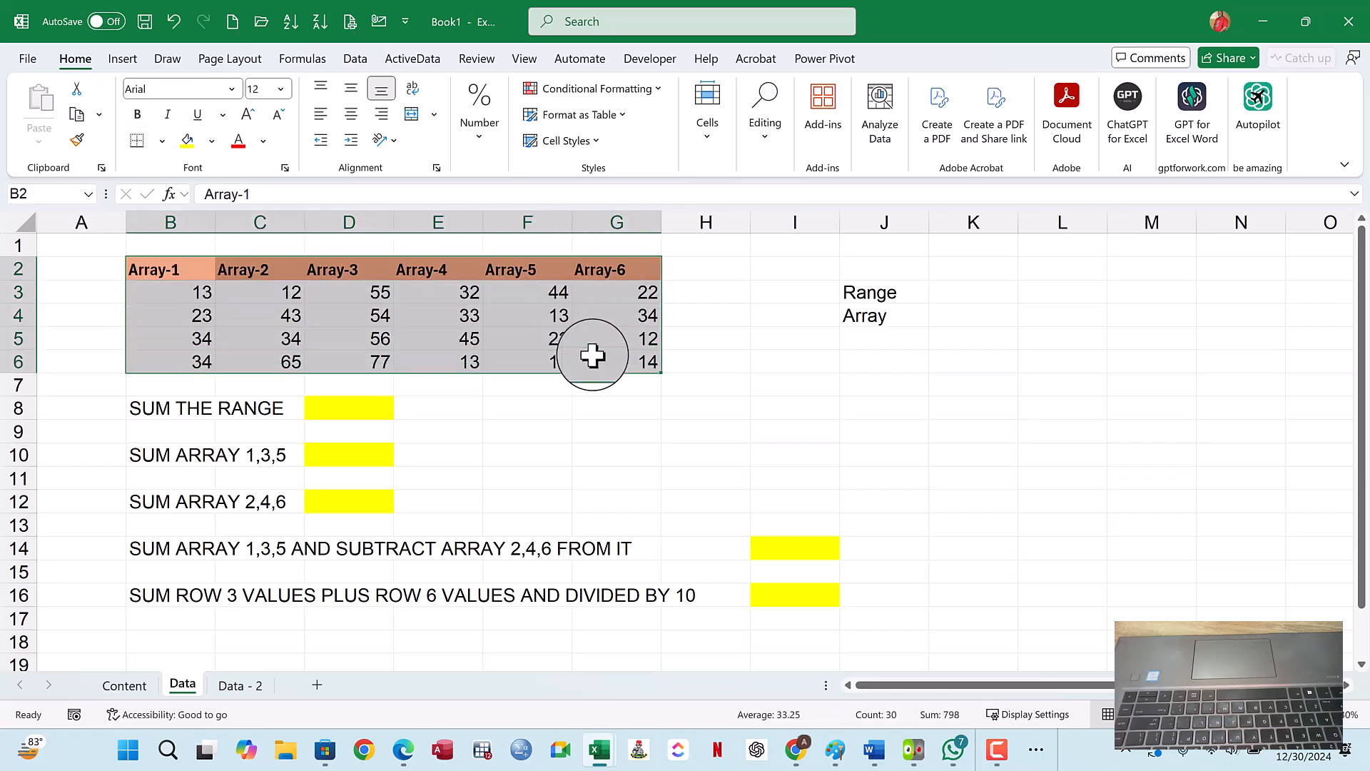
pyautogui.click(593, 349)
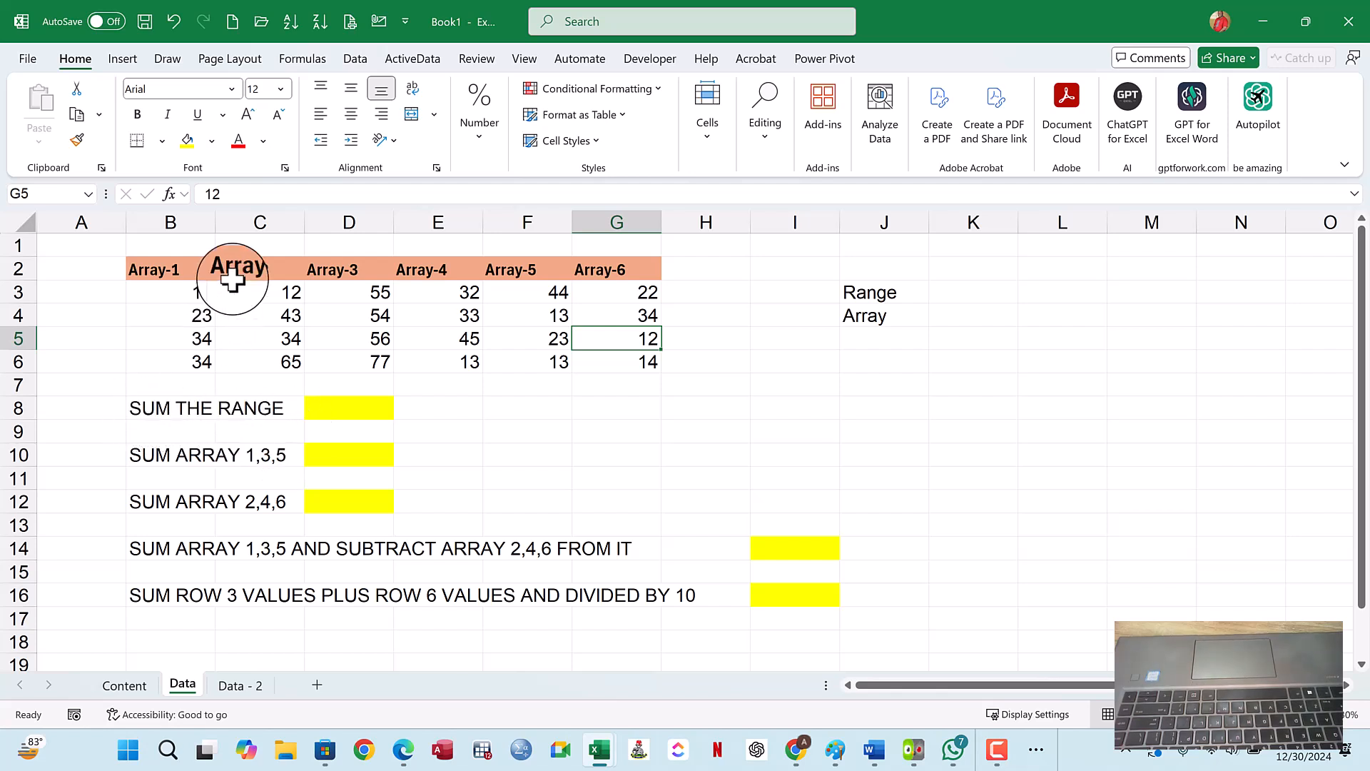
pyautogui.moveTo(186, 292); pyautogui.dragTo(619, 369)
# - Enter =SUM(B3:G6) in D8 for SUM THE RANGE, check the formula, and return to the Content sheet
pyautogui.click(346, 416)
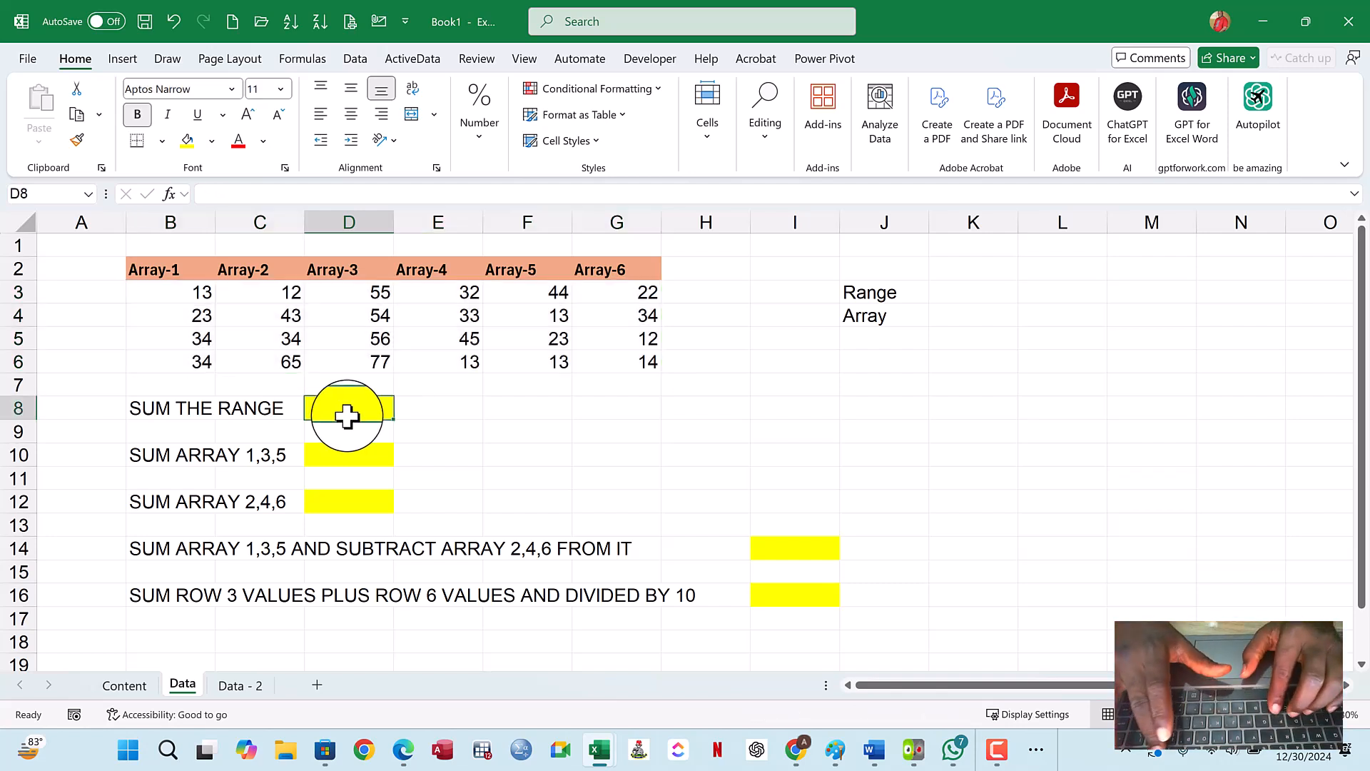
pyautogui.write('=')
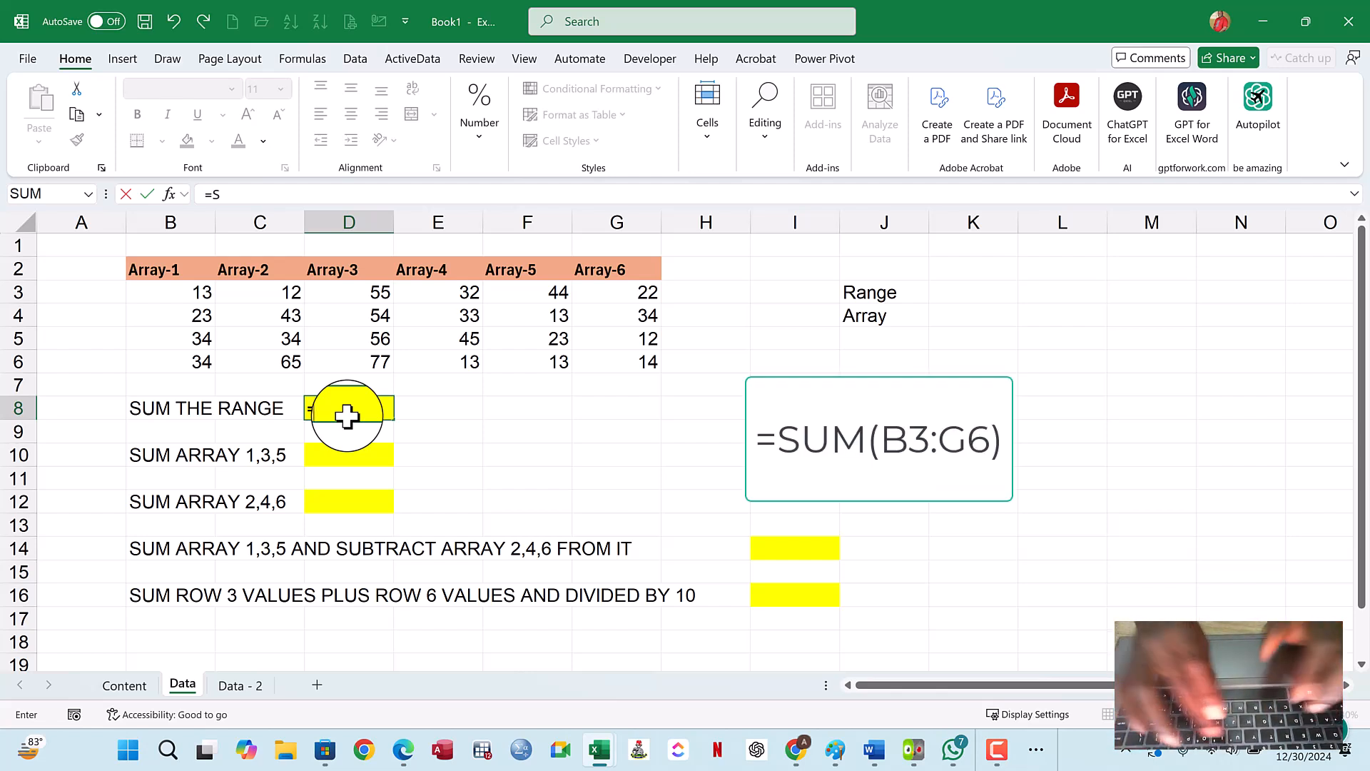
pyautogui.write('SUM')
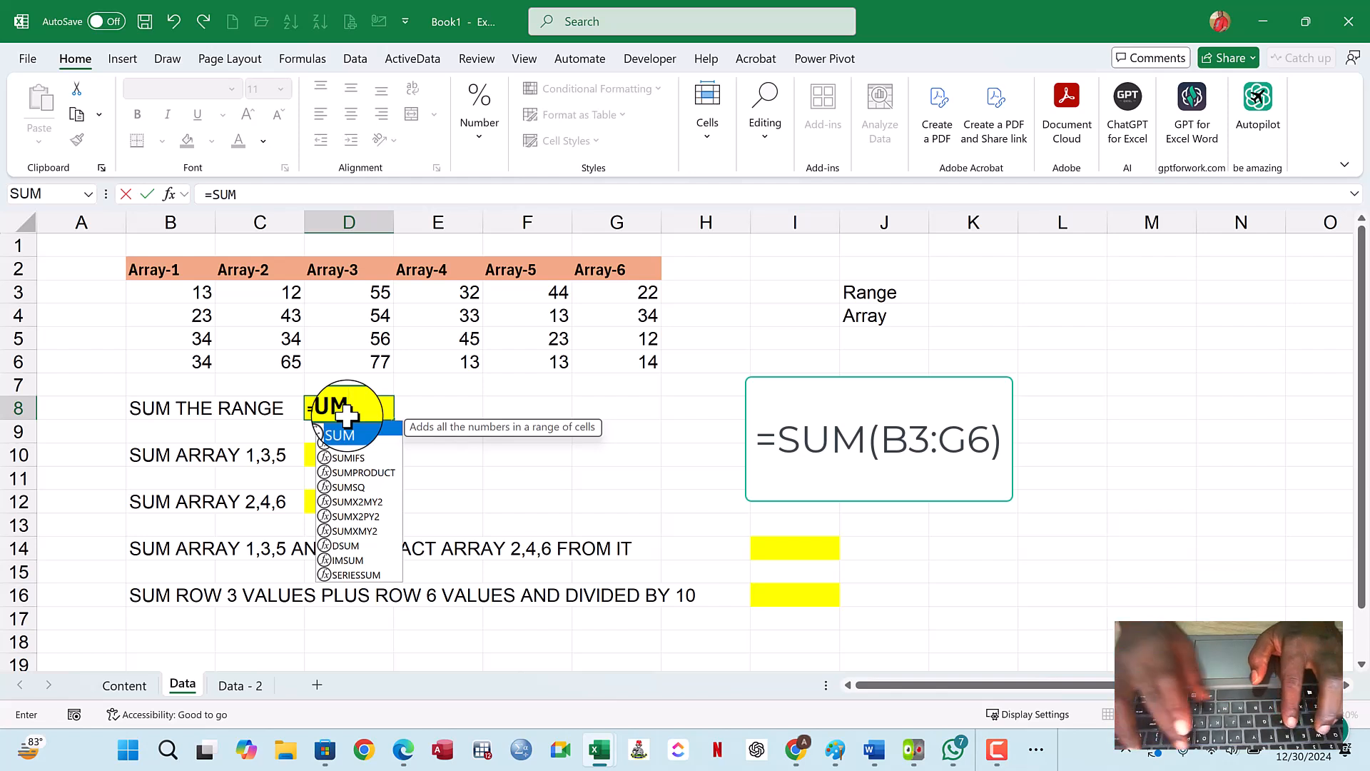
pyautogui.write('(')
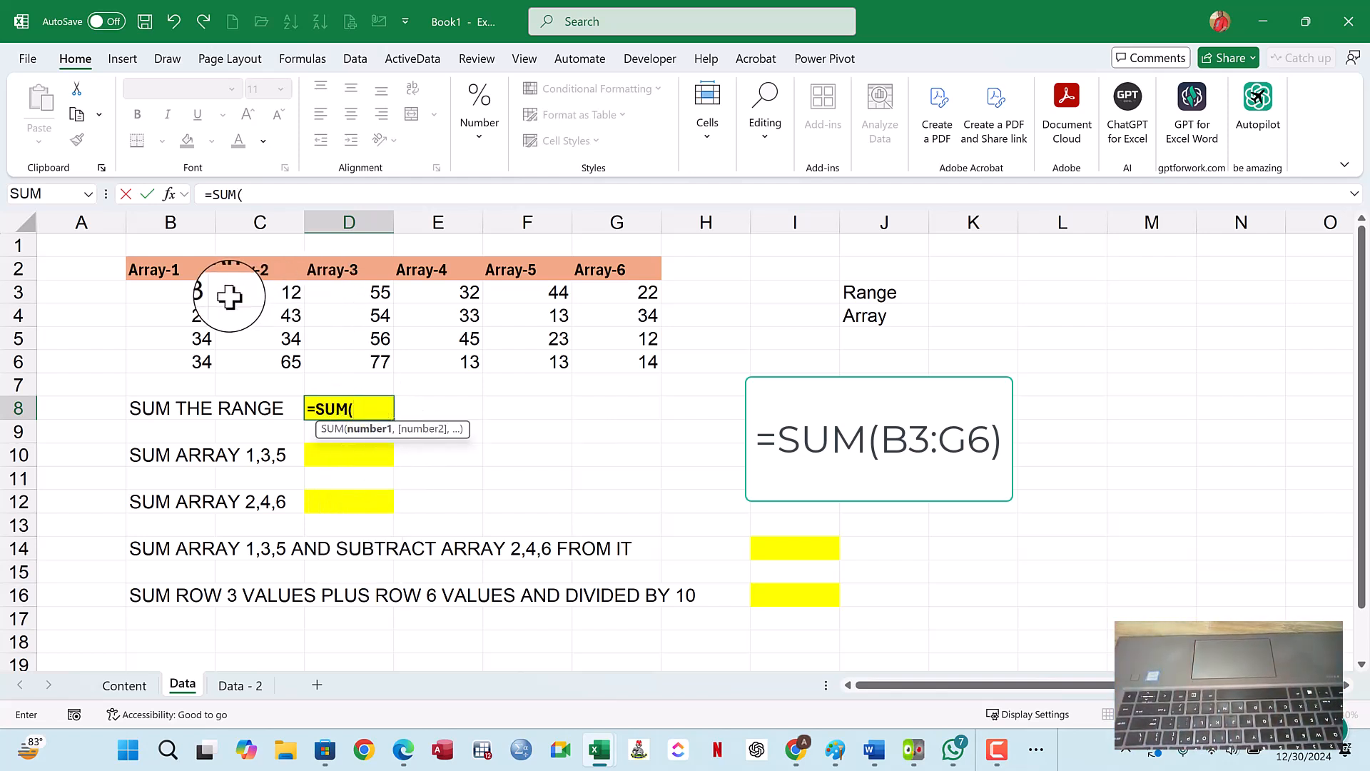
pyautogui.moveTo(199, 293); pyautogui.dragTo(630, 357)
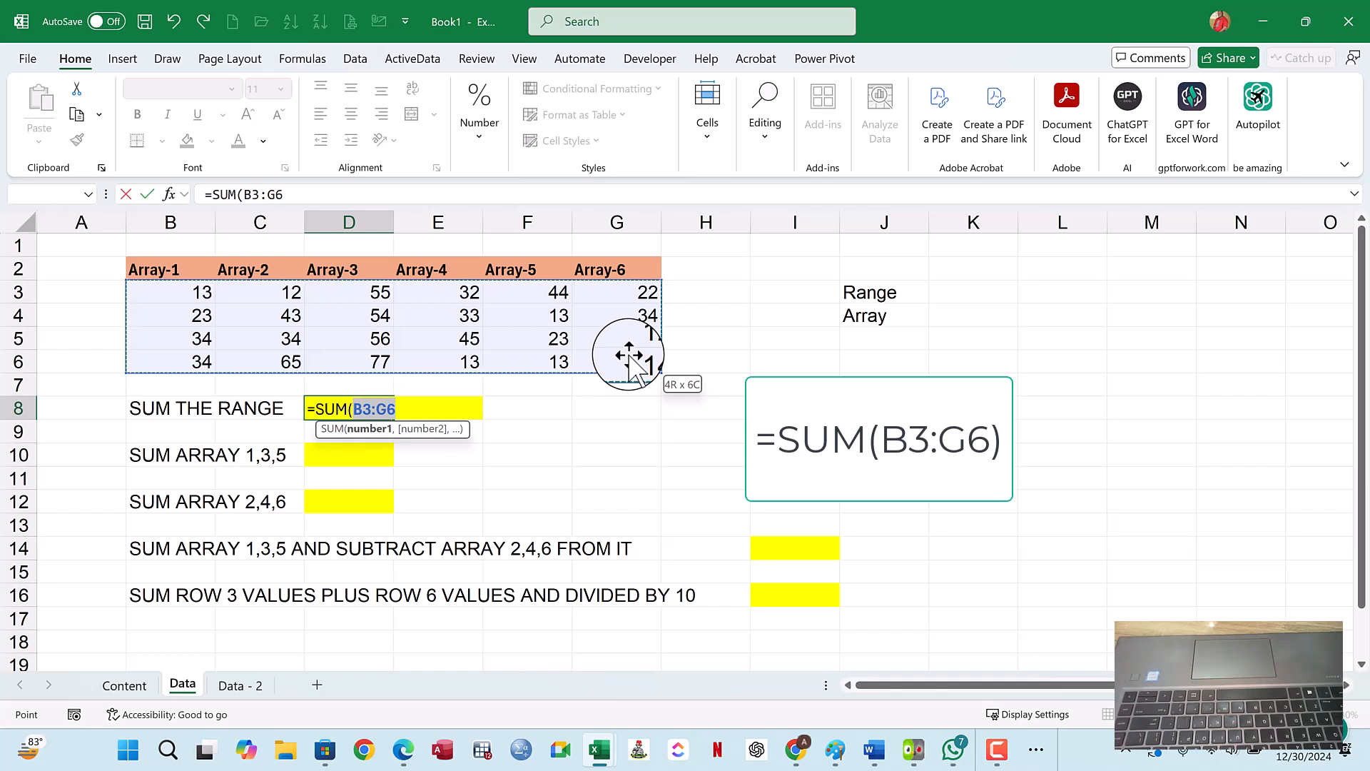
pyautogui.moveTo(628, 364); pyautogui.dragTo(630, 363)
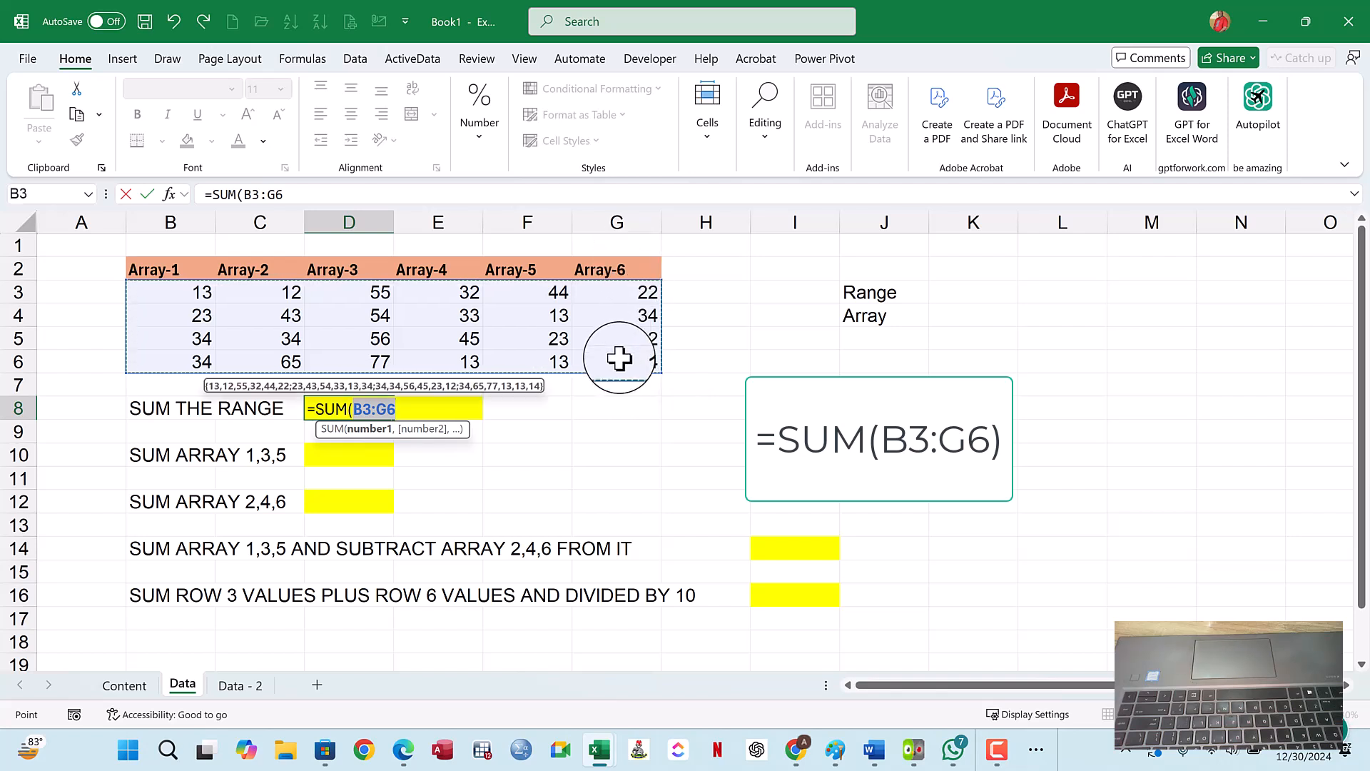
pyautogui.click(404, 410)
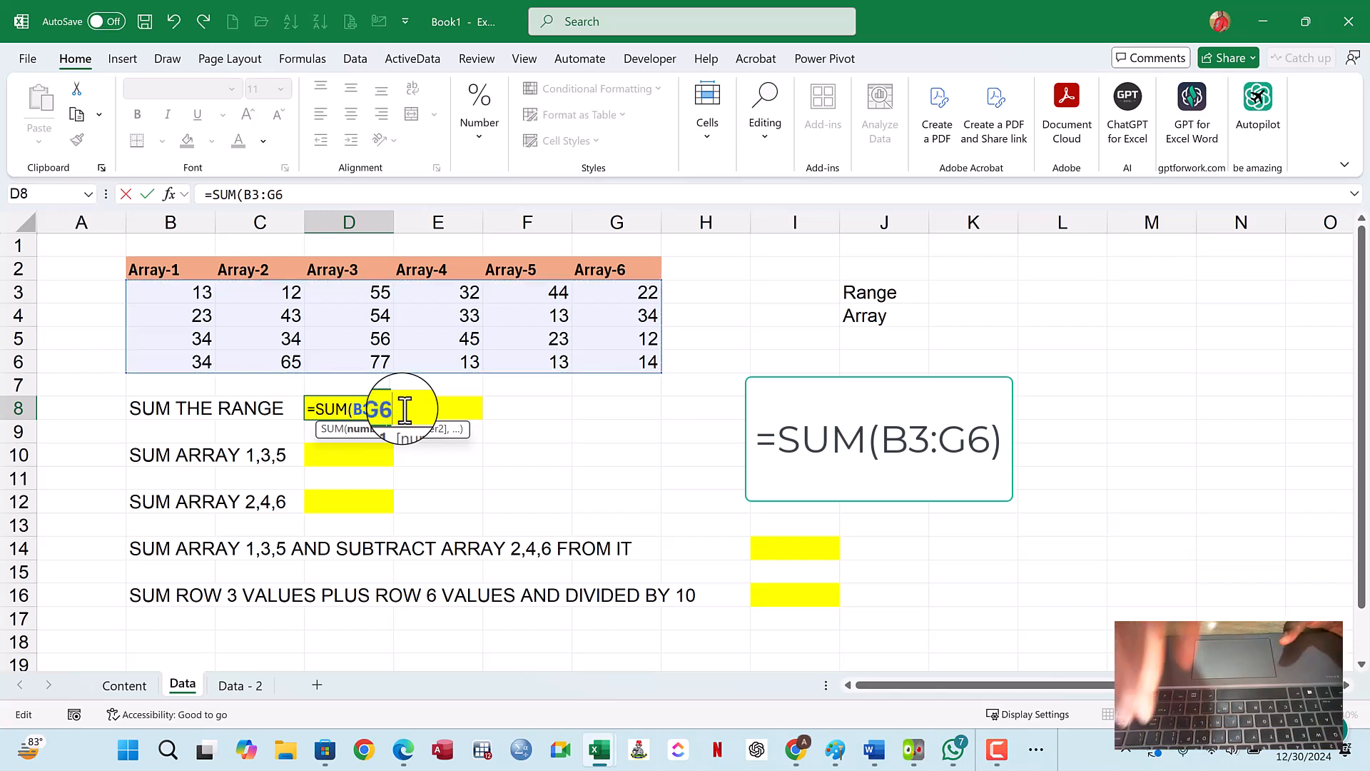
pyautogui.write(')')
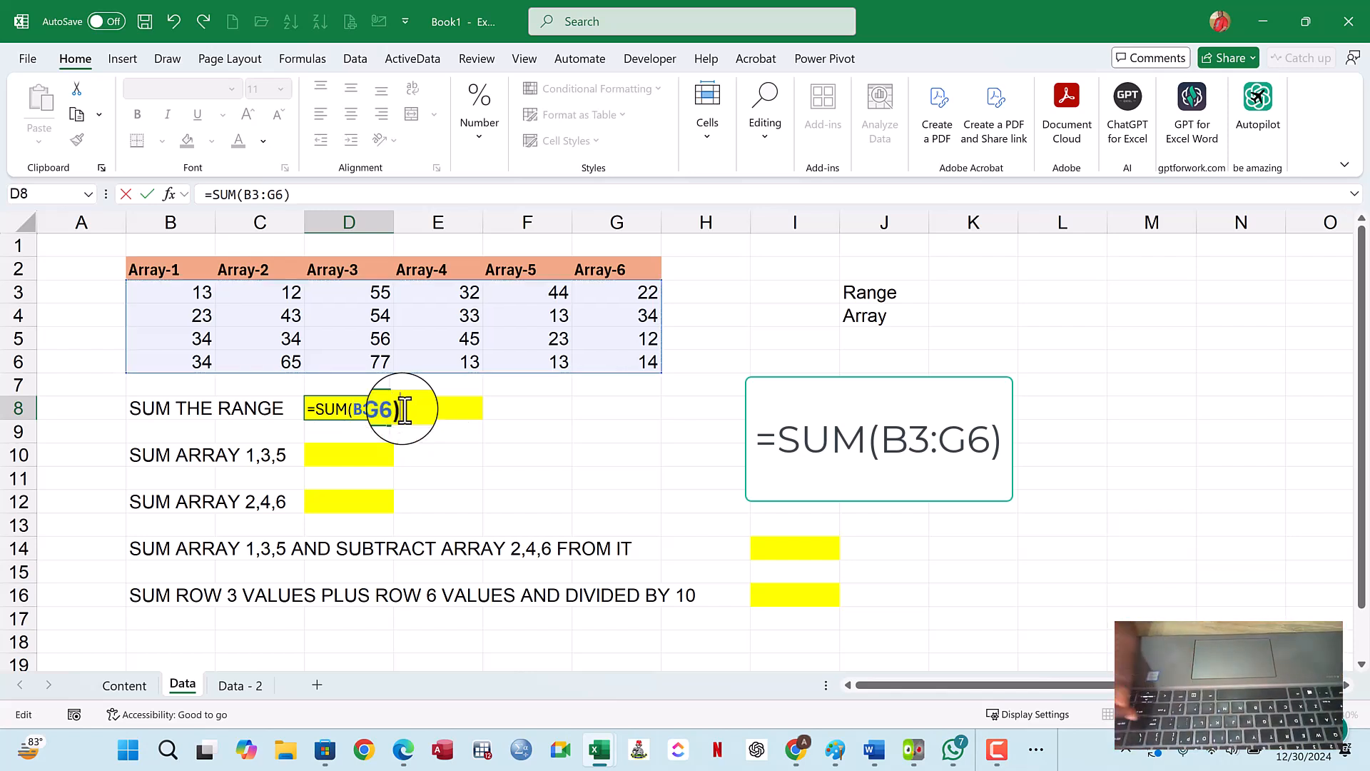
pyautogui.press('Return')
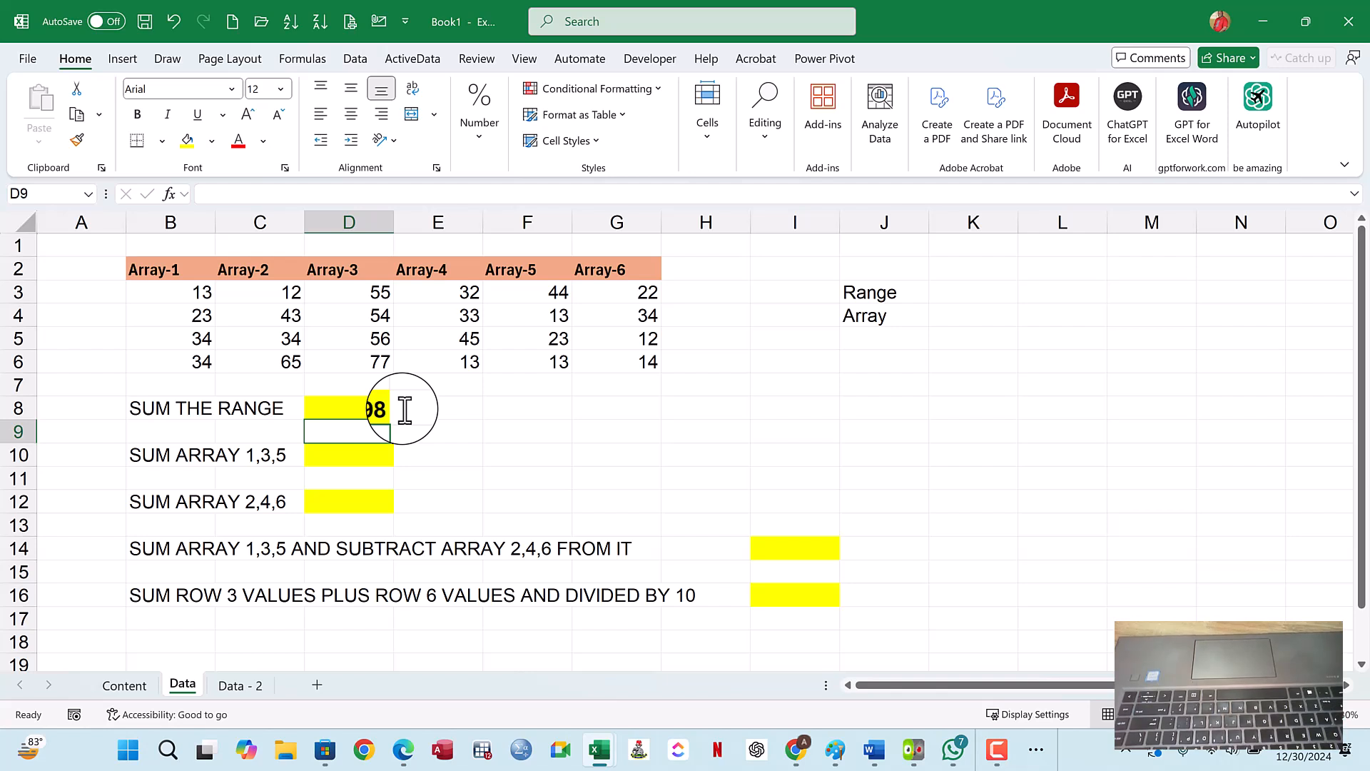
pyautogui.click(364, 413)
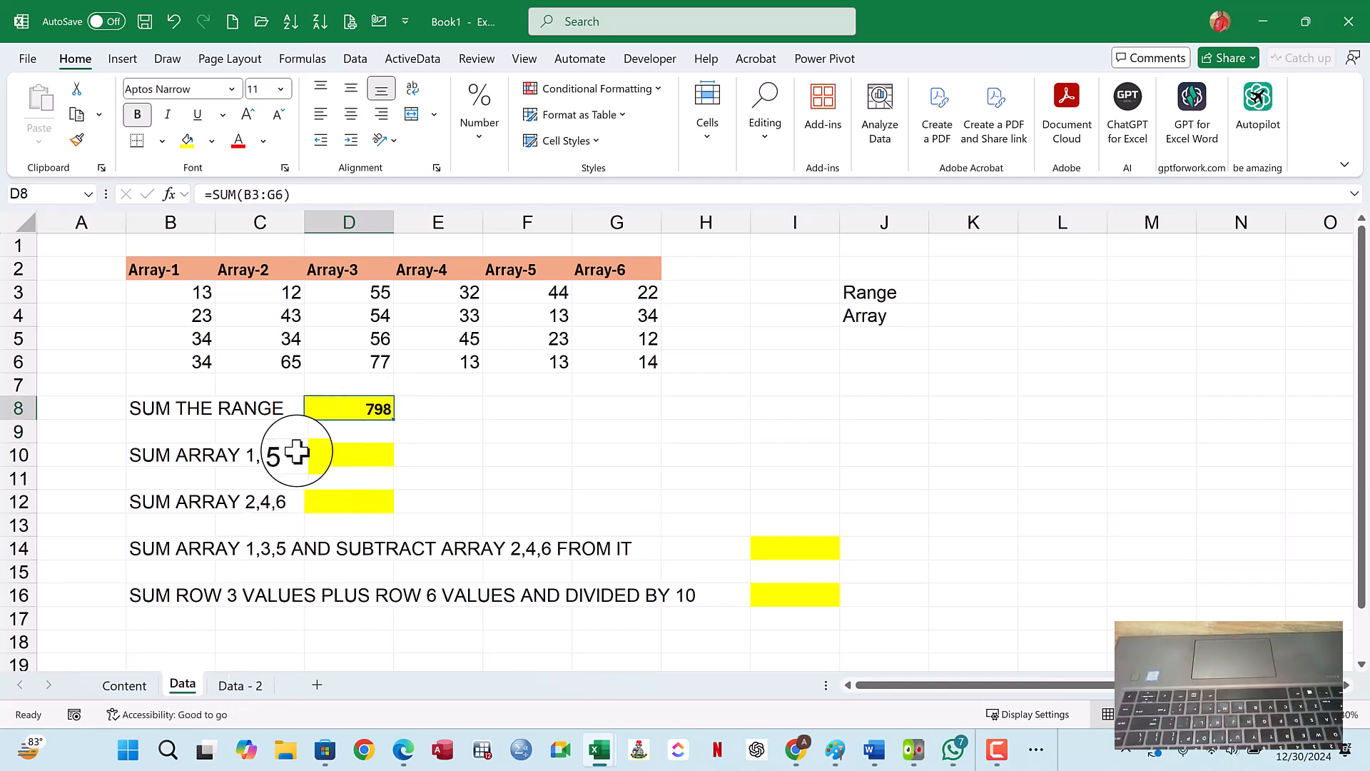
pyautogui.click(143, 685)
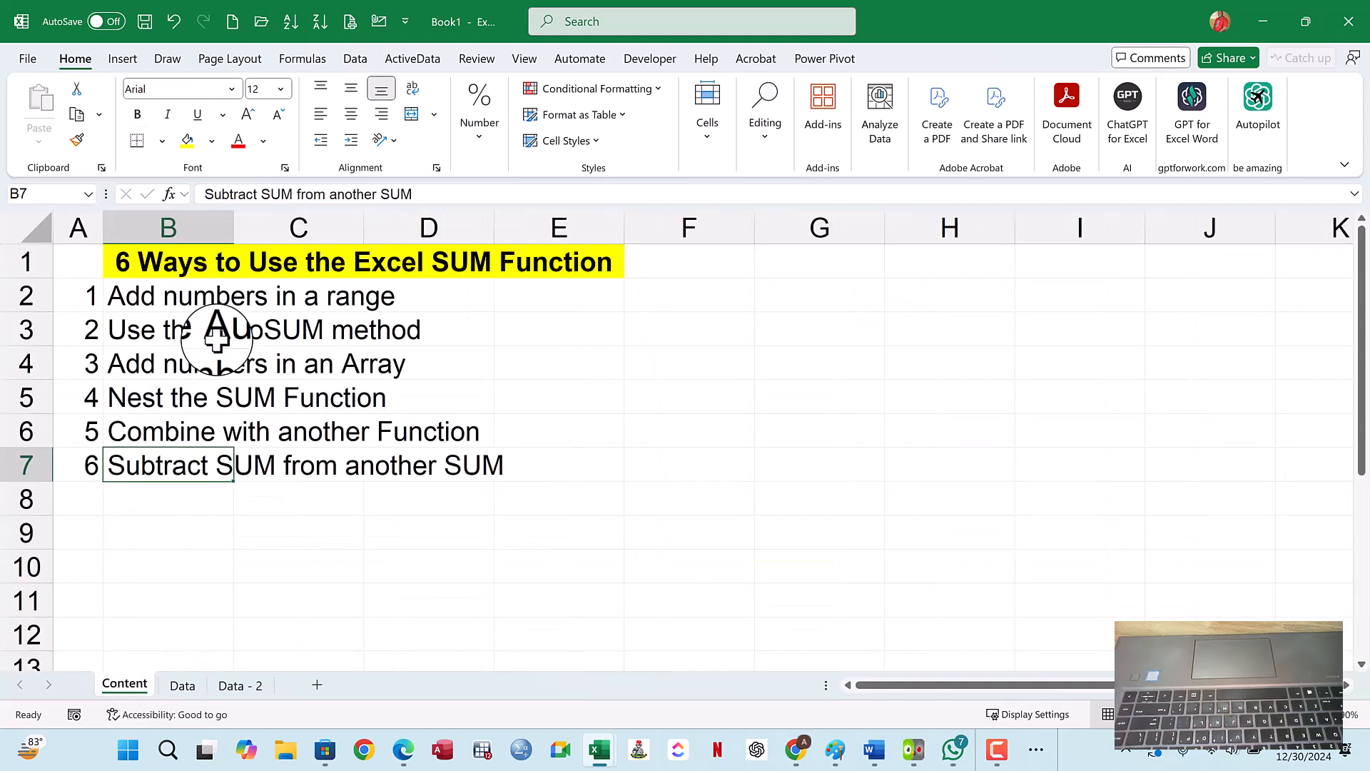
# - Check the AutoSUM item in the Content list, return to the Data sheet, and highlight the Array-6 values G3:G6
pyautogui.click(166, 331)
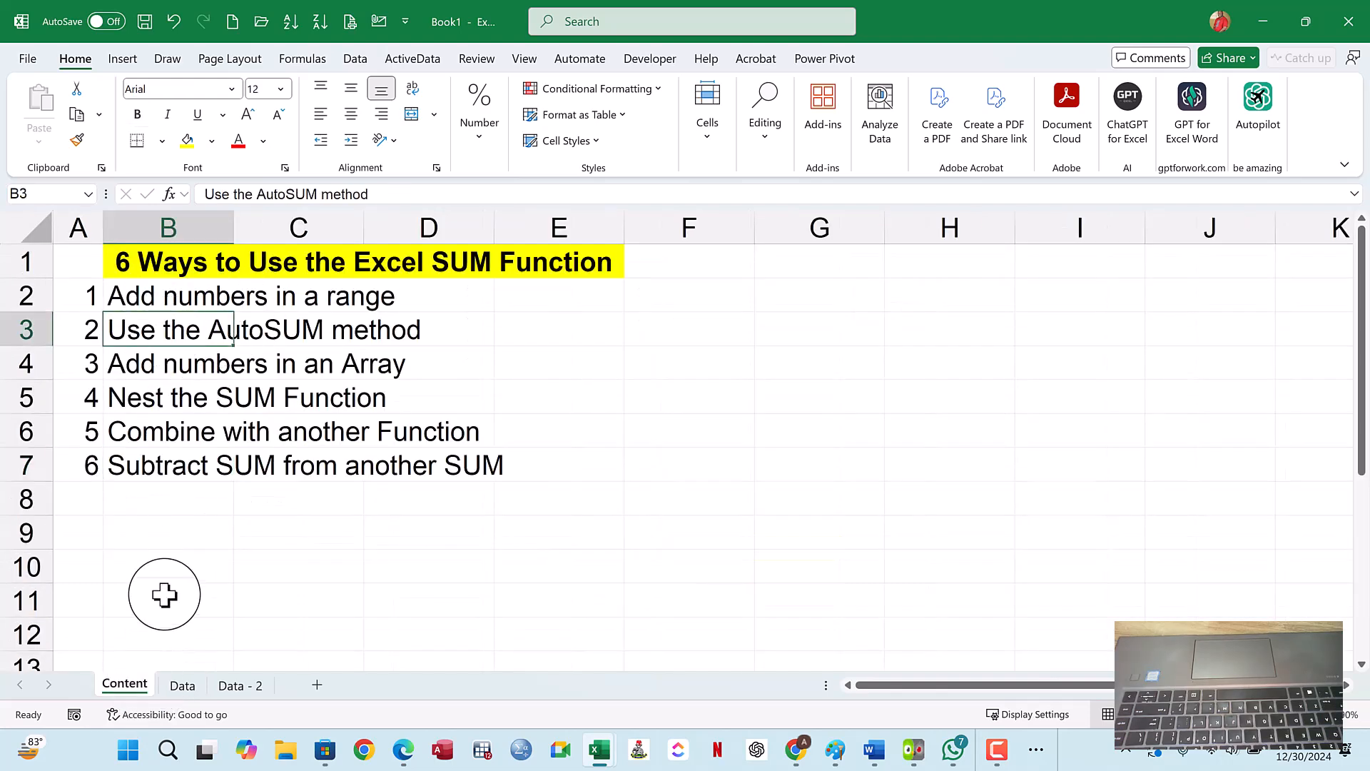
pyautogui.click(179, 687)
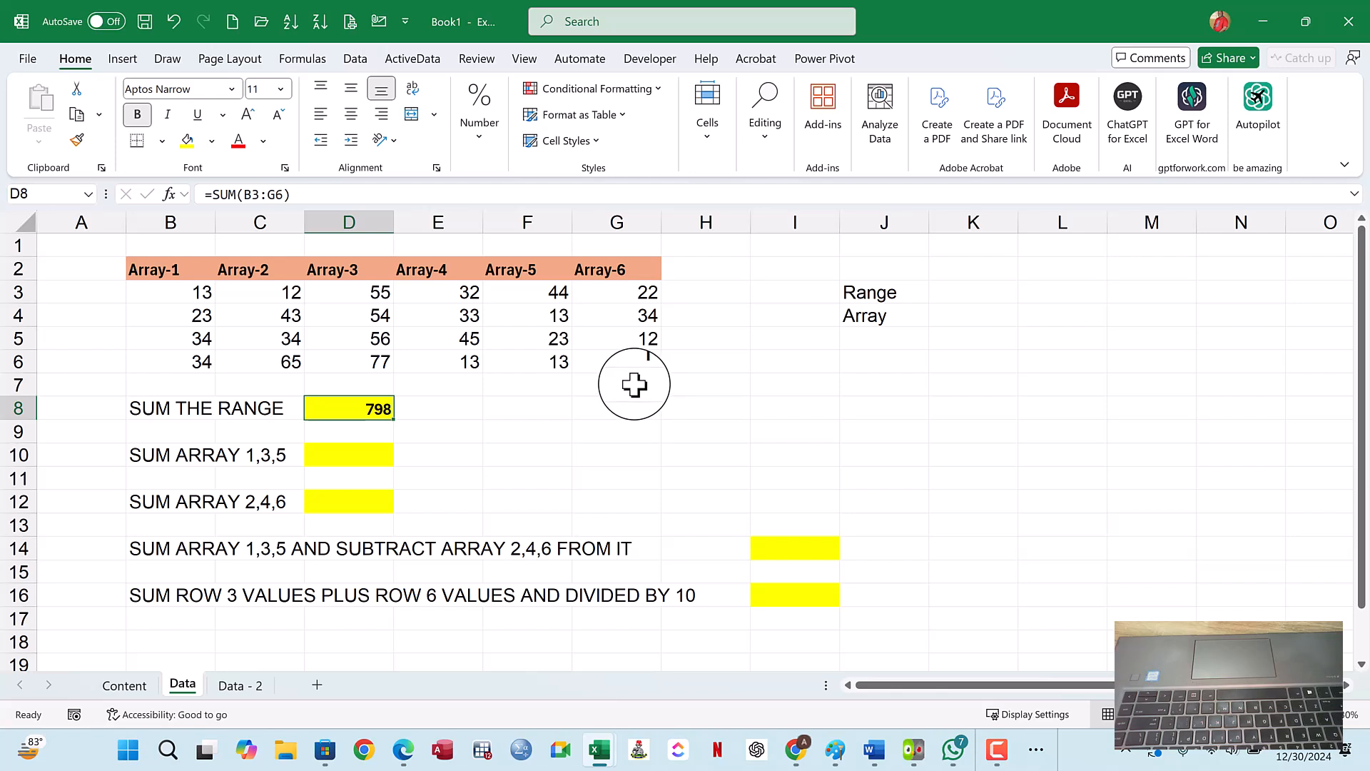
pyautogui.click(686, 297)
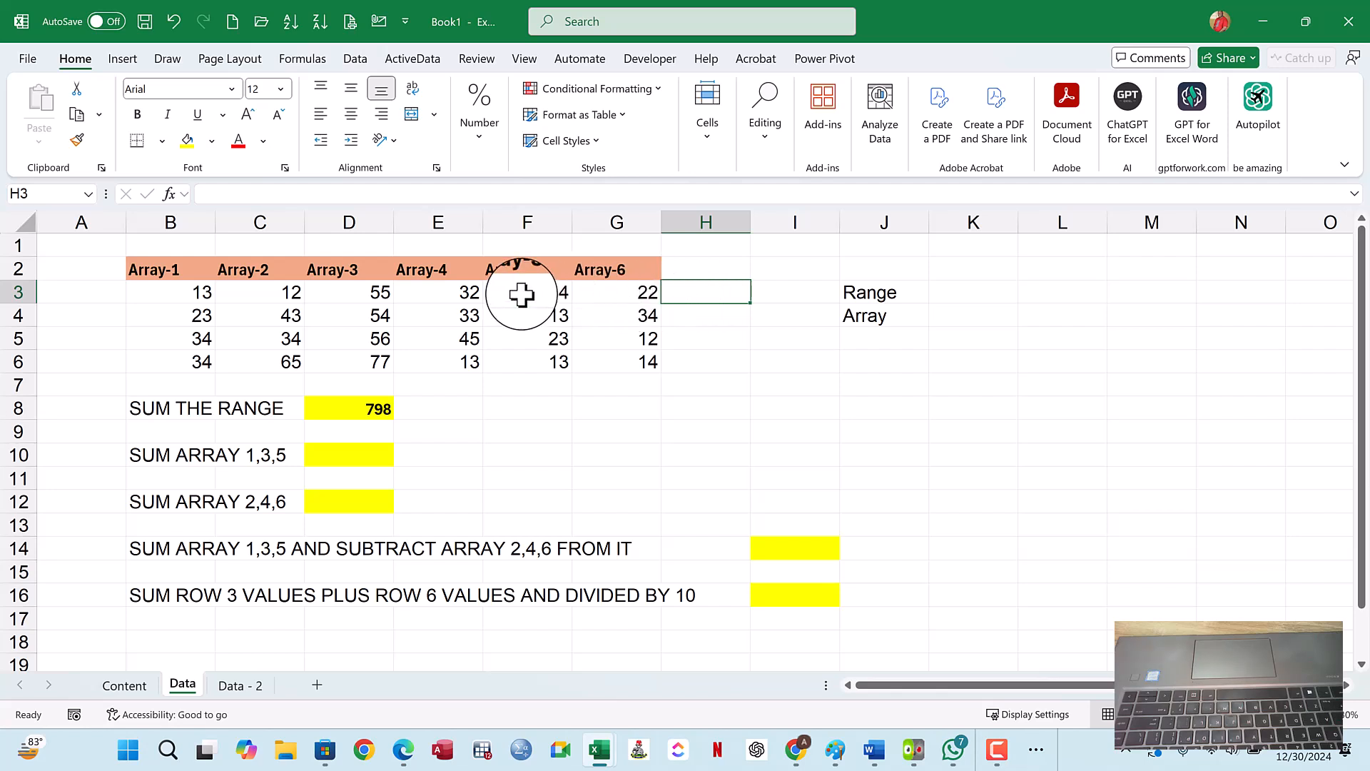
pyautogui.moveTo(205, 293); pyautogui.dragTo(630, 367)
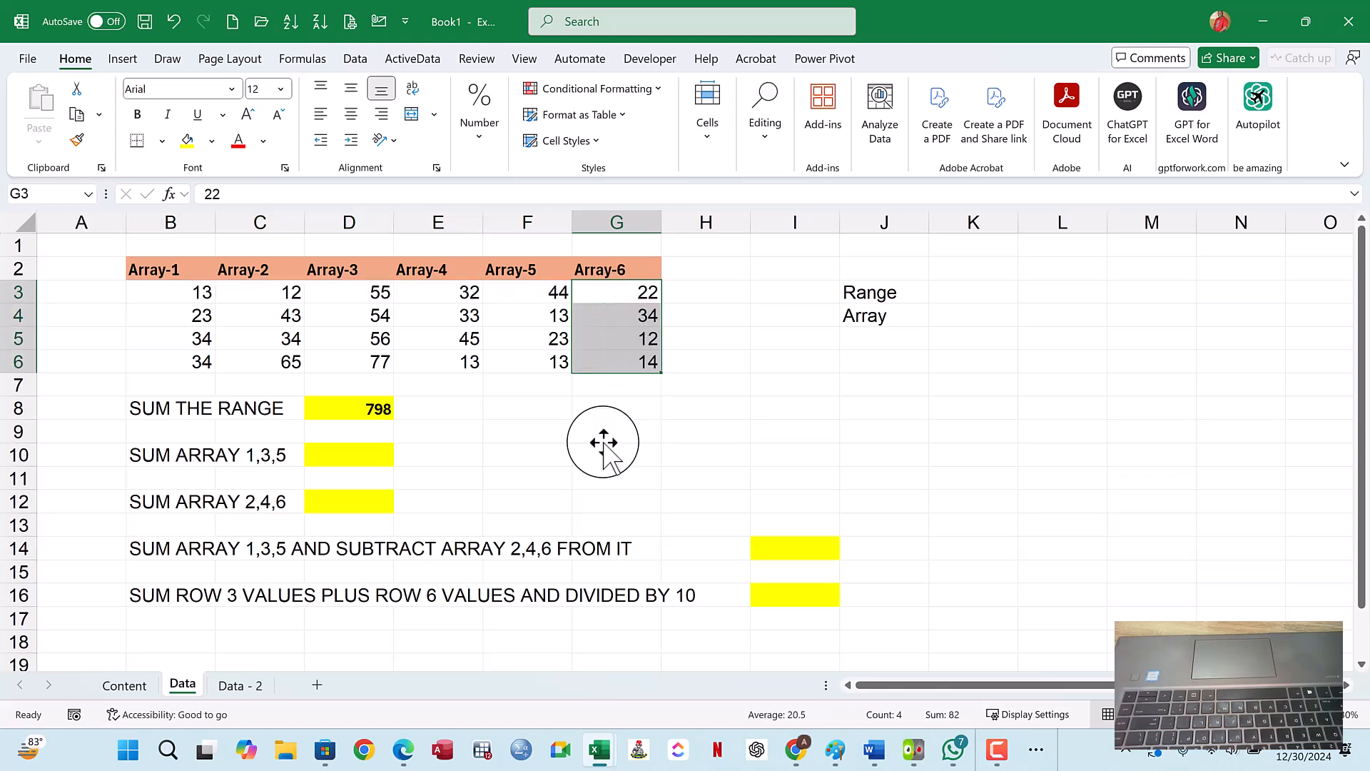
# - Switch to the Data - 2 sheet, look through its records, and select E39 directly below the score column
pyautogui.click(230, 685)
pyautogui.scroll(-6, 360, 384)
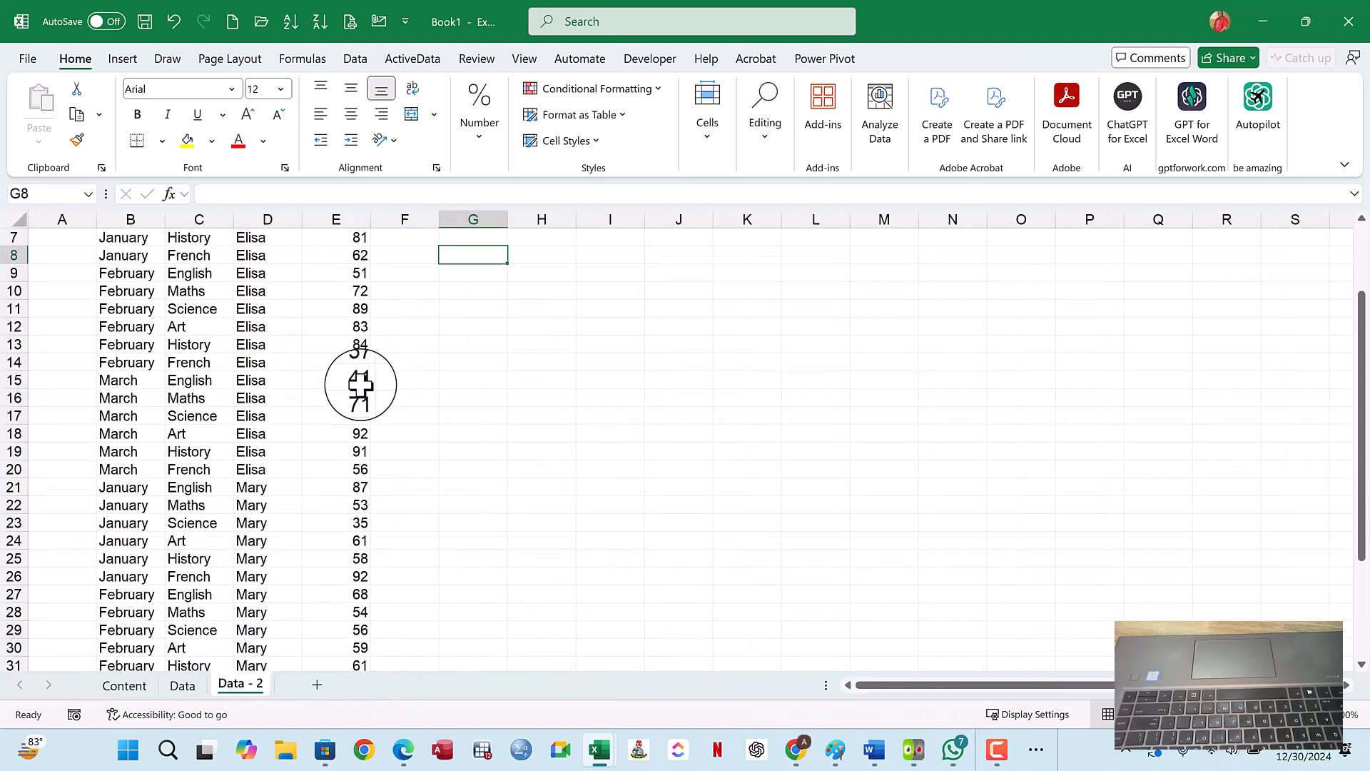
pyautogui.click(360, 595)
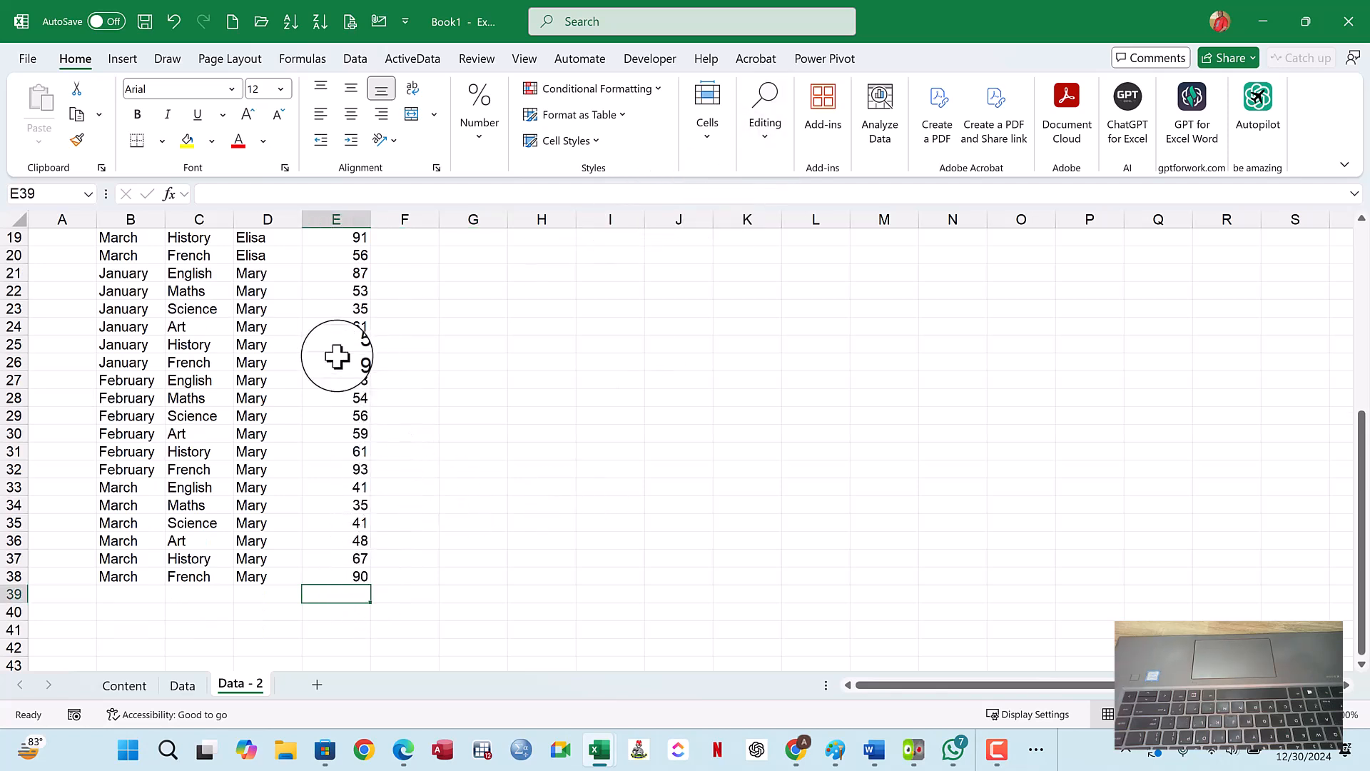
pyautogui.scroll(6, 323, 436)
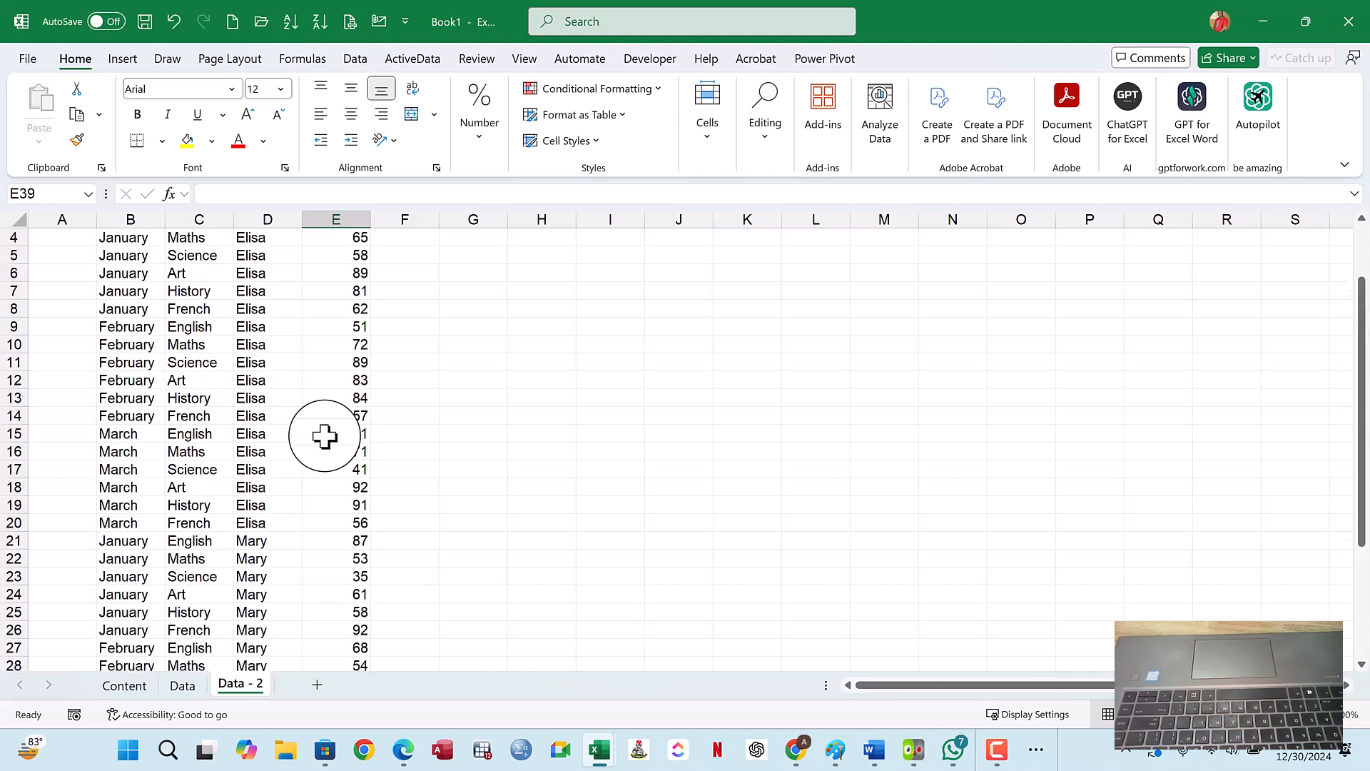
pyautogui.scroll(-7, 349, 577)
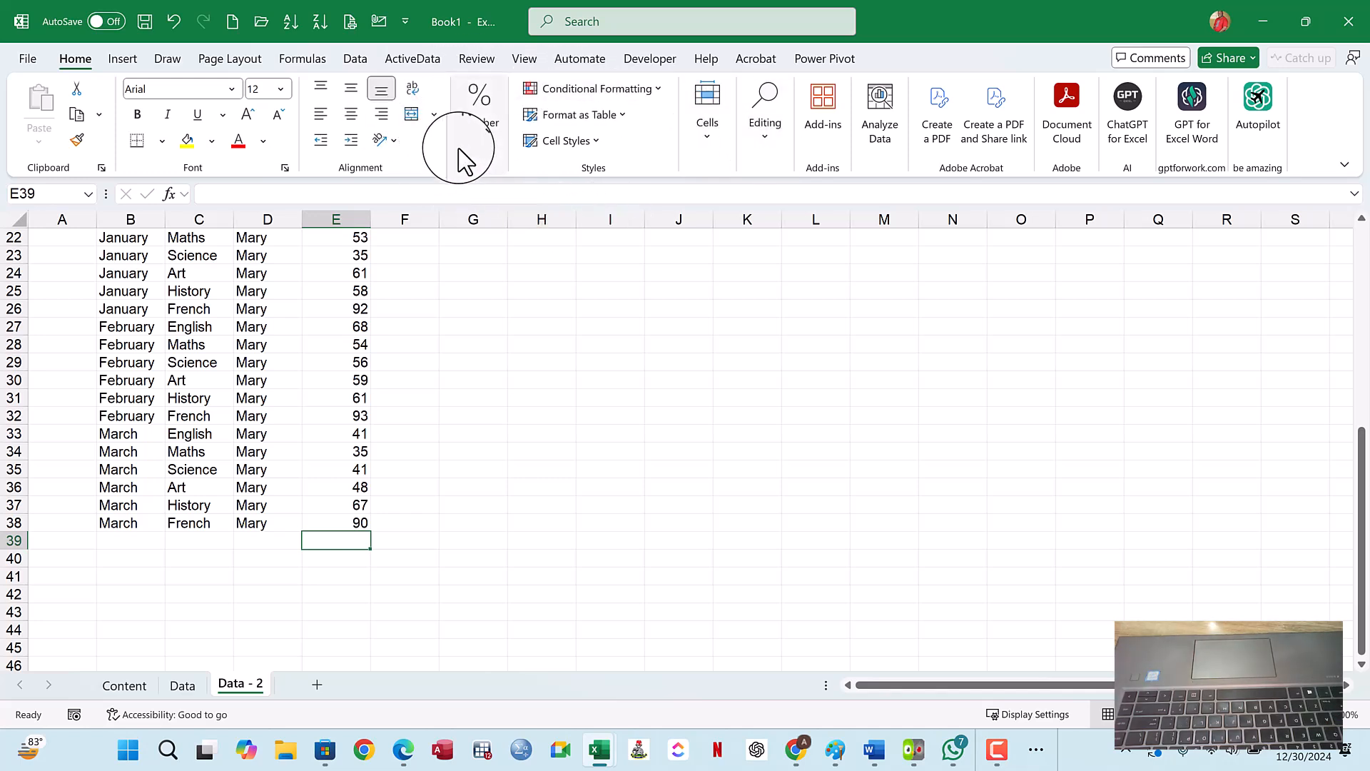
pyautogui.click(481, 144)
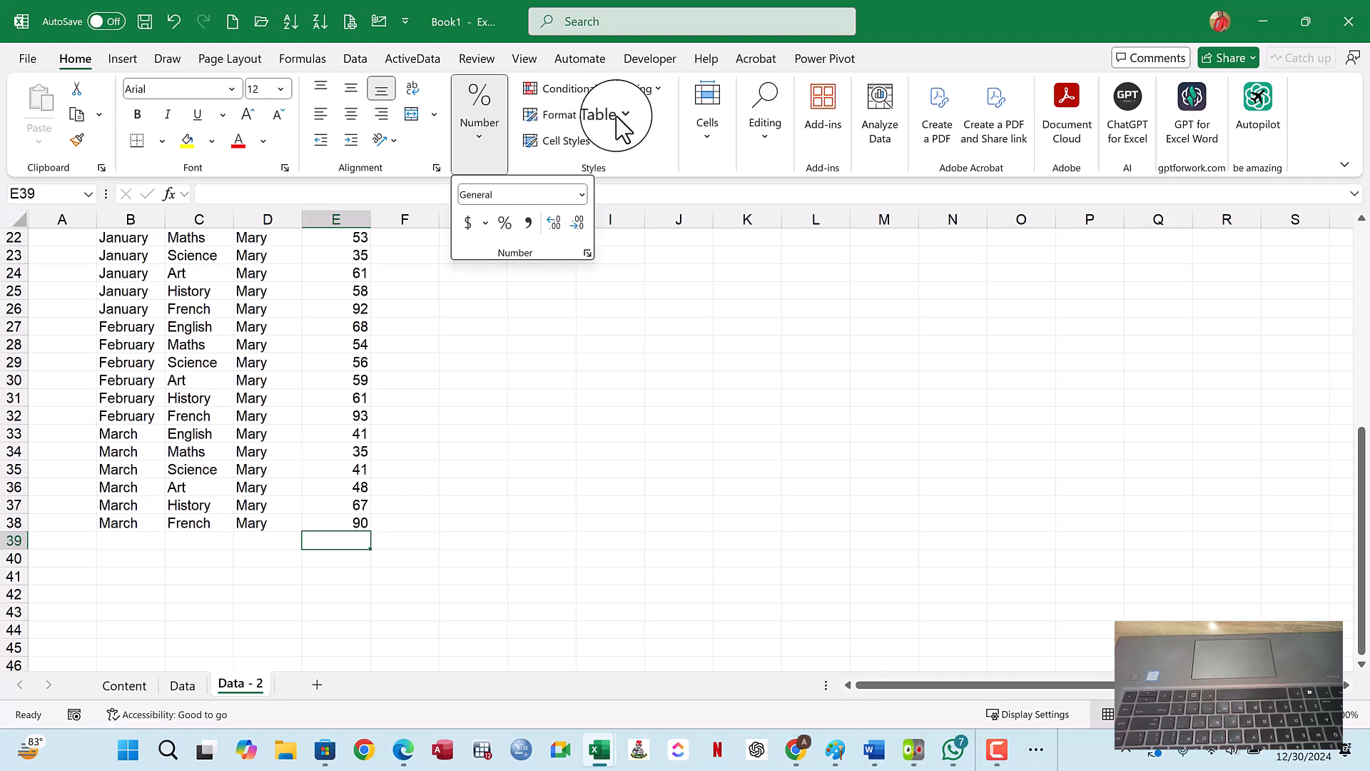
pyautogui.click(596, 141)
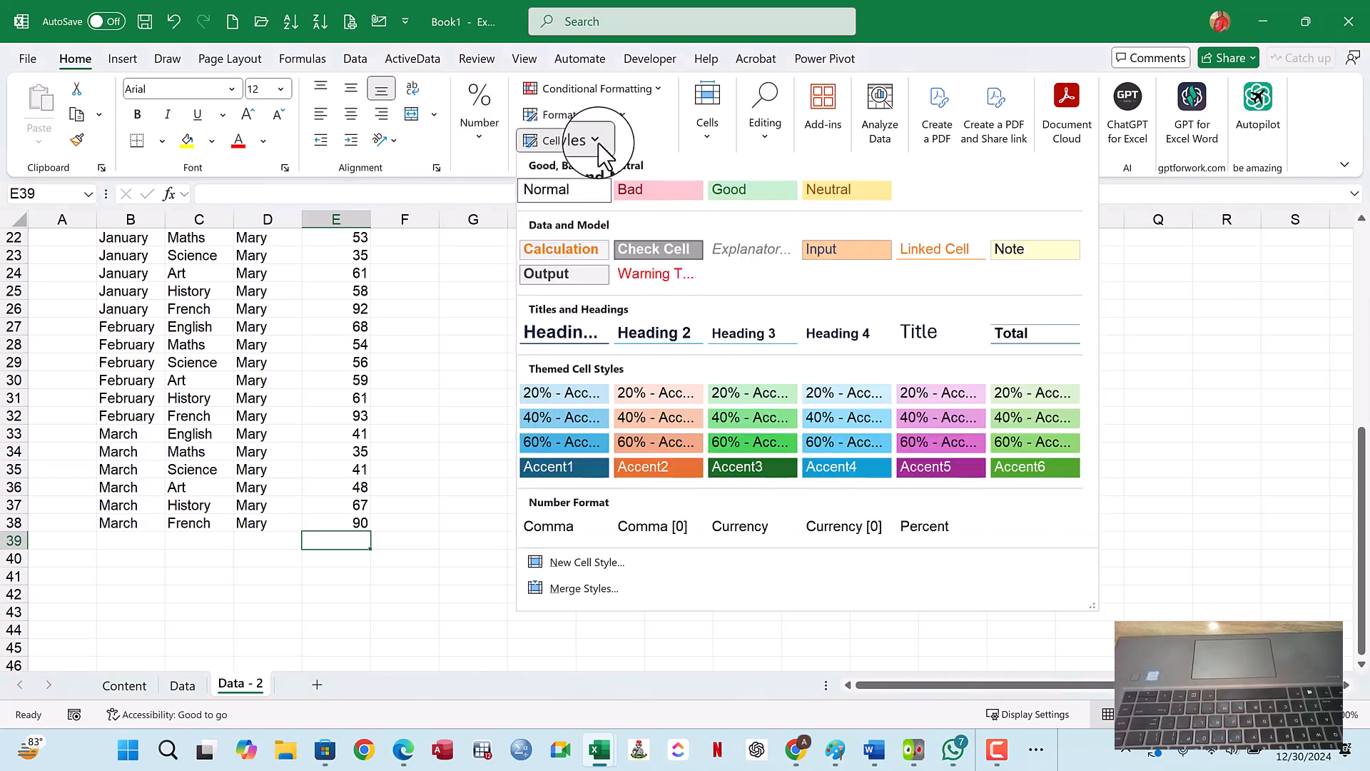
pyautogui.click(707, 129)
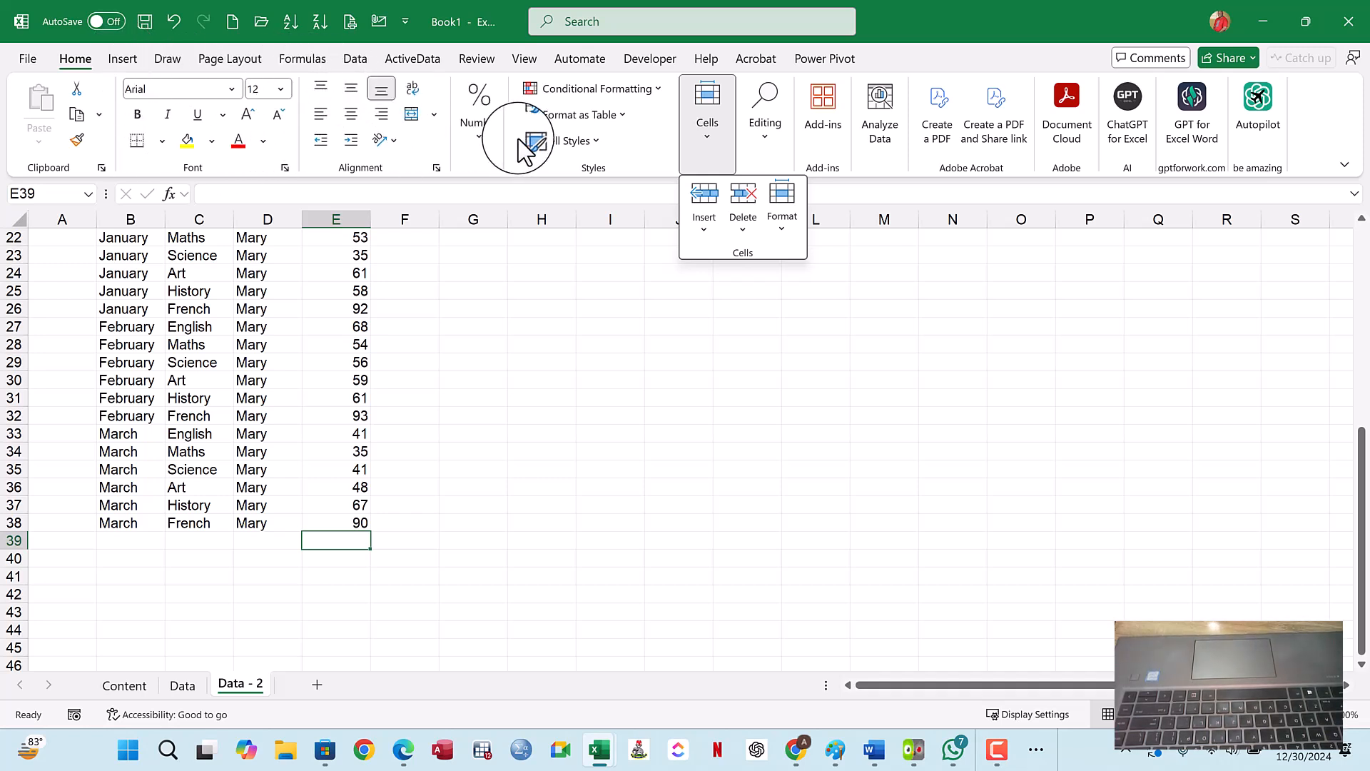
pyautogui.click(587, 118)
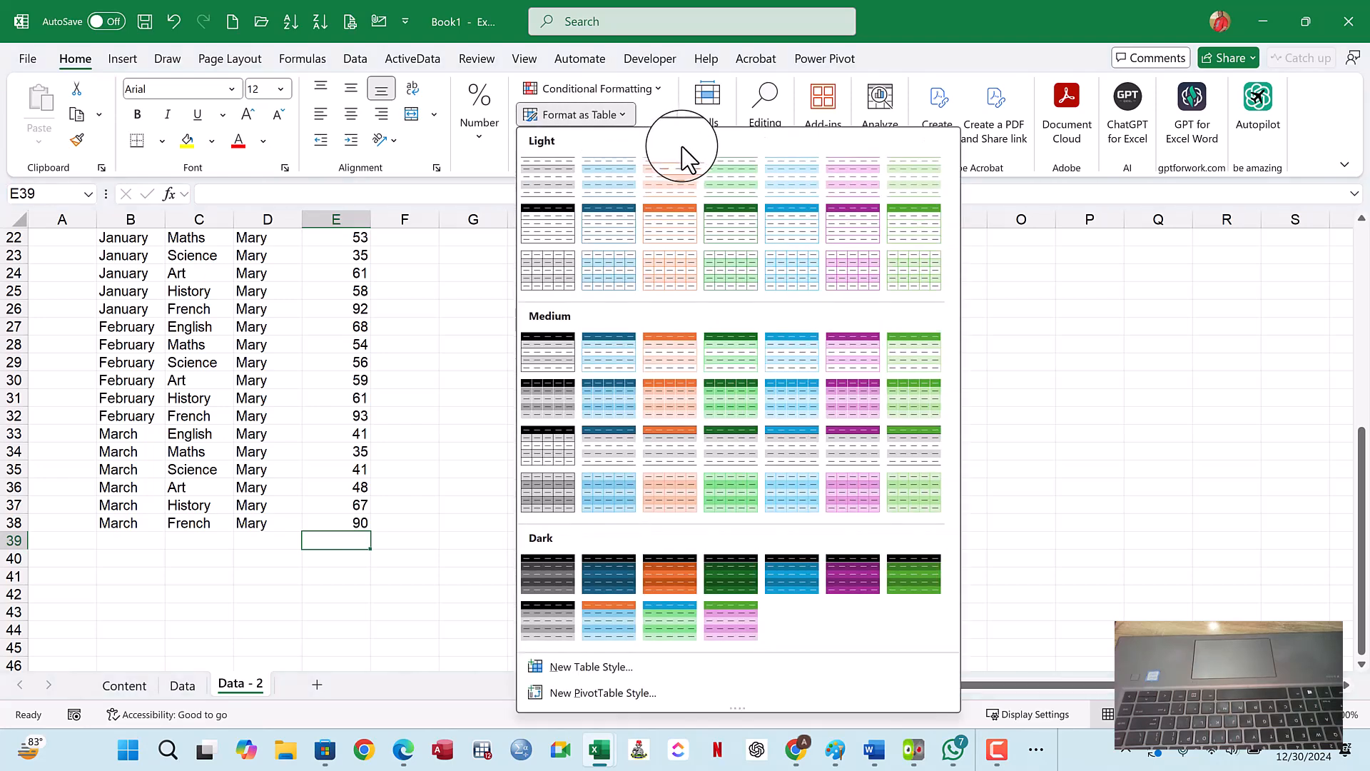
pyautogui.click(712, 114)
pyautogui.click(712, 112)
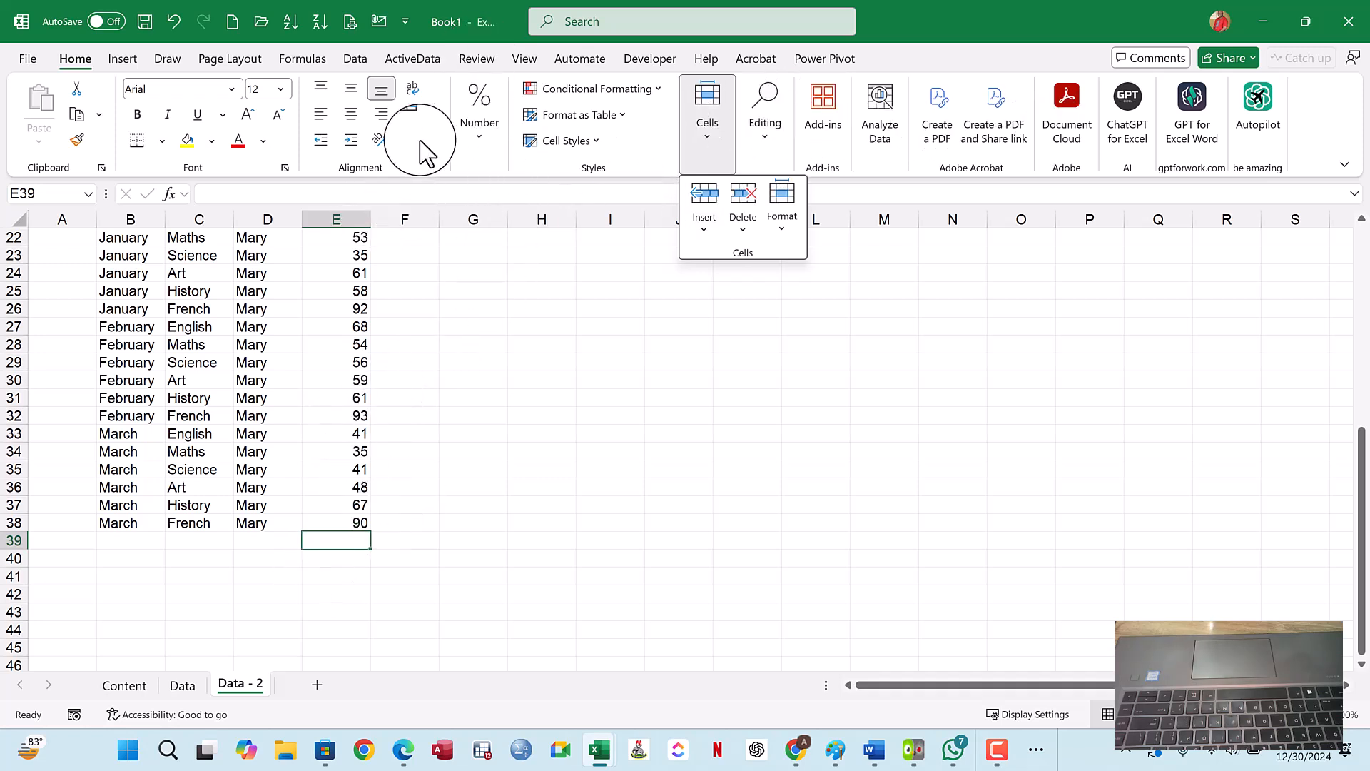
pyautogui.click(339, 551)
pyautogui.click(465, 532)
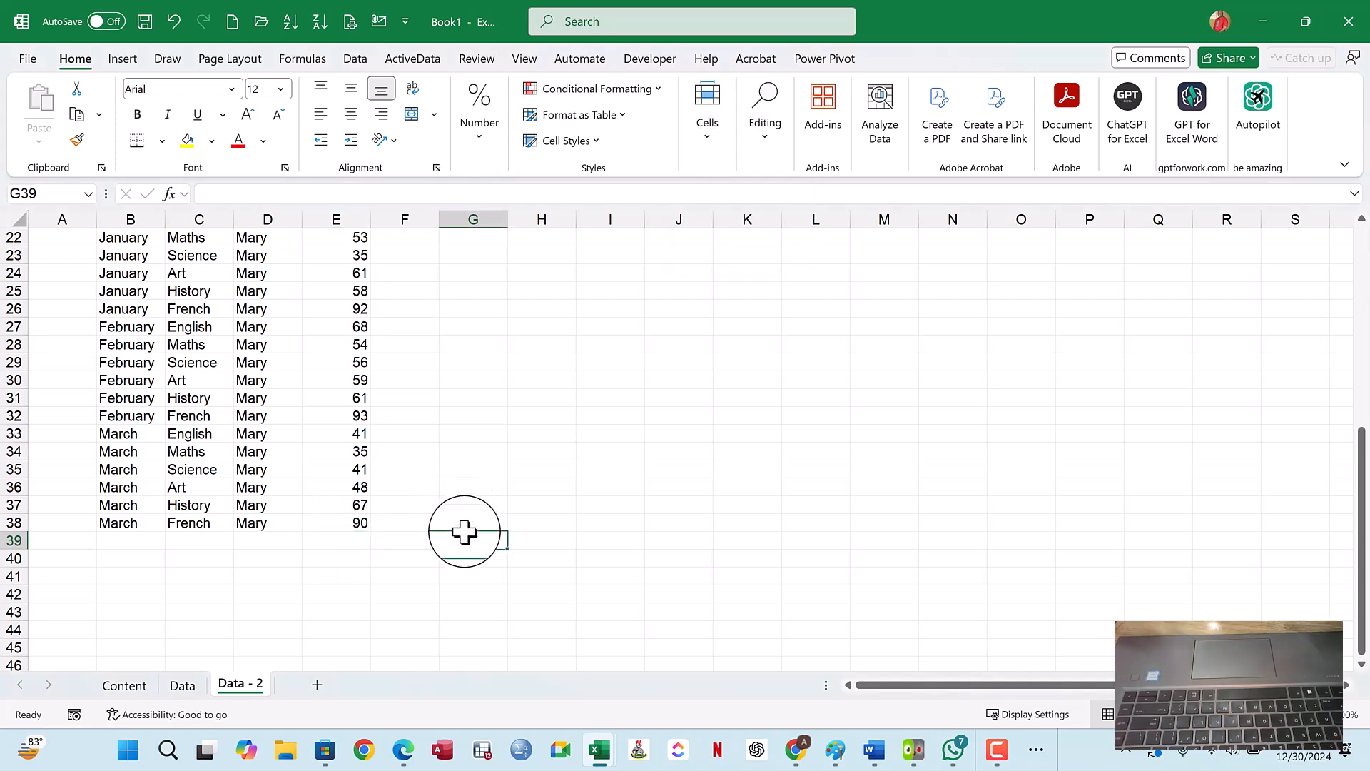
pyautogui.write('al')
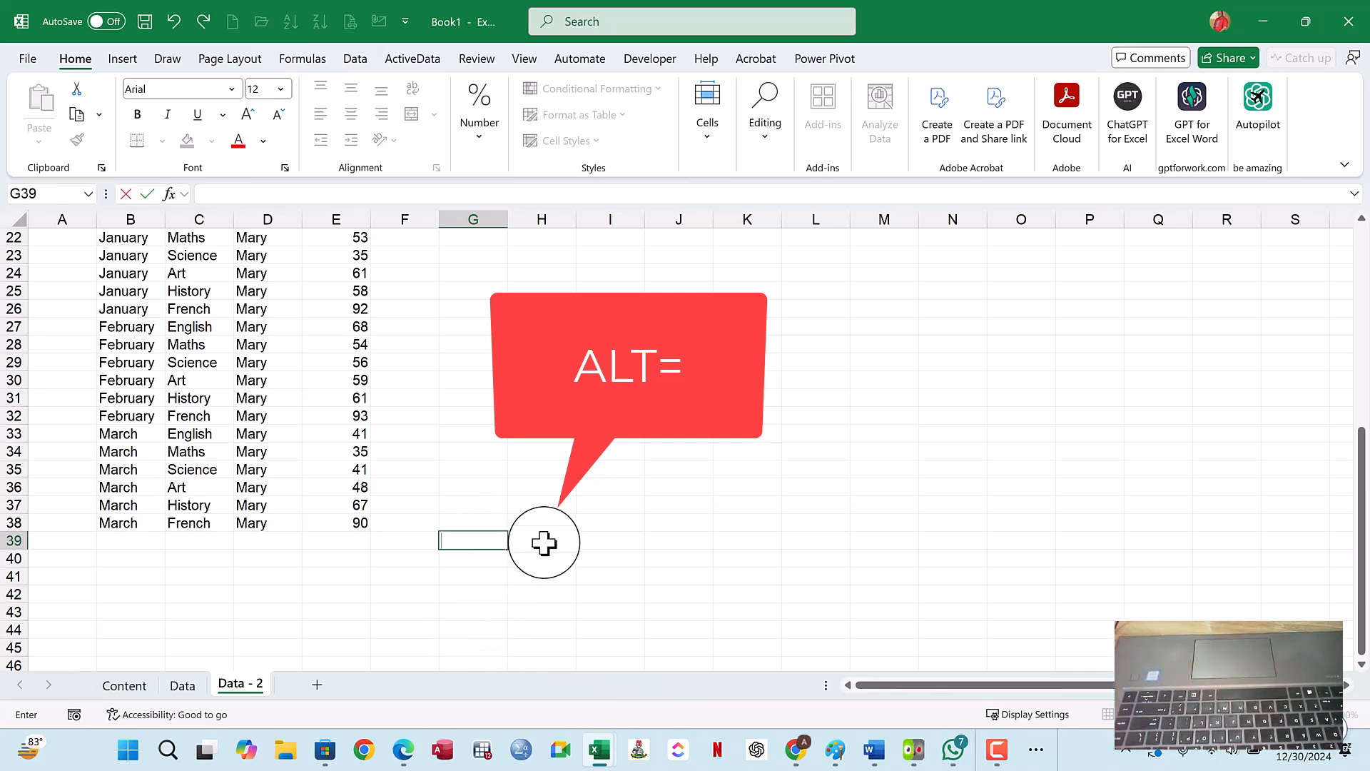
pyautogui.click(581, 504)
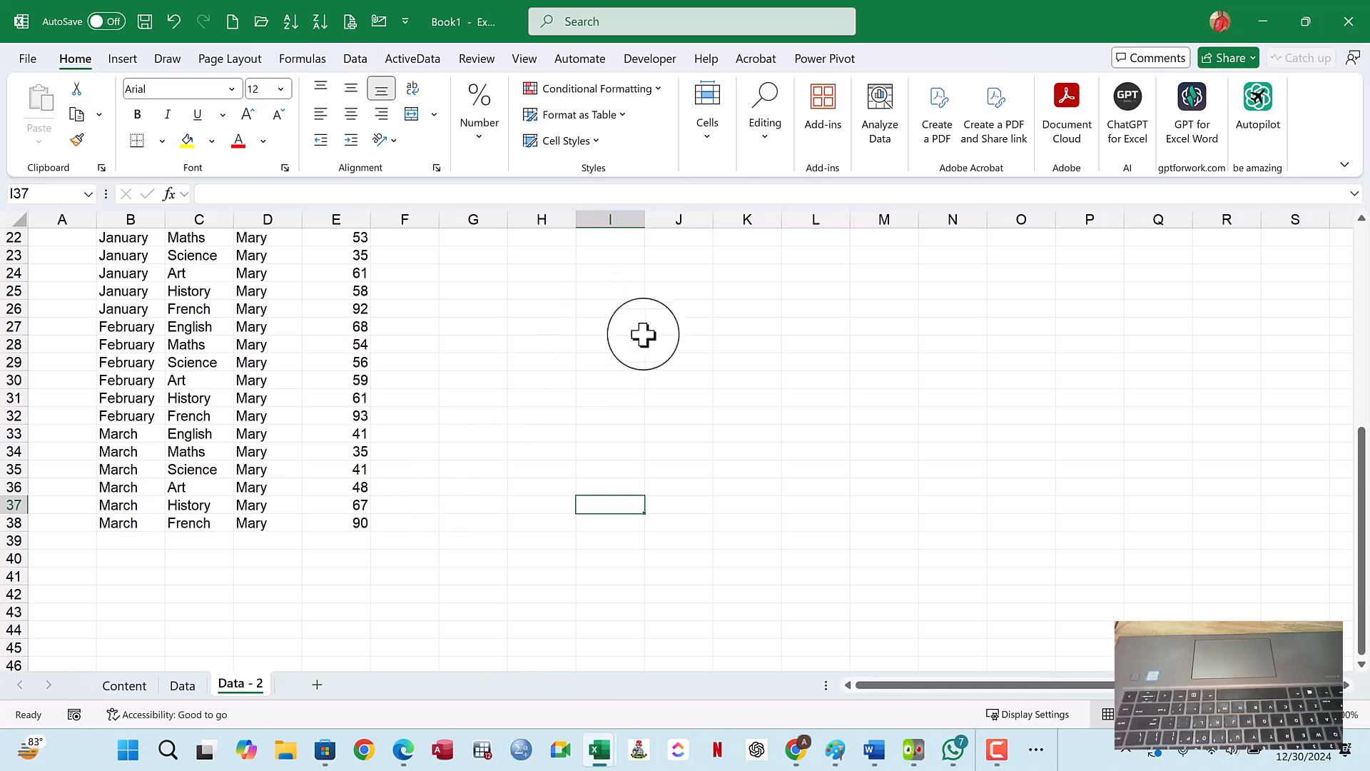
# - AutoSum the scores with =SUM(E3:E38) in E39, check the formula, and clear the cell
pyautogui.click(765, 143)
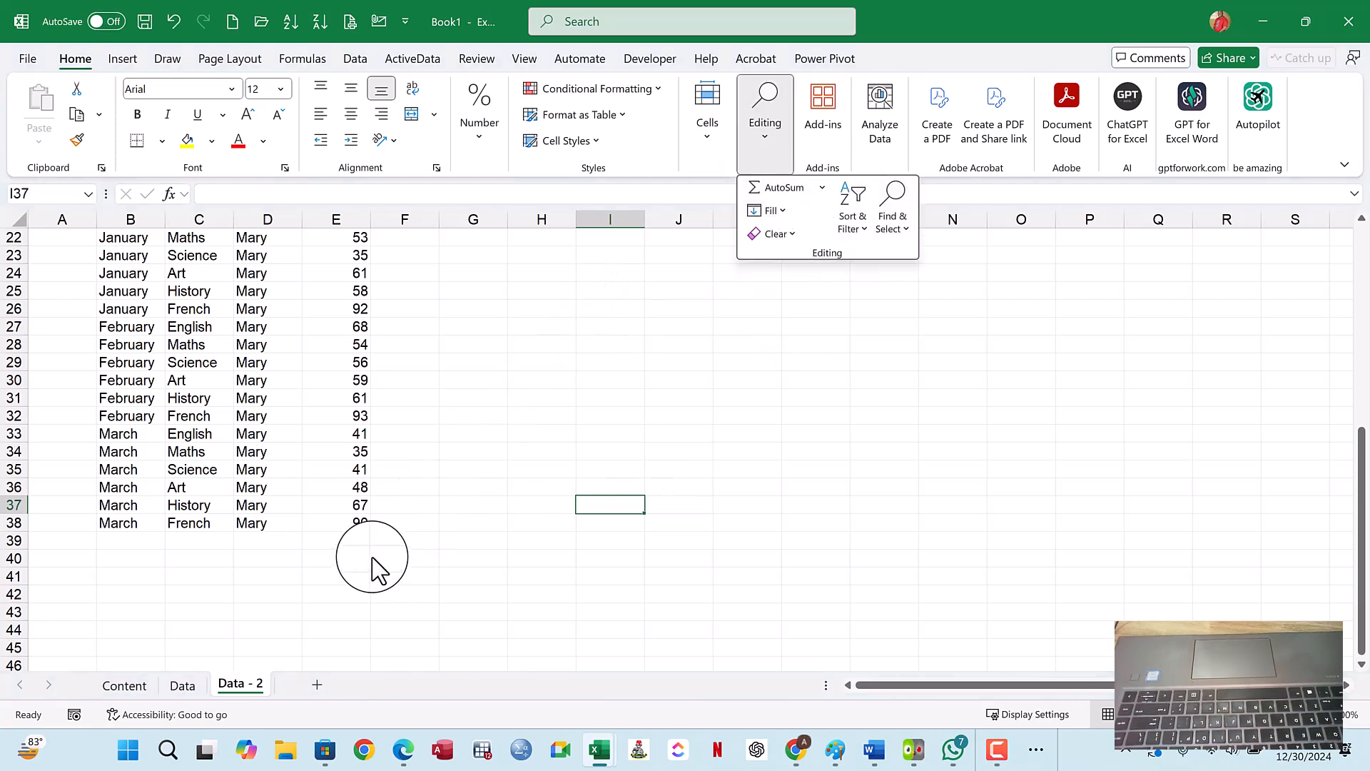
pyautogui.click(354, 543)
pyautogui.click(349, 544)
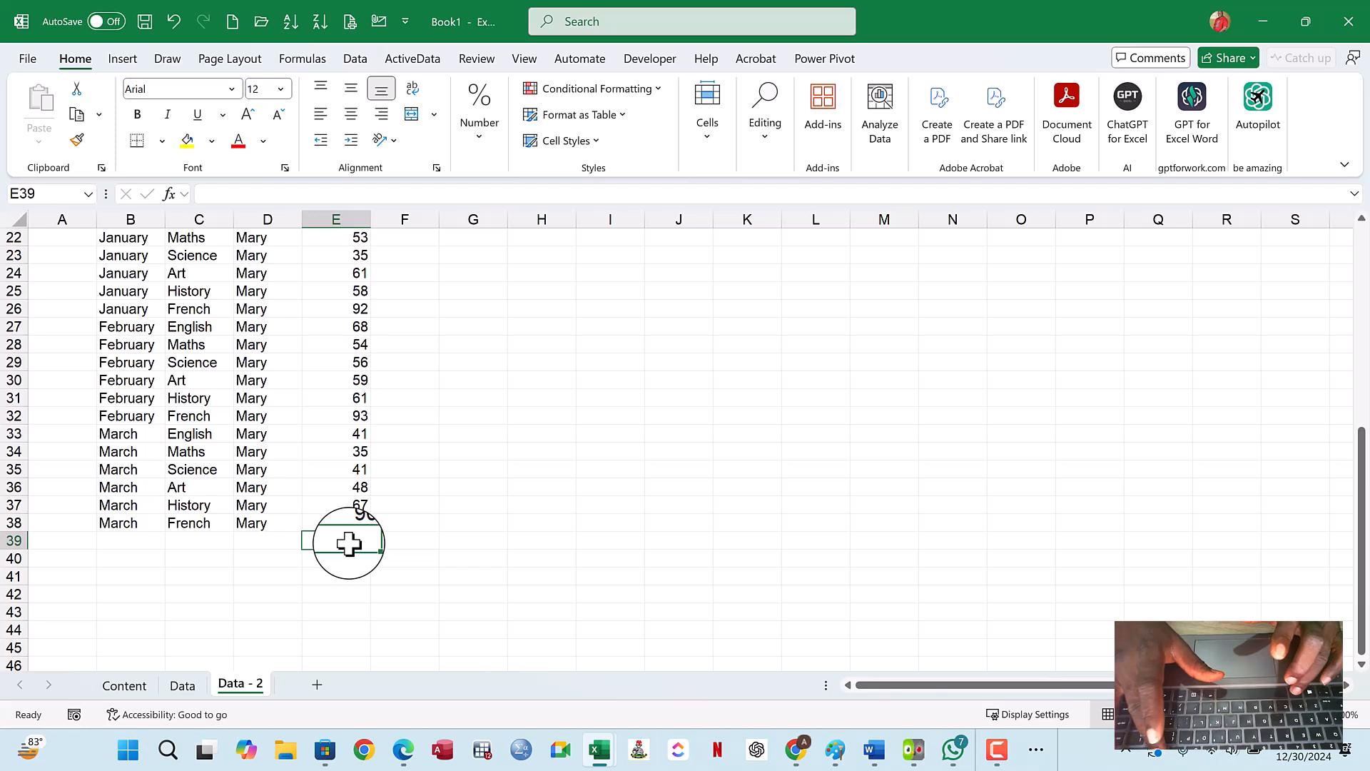
pyautogui.hotkey('alt', '=')
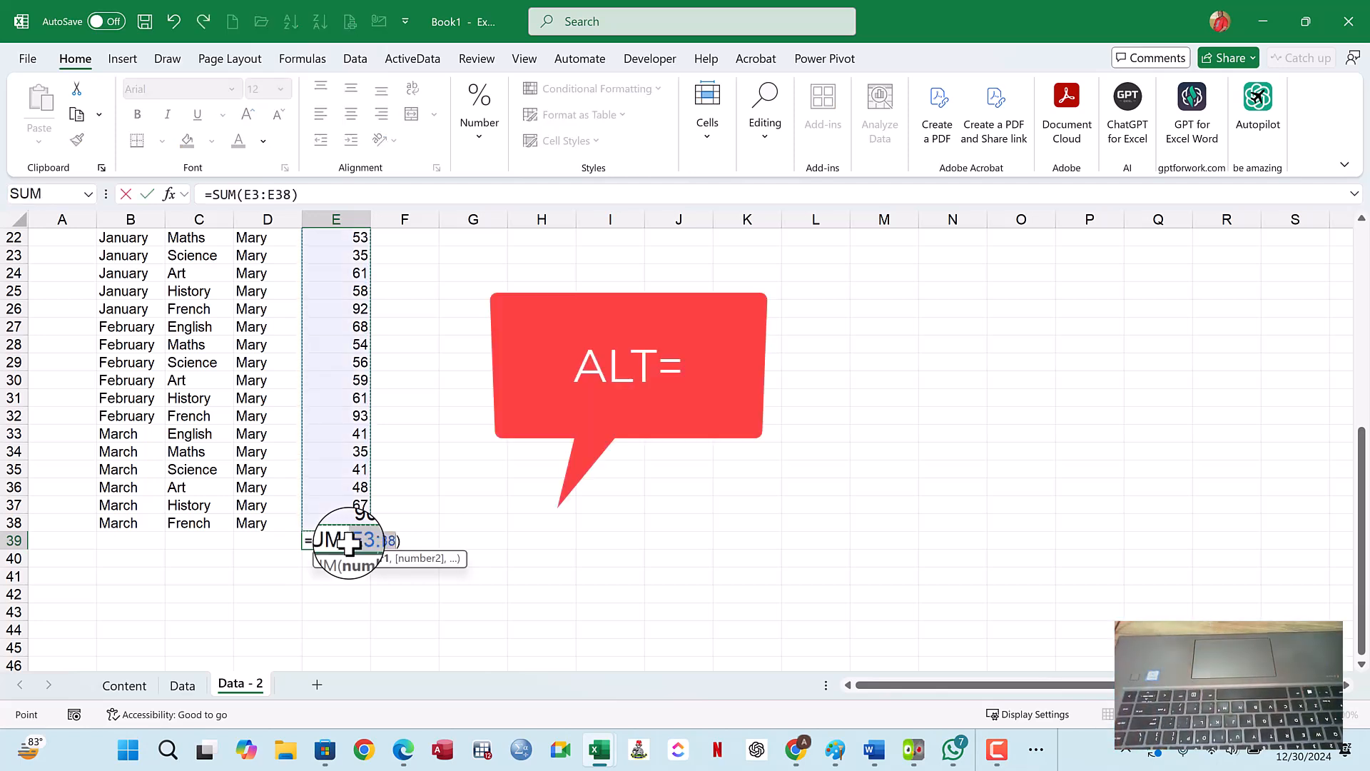
pyautogui.press('Return')
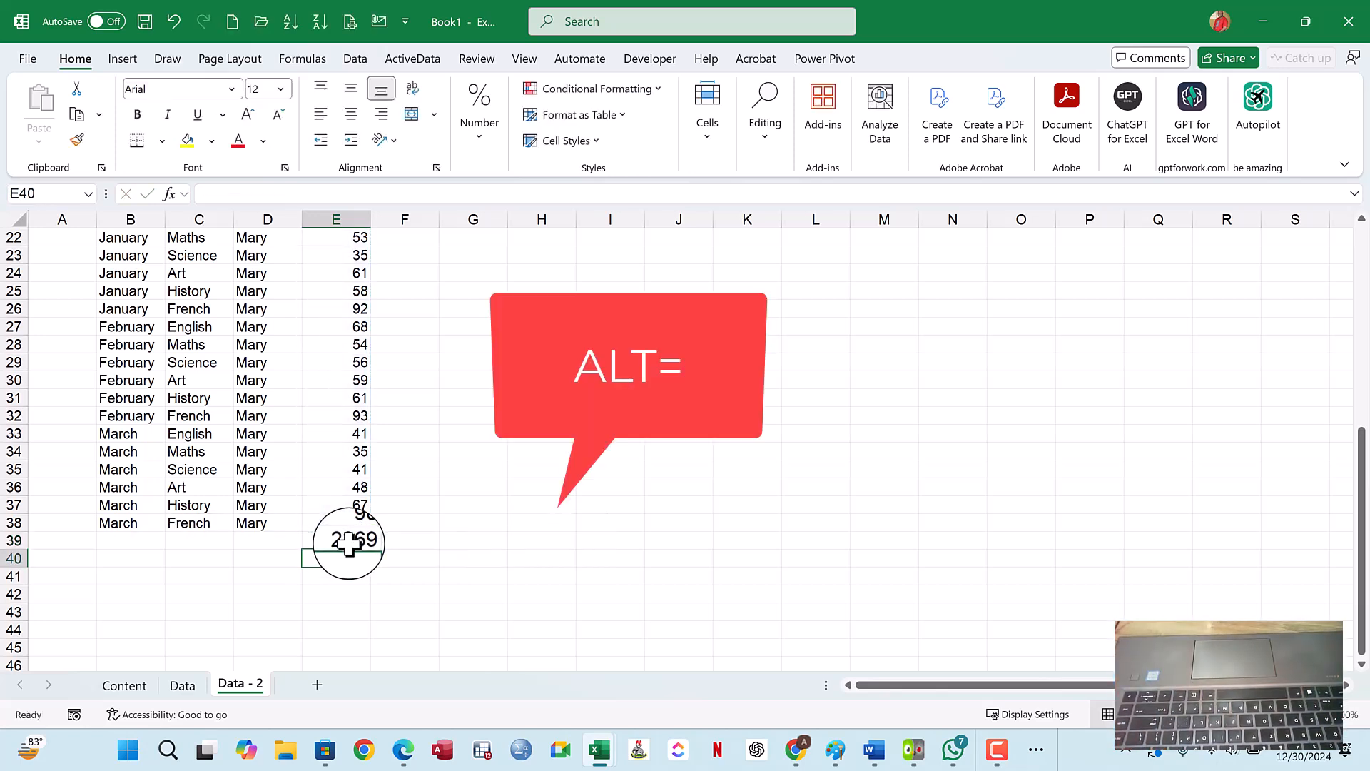
pyautogui.click(348, 544)
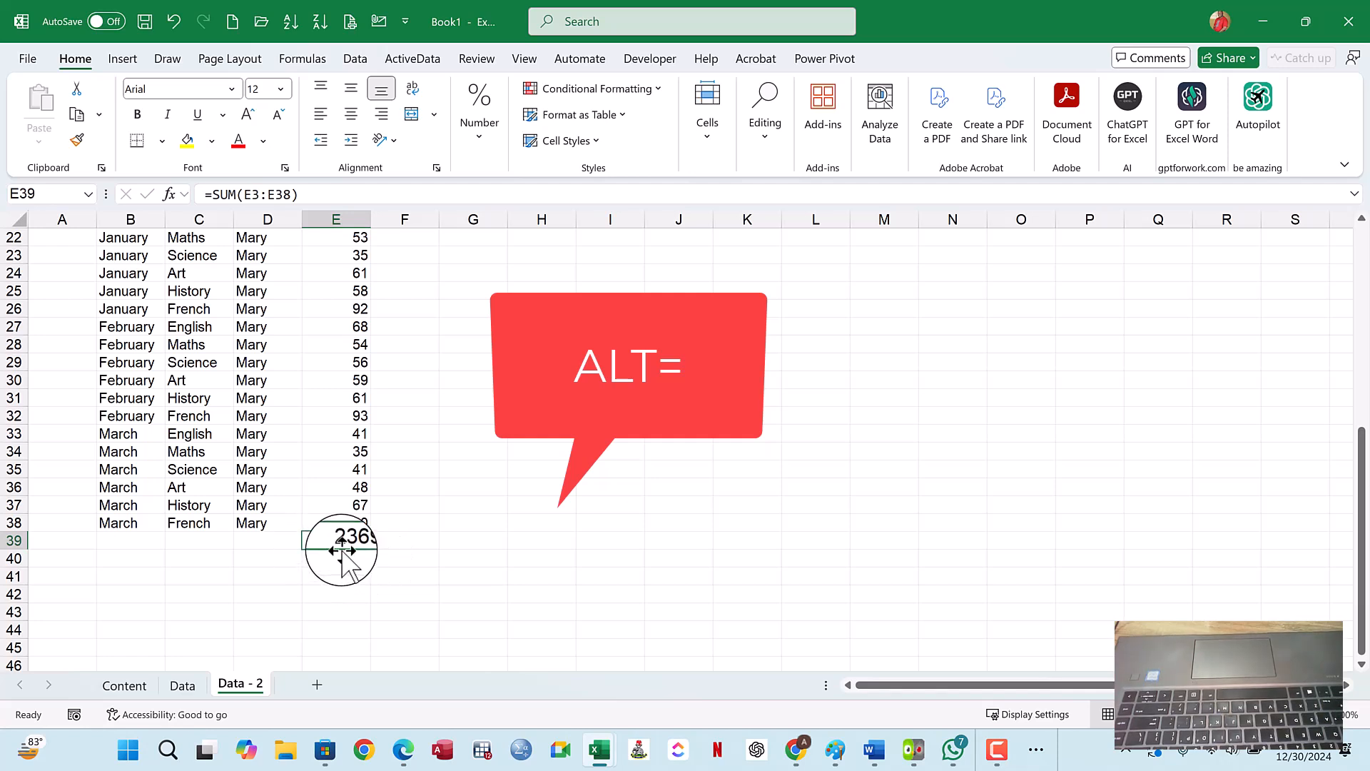
pyautogui.press('Delete')
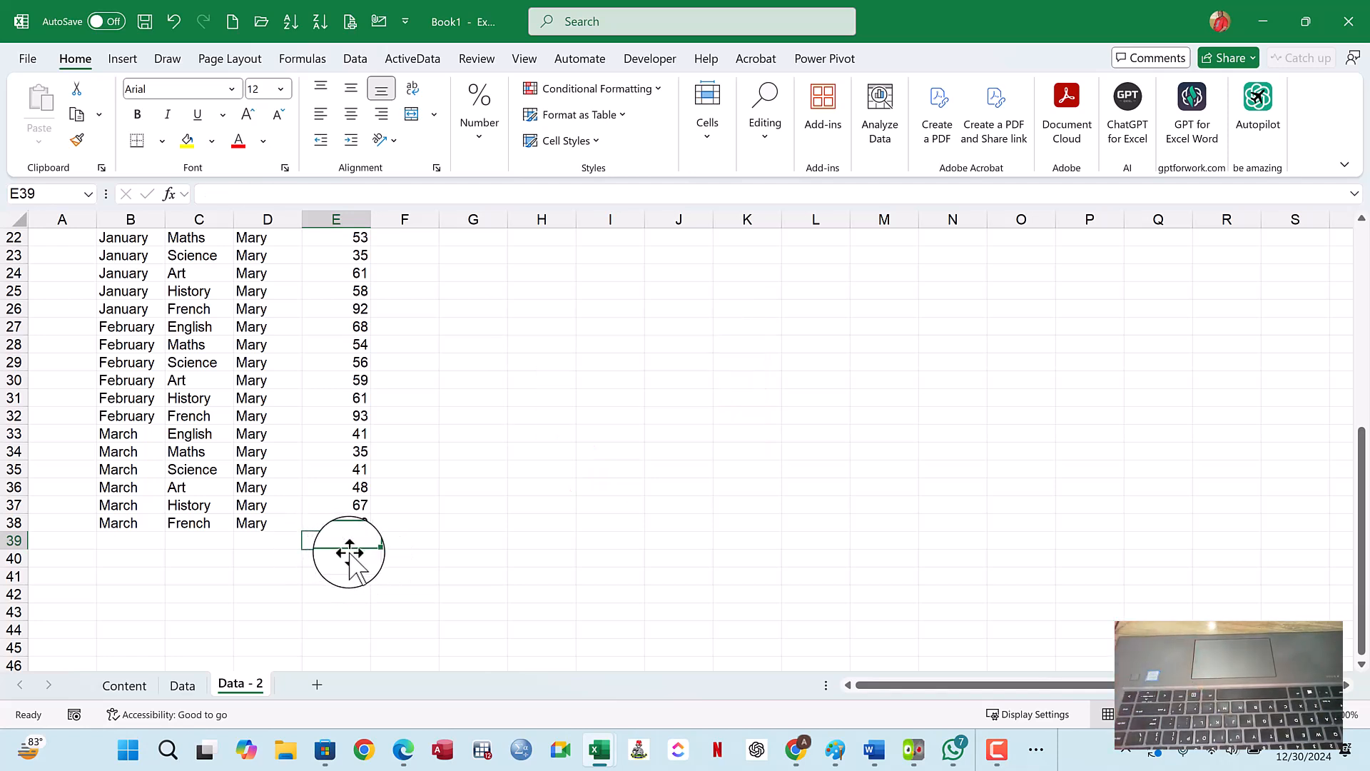
# - Repeat the AutoSum of E3:E38 in E39 using the Home ribbon command and delete the total again
pyautogui.click(763, 135)
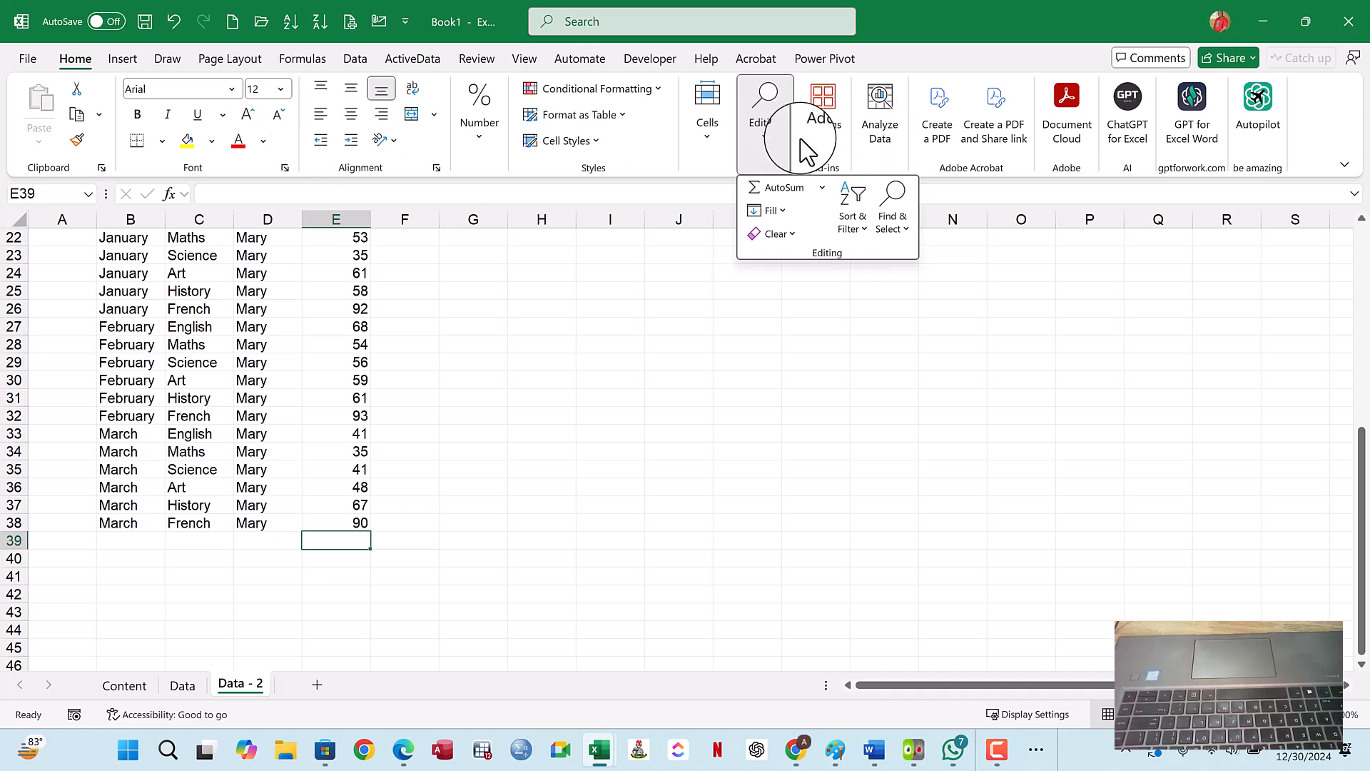
pyautogui.click(790, 190)
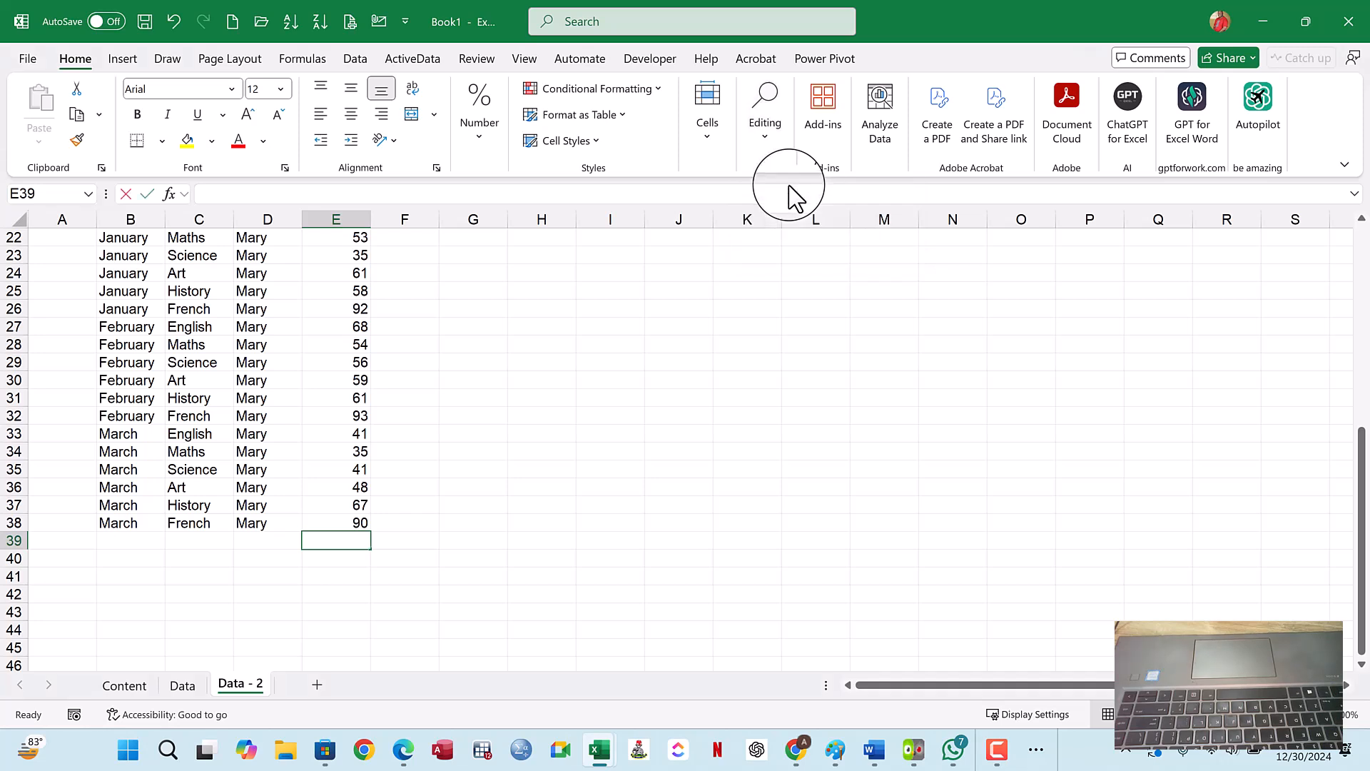
pyautogui.press('Return')
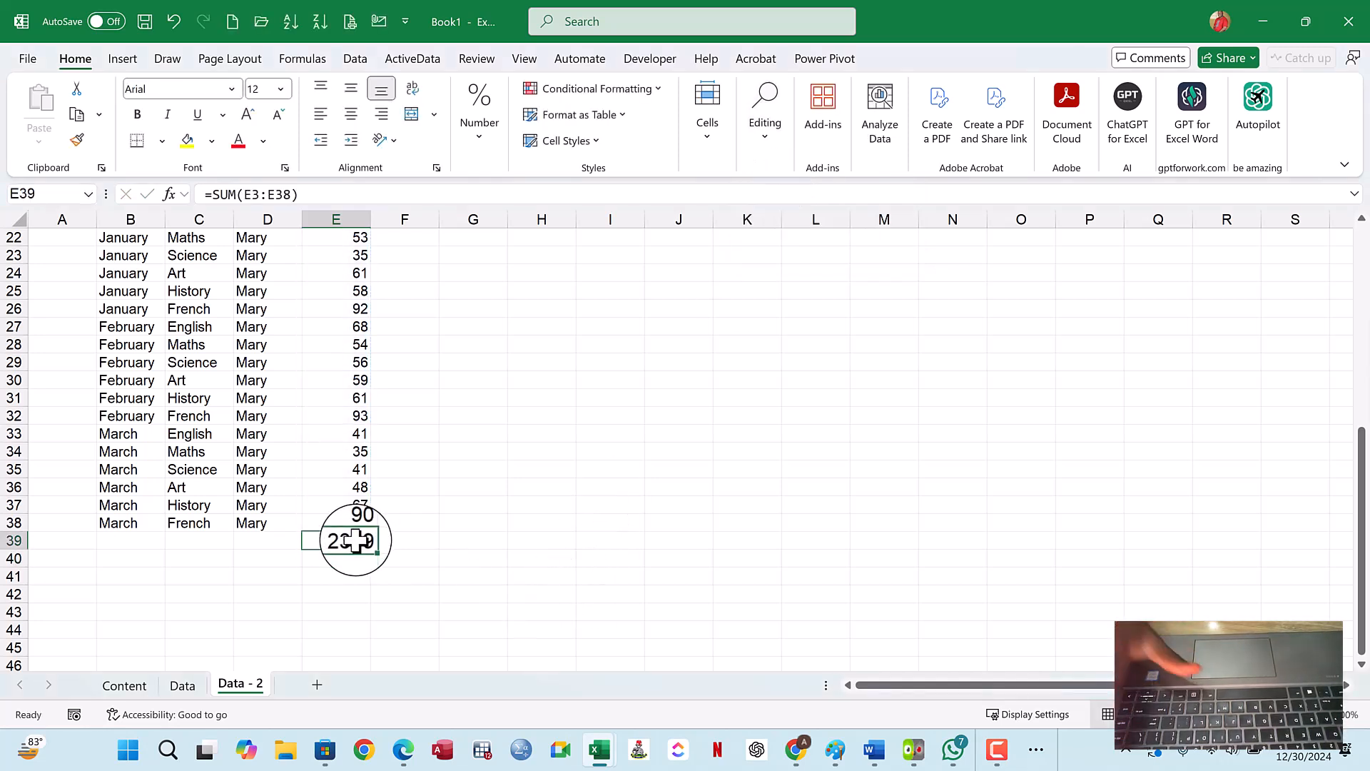
pyautogui.press('Delete')
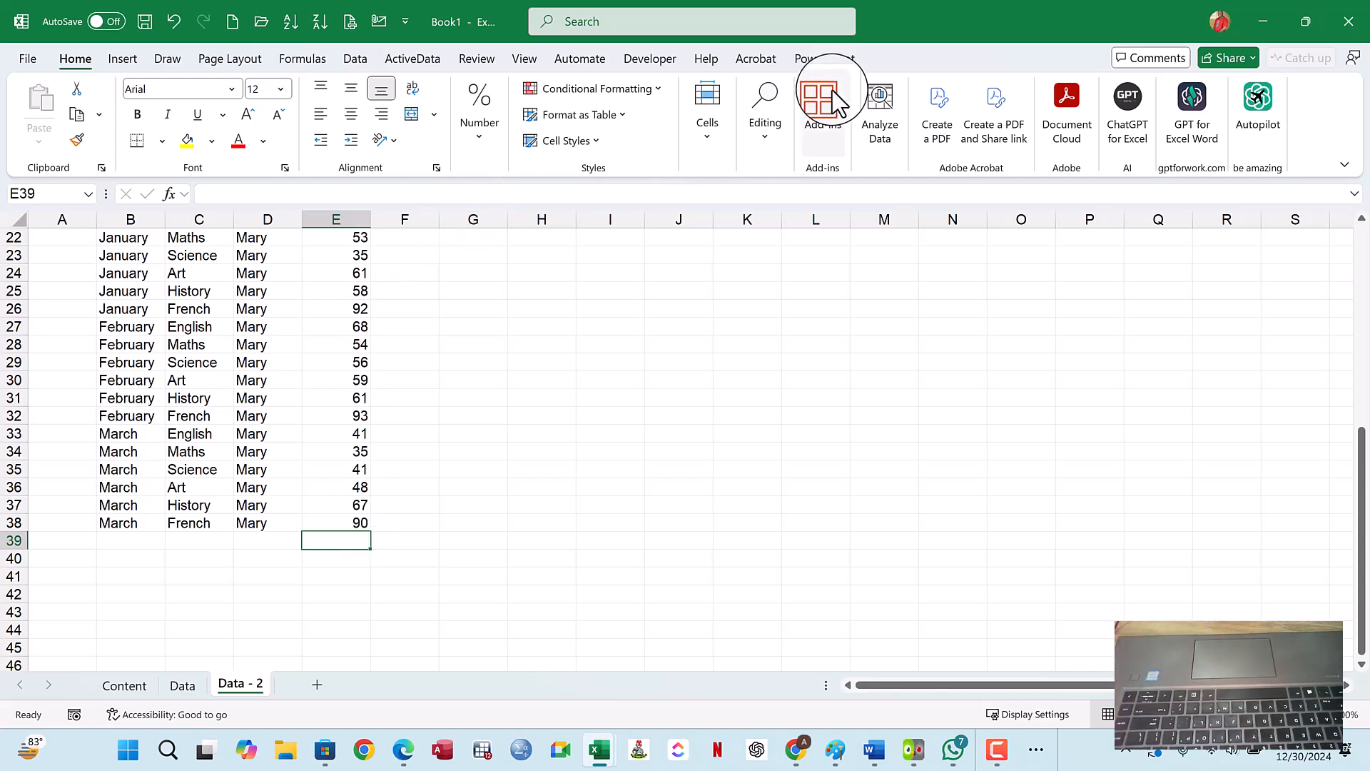
# - Examine the other functions offered with AutoSum, such as Average, Count Numbers, Max and Min
pyautogui.click(770, 139)
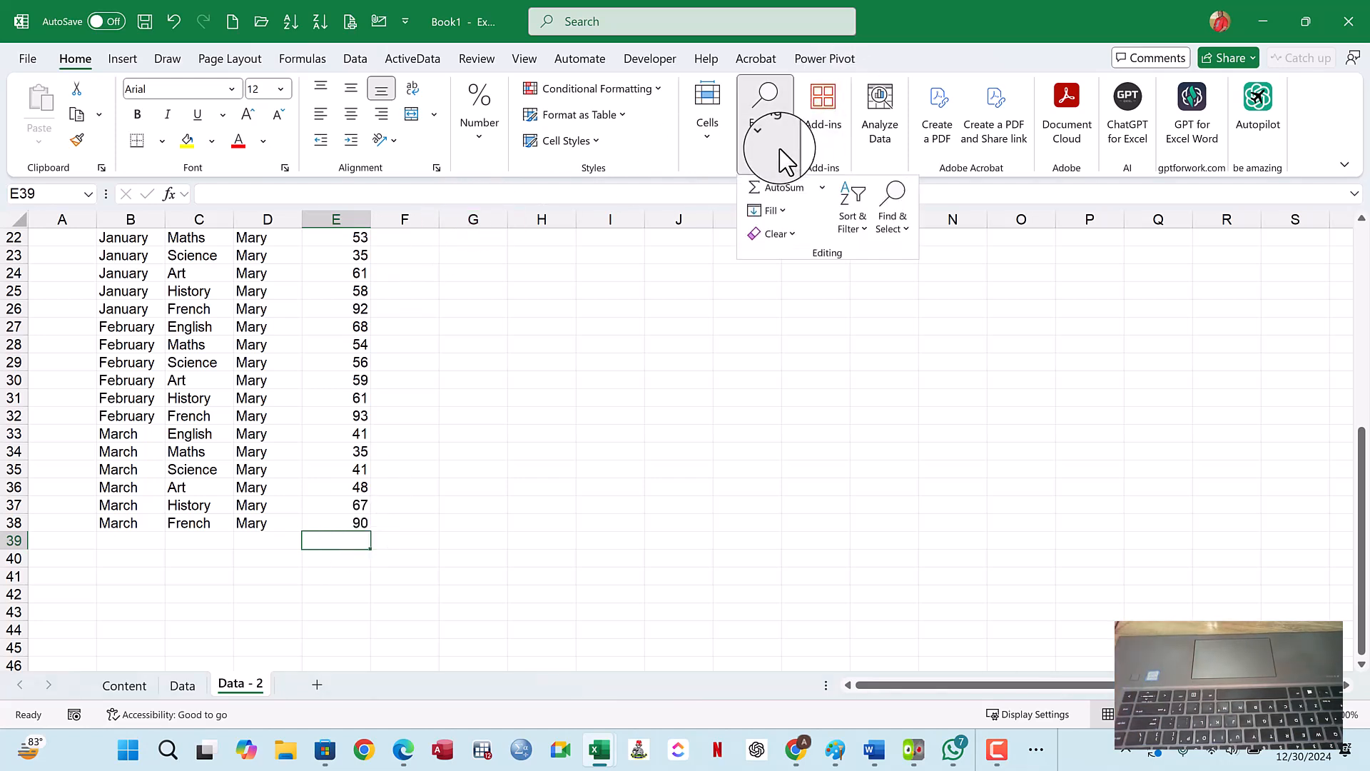
pyautogui.click(822, 189)
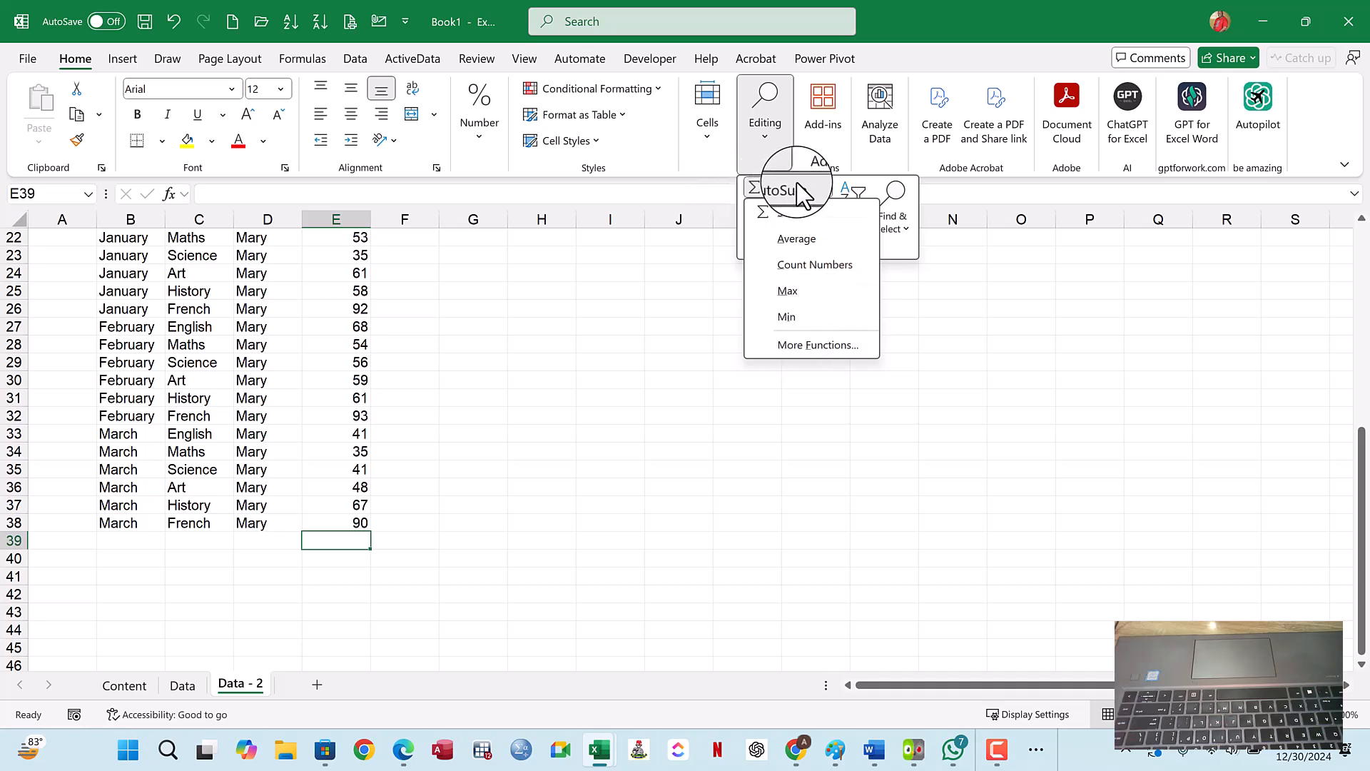
pyautogui.click(821, 188)
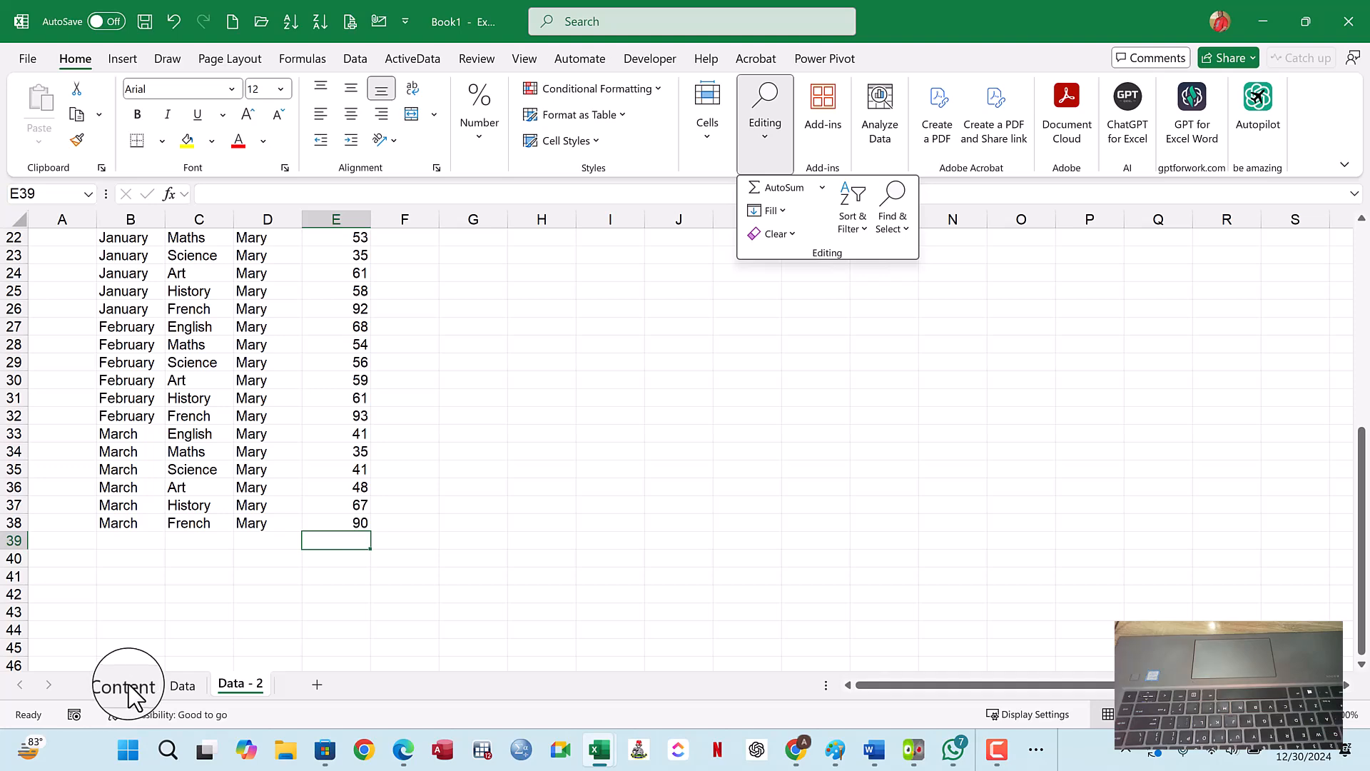
# - Return to the Data sheet and AutoSum the row 3 values in H3
pyautogui.click(189, 684)
pyautogui.click(189, 687)
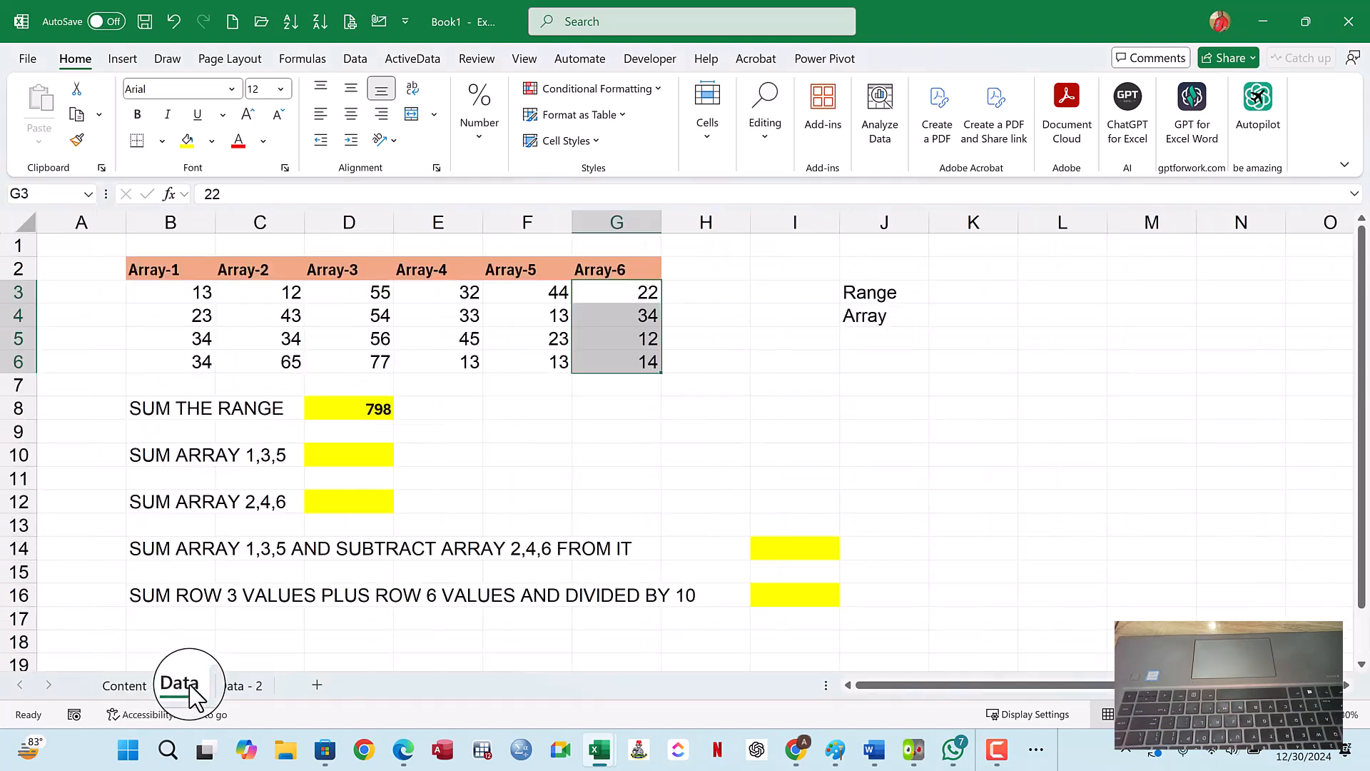
pyautogui.click(711, 298)
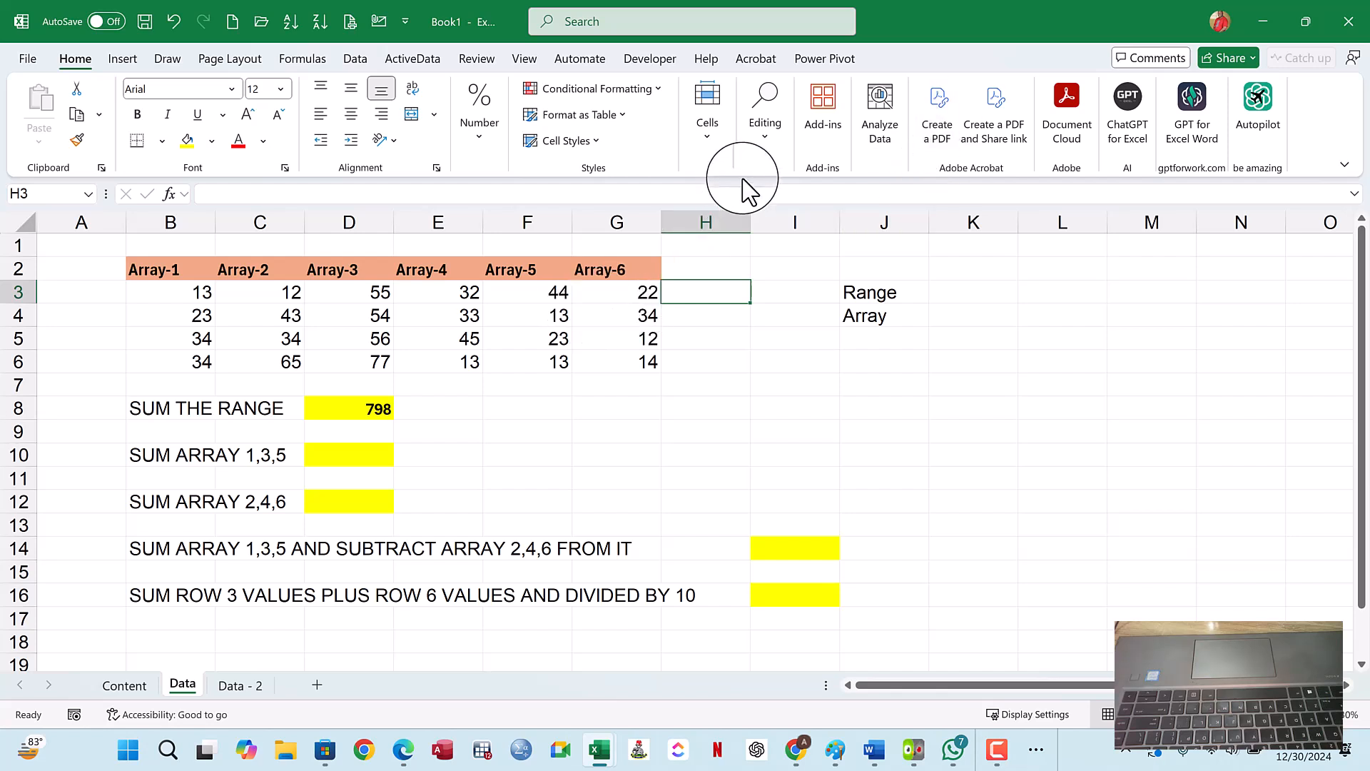
pyautogui.click(765, 127)
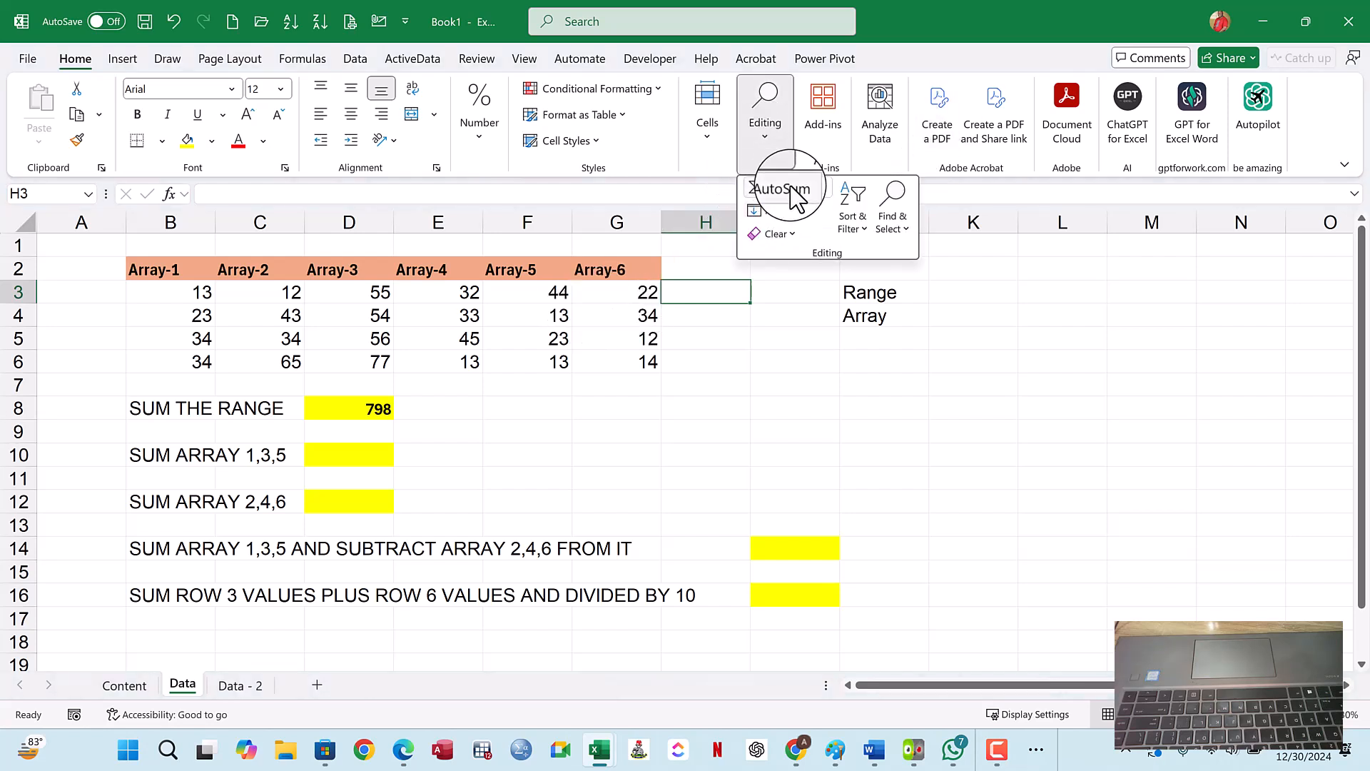
pyautogui.click(792, 190)
pyautogui.press('Return')
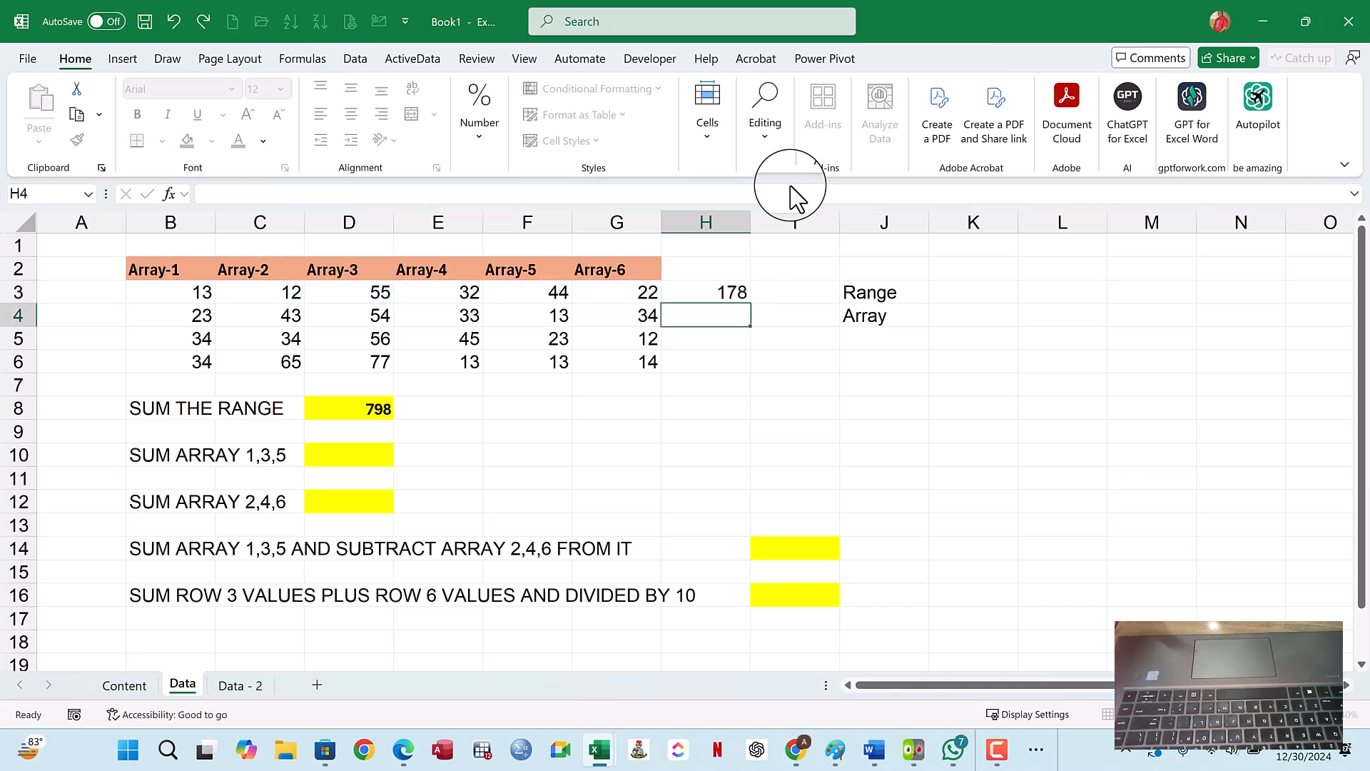
# - AutoSum the Array-6 values in G7 with =SUM(G3:G6)
pyautogui.click(617, 384)
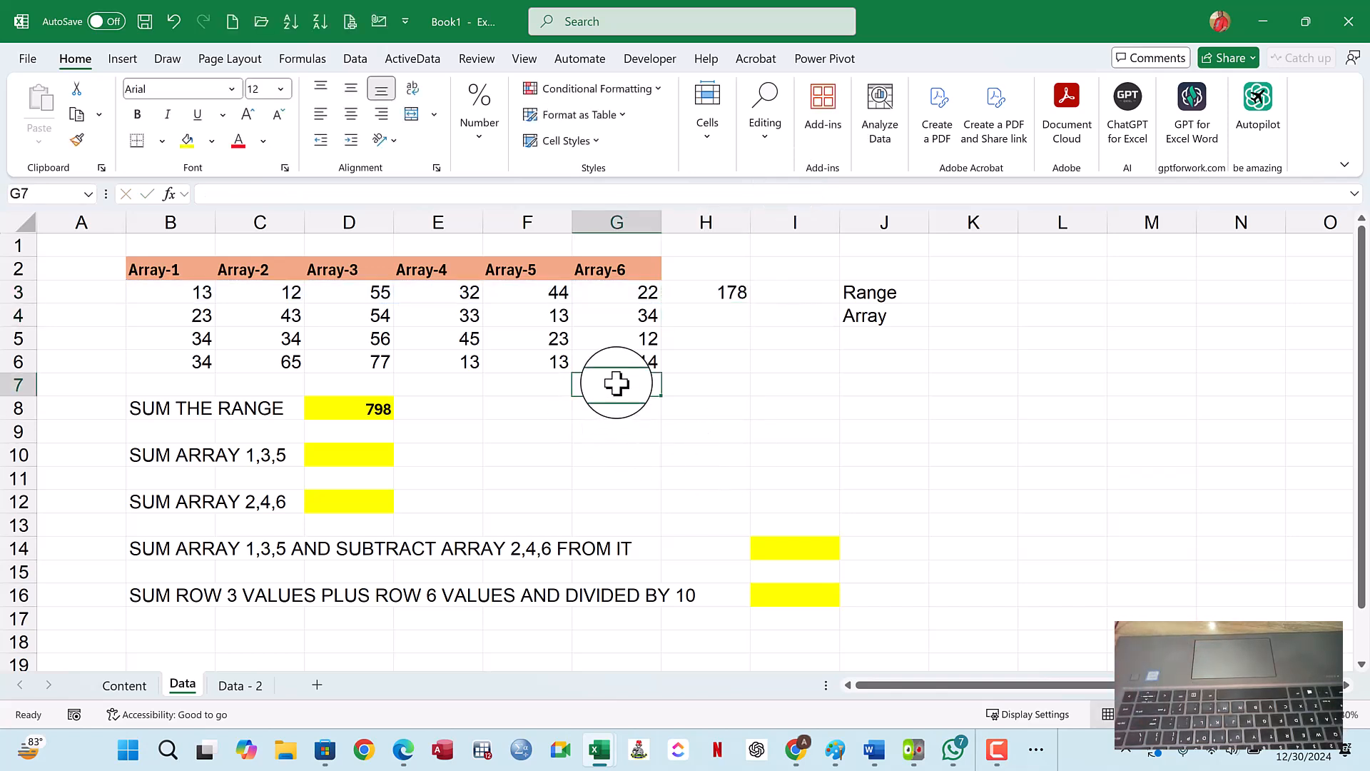
pyautogui.click(721, 143)
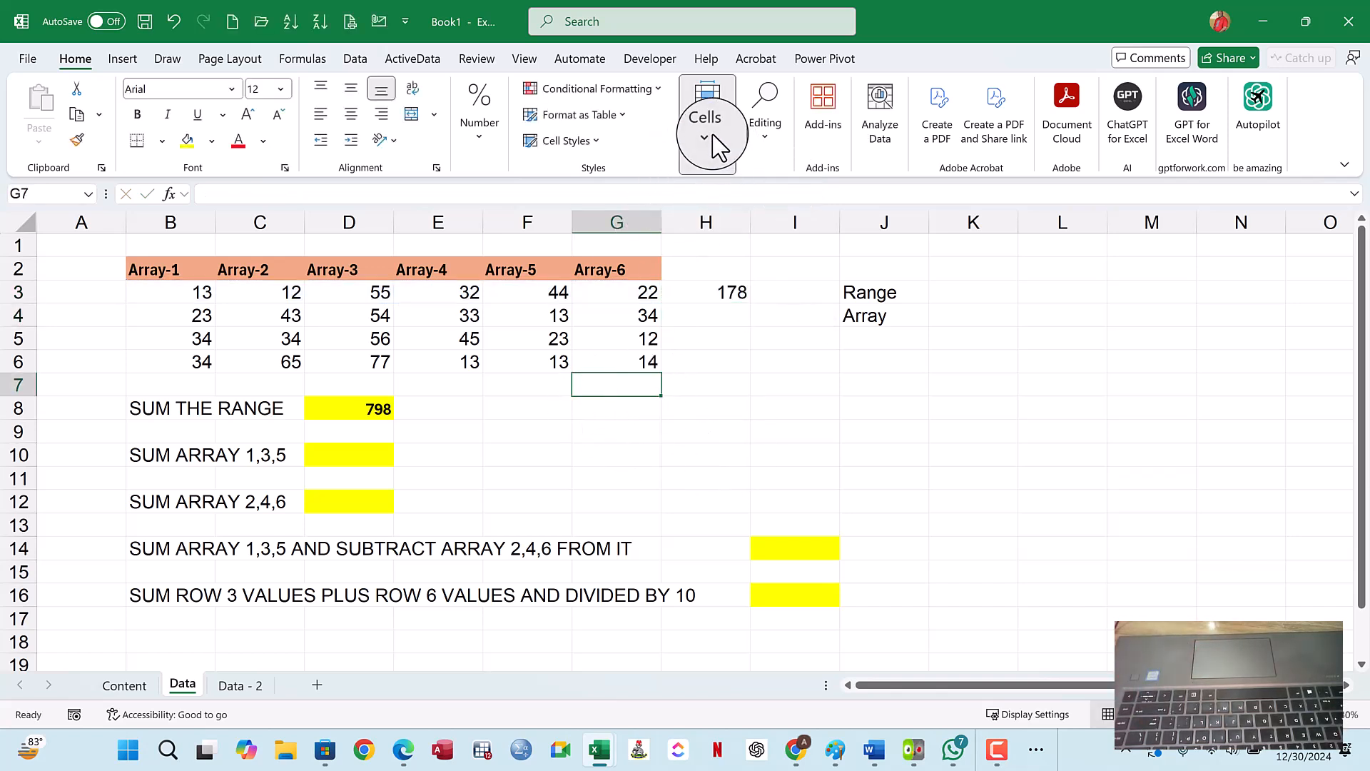
pyautogui.click(771, 151)
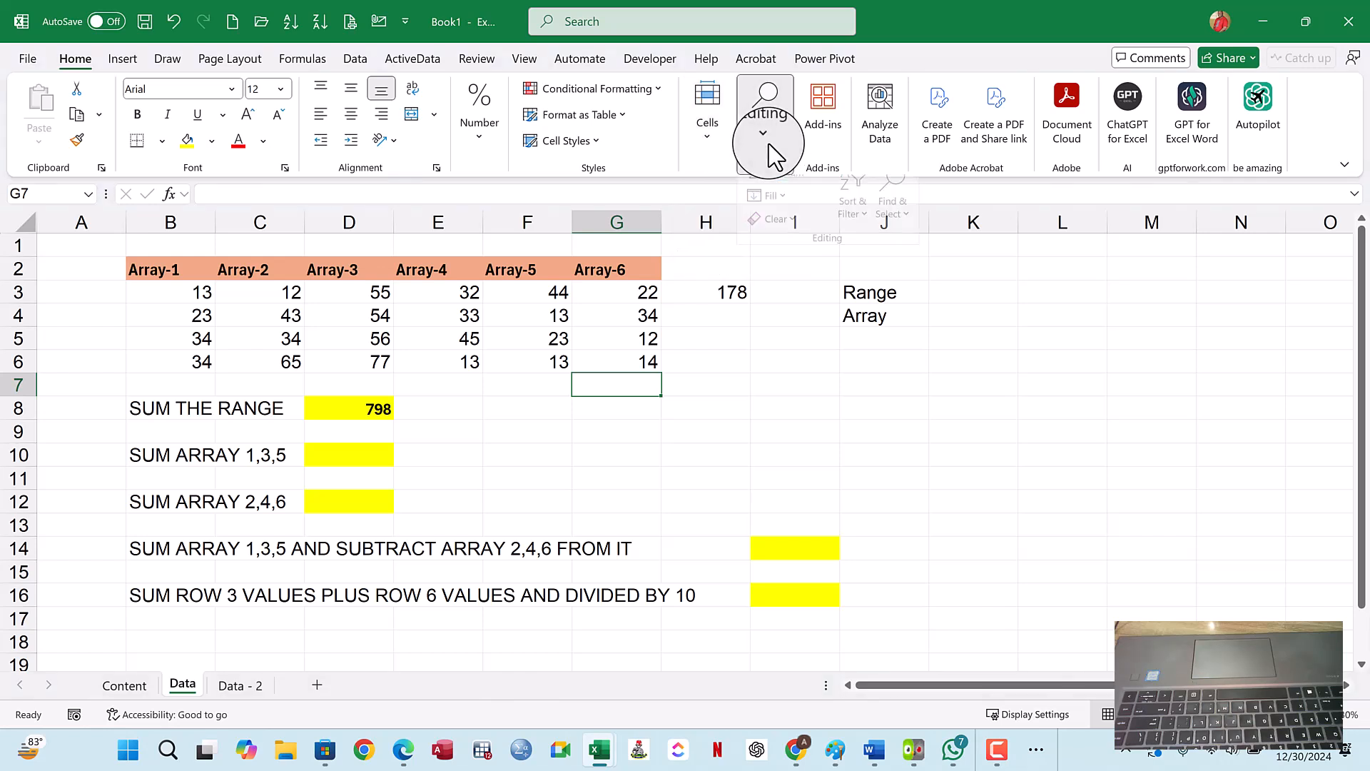
pyautogui.click(782, 191)
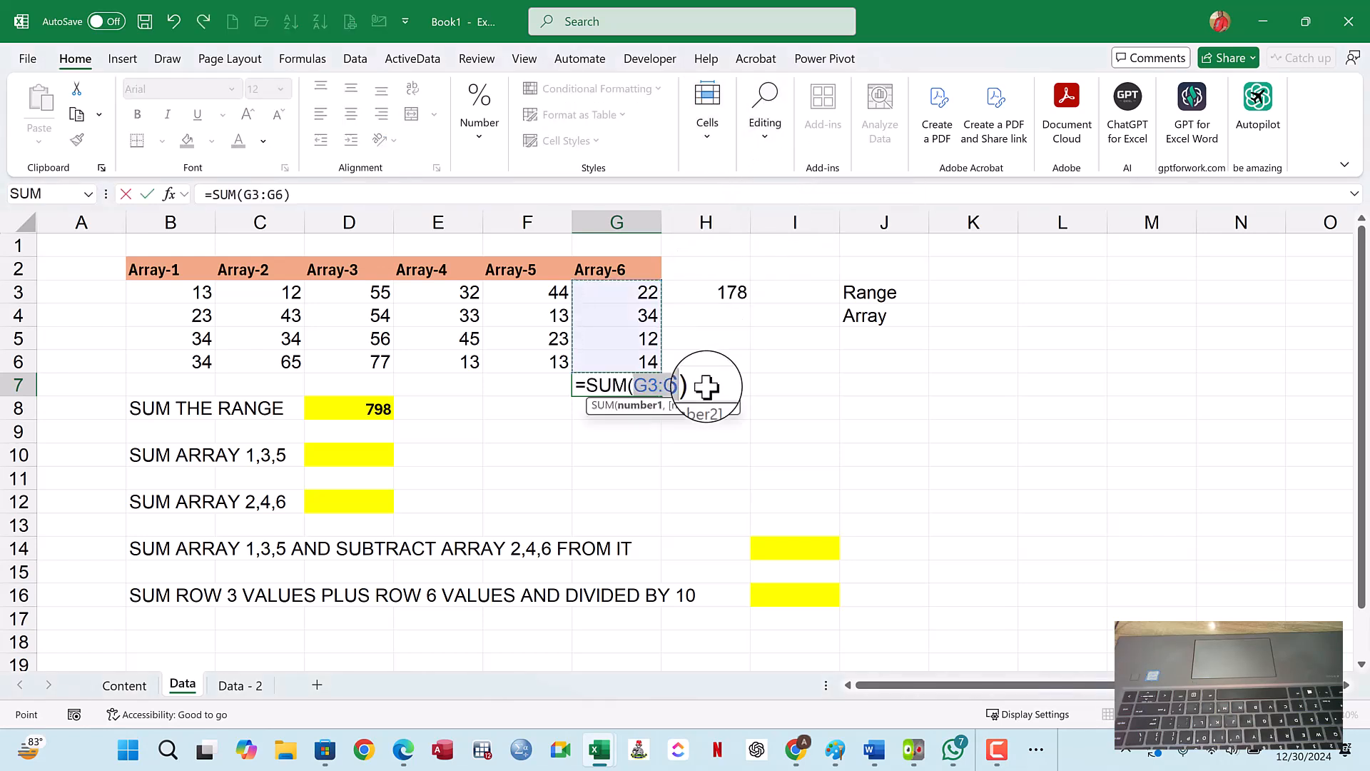
pyautogui.press('Return')
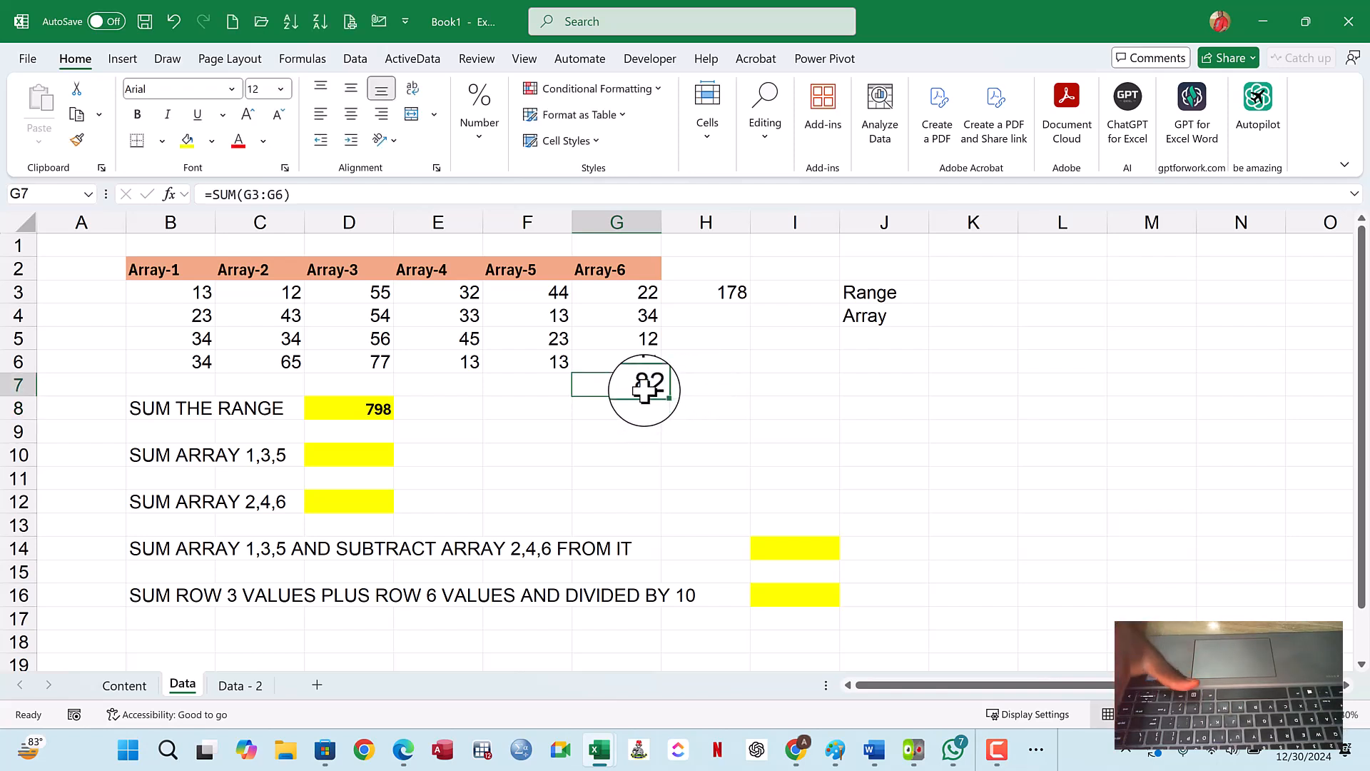
# - Delete the AutoSum totals in G7 and H3
pyautogui.press('Delete')
pyautogui.click(722, 296)
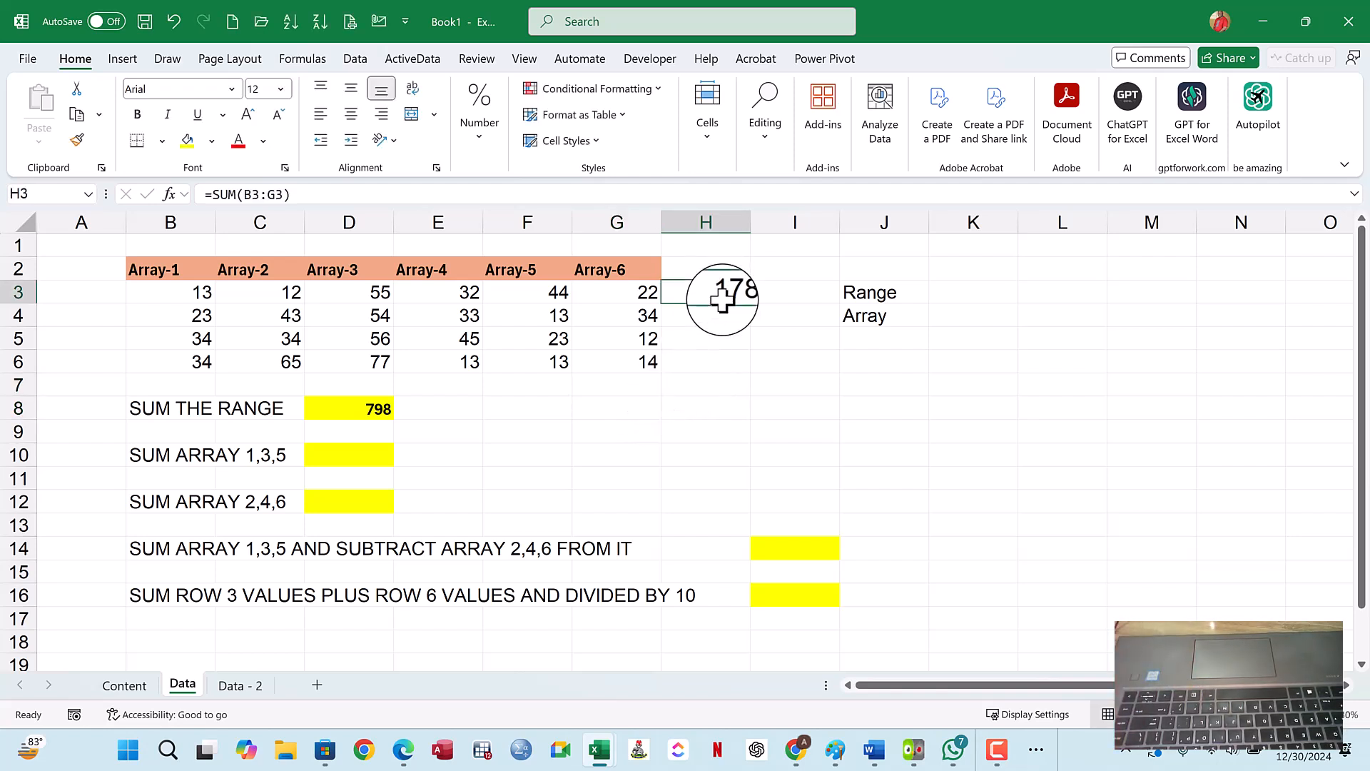
pyautogui.press('Delete')
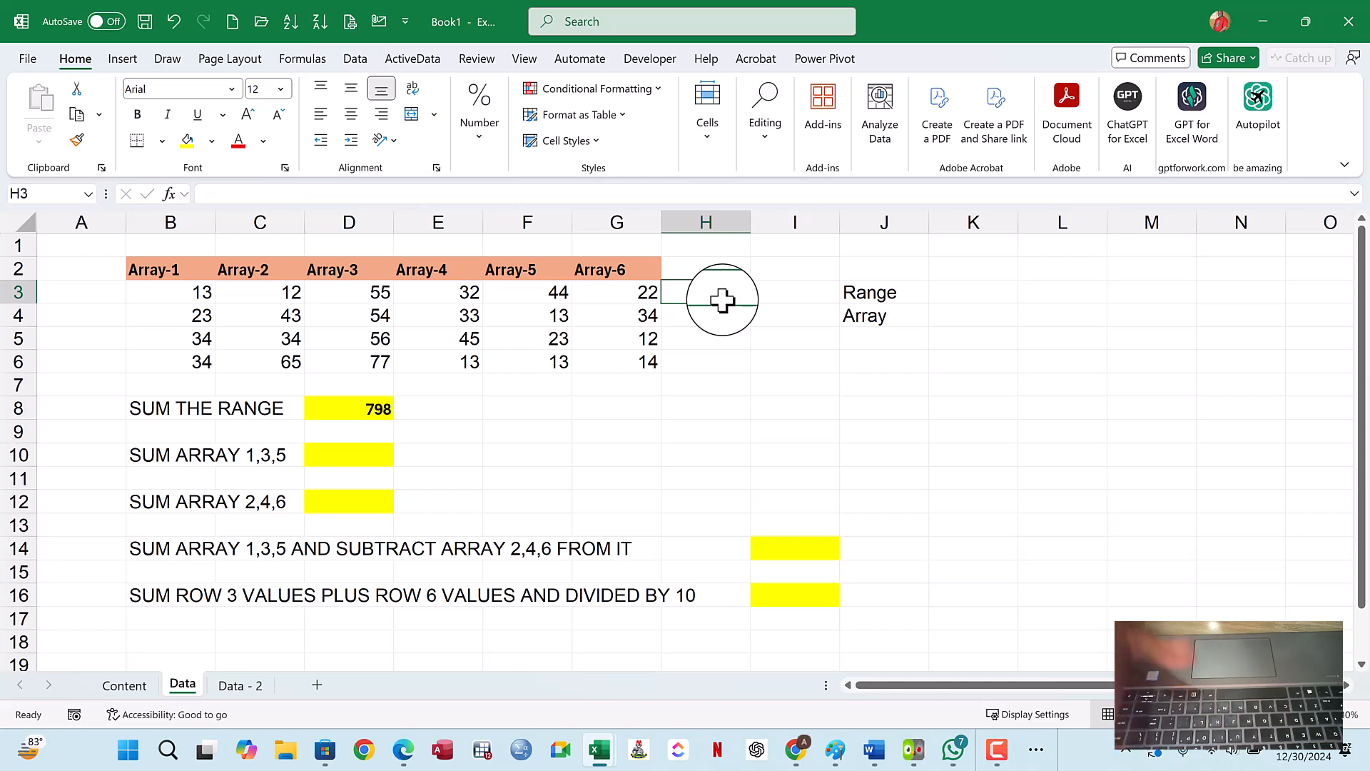
# - Inspect the SUM formula behind the range total in D8, leaving it as it is
pyautogui.click(361, 461)
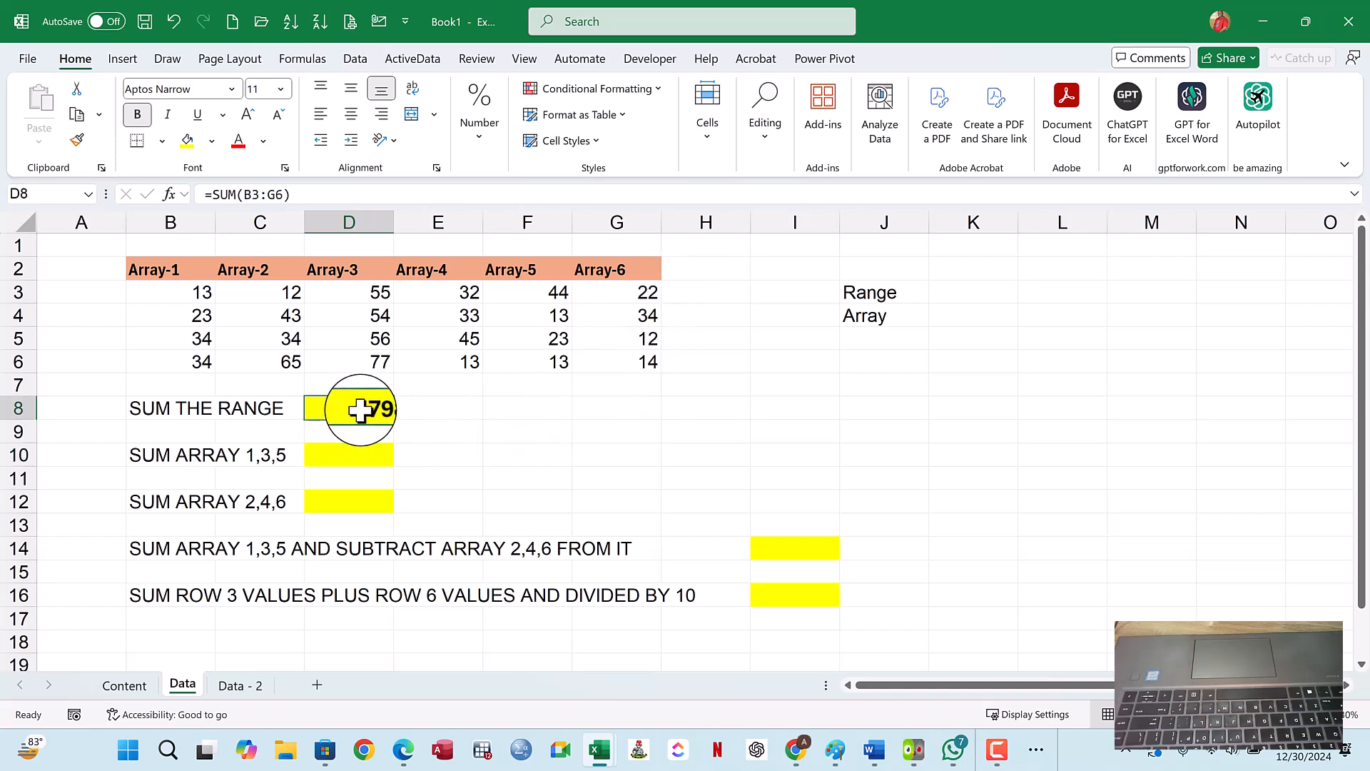
pyautogui.doubleClick(369, 409)
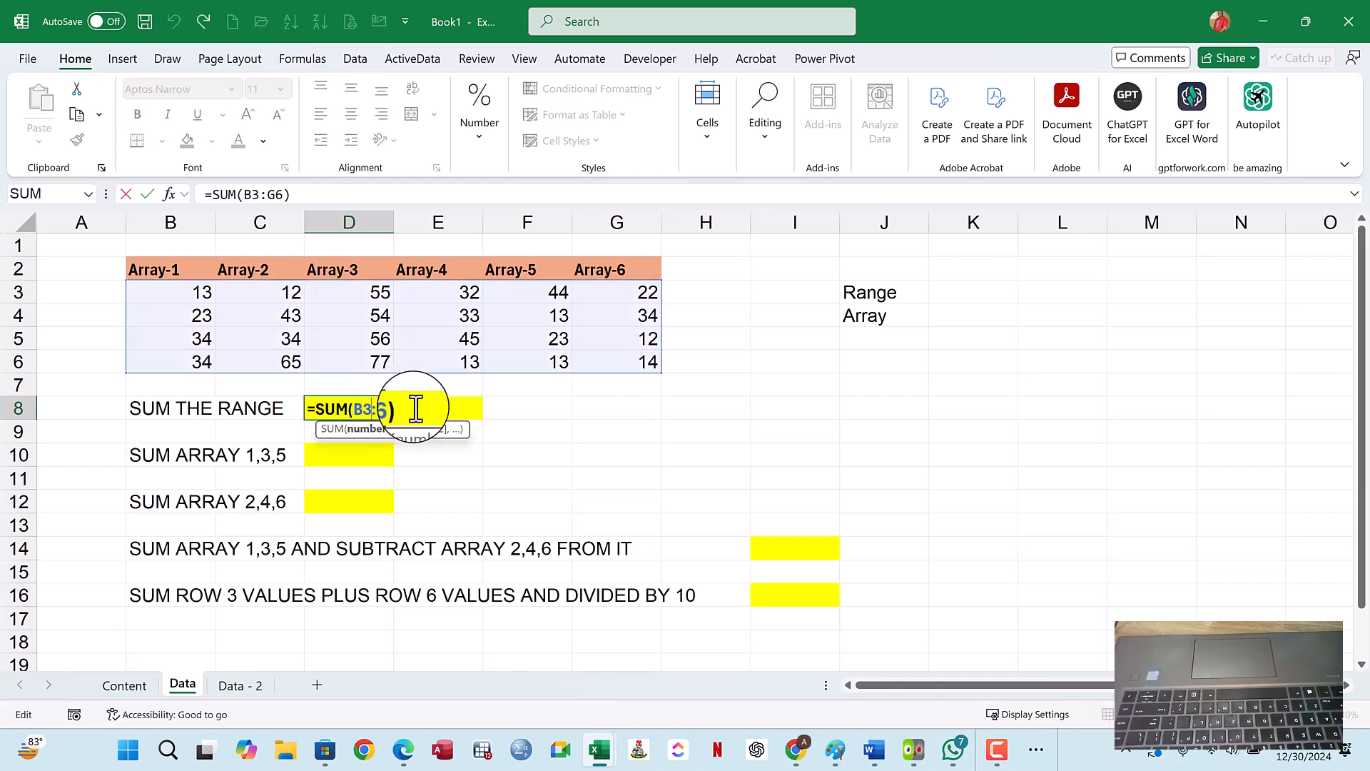
pyautogui.moveTo(382, 410); pyautogui.dragTo(307, 413)
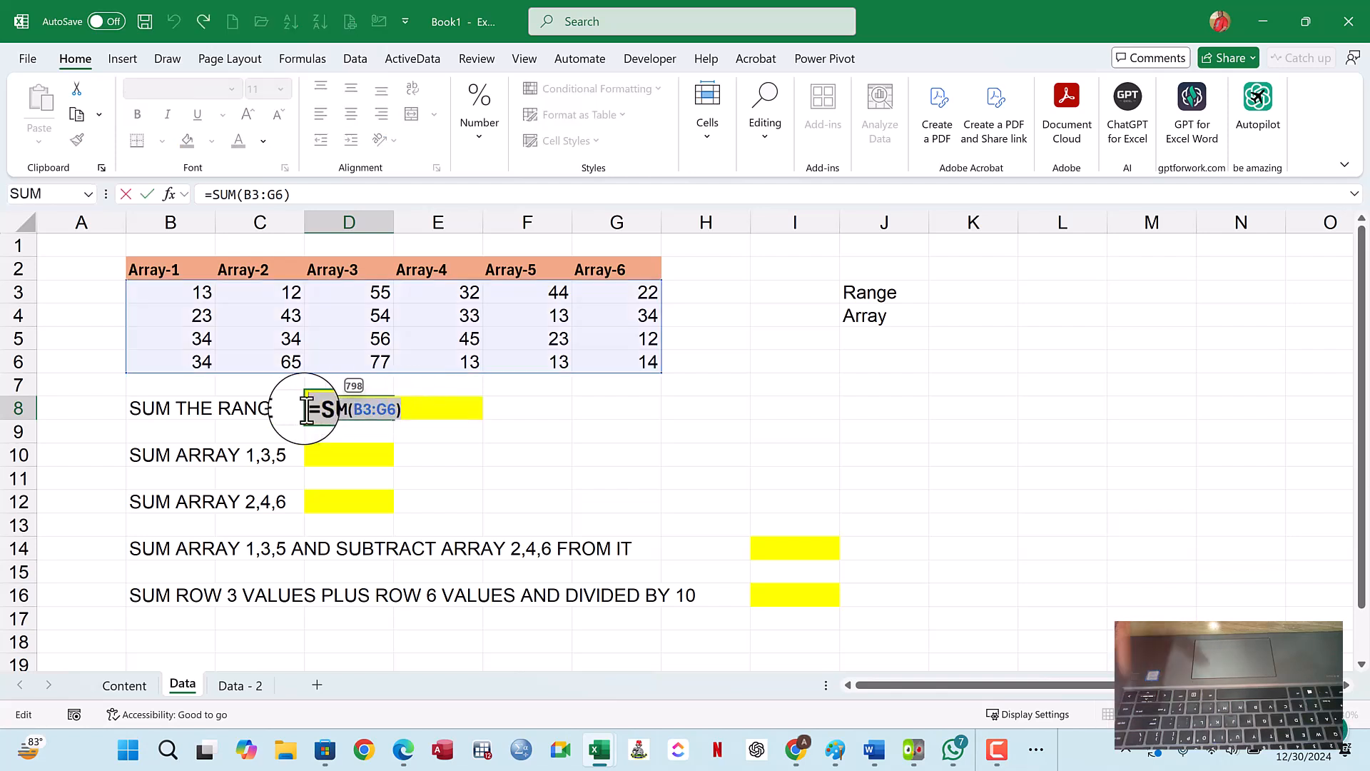
pyautogui.press('Return')
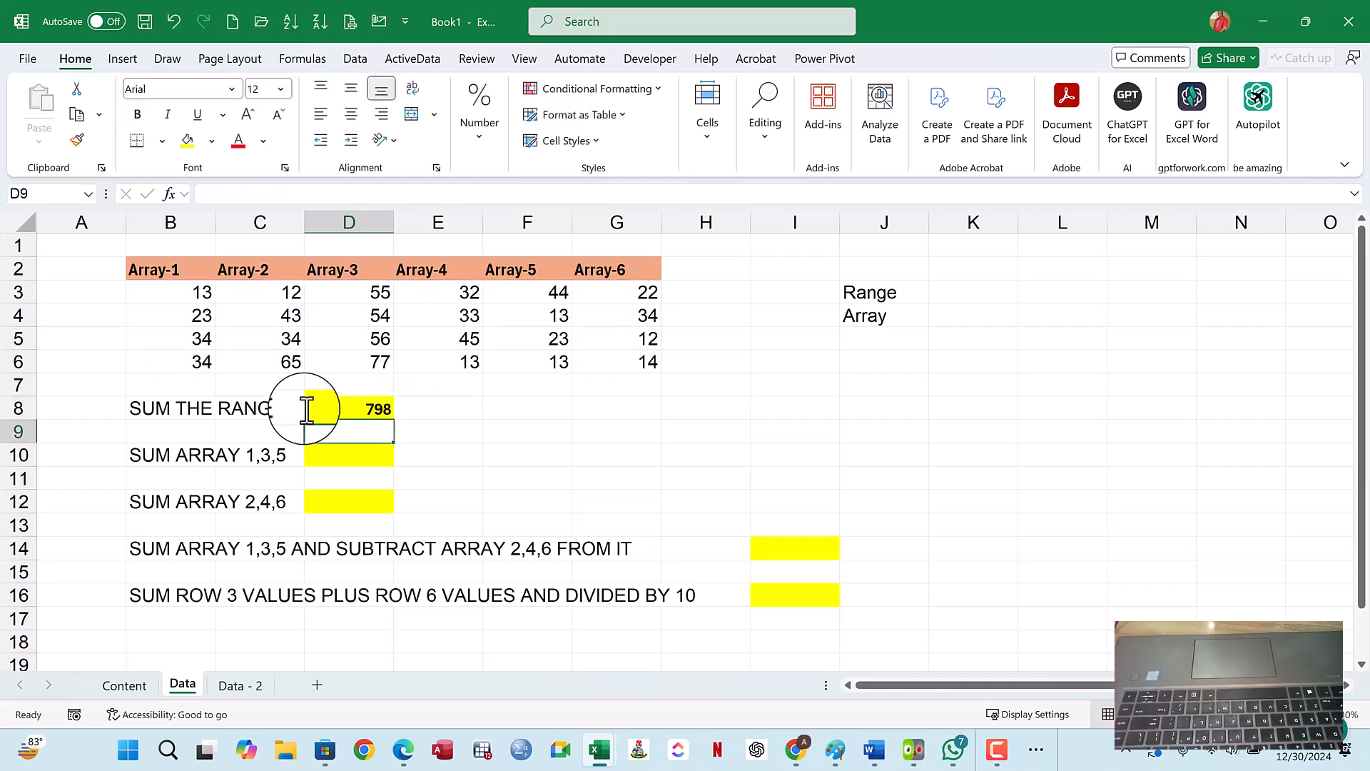
# - Review the third method on the Content sheet, then the SUM ARRAY 1,3,5 task and the source values B3:G6 on the Data sheet
pyautogui.click(136, 688)
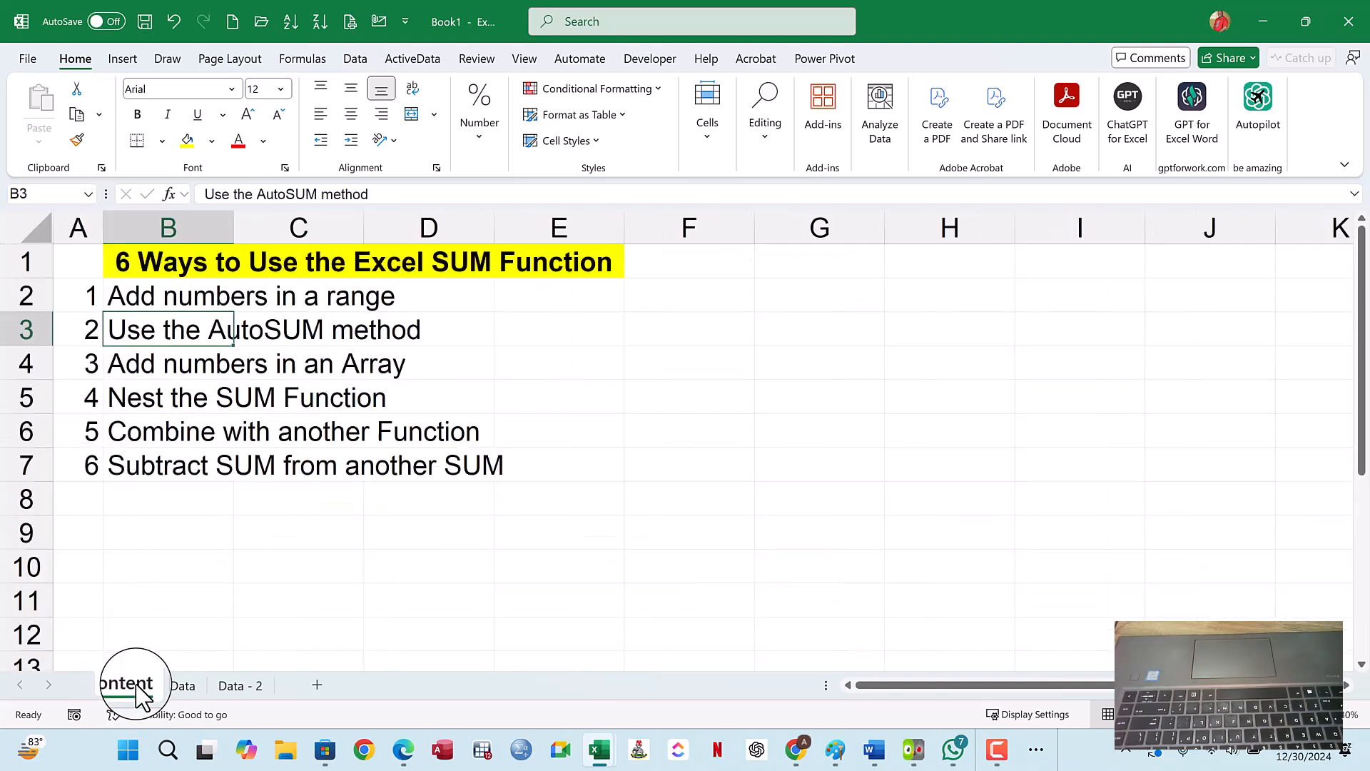
pyautogui.click(207, 371)
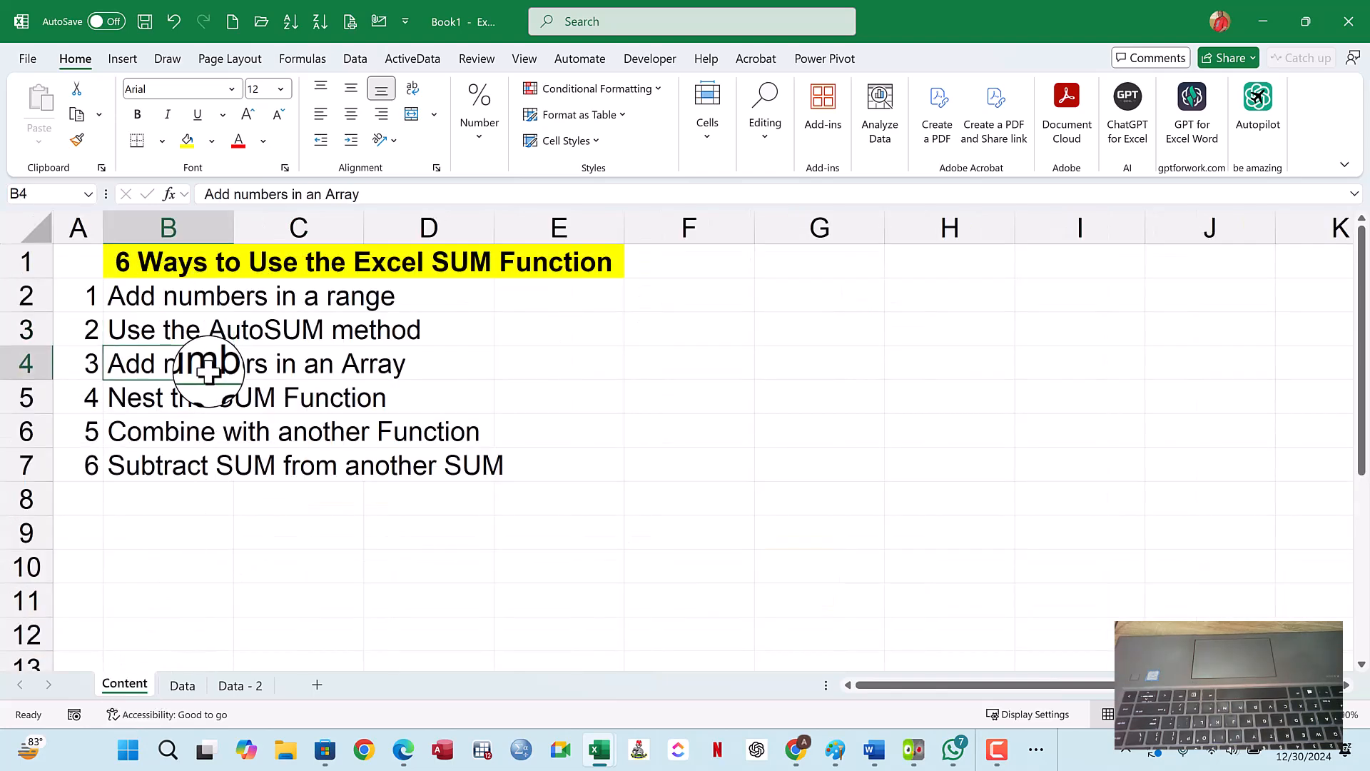
pyautogui.click(184, 687)
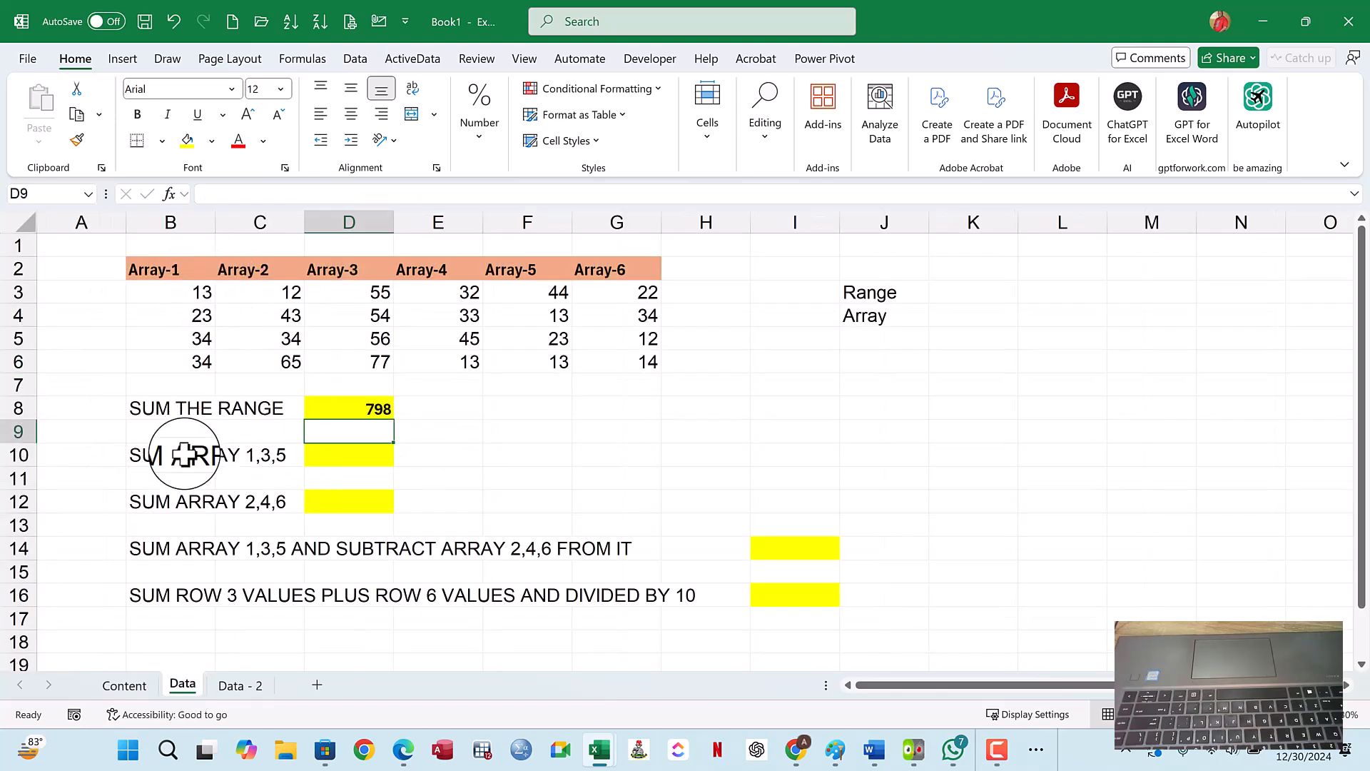
pyautogui.click(213, 457)
pyautogui.moveTo(213, 457); pyautogui.dragTo(336, 454)
pyautogui.moveTo(196, 289); pyautogui.dragTo(608, 355)
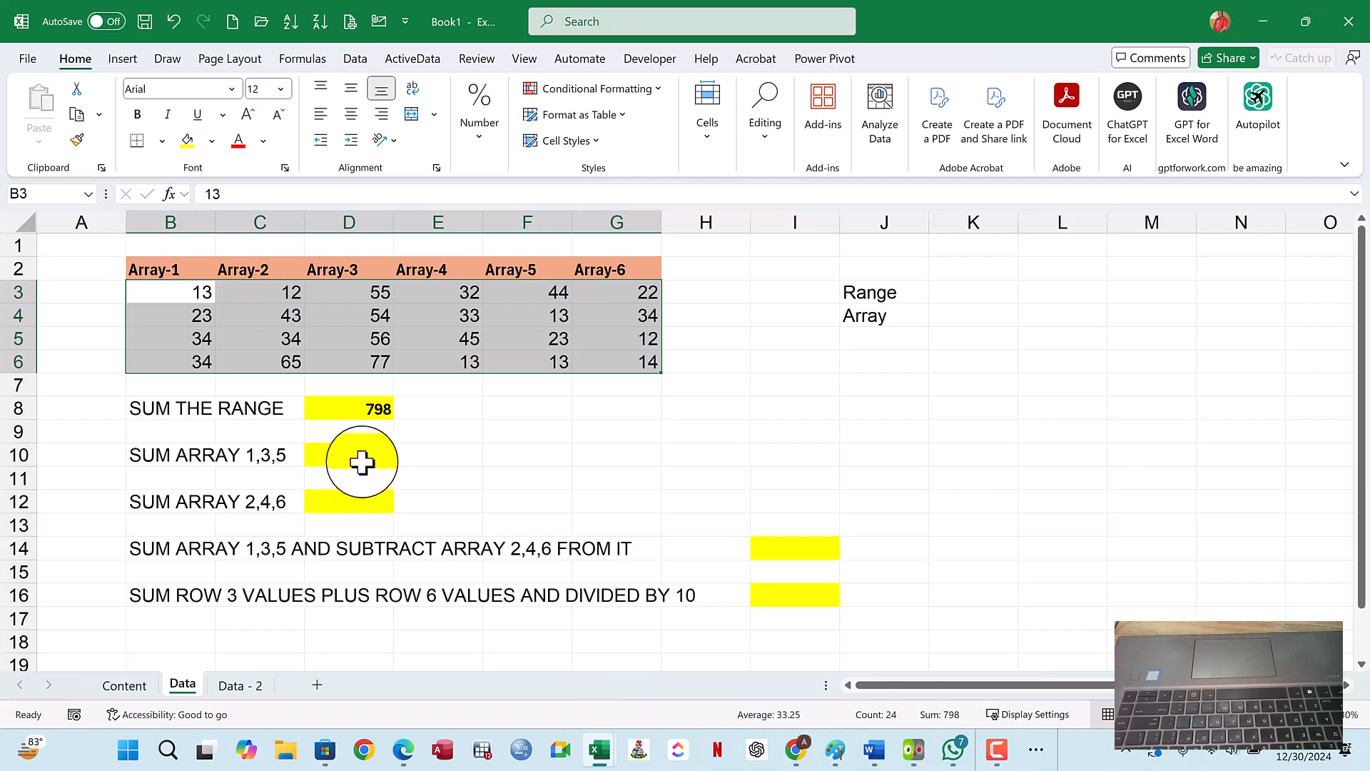
# - Sum Array-1, Array-3 and Array-5 in D10 with =SUM(B3:B6,D3:D6,F3:F6)
pyautogui.click(362, 456)
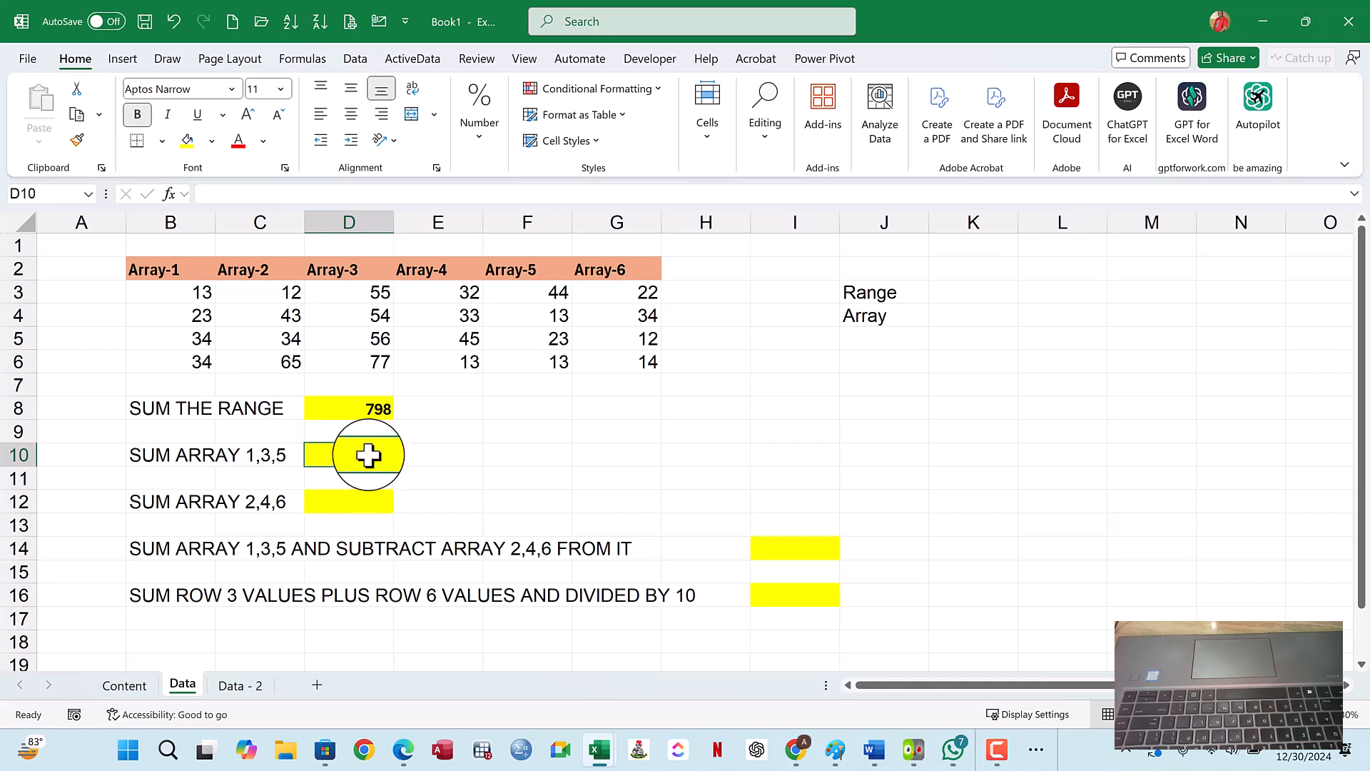
pyautogui.write('=')
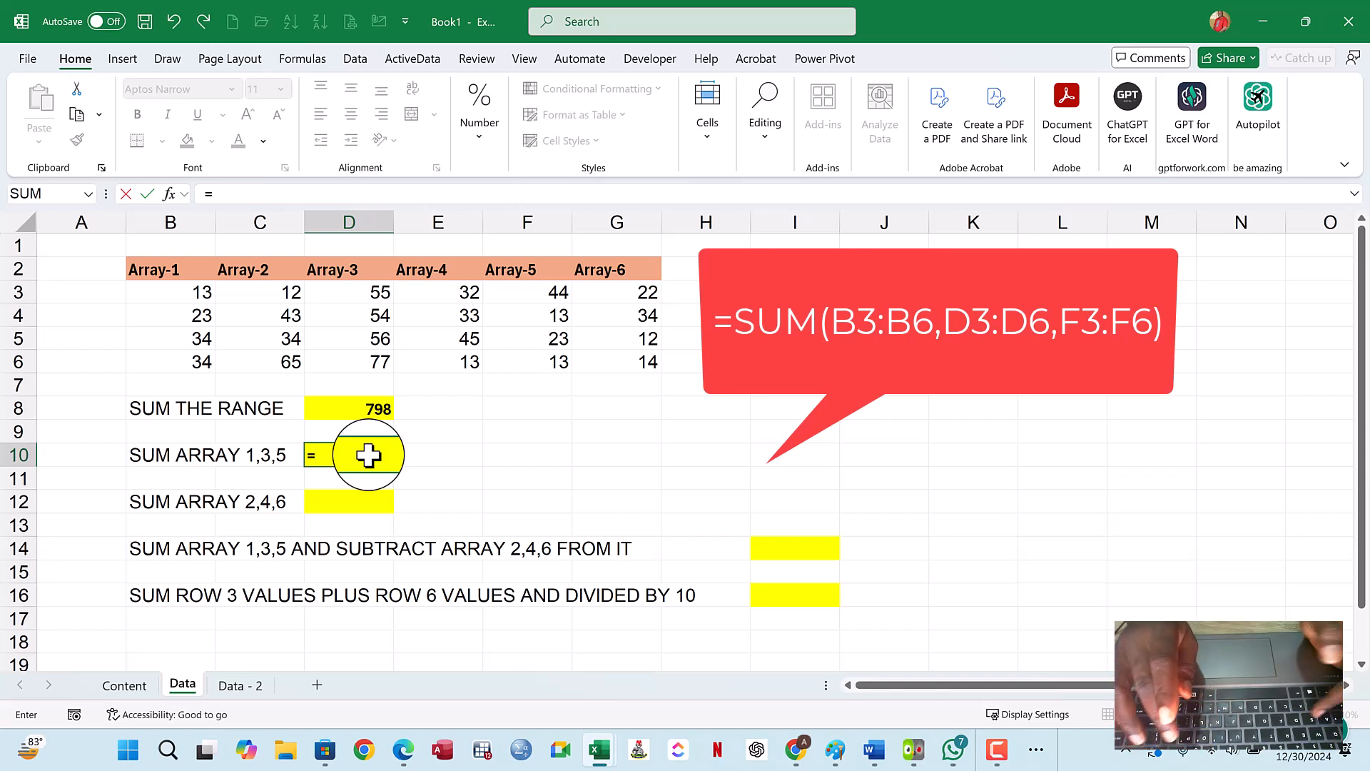
pyautogui.write('SU')
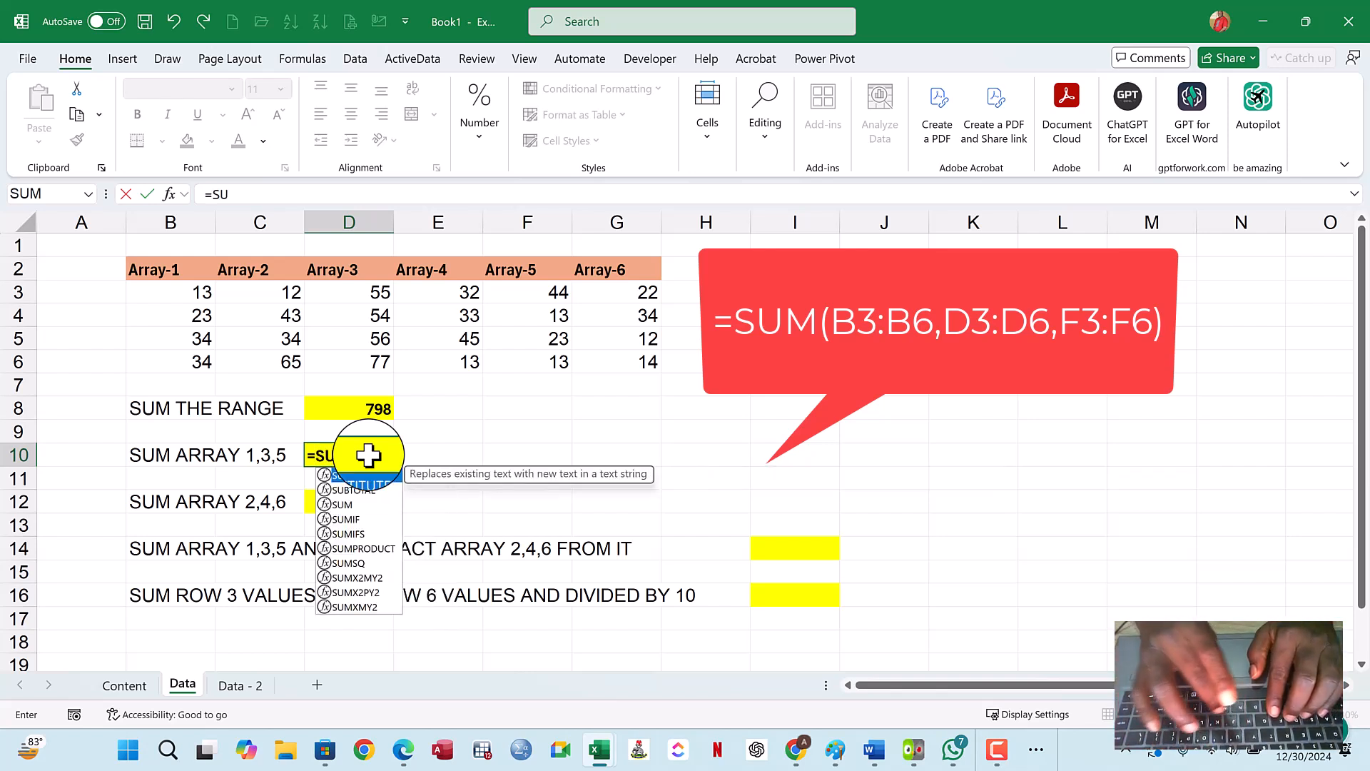
pyautogui.write('M')
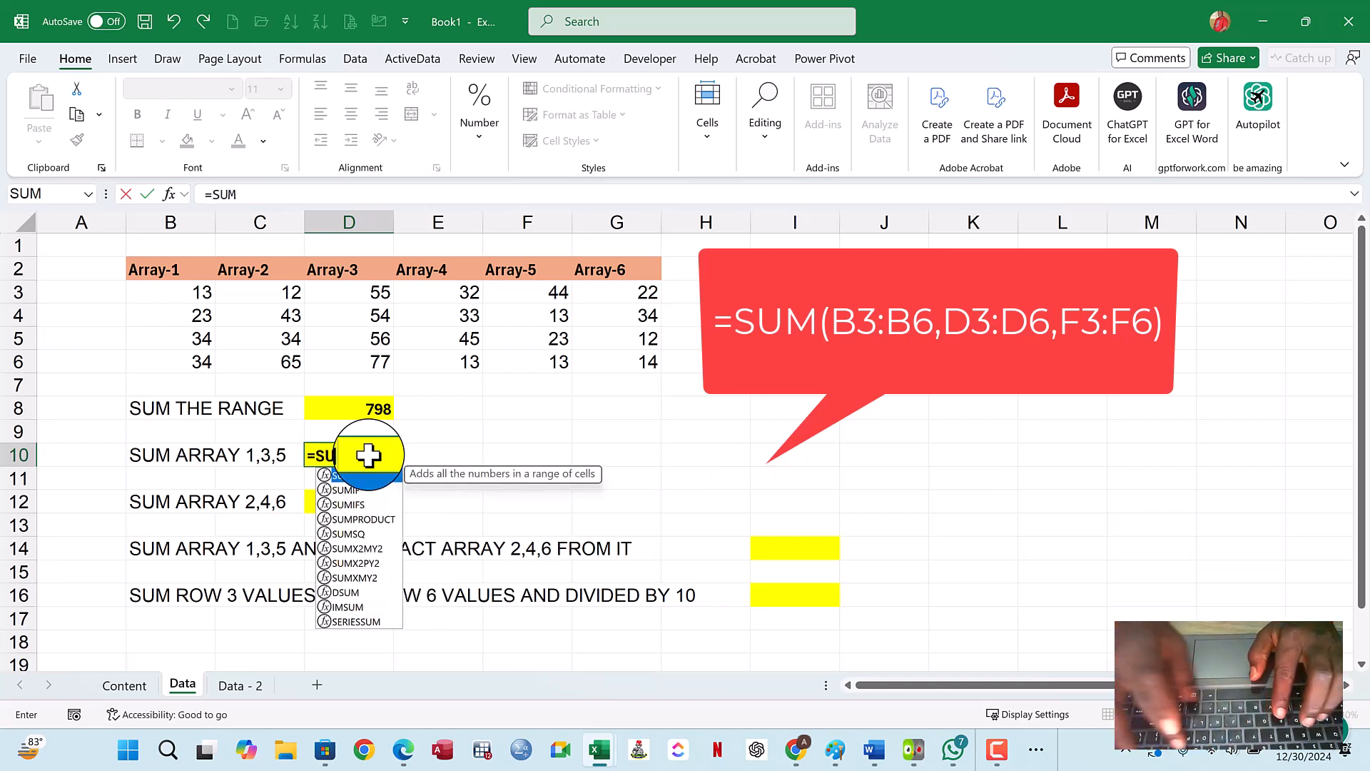
pyautogui.write('(')
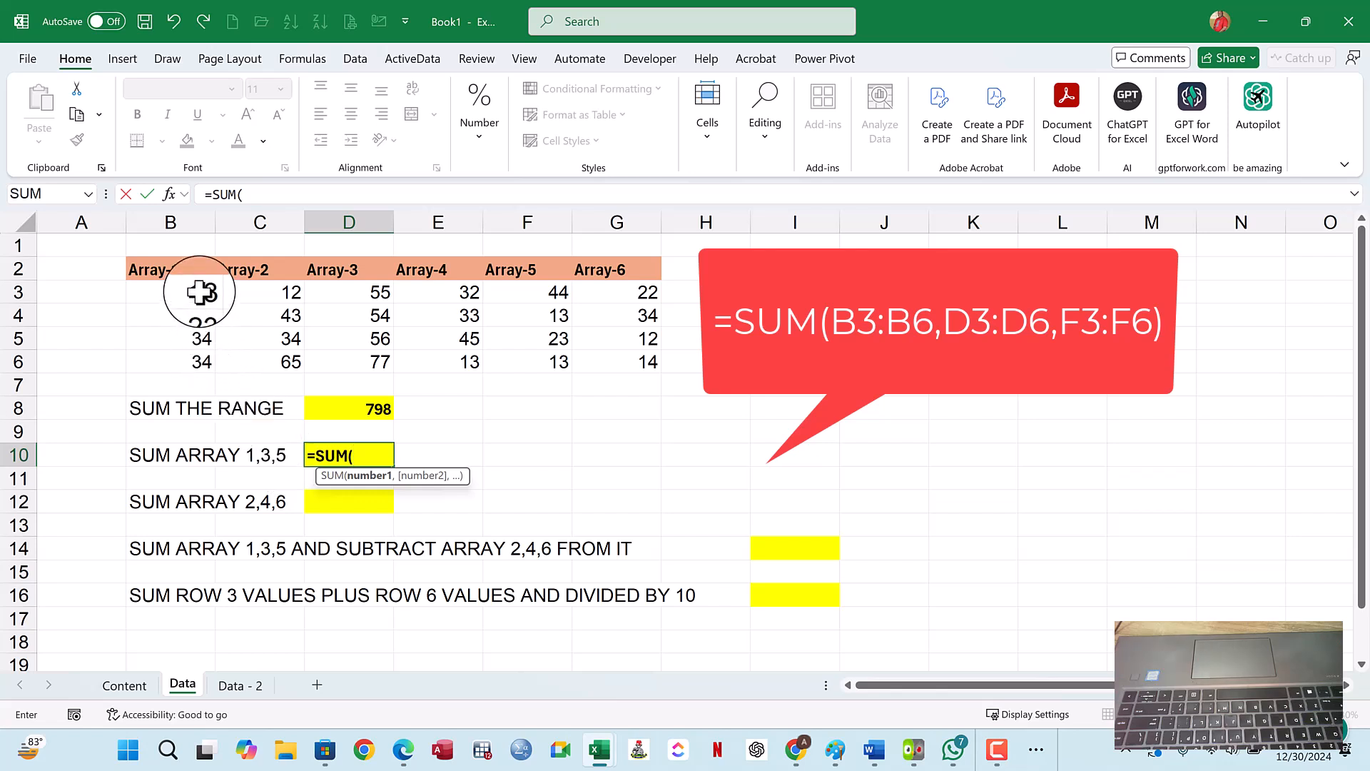
pyautogui.moveTo(199, 292); pyautogui.dragTo(202, 314)
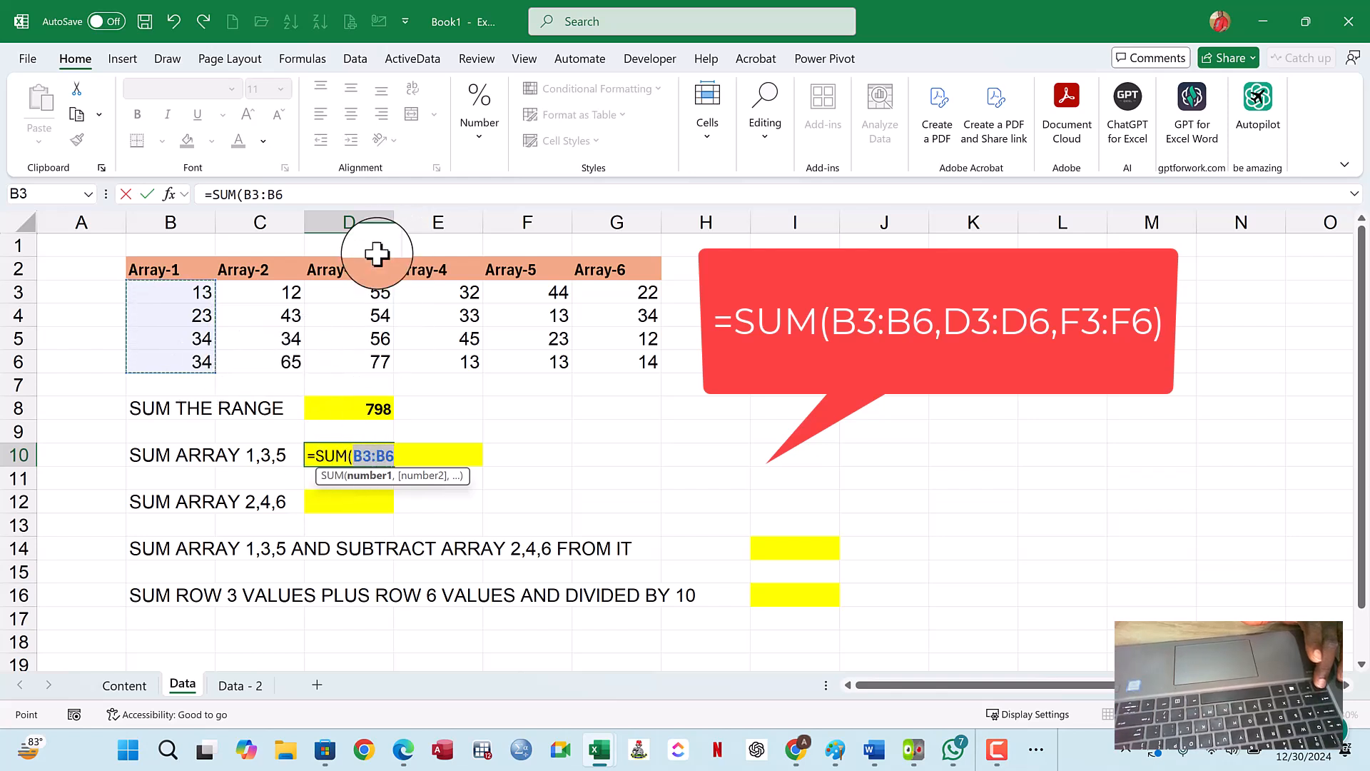
pyautogui.moveTo(366, 292); pyautogui.dragTo(361, 361)
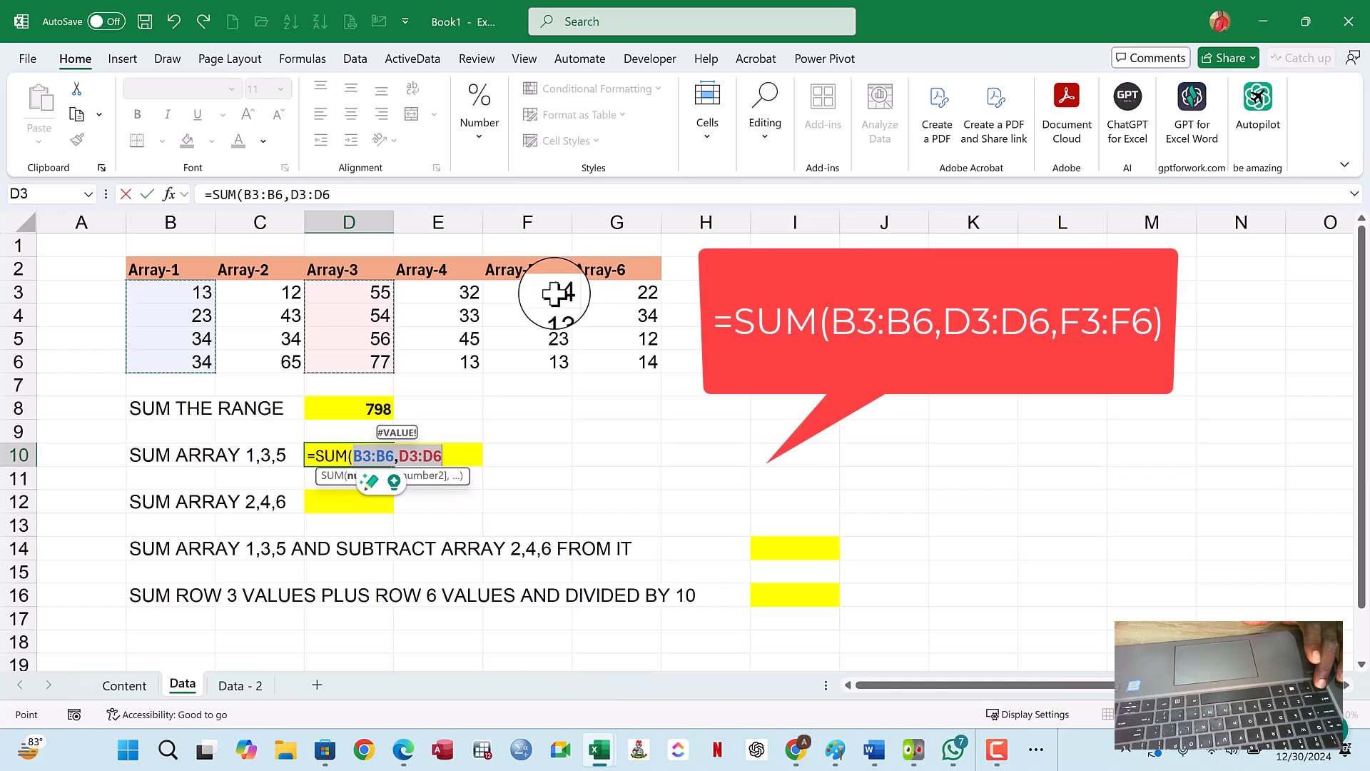
pyautogui.moveTo(553, 292); pyautogui.dragTo(548, 365)
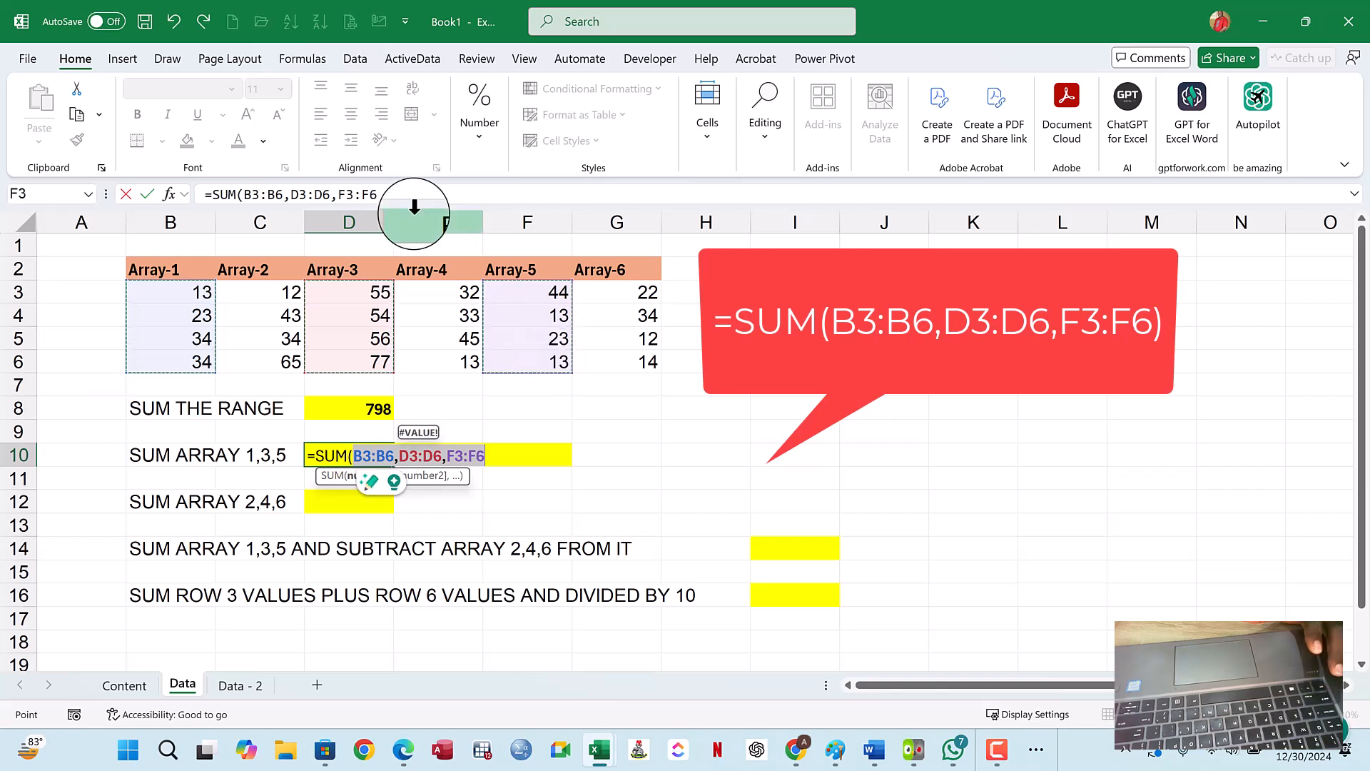
pyautogui.click(419, 195)
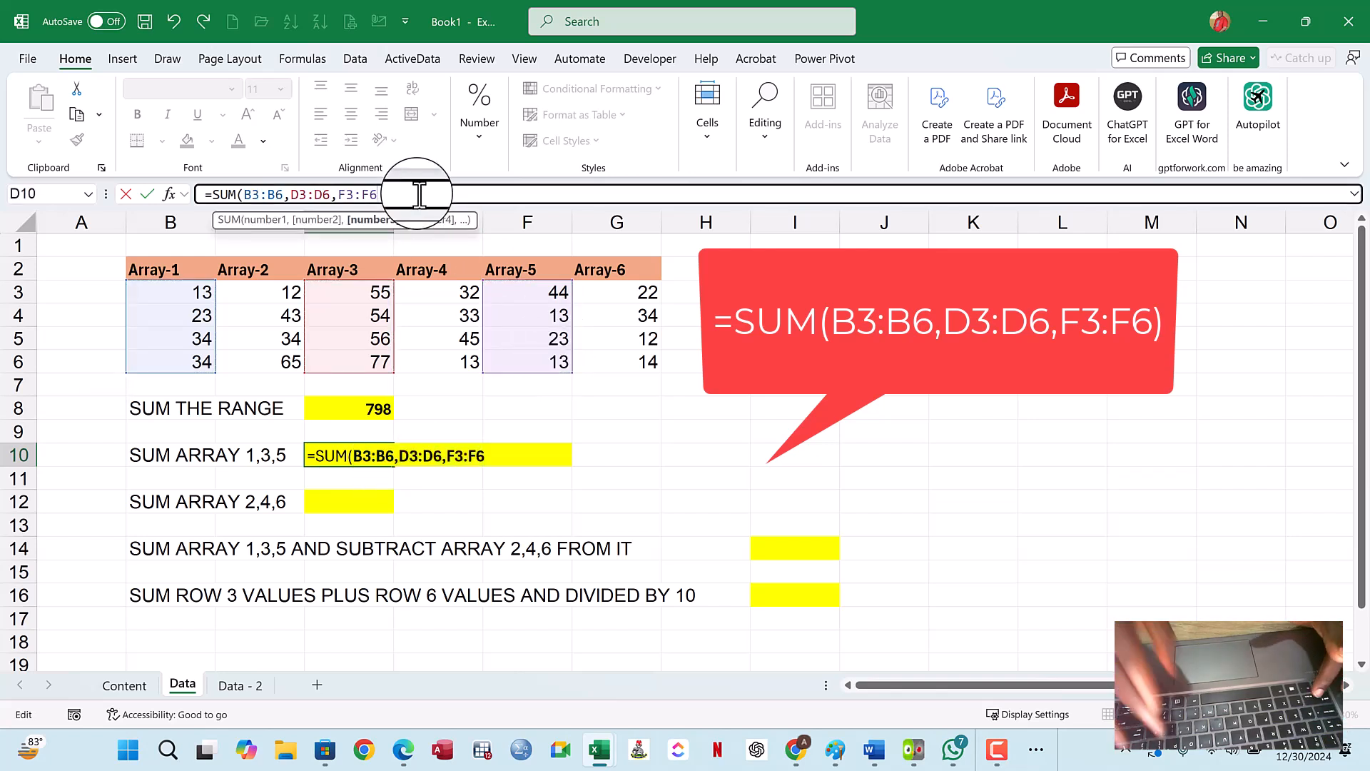
pyautogui.write(')')
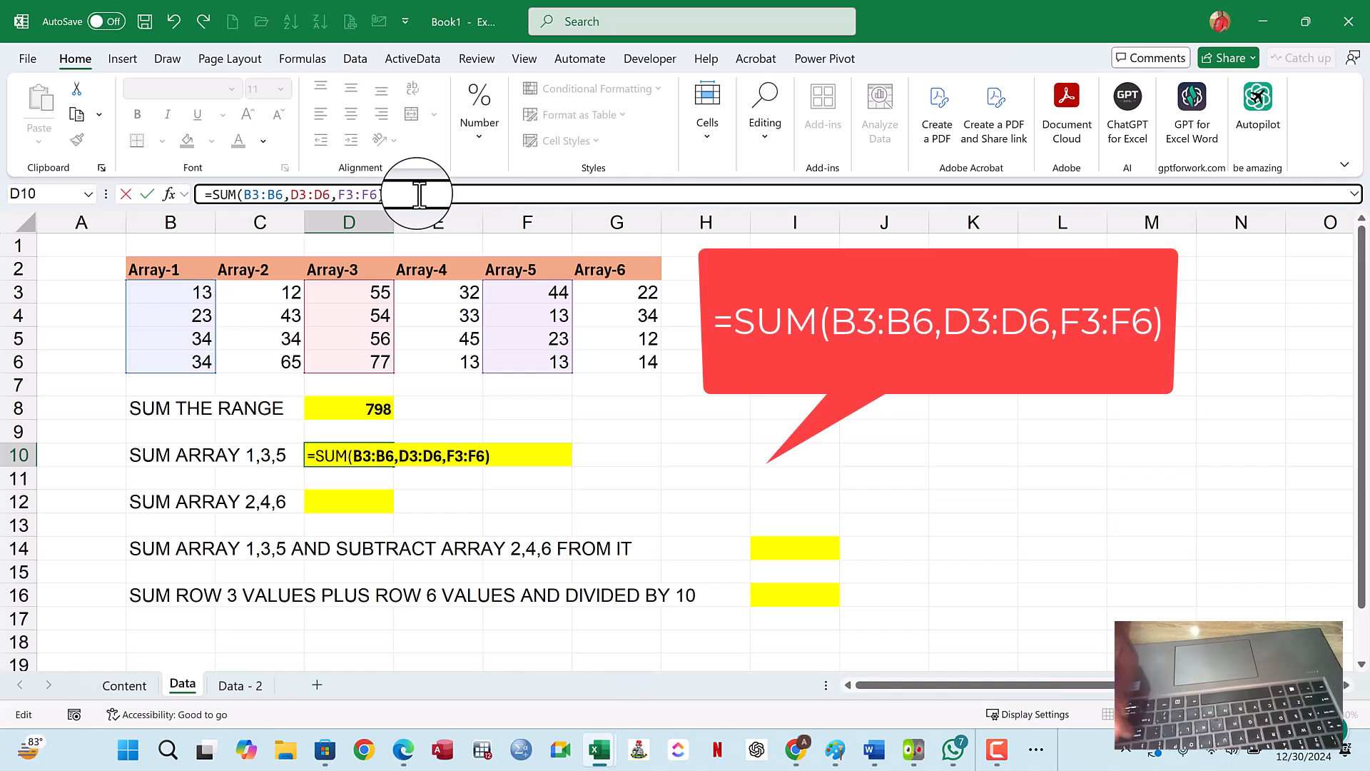
pyautogui.press('Return')
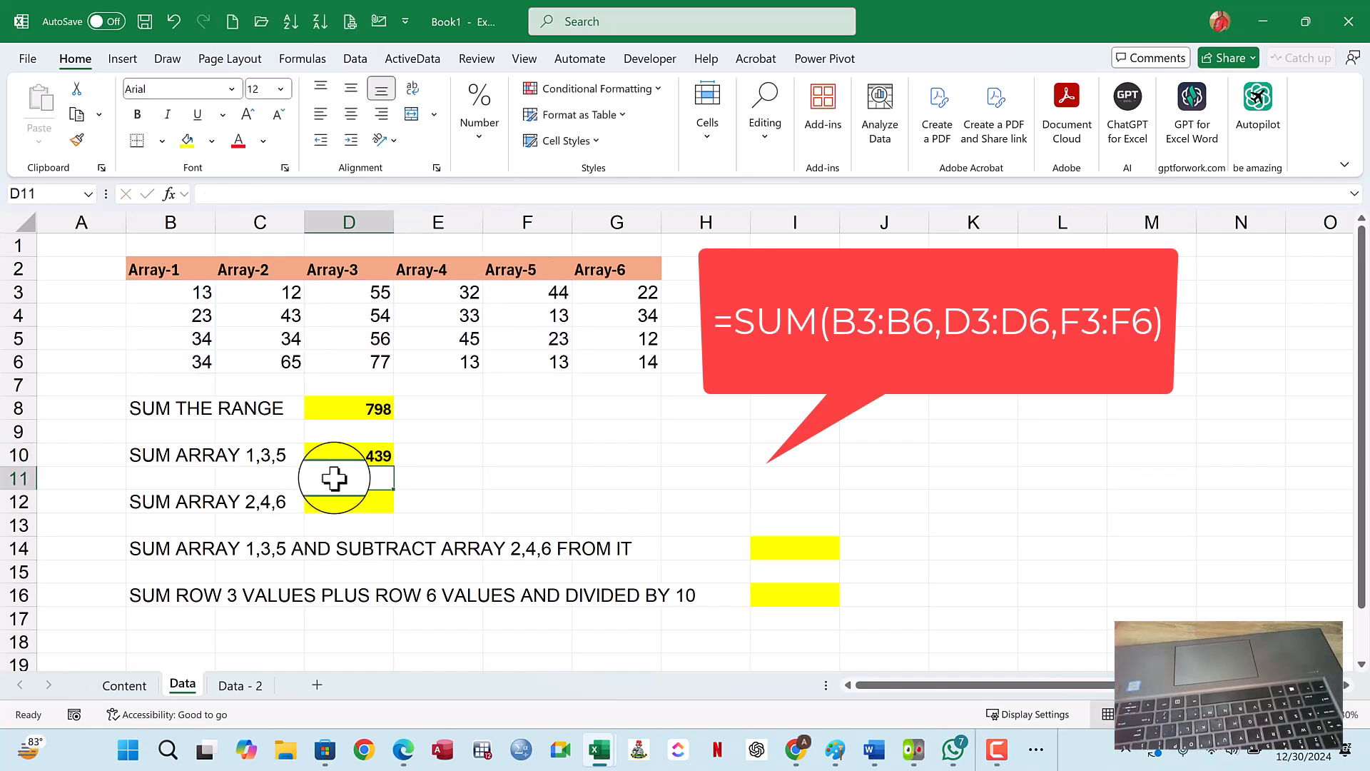
# - Check the D10 formula against the Array-1, Array-3 and Array-5 values, and revisit the method list on the Content sheet
pyautogui.click(352, 455)
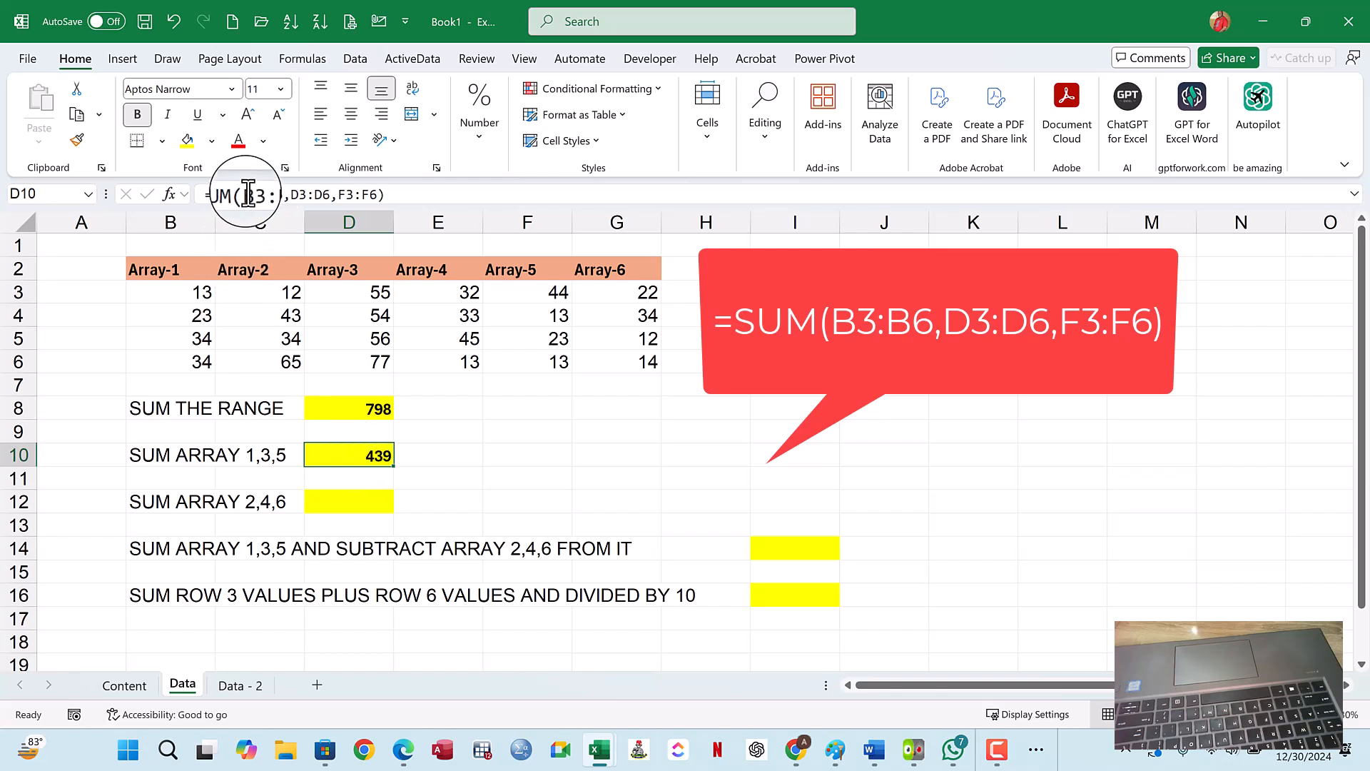
pyautogui.moveTo(208, 290); pyautogui.dragTo(200, 364)
pyautogui.moveTo(353, 296); pyautogui.dragTo(373, 361)
pyautogui.moveTo(546, 283); pyautogui.dragTo(553, 360)
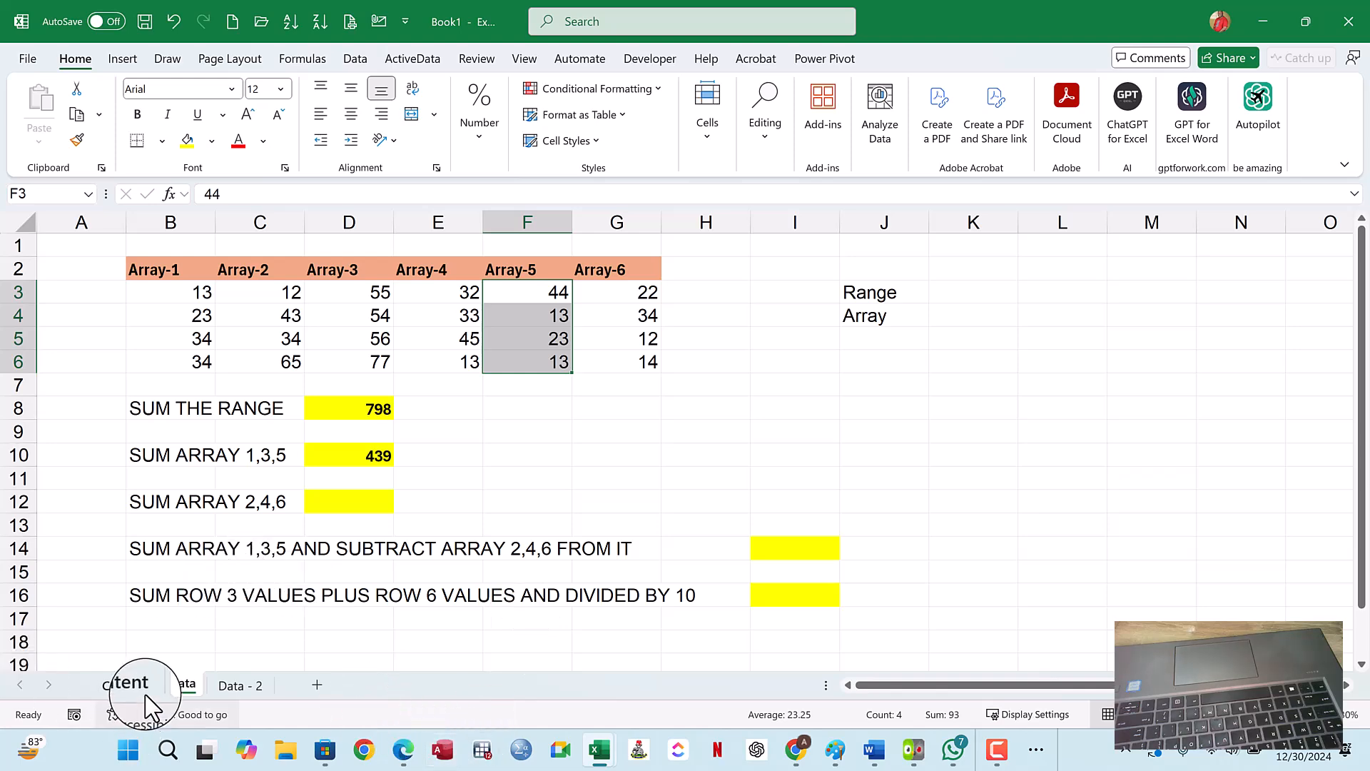
pyautogui.click(129, 687)
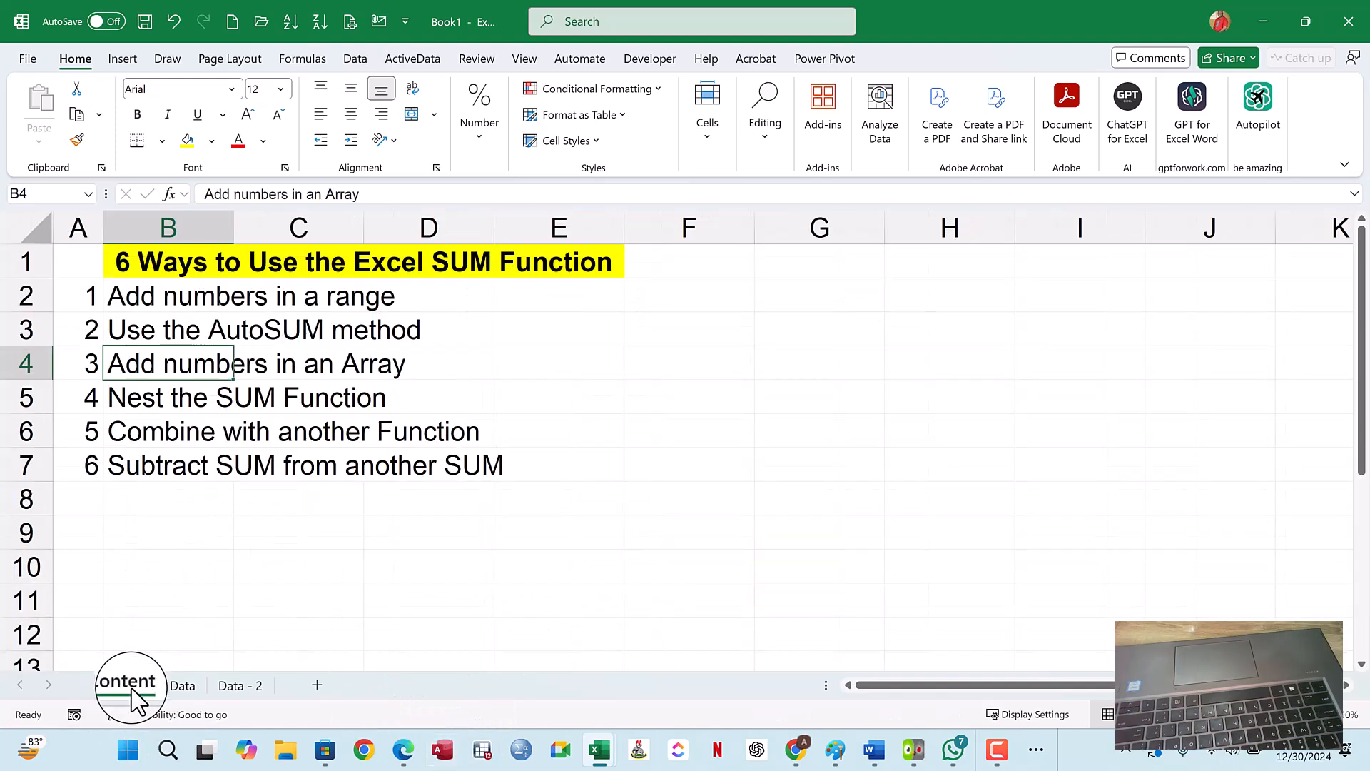
pyautogui.click(183, 687)
# - Sum Array-2, Array-4 and Array-6 in D12 of the Data sheet with =SUM(C3:C6,E3:E6,G3:G6)
pyautogui.click(335, 505)
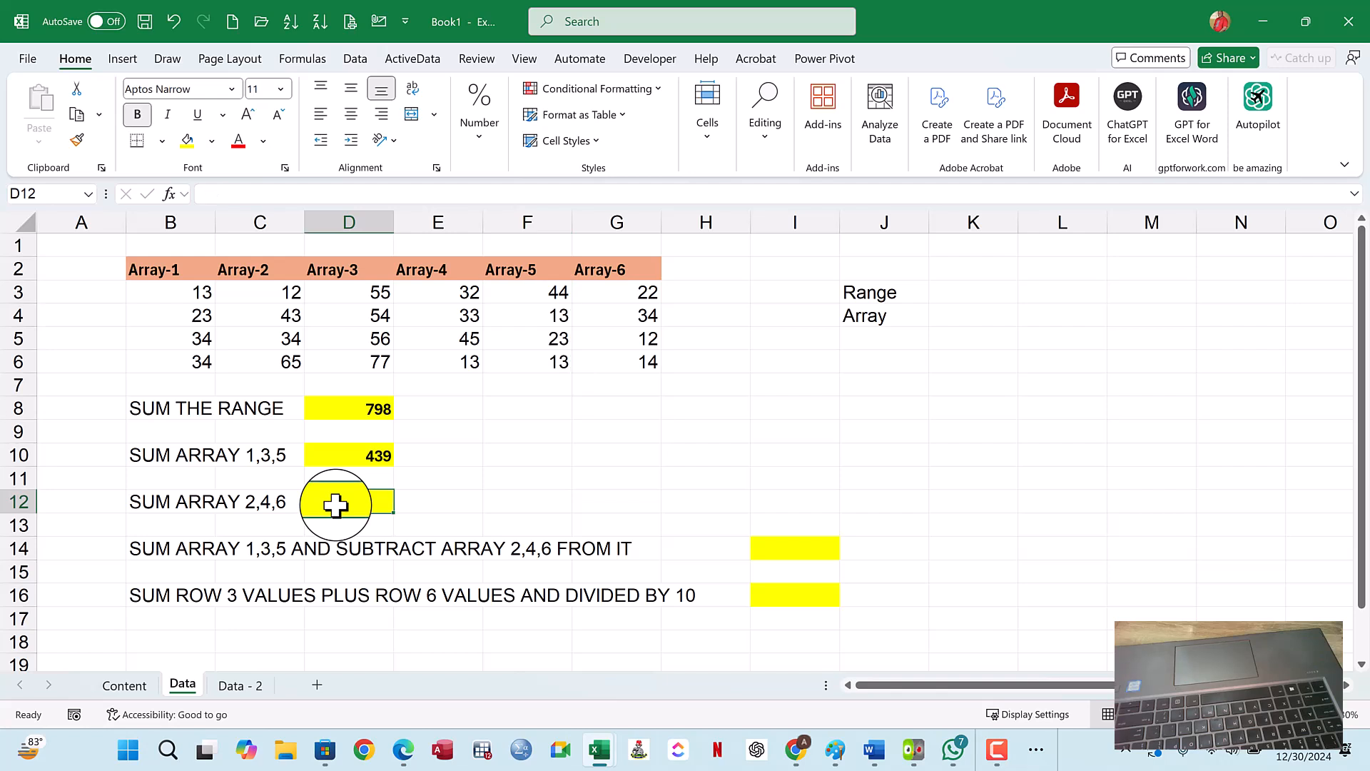
pyautogui.write('=')
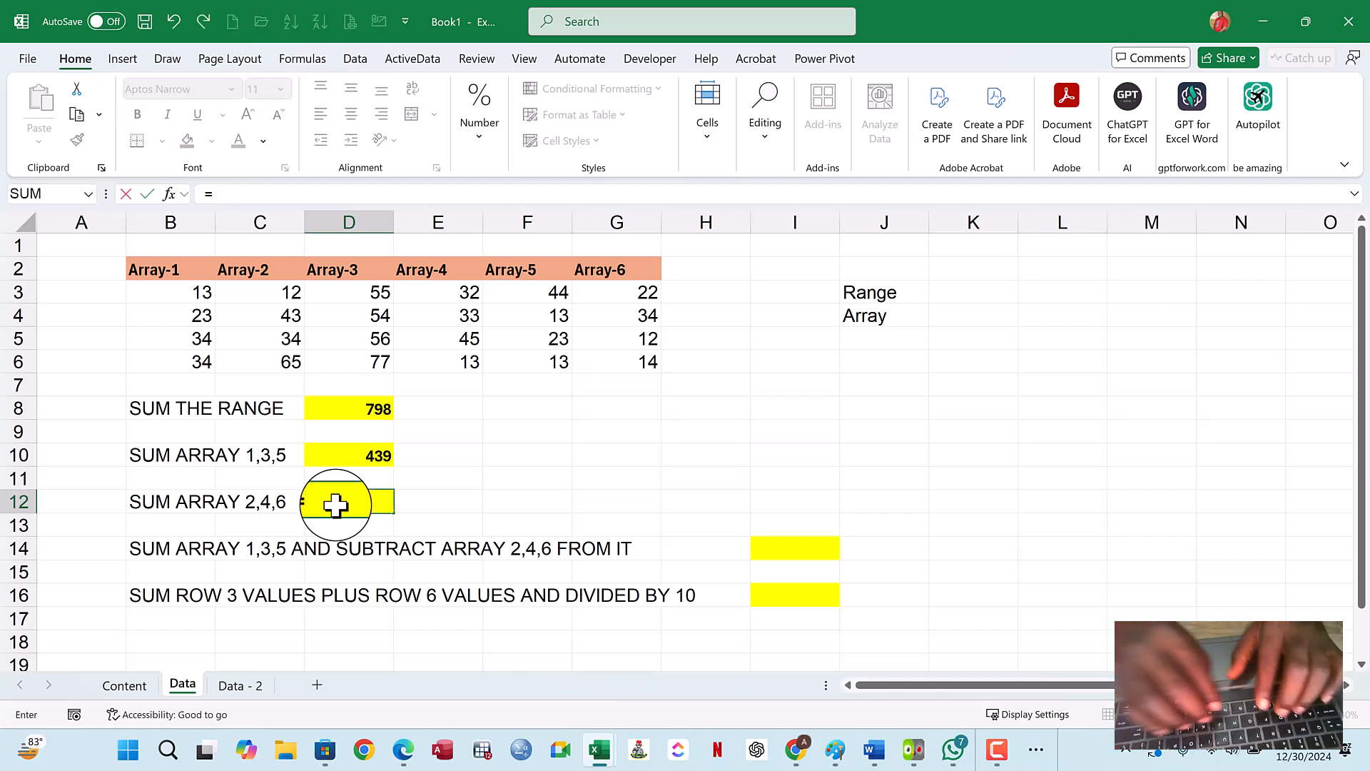
pyautogui.write('S')
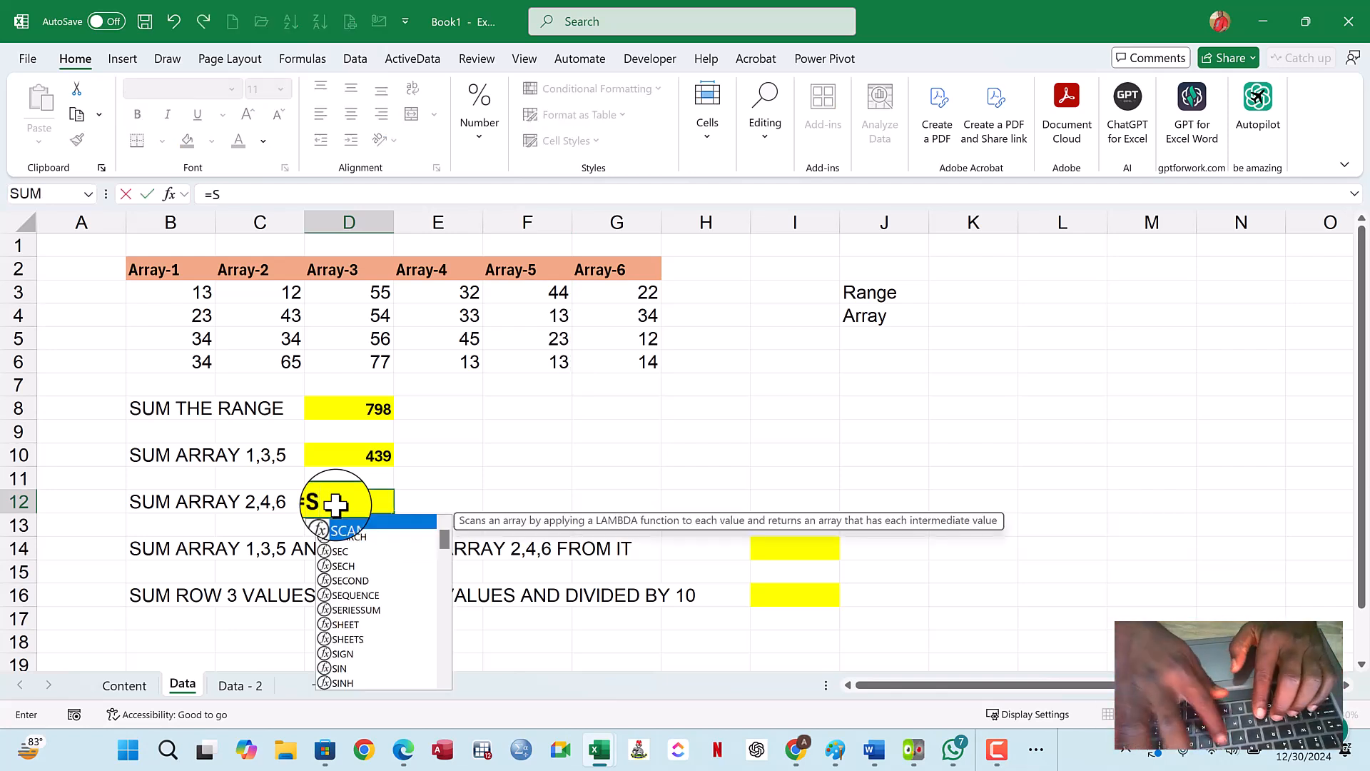
pyautogui.write('UM(')
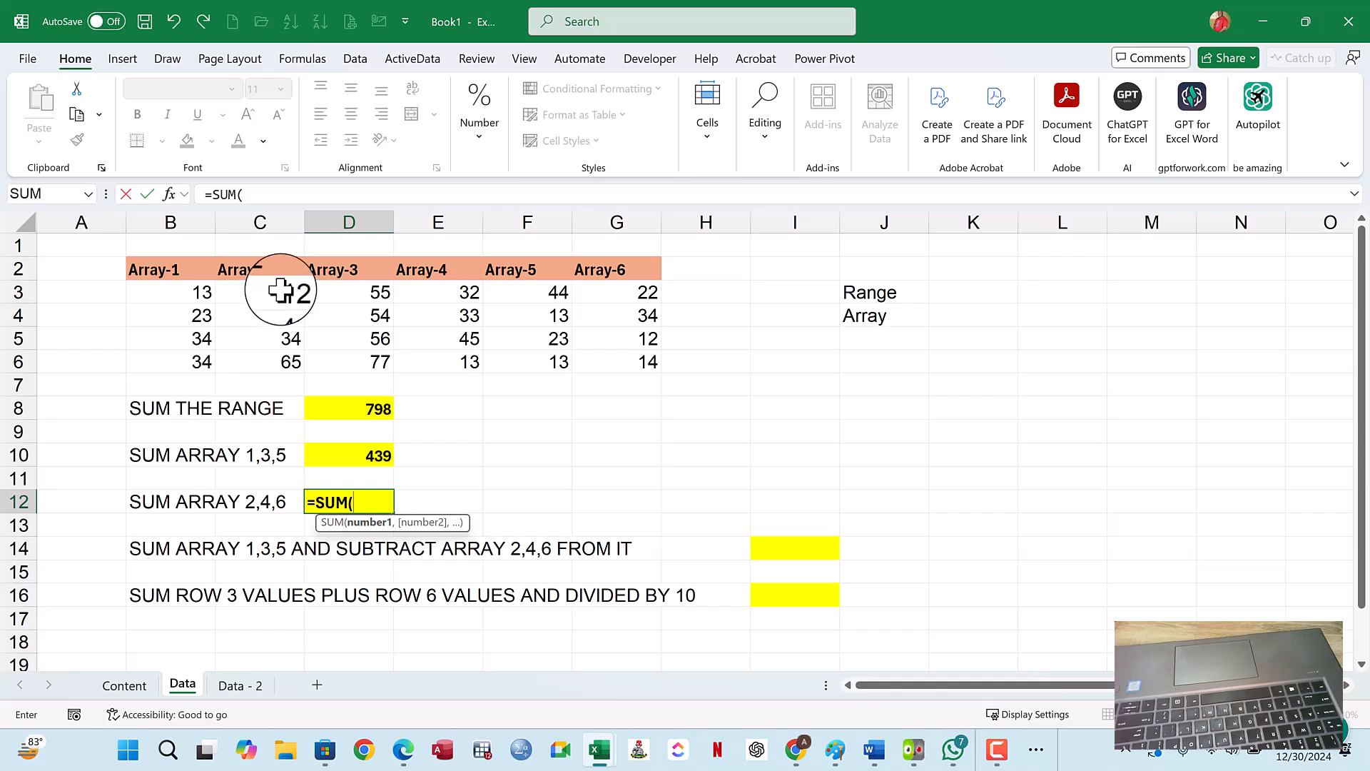
pyautogui.moveTo(280, 291); pyautogui.dragTo(282, 362)
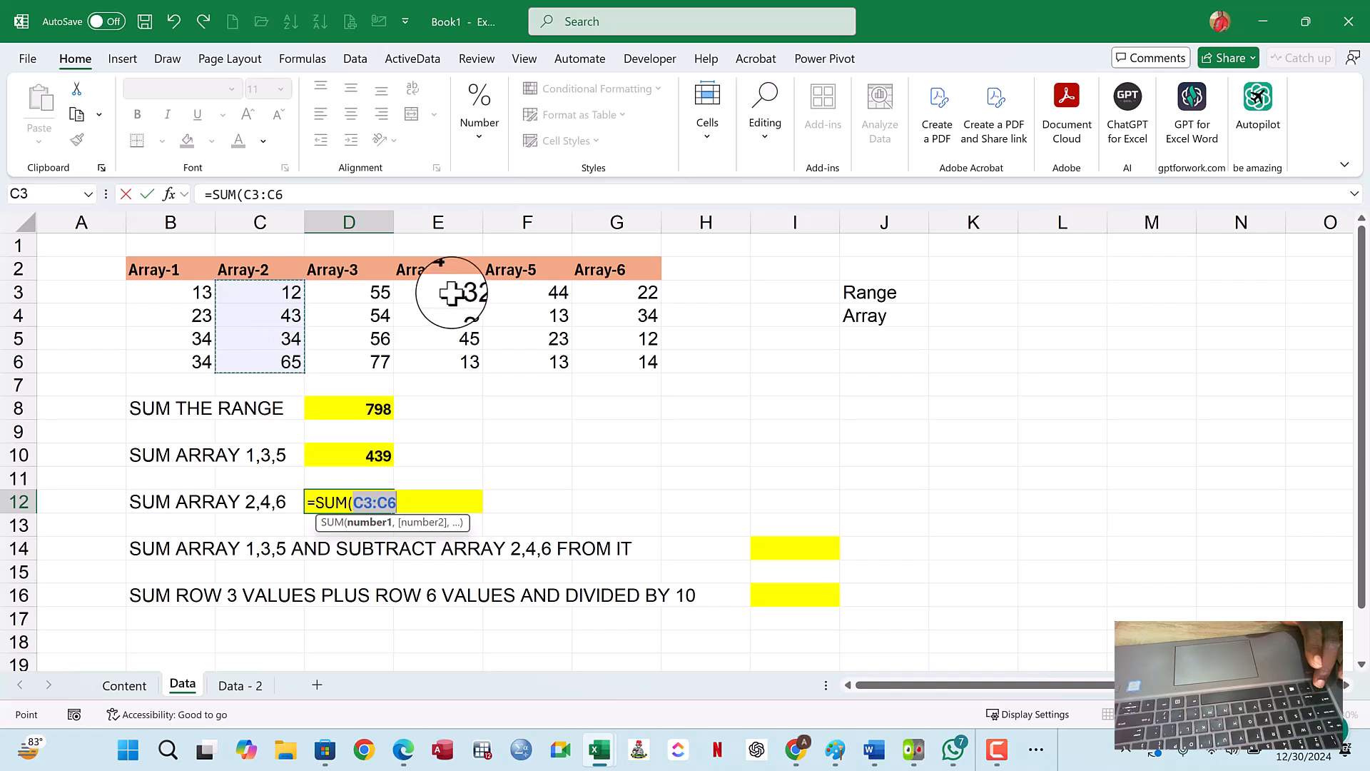
pyautogui.write(',')
pyautogui.moveTo(452, 292); pyautogui.dragTo(452, 359)
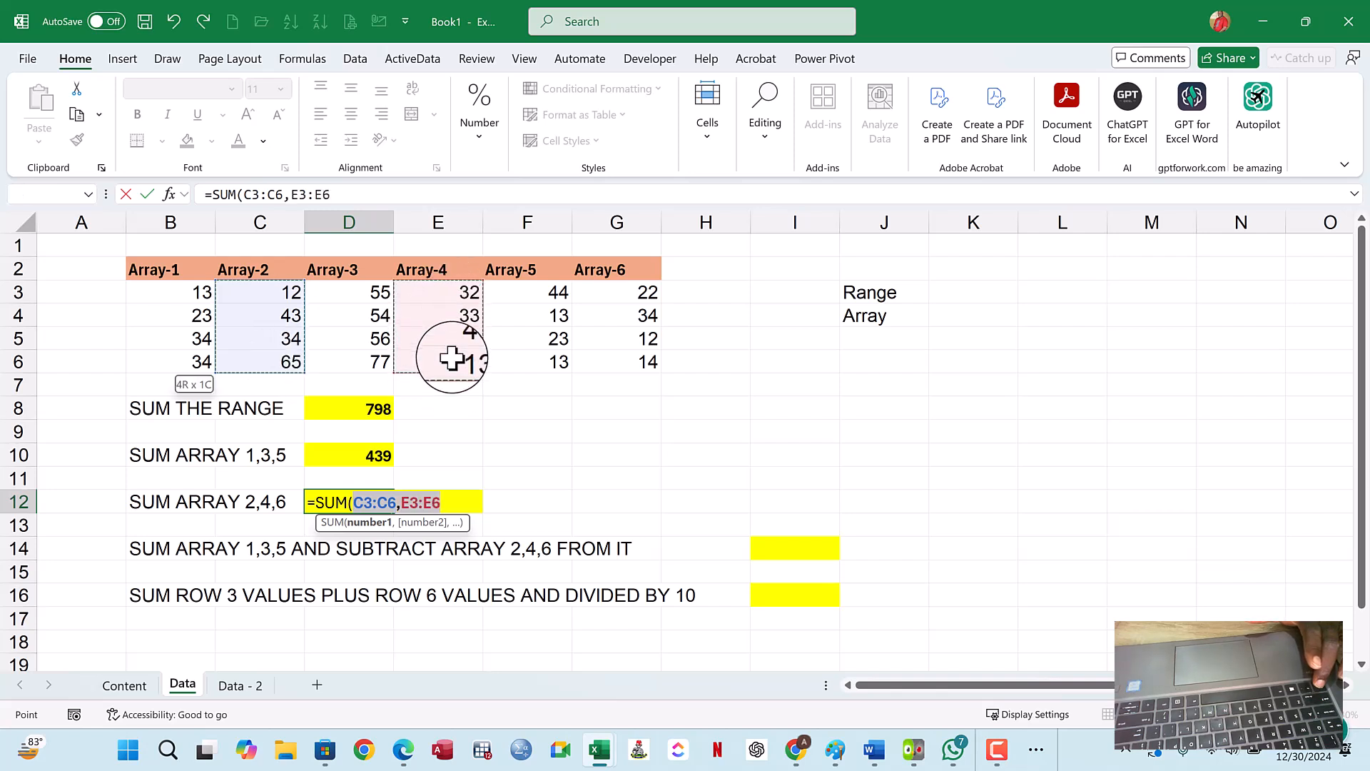
pyautogui.write(',')
pyautogui.moveTo(621, 294); pyautogui.dragTo(619, 349)
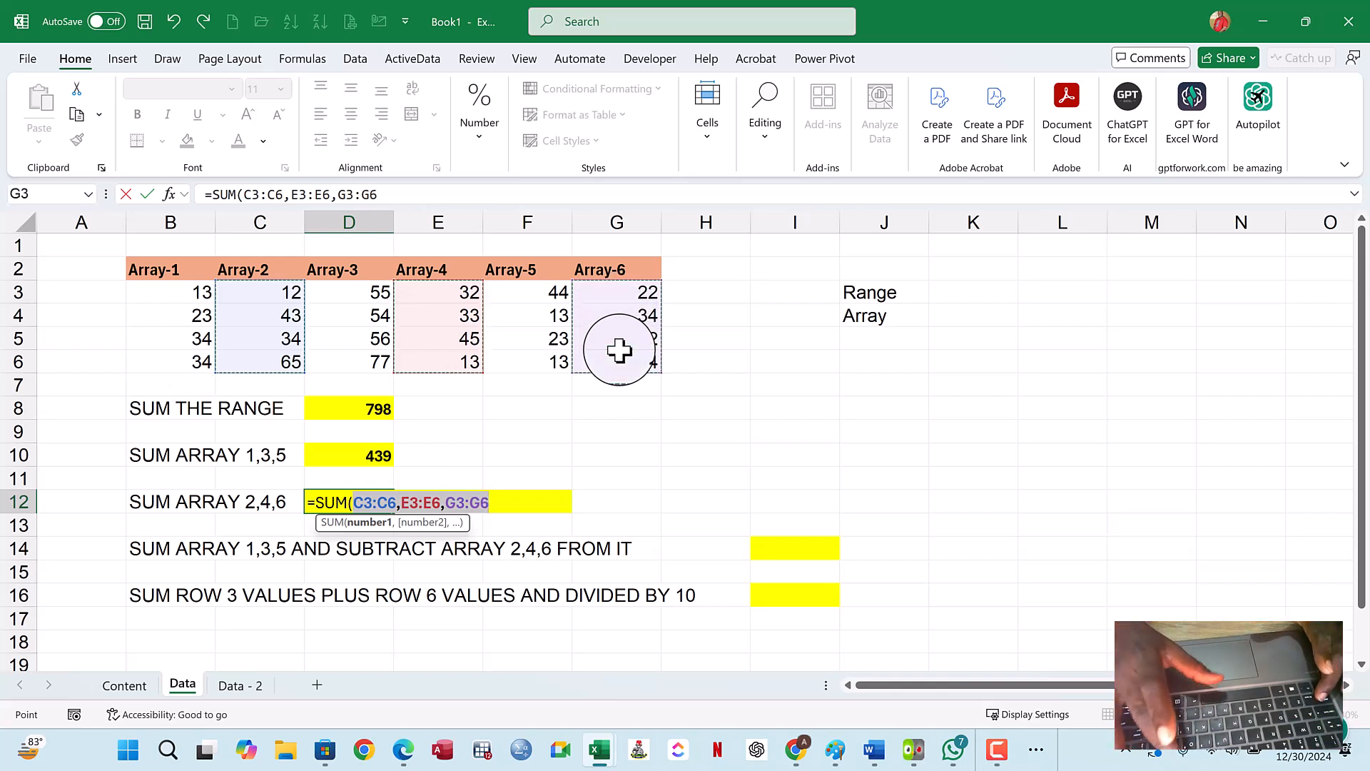
pyautogui.press('Return')
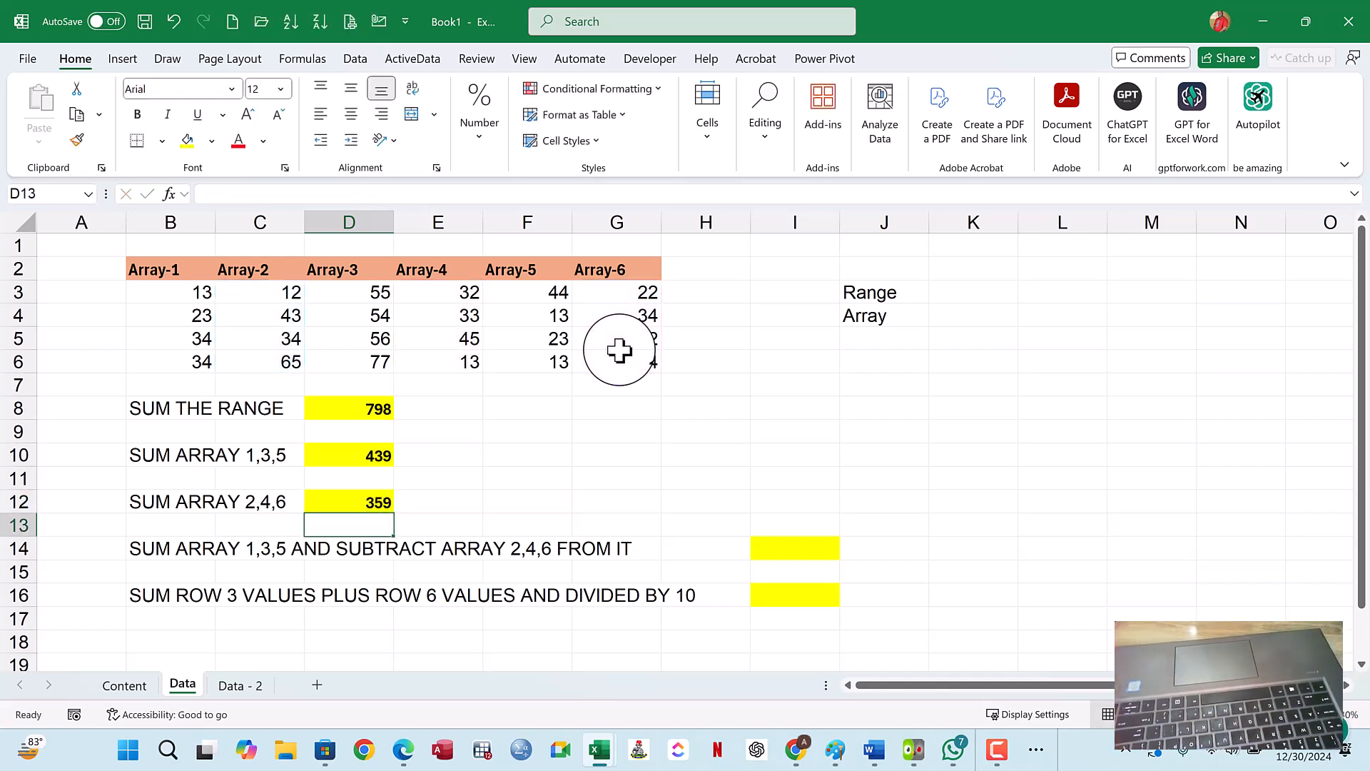
# - Check the D12 formula against its source arrays, then review the fourth method, Nest the SUM Function, on the Content sheet
pyautogui.click(378, 500)
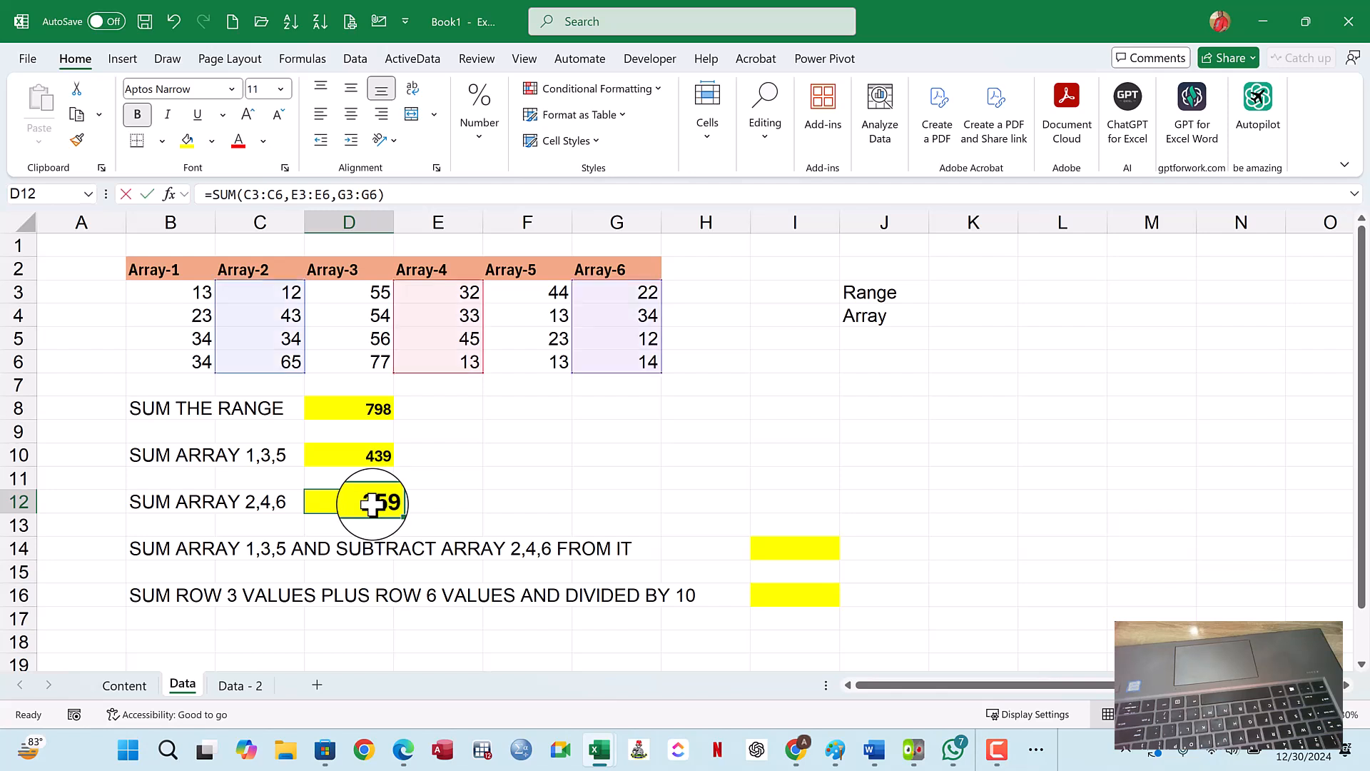
pyautogui.doubleClick(370, 501)
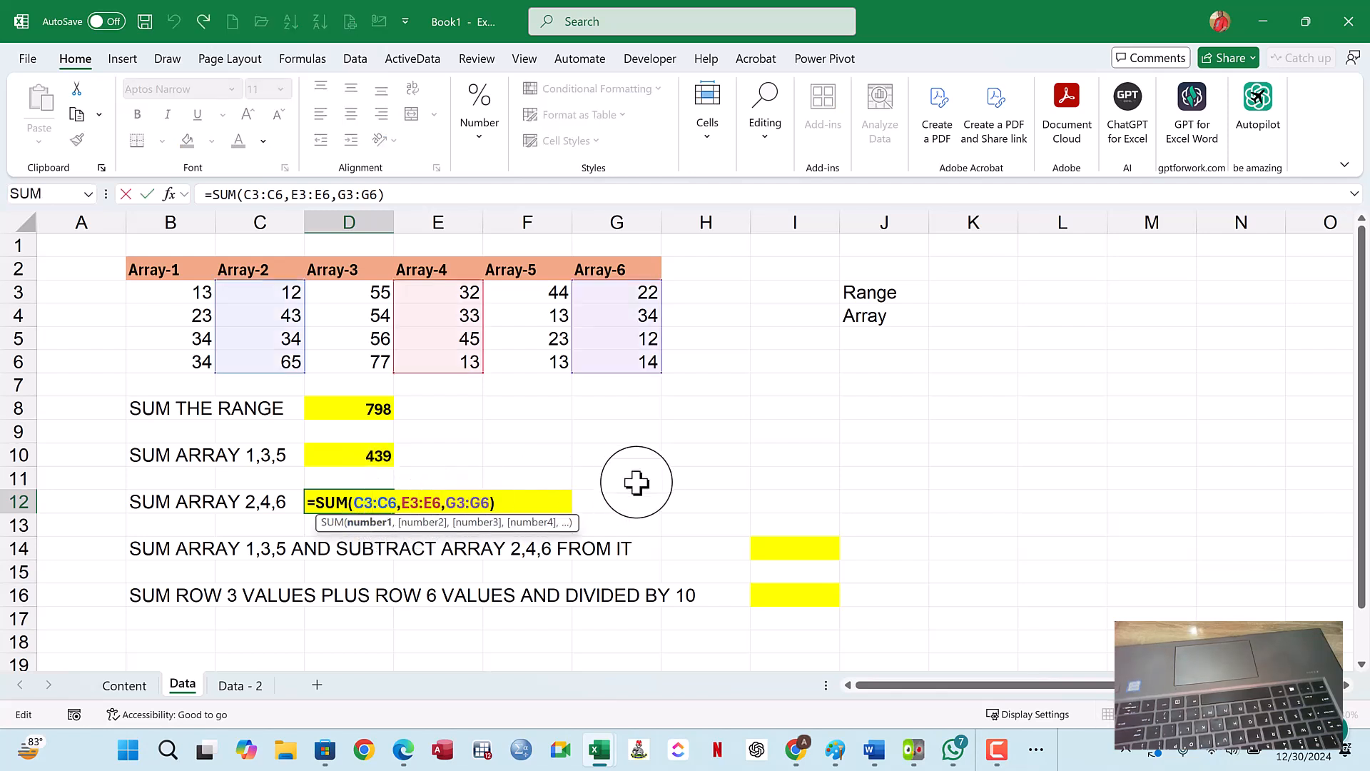
pyautogui.press('Return')
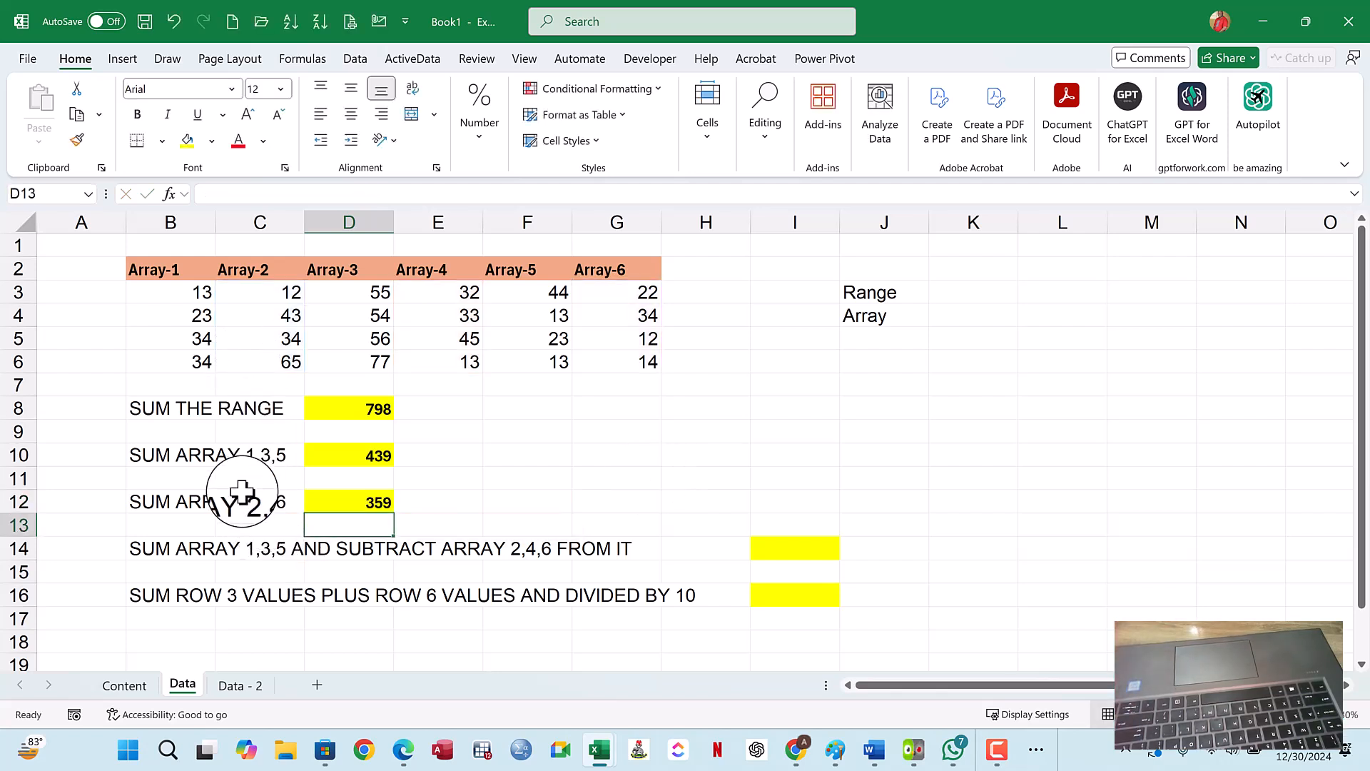
pyautogui.click(132, 687)
pyautogui.click(153, 399)
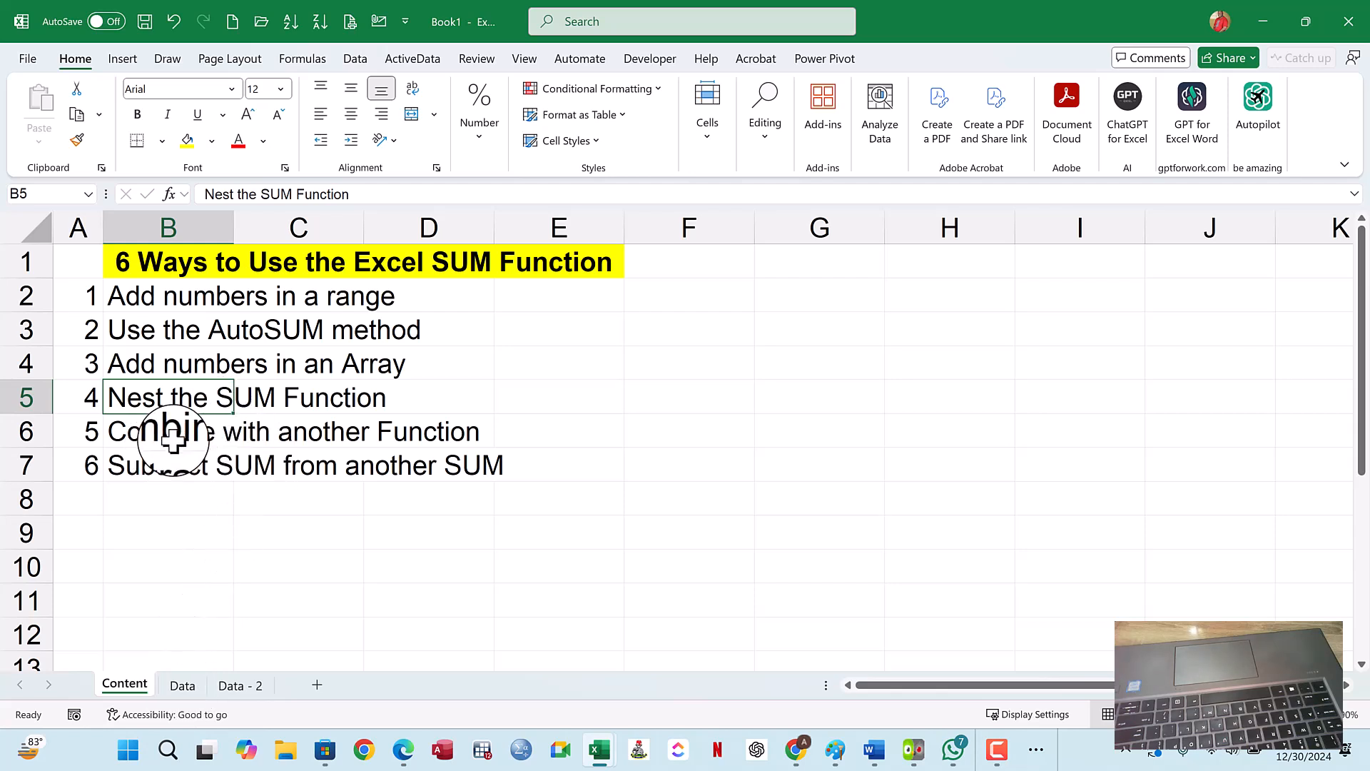
pyautogui.click(182, 686)
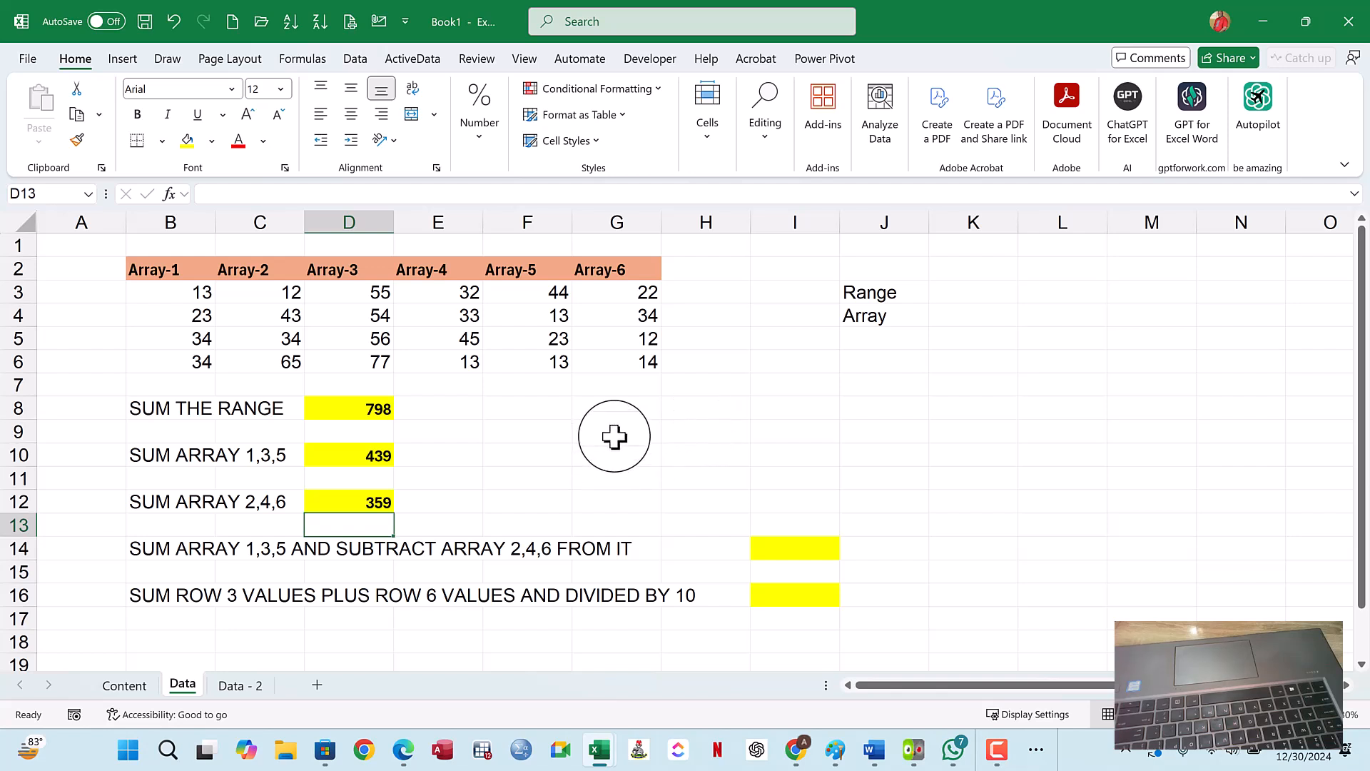
# - Multiply the range total by the count of Array-1 values in H8 with =SUM(B3:G6)*COUNT(B3:B6)
pyautogui.click(724, 410)
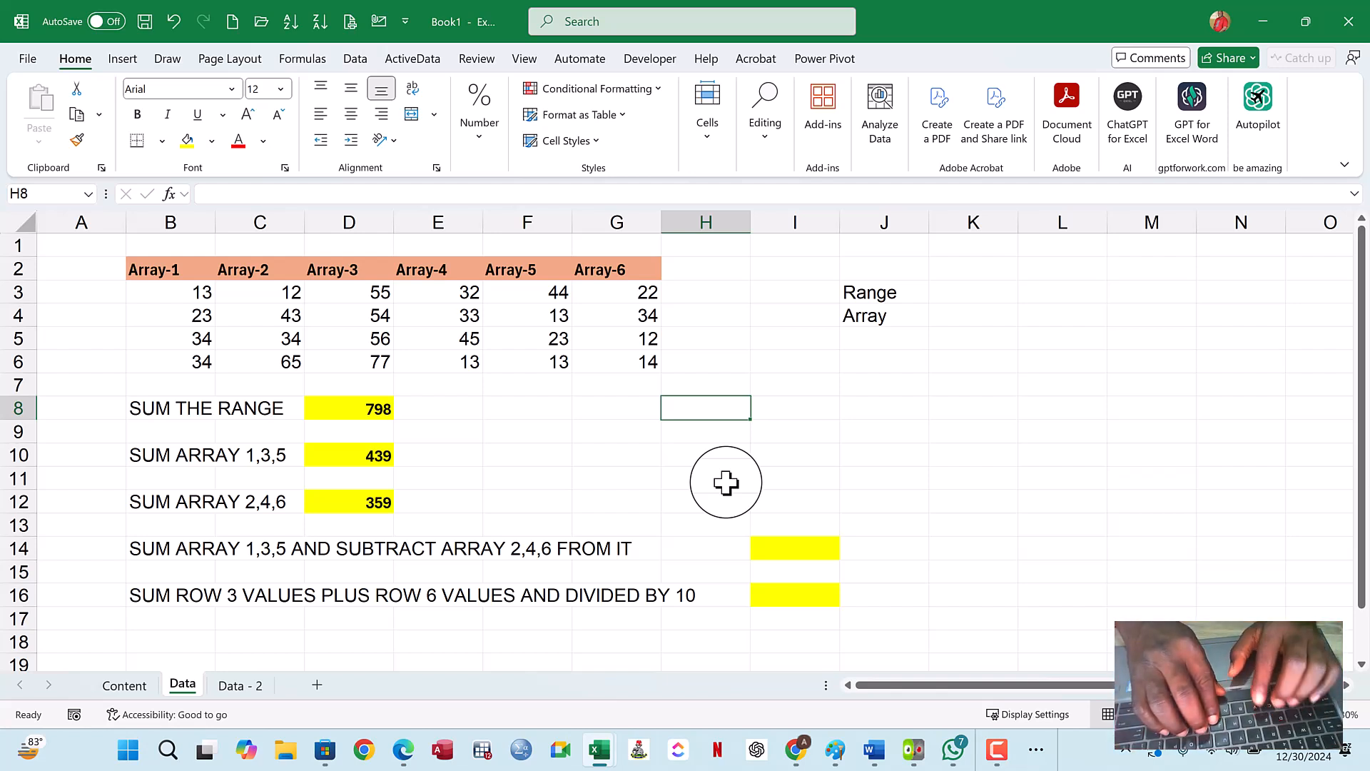
pyautogui.write('COU')
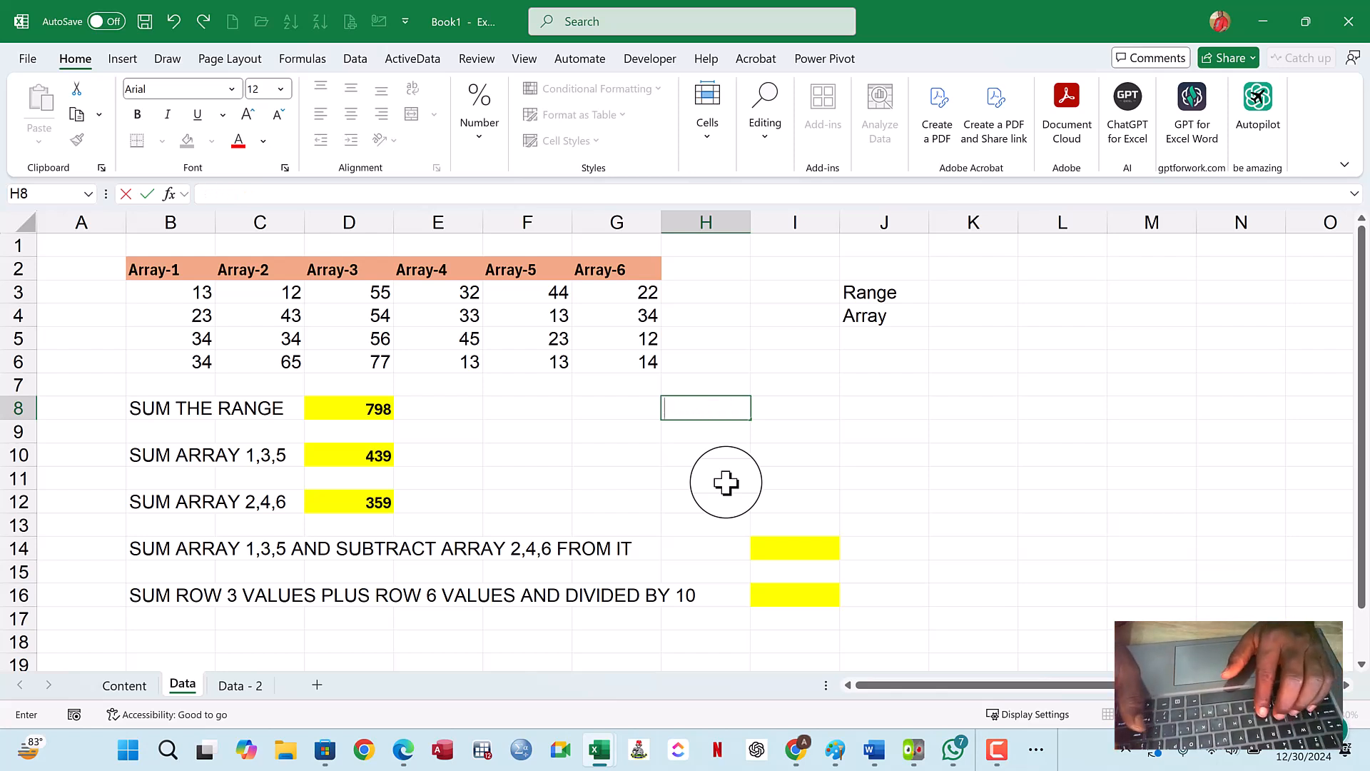
pyautogui.write('=')
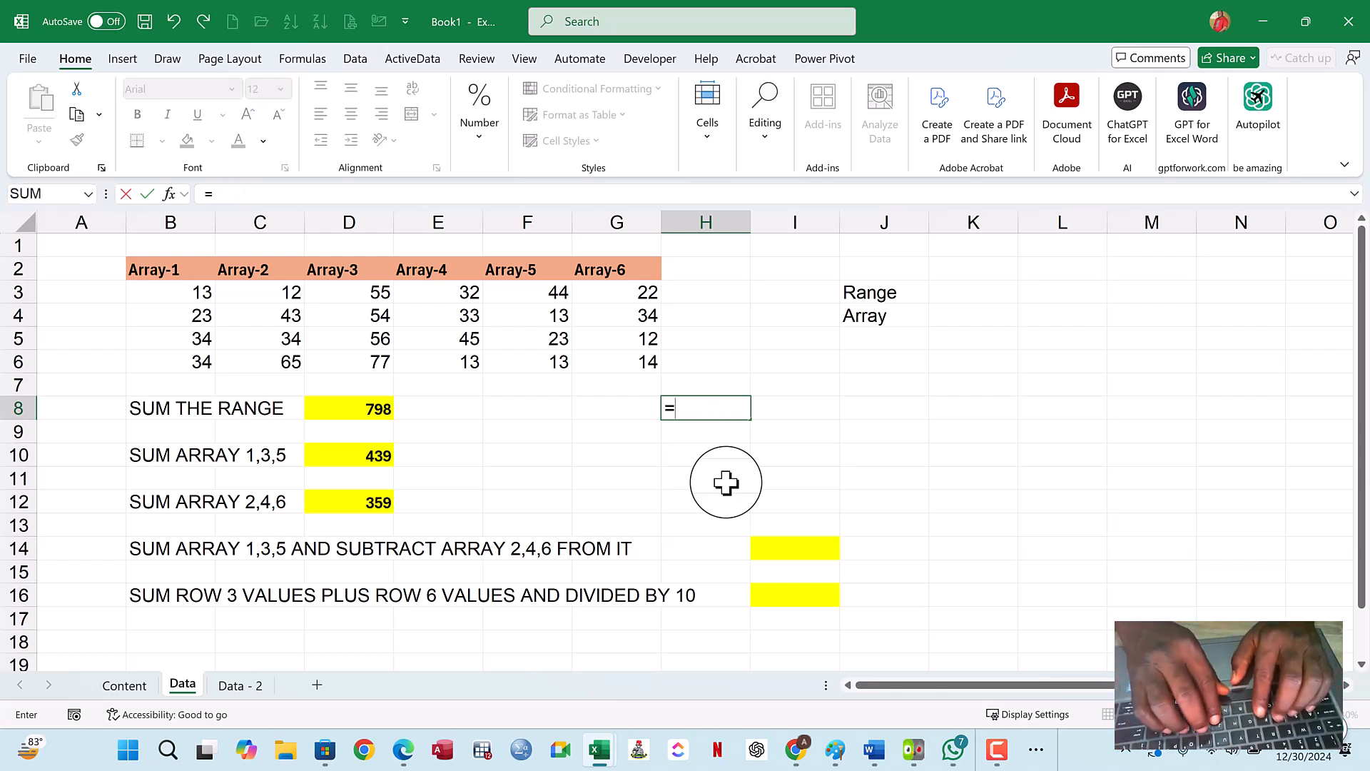
pyautogui.write('SUM')
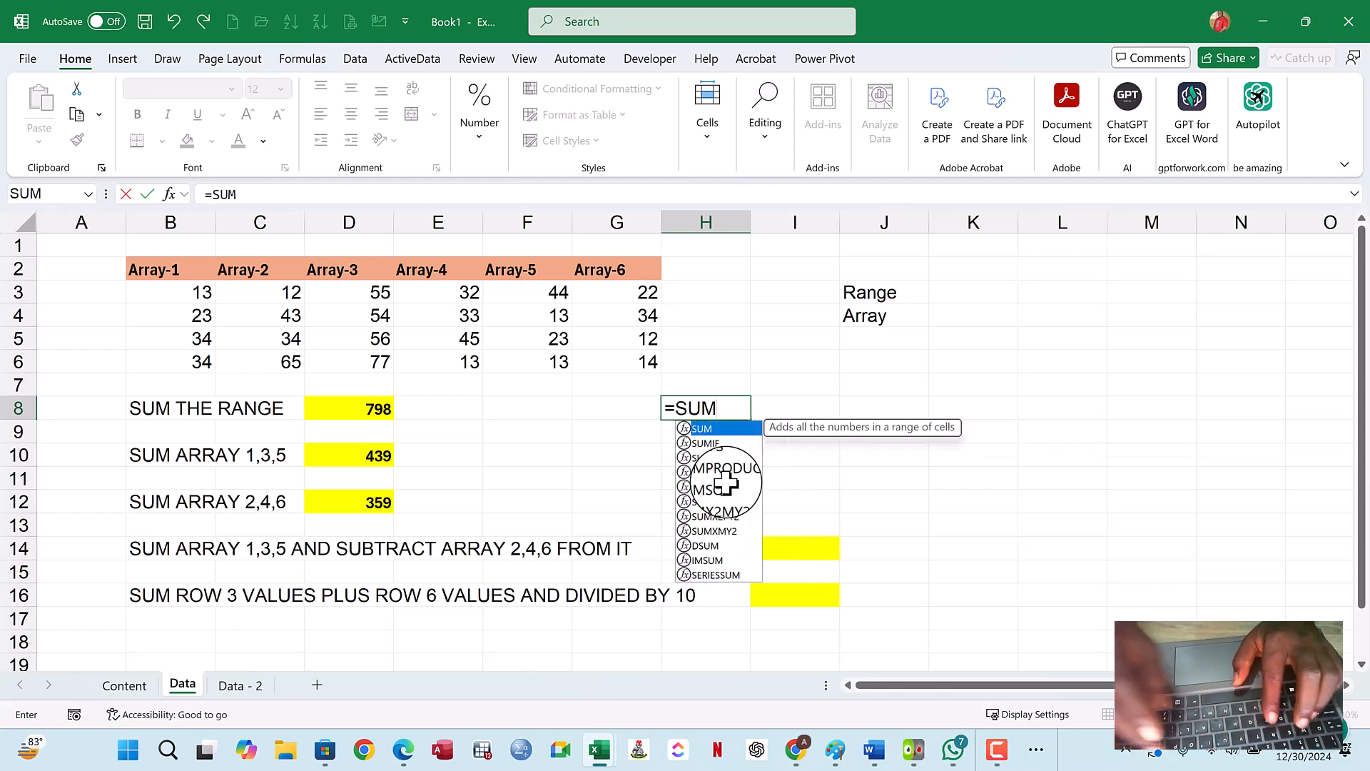
pyautogui.write('(')
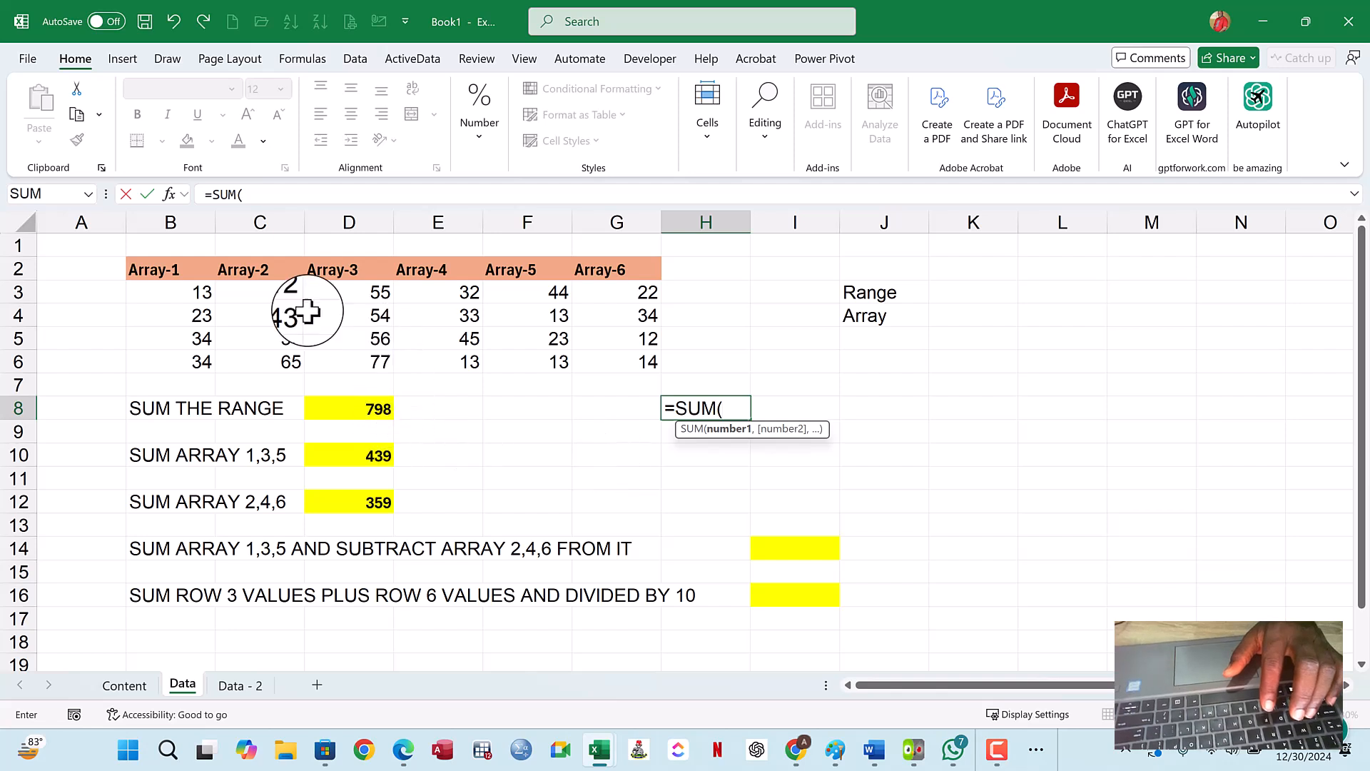
pyautogui.moveTo(203, 291); pyautogui.dragTo(614, 366)
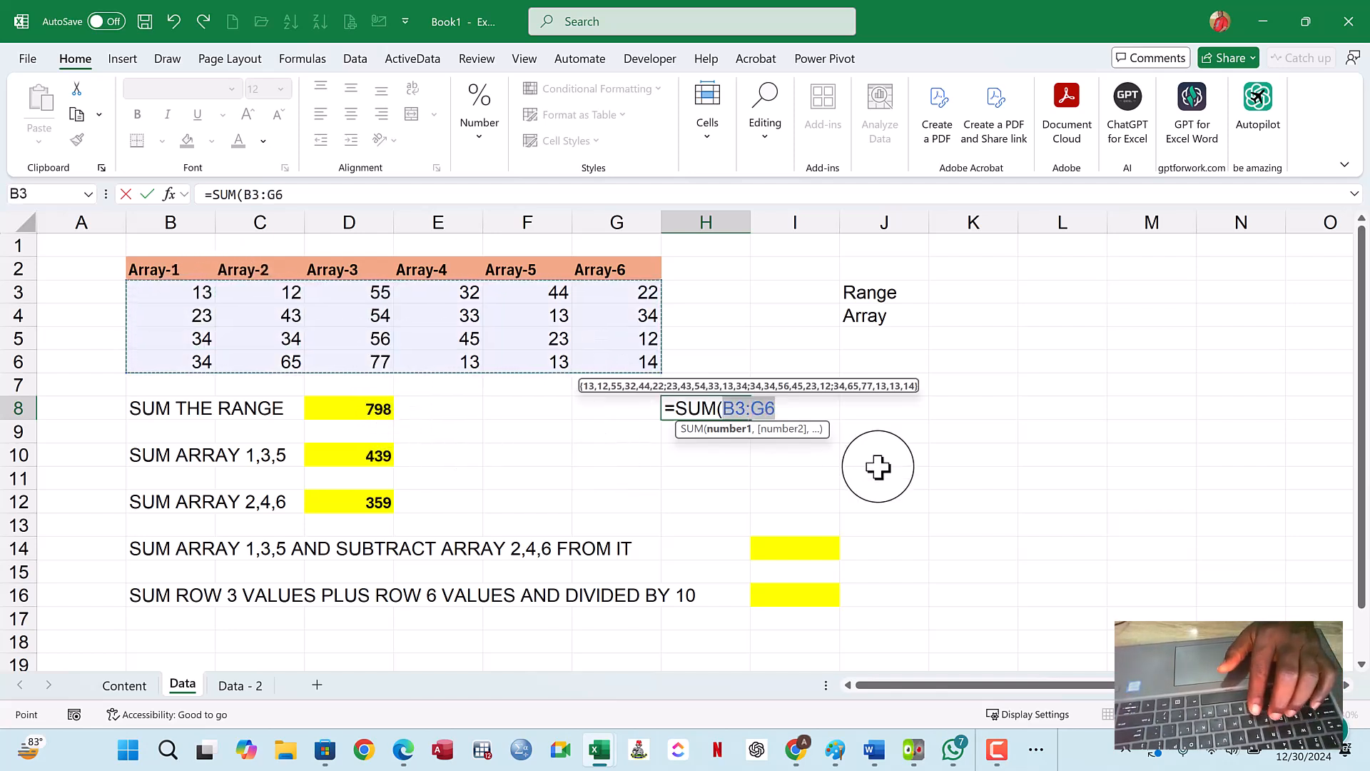
pyautogui.write(')*')
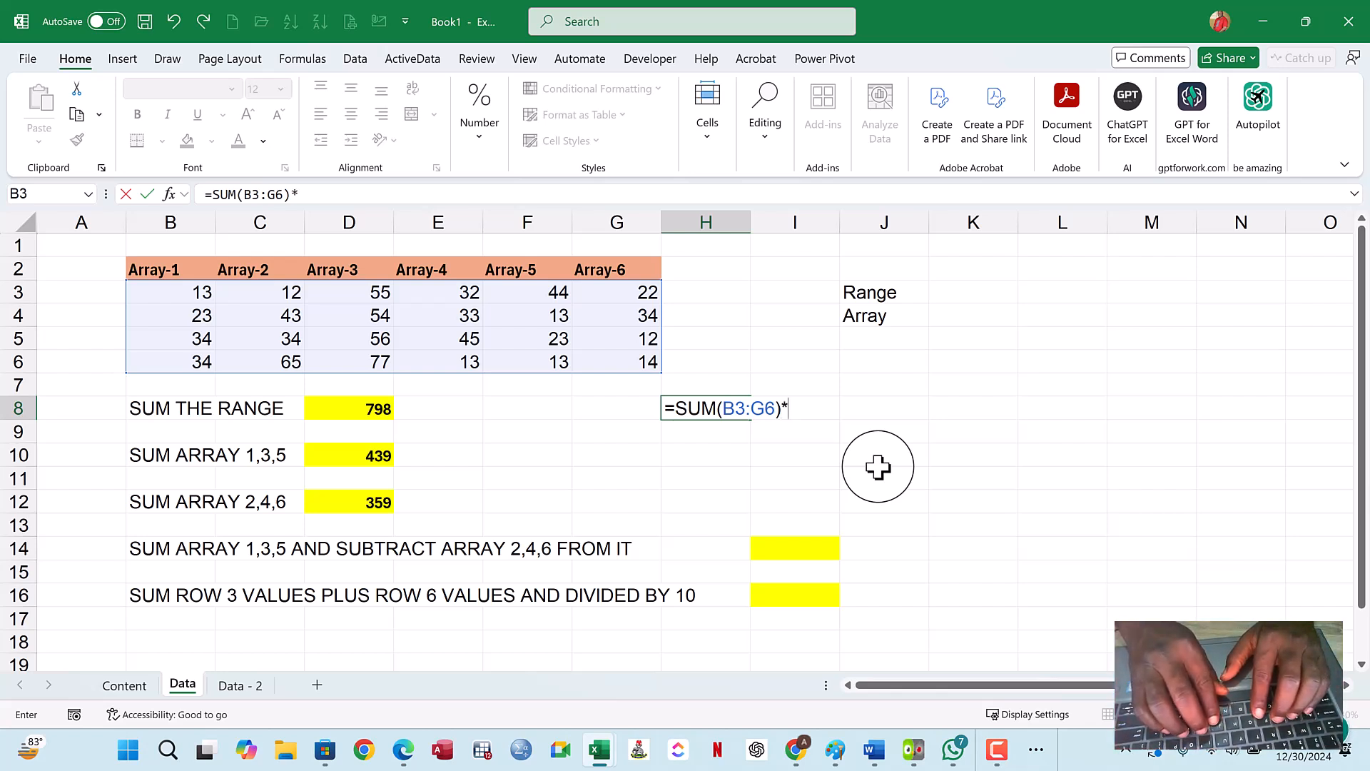
pyautogui.write('COUN')
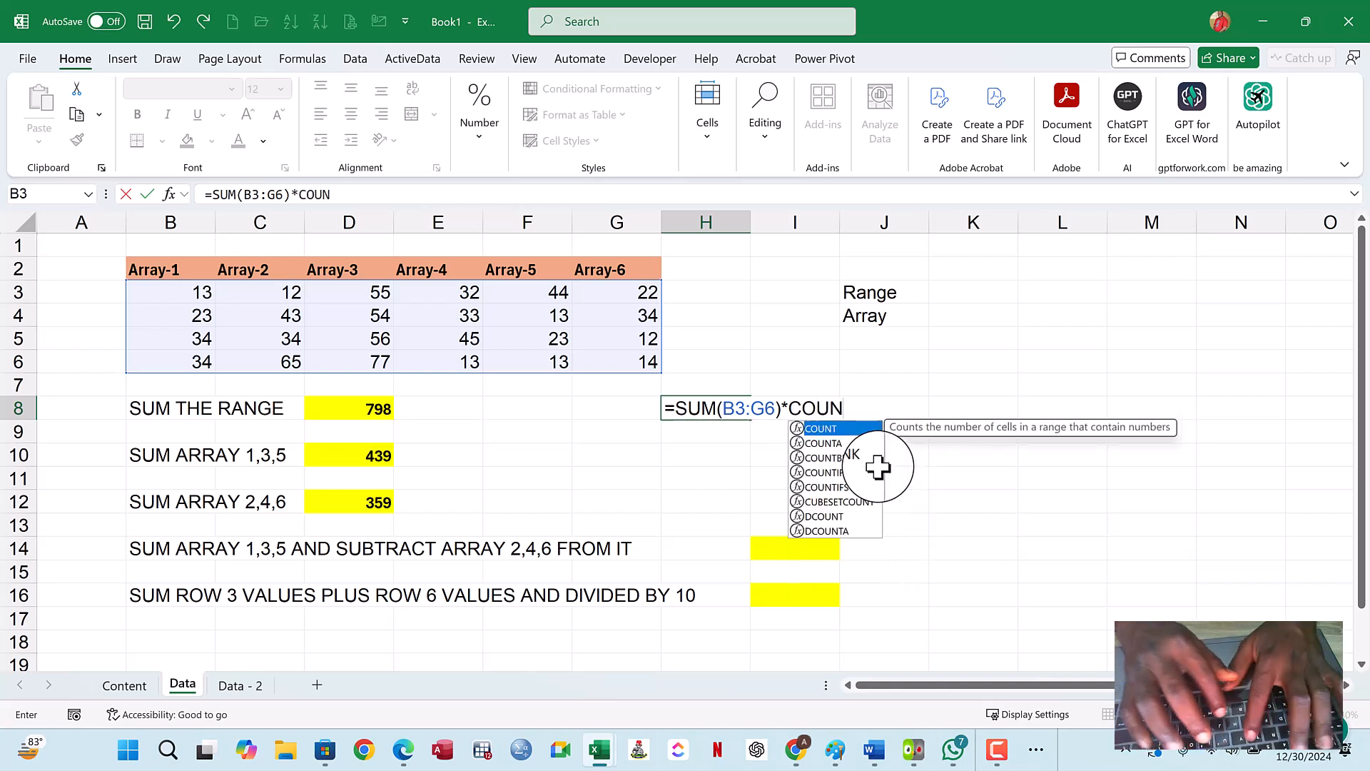
pyautogui.write('T(')
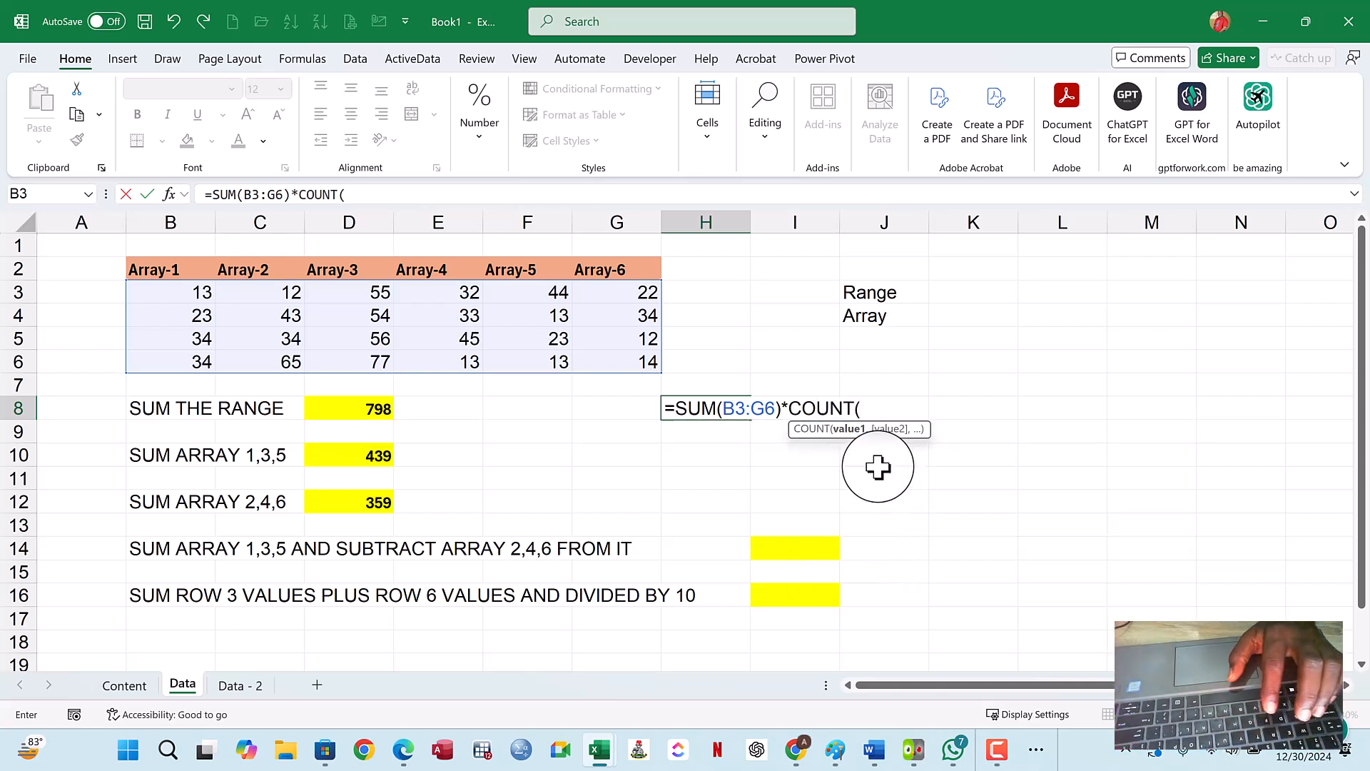
pyautogui.click(192, 294)
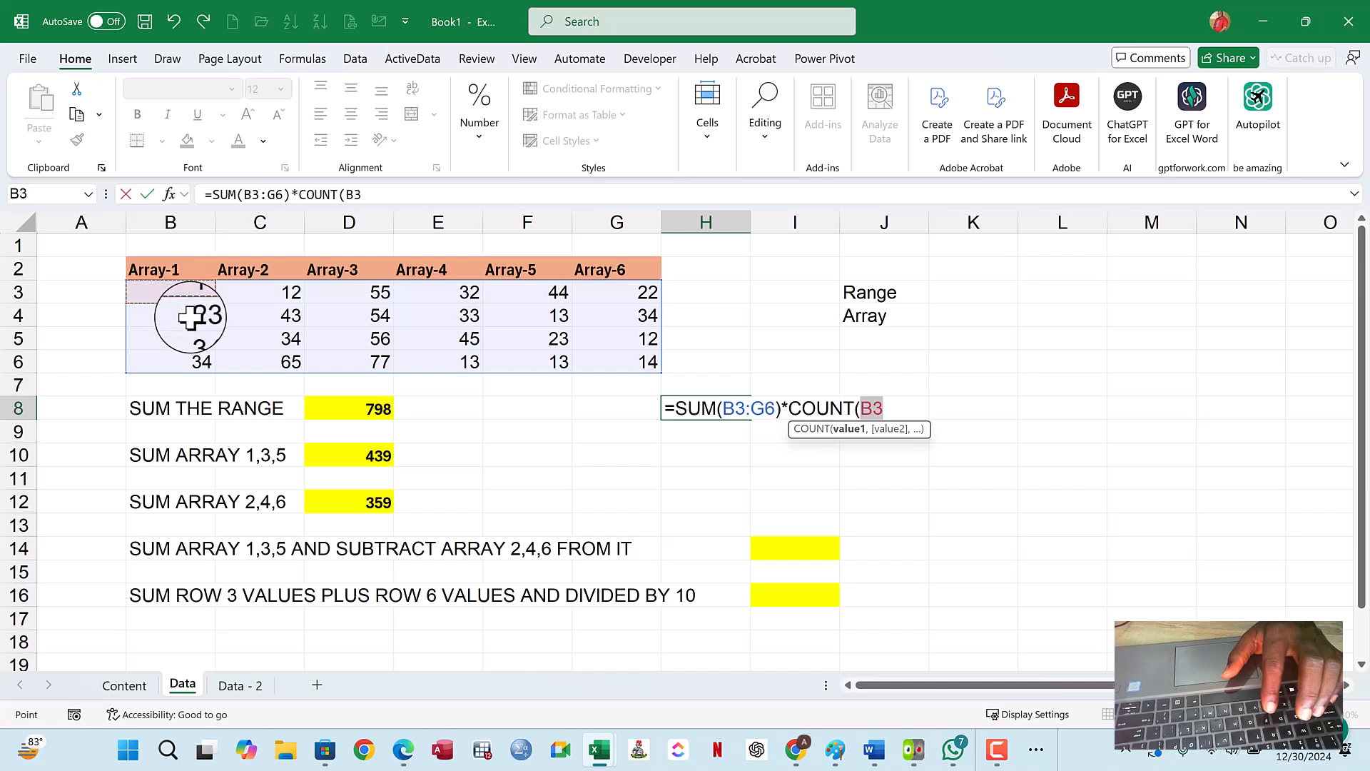
pyautogui.moveTo(191, 318); pyautogui.dragTo(191, 367)
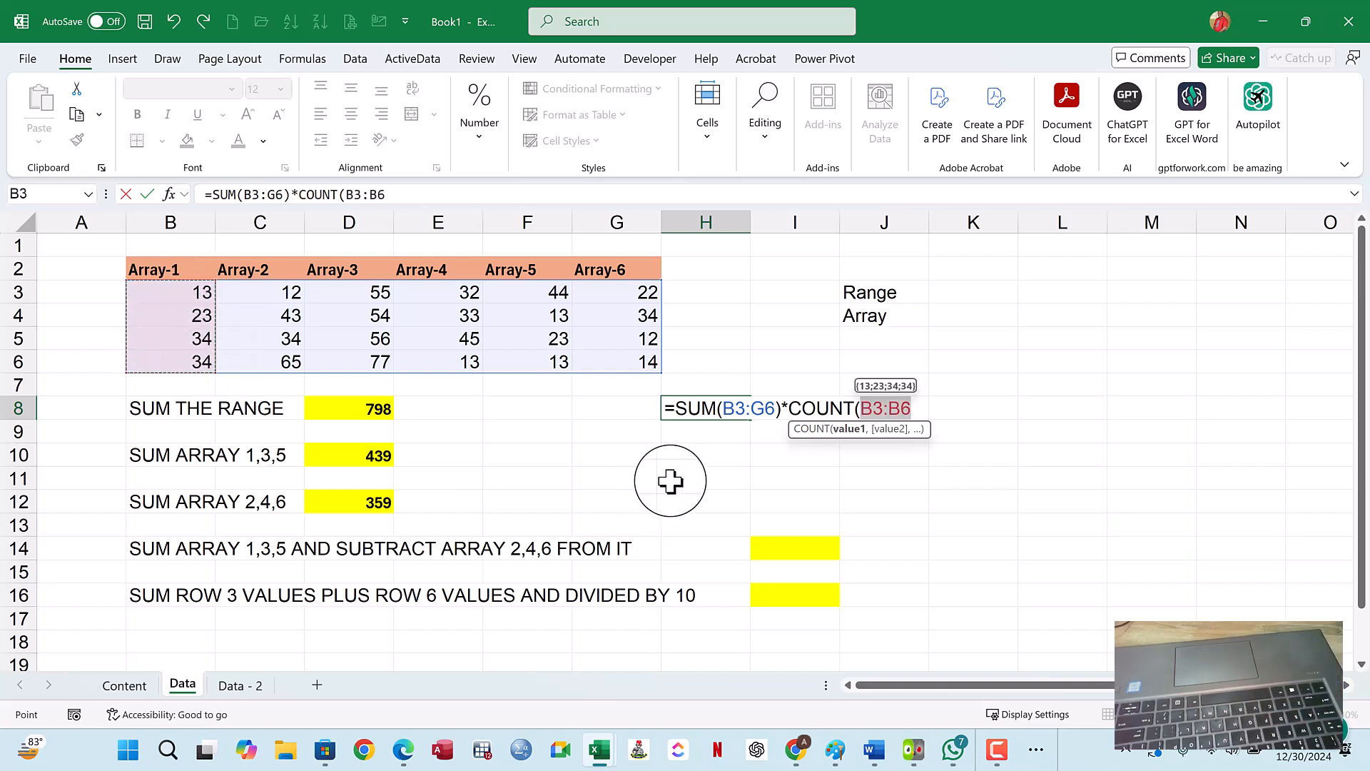
pyautogui.write(')')
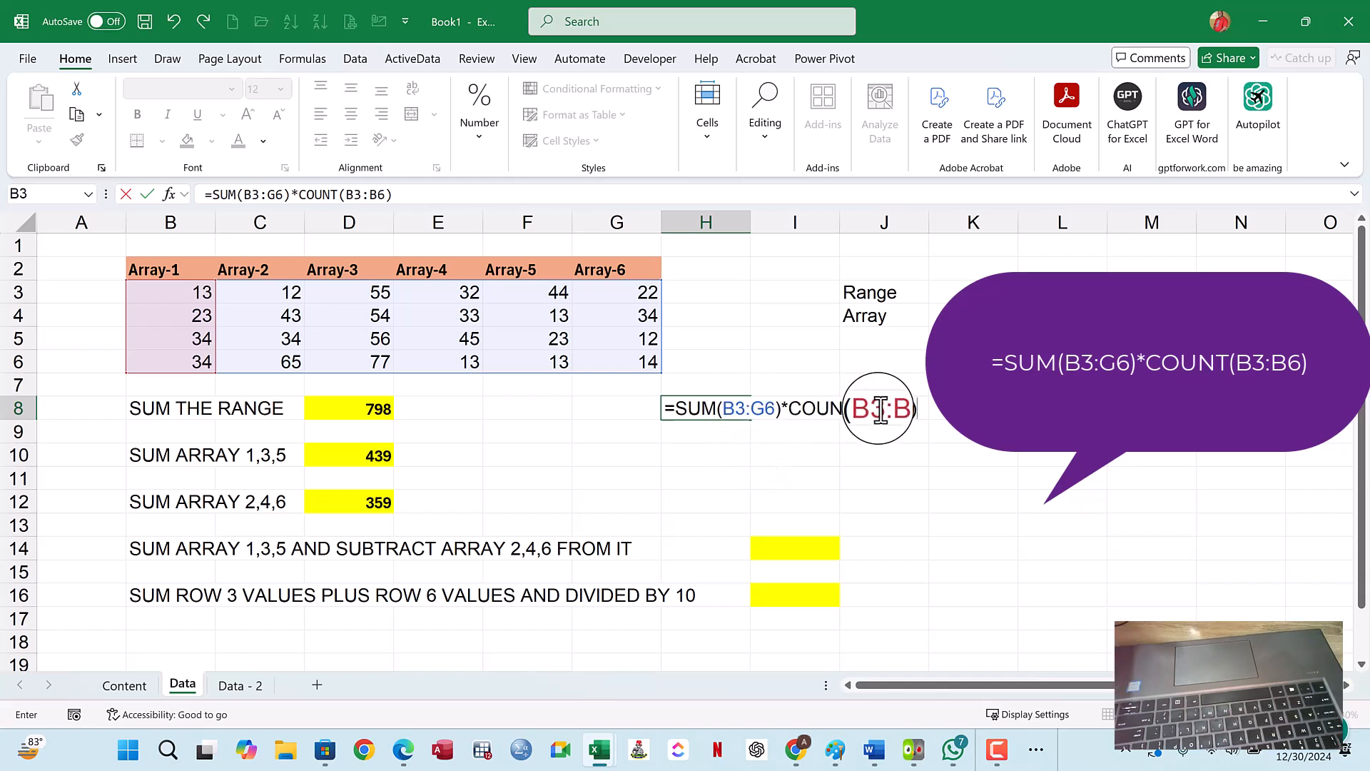
pyautogui.press('Return')
# - Replace the COUNT function with MAX in the H8 formula, keeping B3:B6 as its argument
pyautogui.click(735, 408)
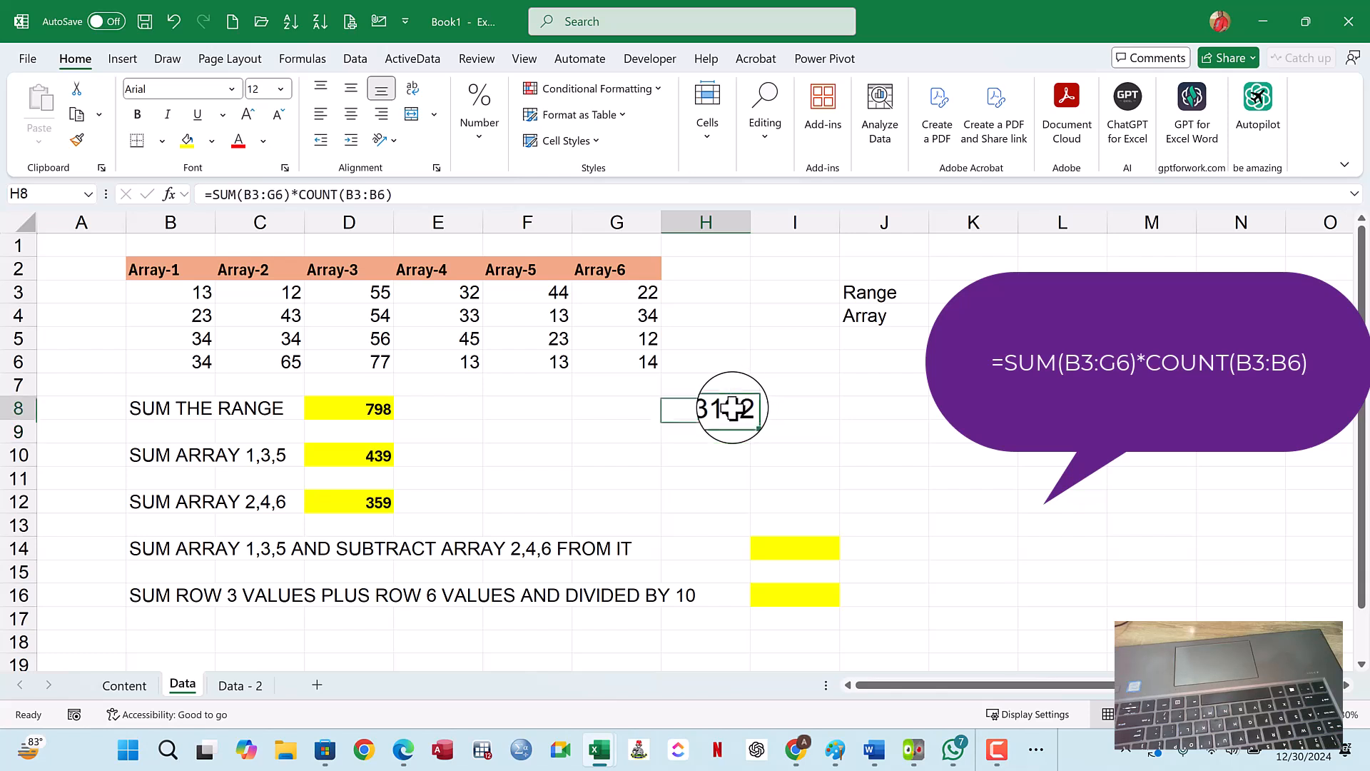
pyautogui.doubleClick(735, 408)
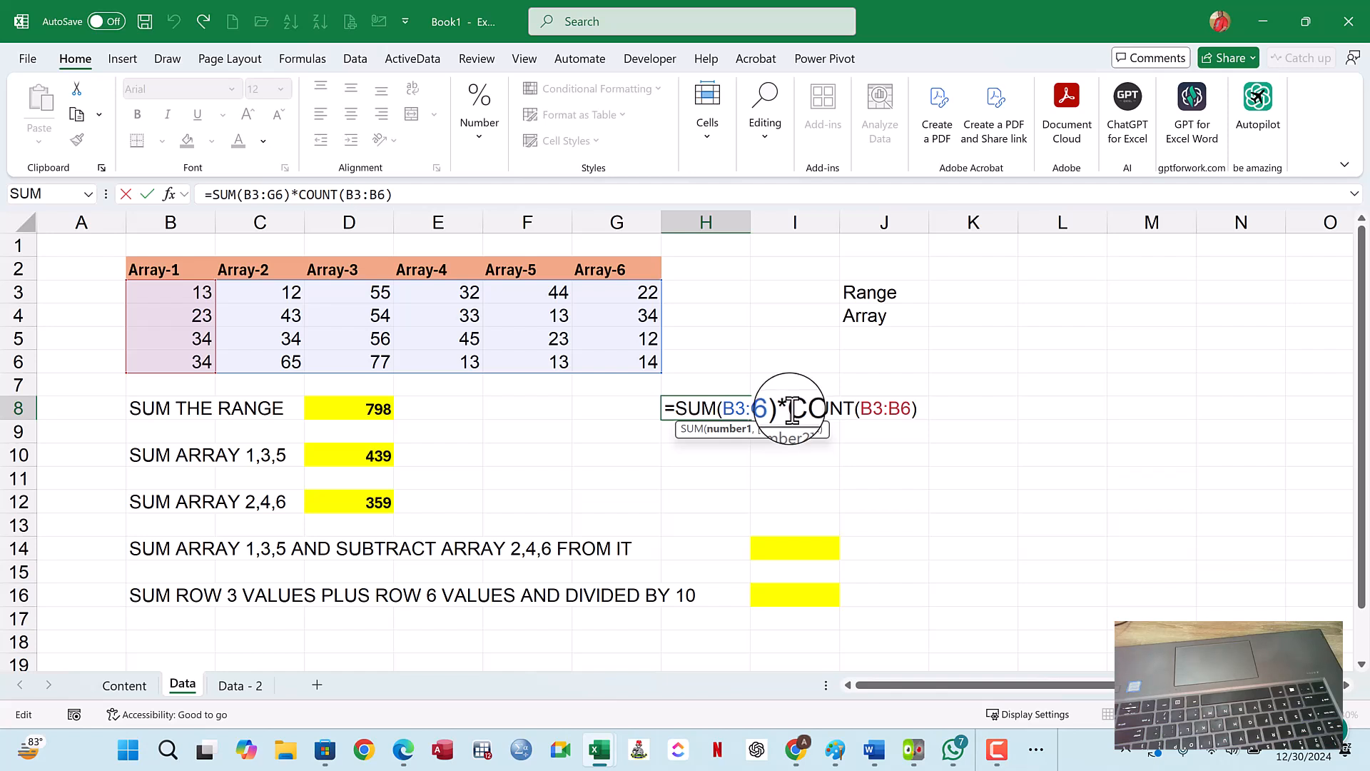
pyautogui.click(857, 411)
pyautogui.press('BackSpace')
pyautogui.press('BackSpace')
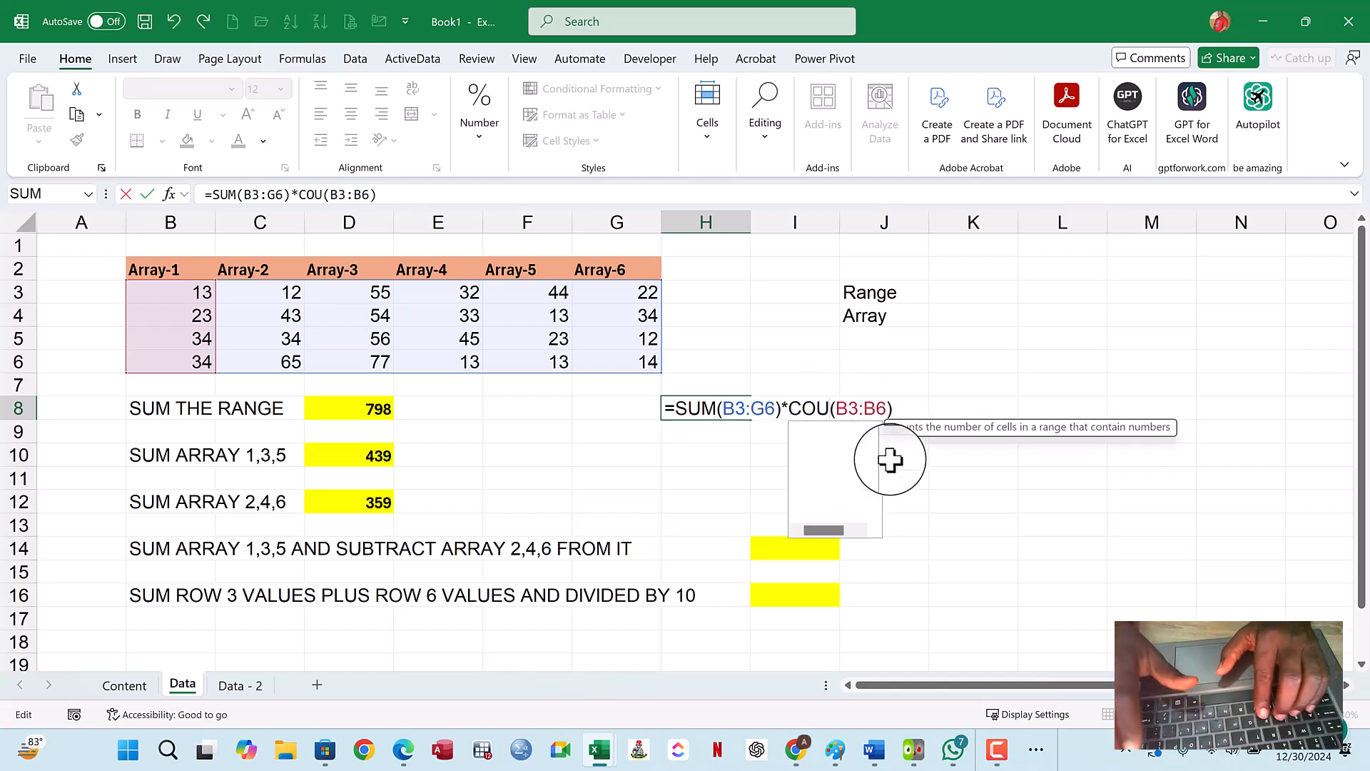
pyautogui.press('BackSpace')
pyautogui.press('BackSpace')
pyautogui.press('BackSpace')
pyautogui.write('m')
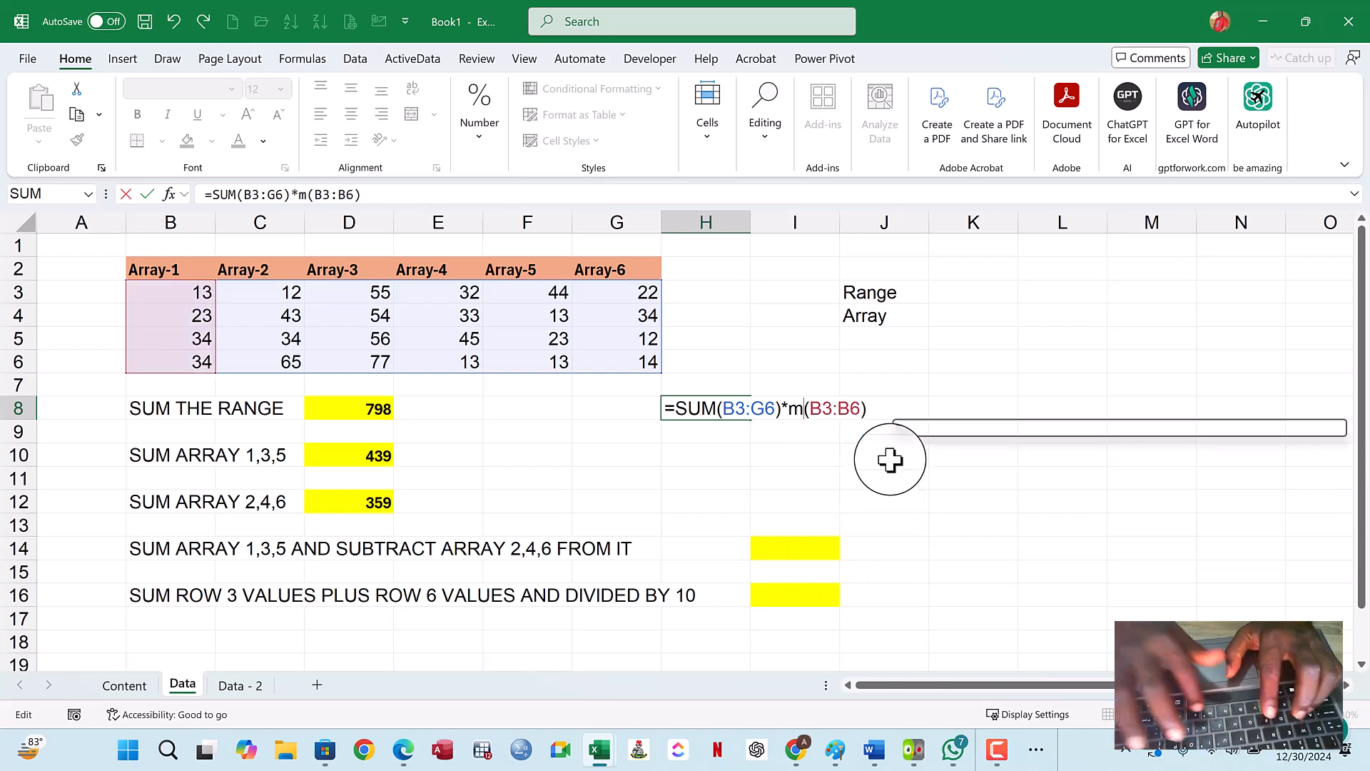
pyautogui.press('BackSpace')
pyautogui.write('MA')
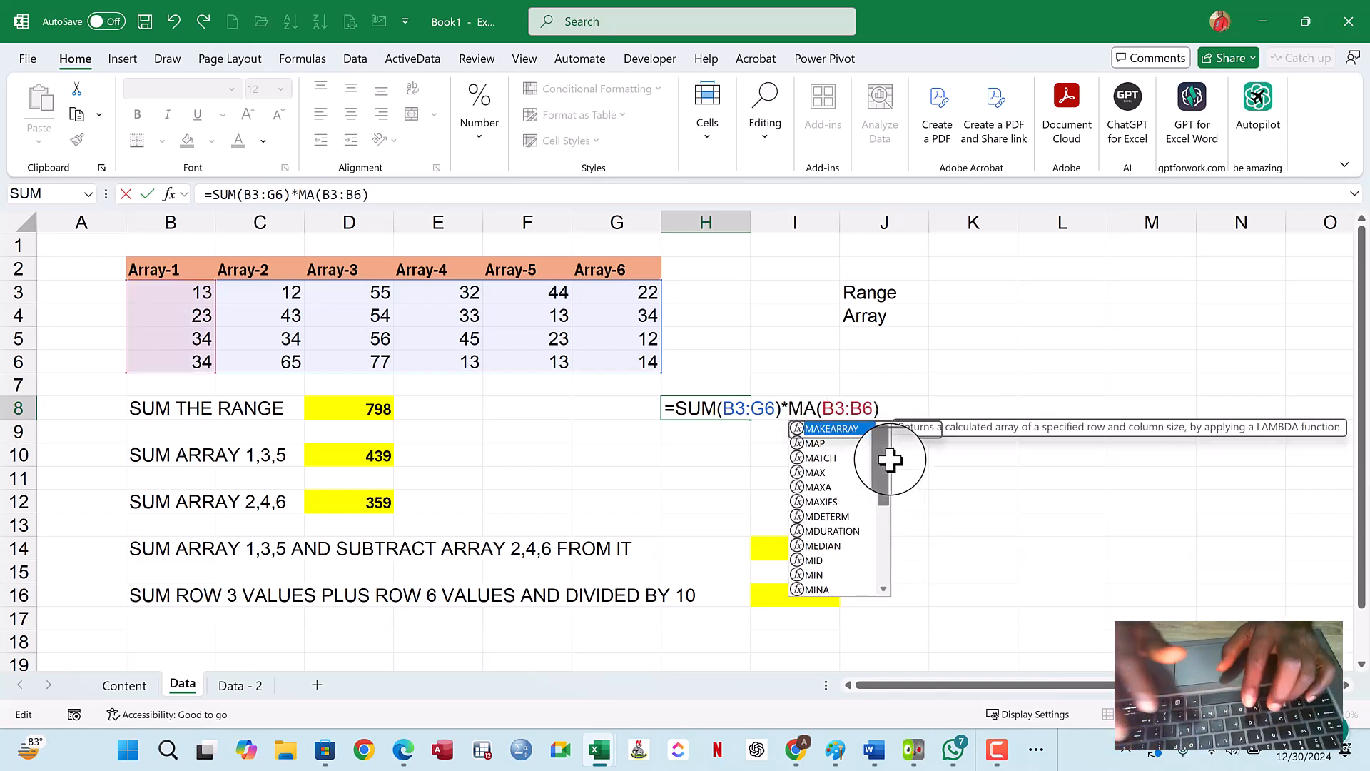
pyautogui.write('X')
pyautogui.press('Escape')
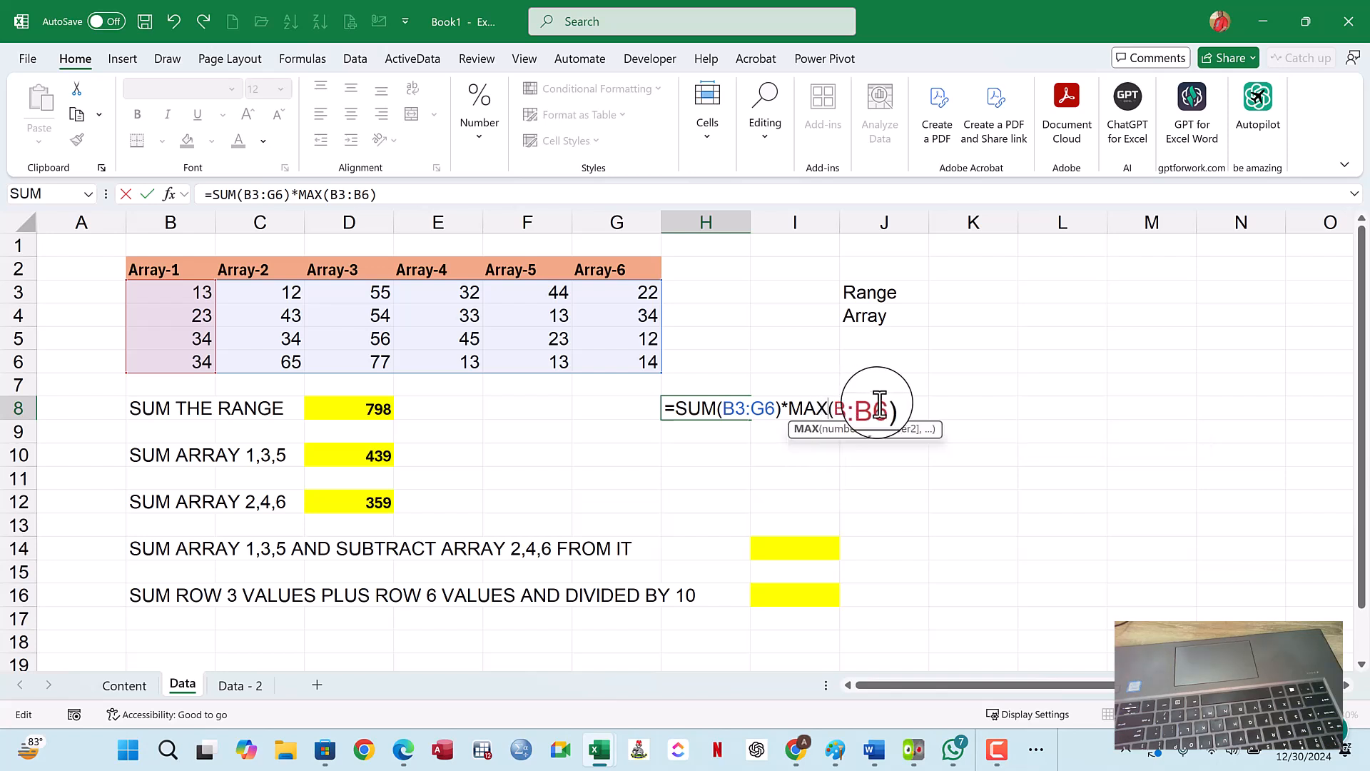
# - Change the multiplication in H8 to addition and enter the formula as =SUM(B3:G6)+MAX(B3:B6)
pyautogui.click(883, 404)
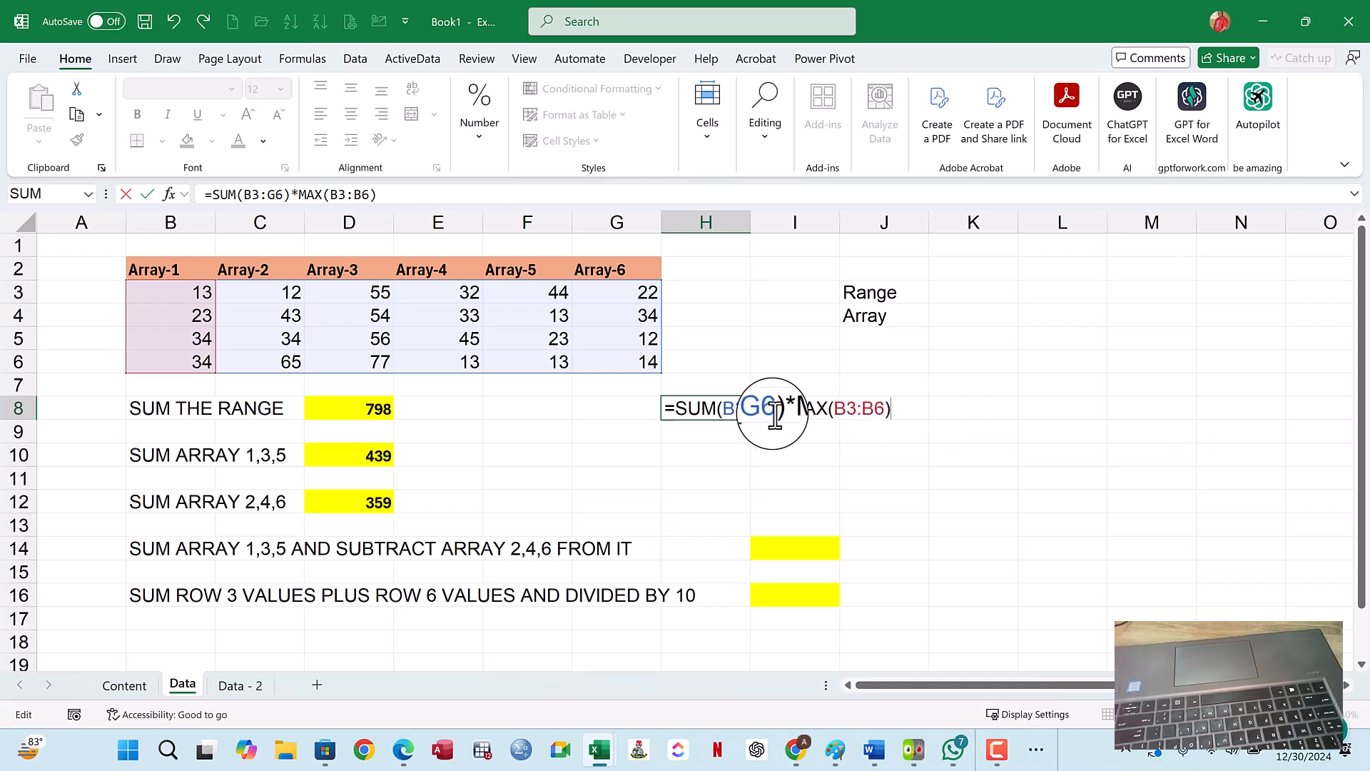
pyautogui.click(785, 408)
pyautogui.press('BackSpace')
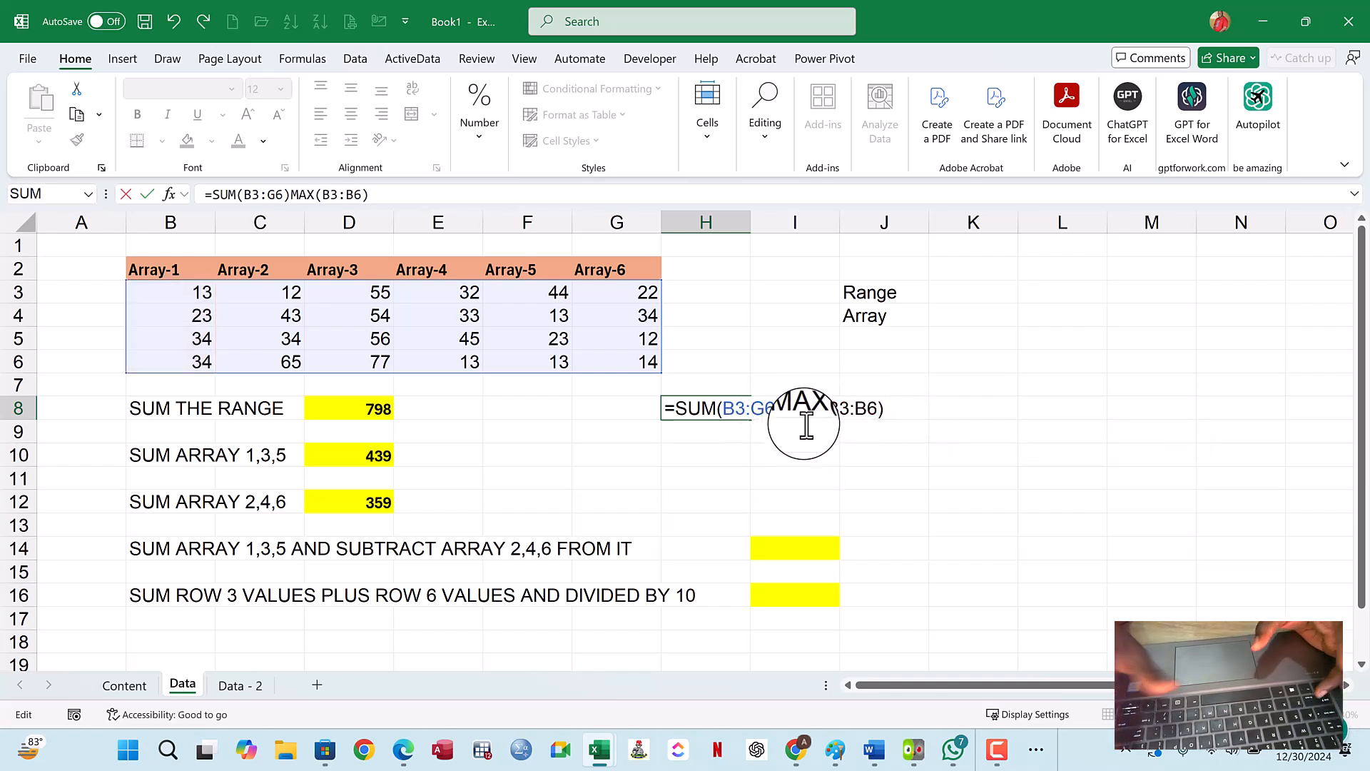
pyautogui.write('+')
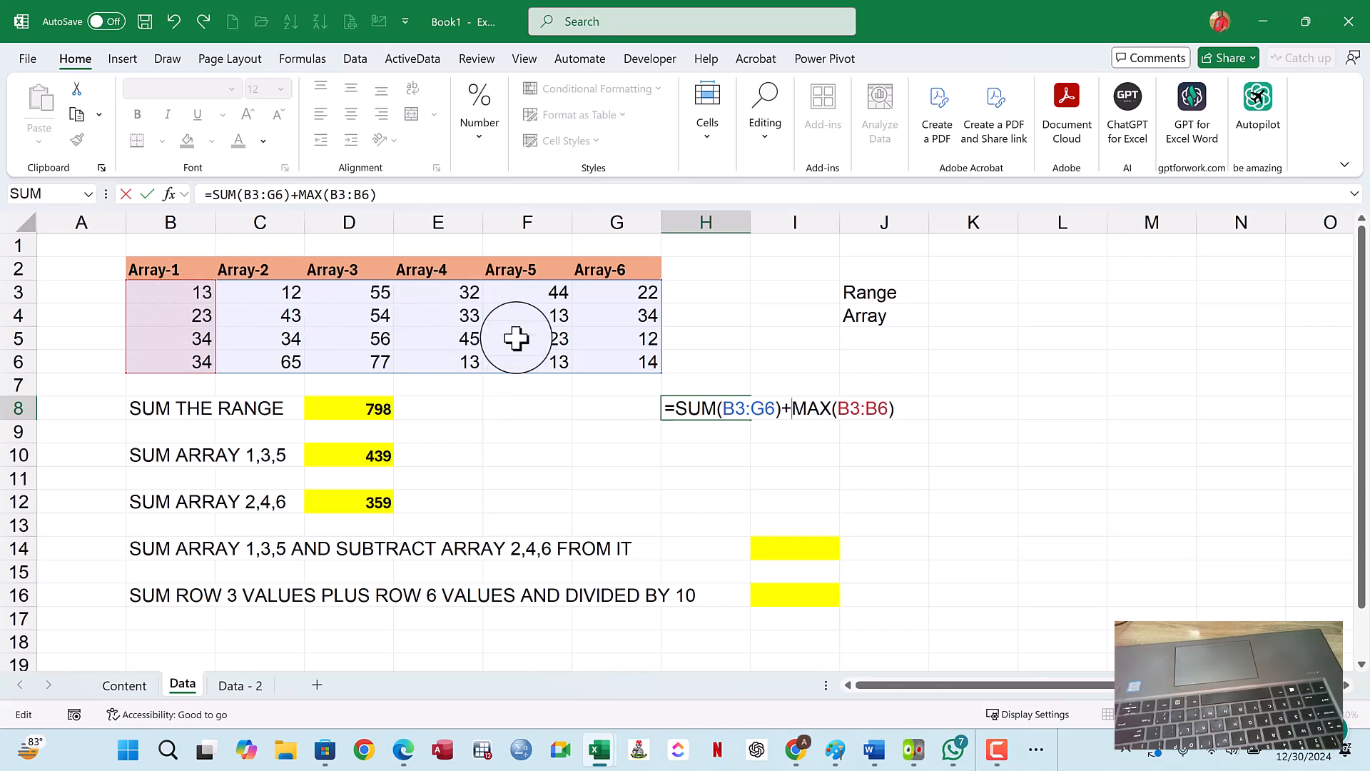
pyautogui.press('Return')
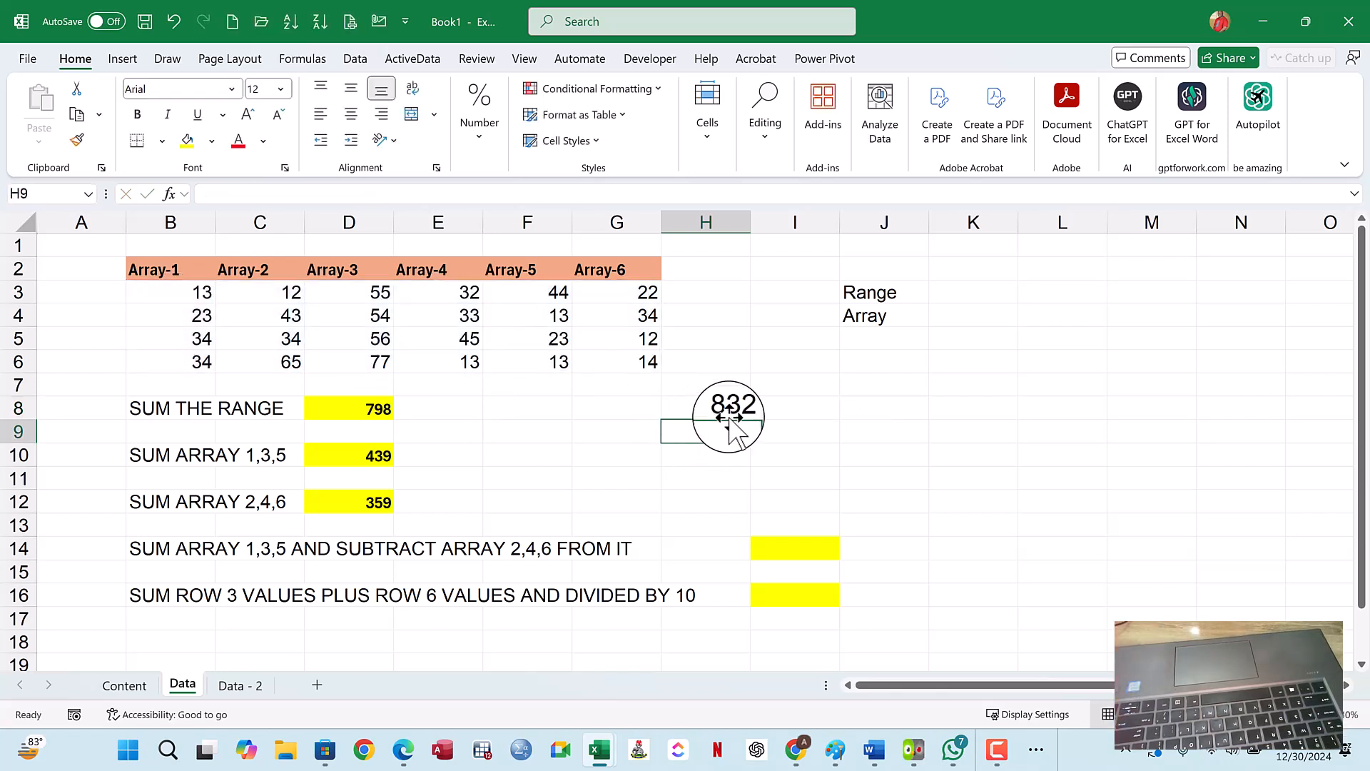
# - Check the H8 formula against the B3:G6 range, the Array-1 values and the range total in D8
pyautogui.click(728, 411)
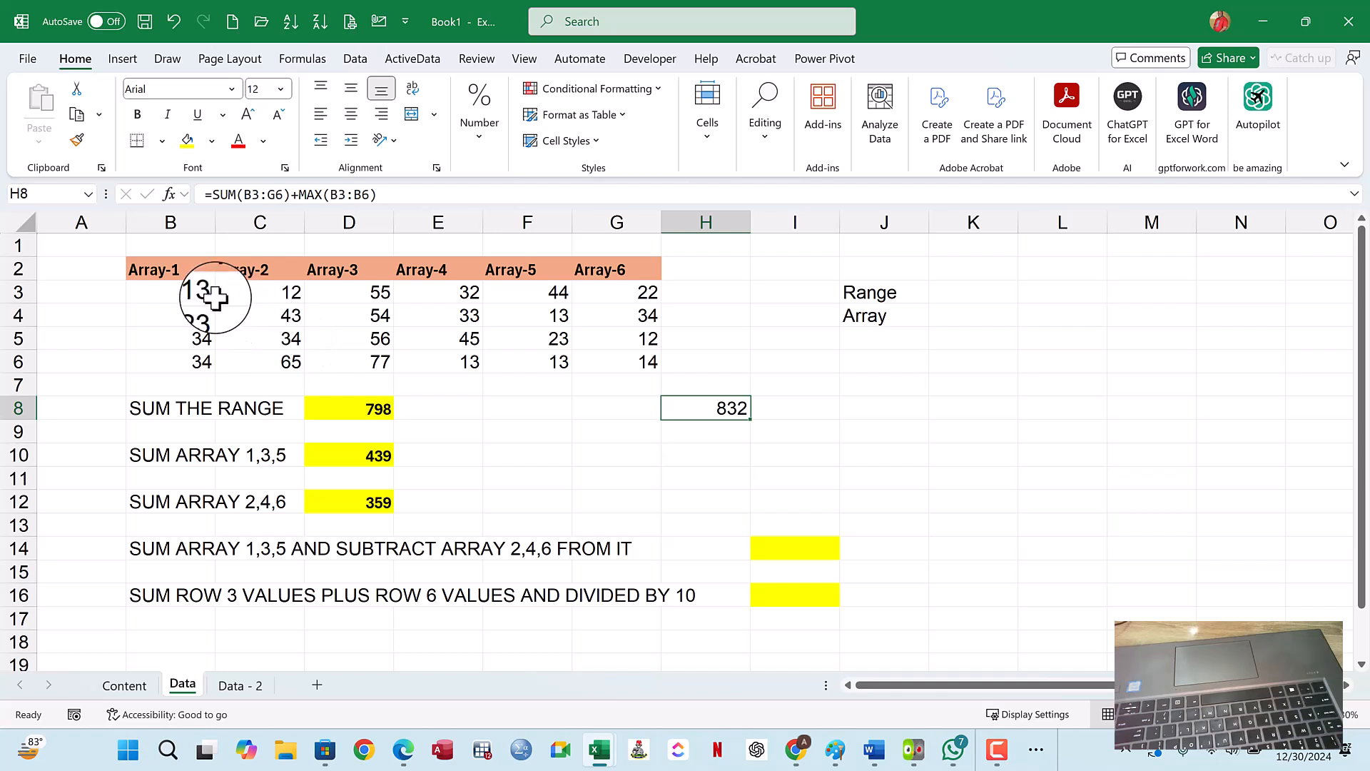
pyautogui.moveTo(178, 292); pyautogui.dragTo(614, 361)
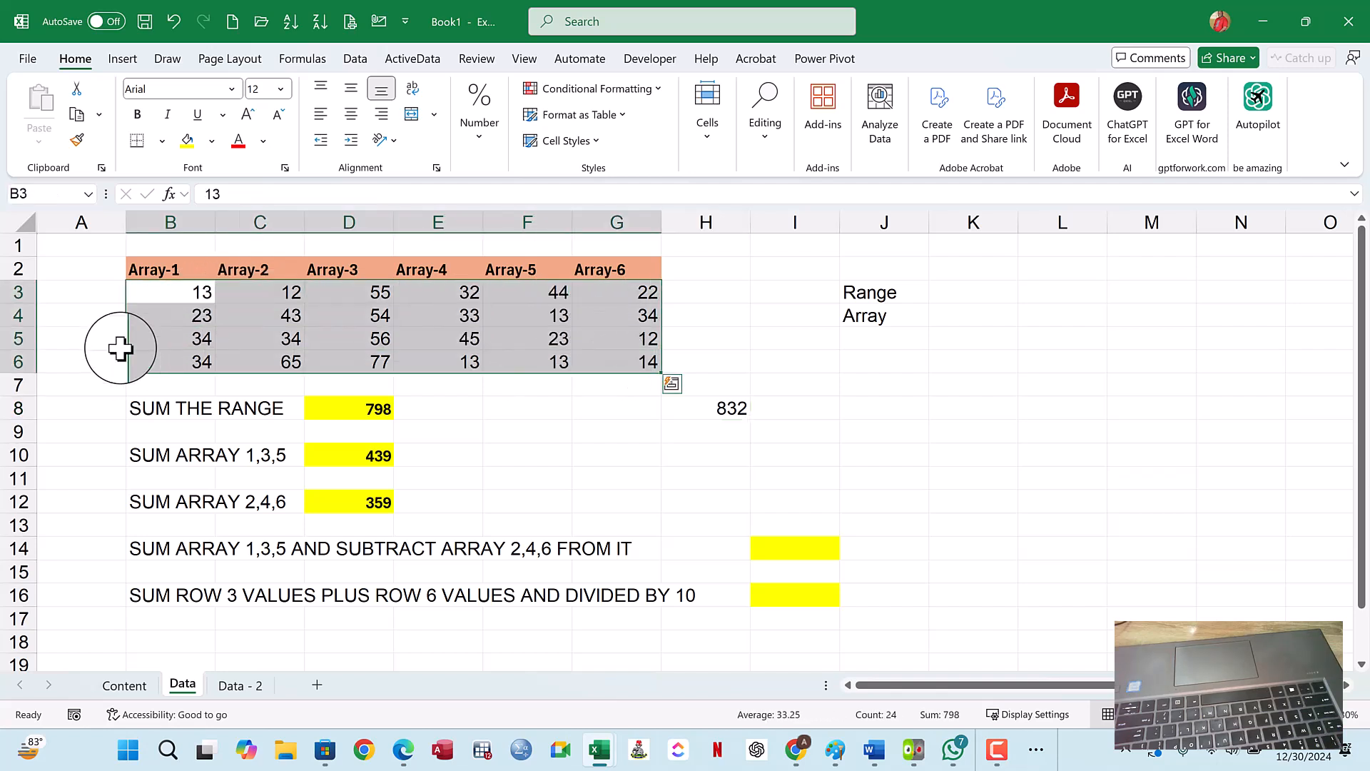
pyautogui.click(187, 340)
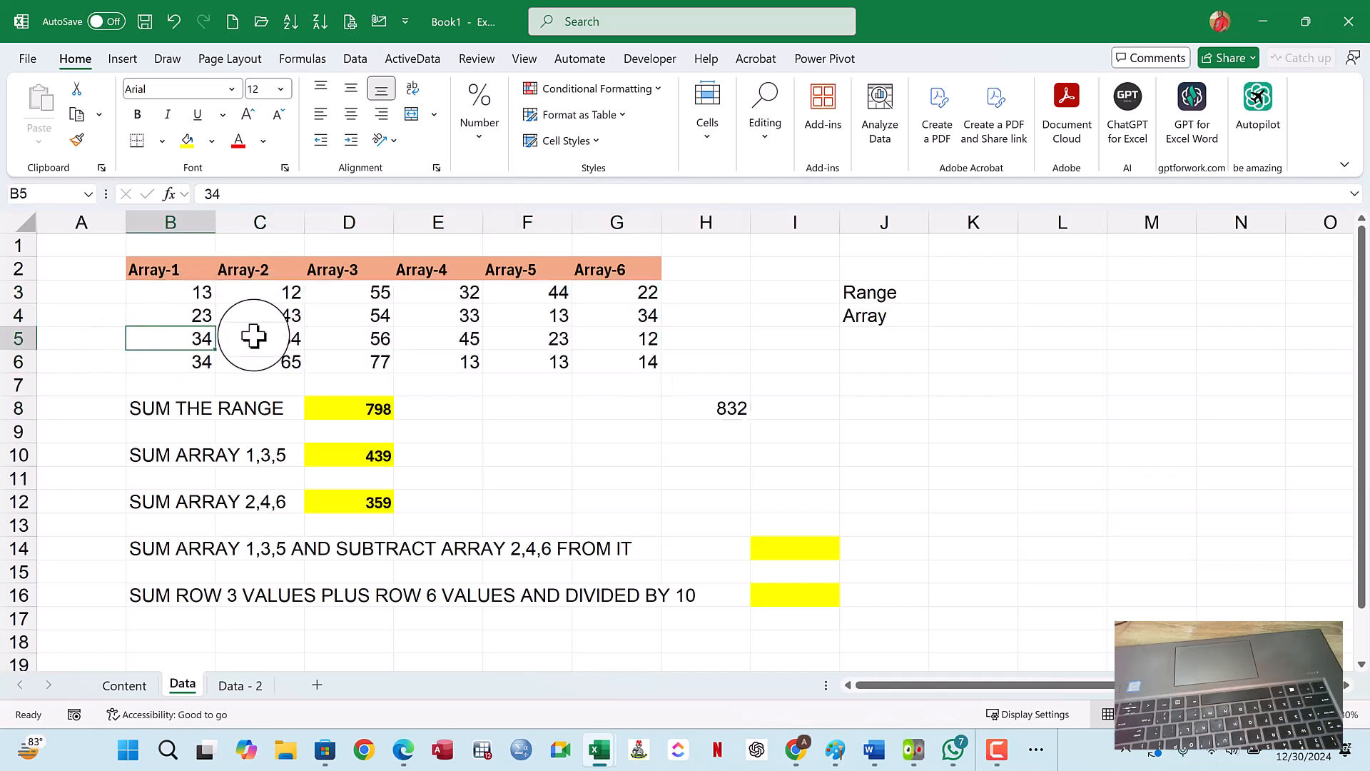
pyautogui.click(742, 409)
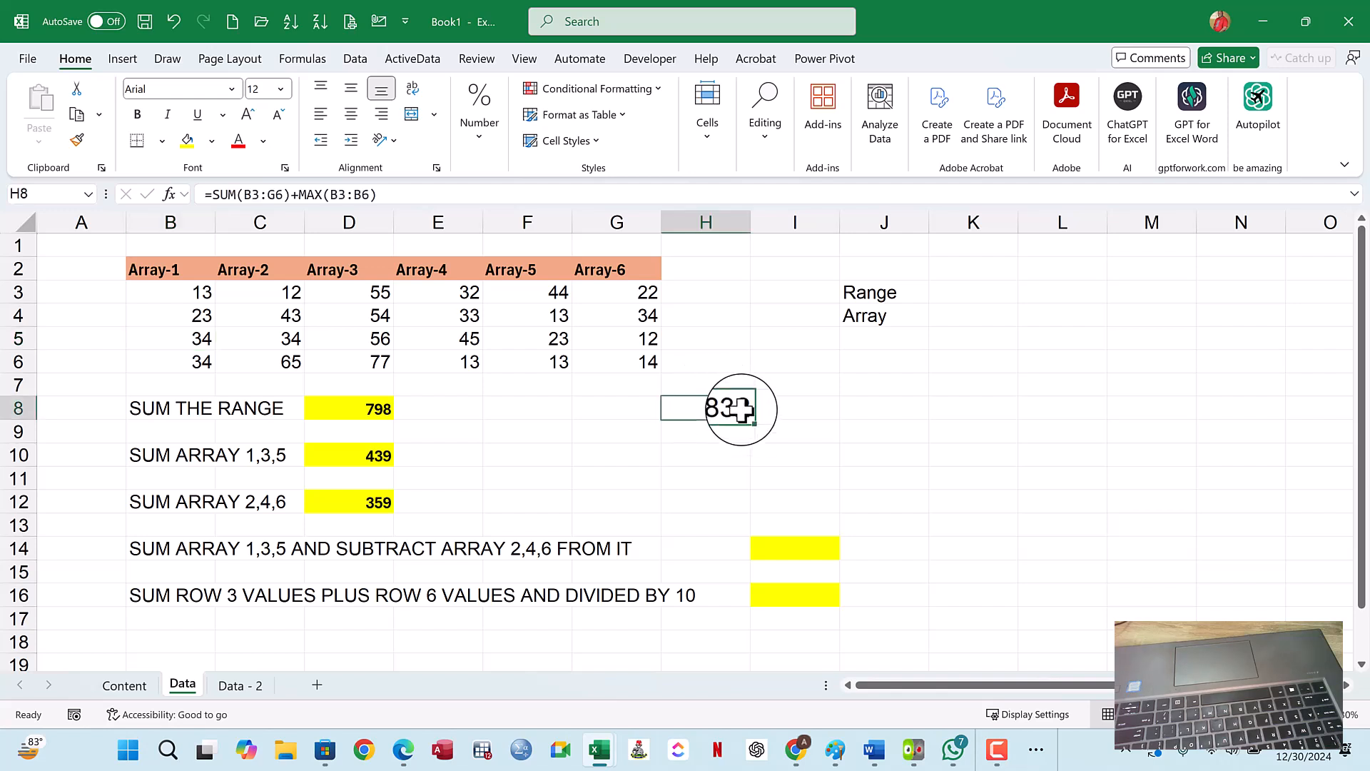
pyautogui.doubleClick(737, 410)
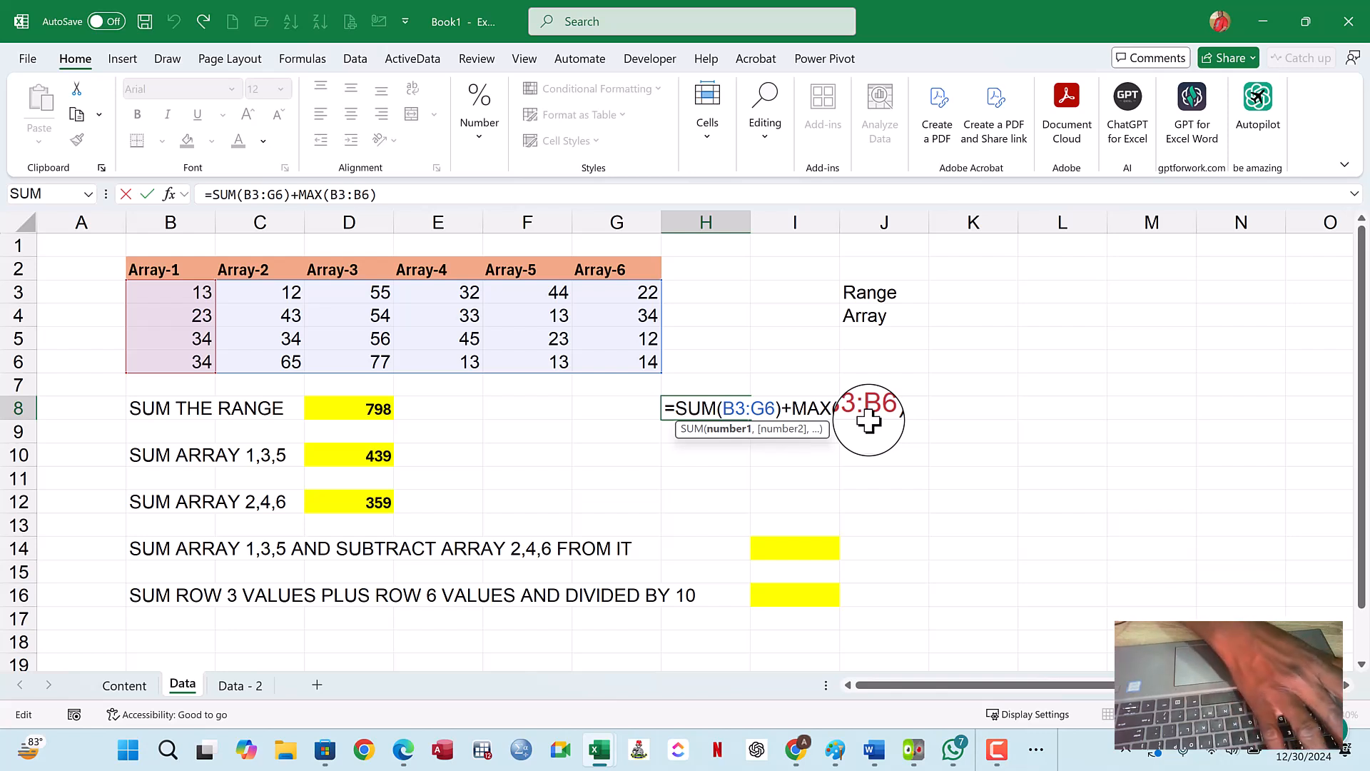
pyautogui.press('Escape')
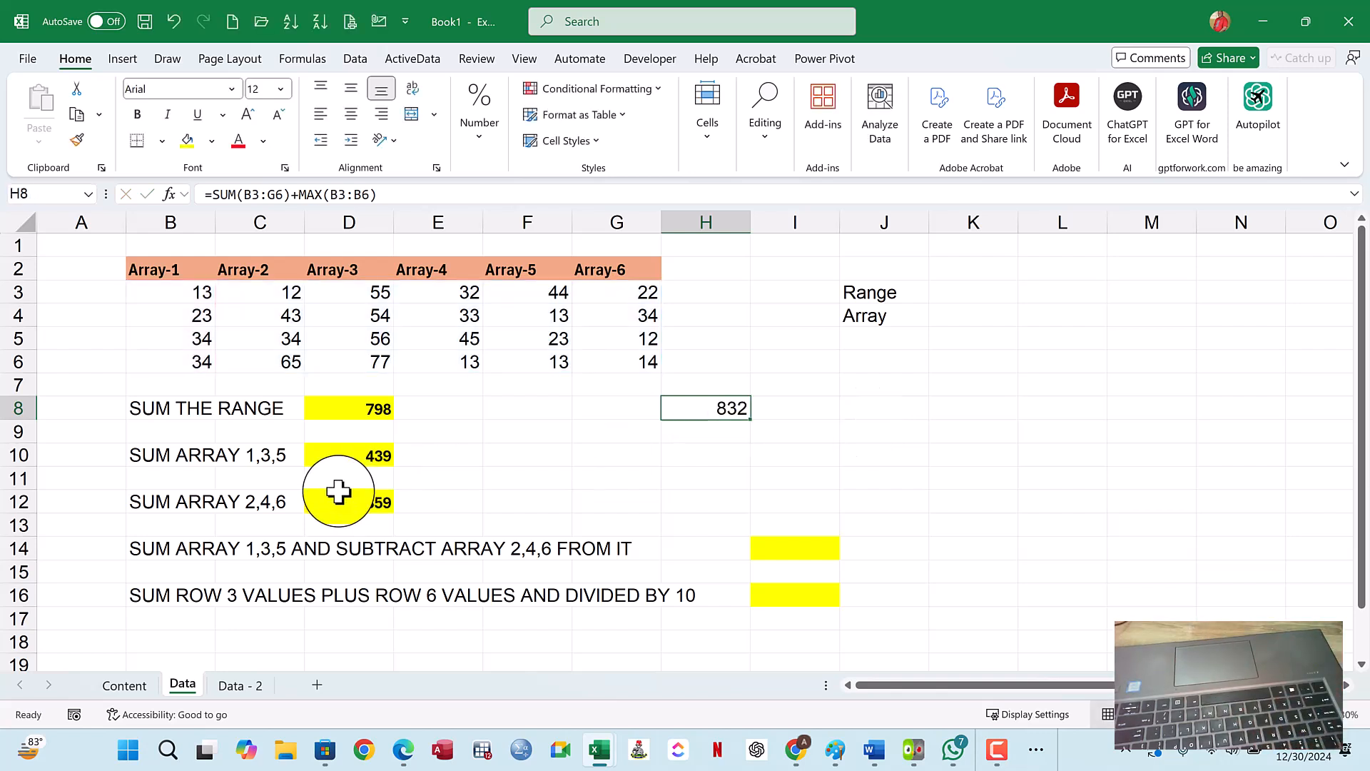
pyautogui.click(369, 410)
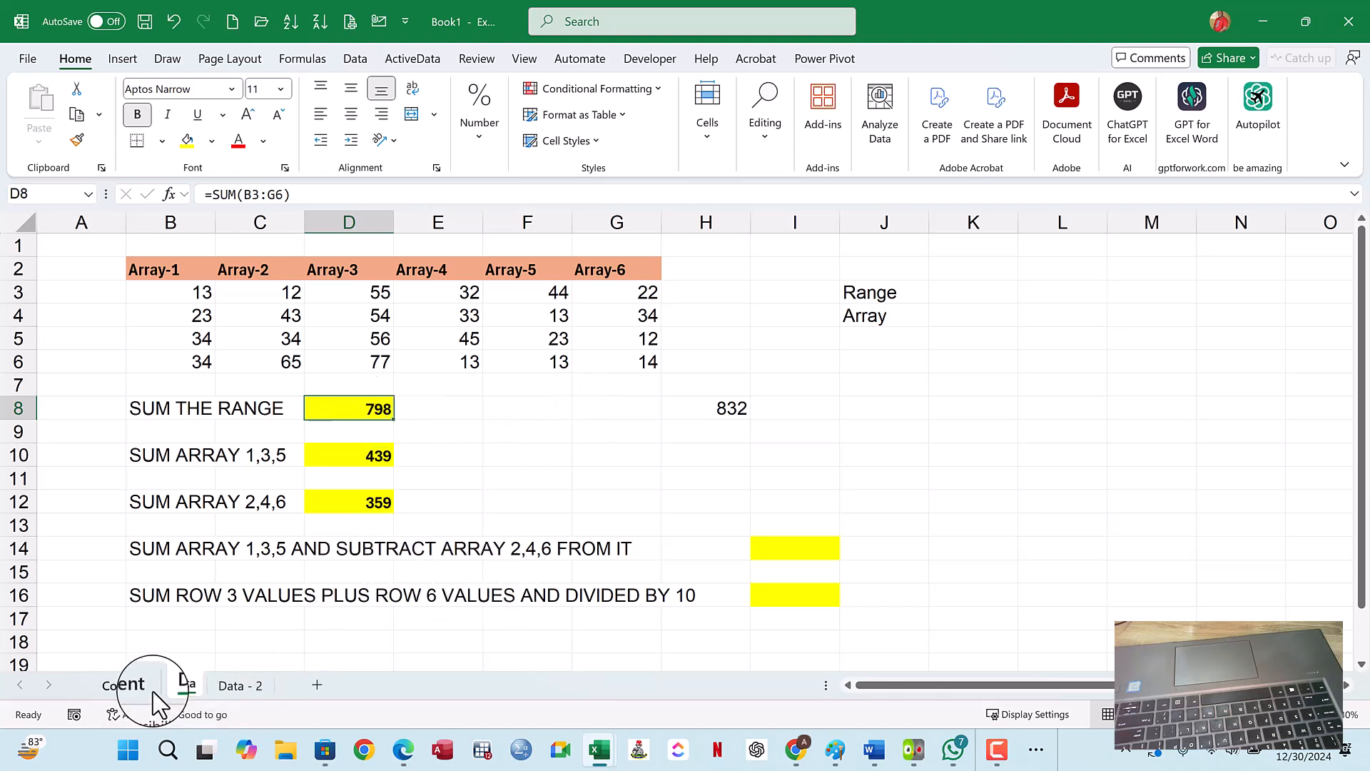
# - Review the methods Nest the SUM Function and Combine with another Function on the Content sheet
pyautogui.click(132, 685)
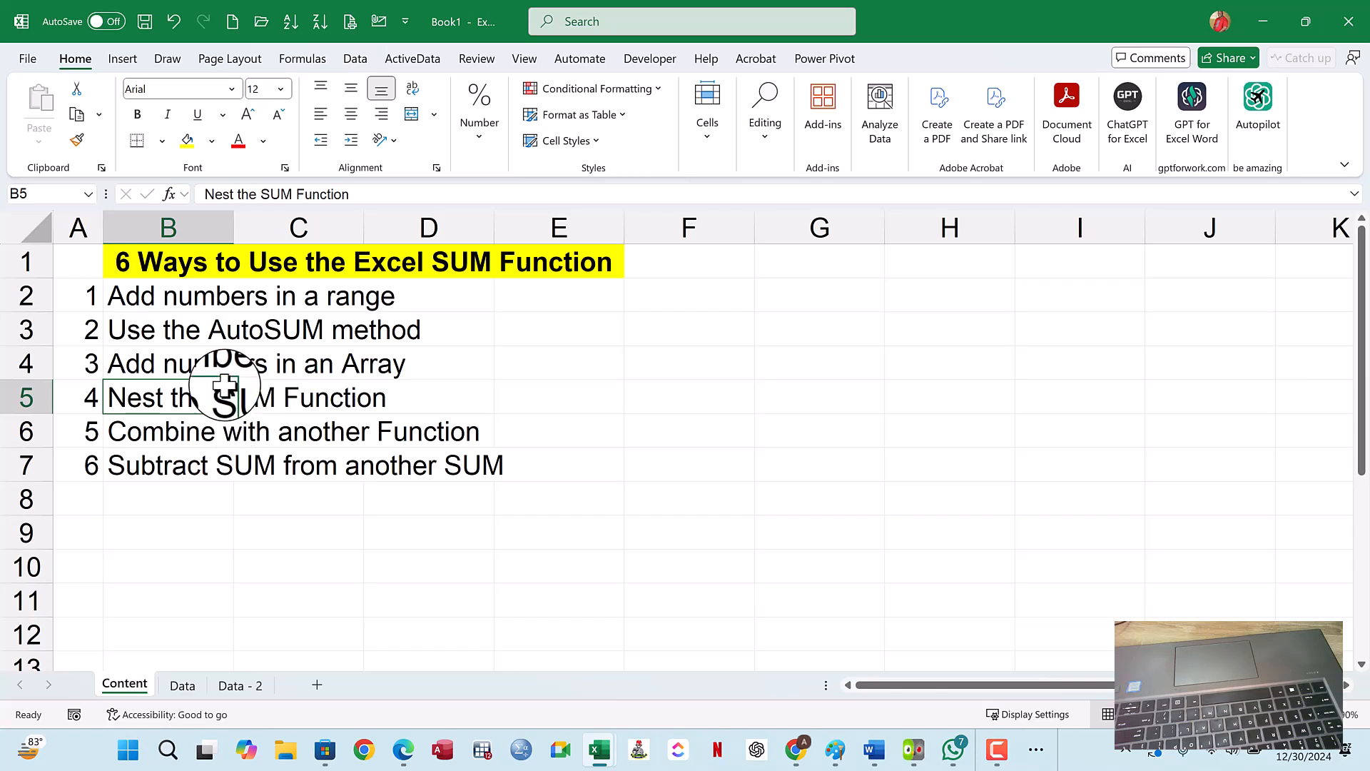
pyautogui.click(201, 431)
pyautogui.click(174, 396)
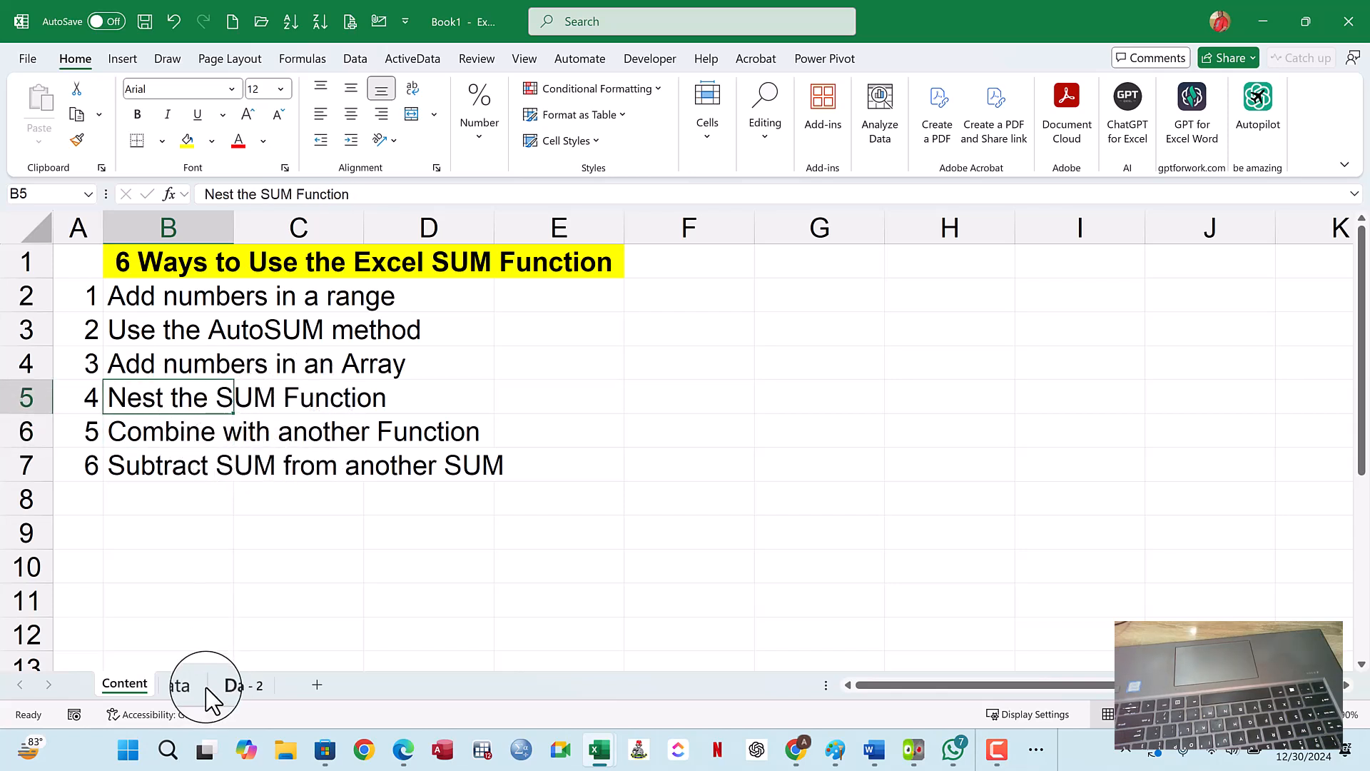
# - Start a formula in J8 of the Data sheet with =SUM(B3:G6)+
pyautogui.click(183, 685)
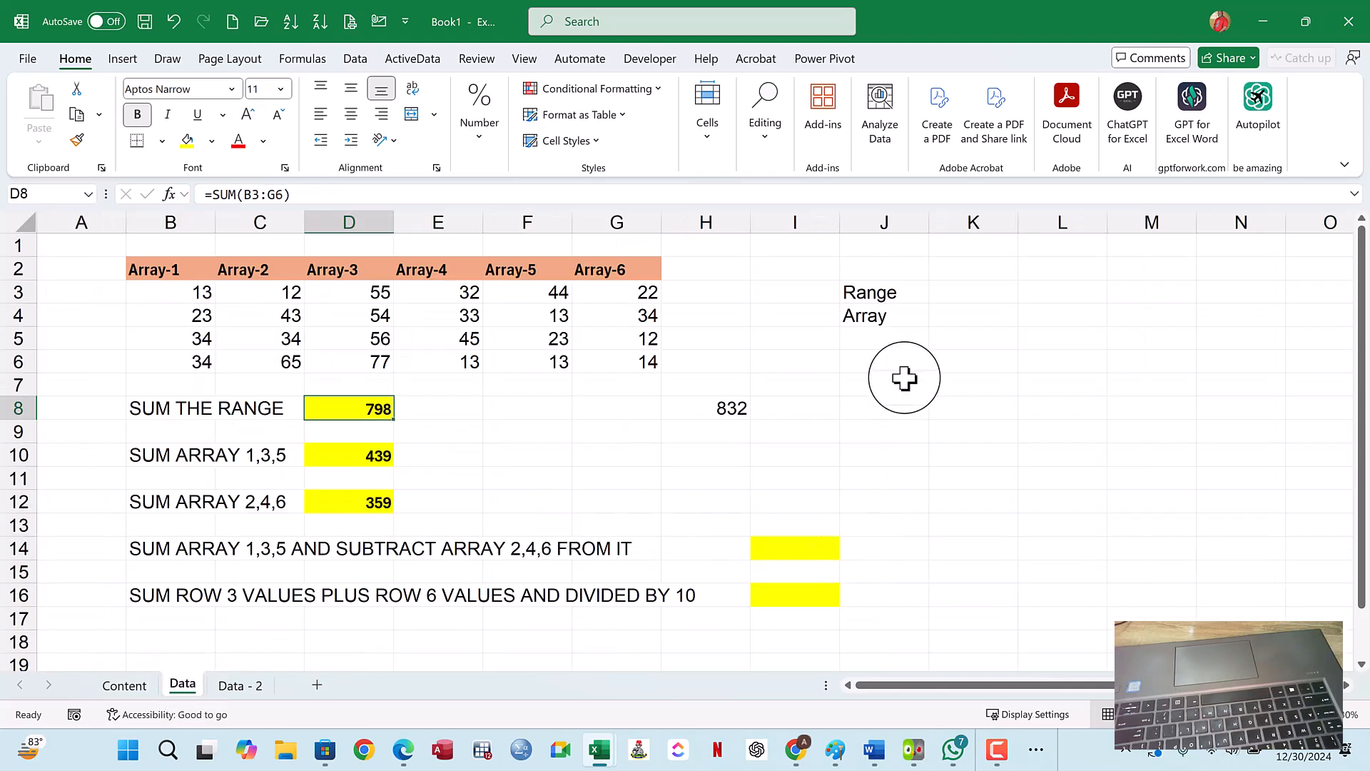
pyautogui.click(877, 405)
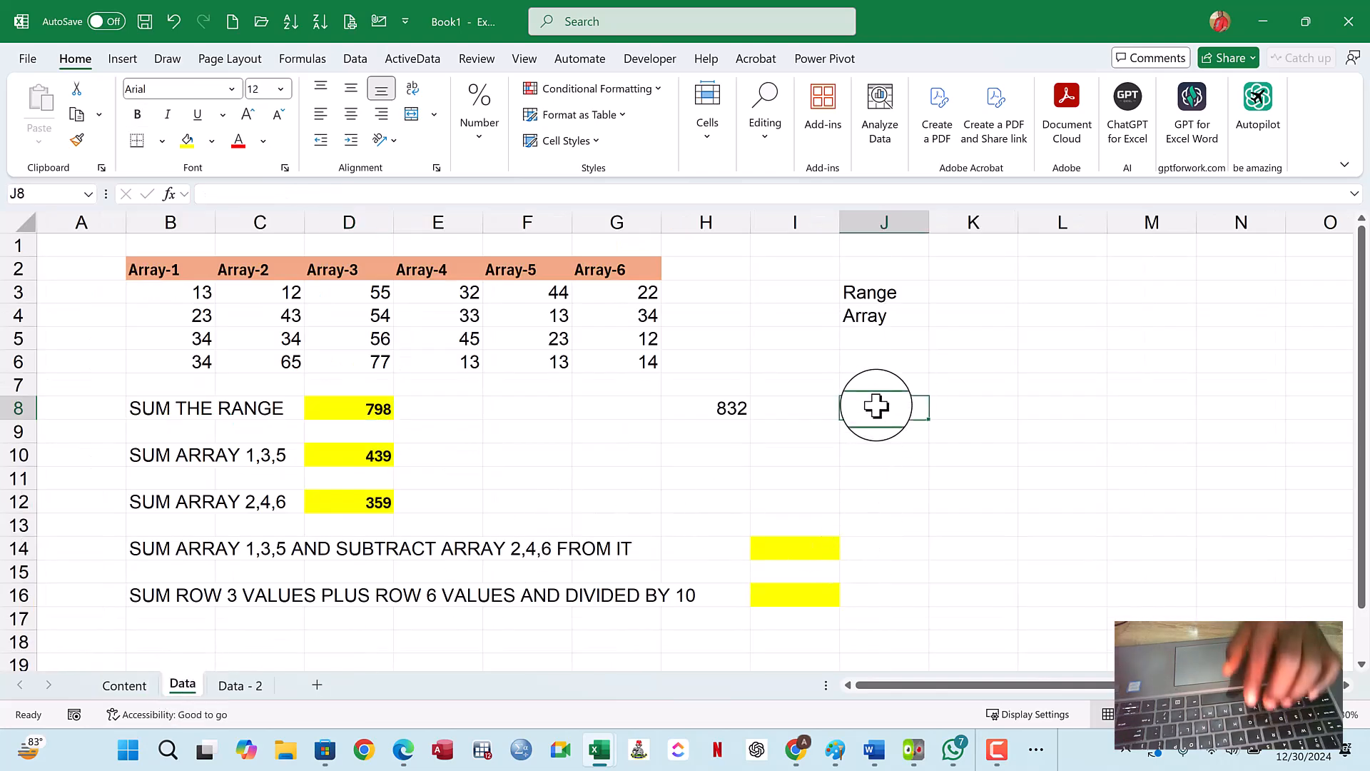
pyautogui.write('=')
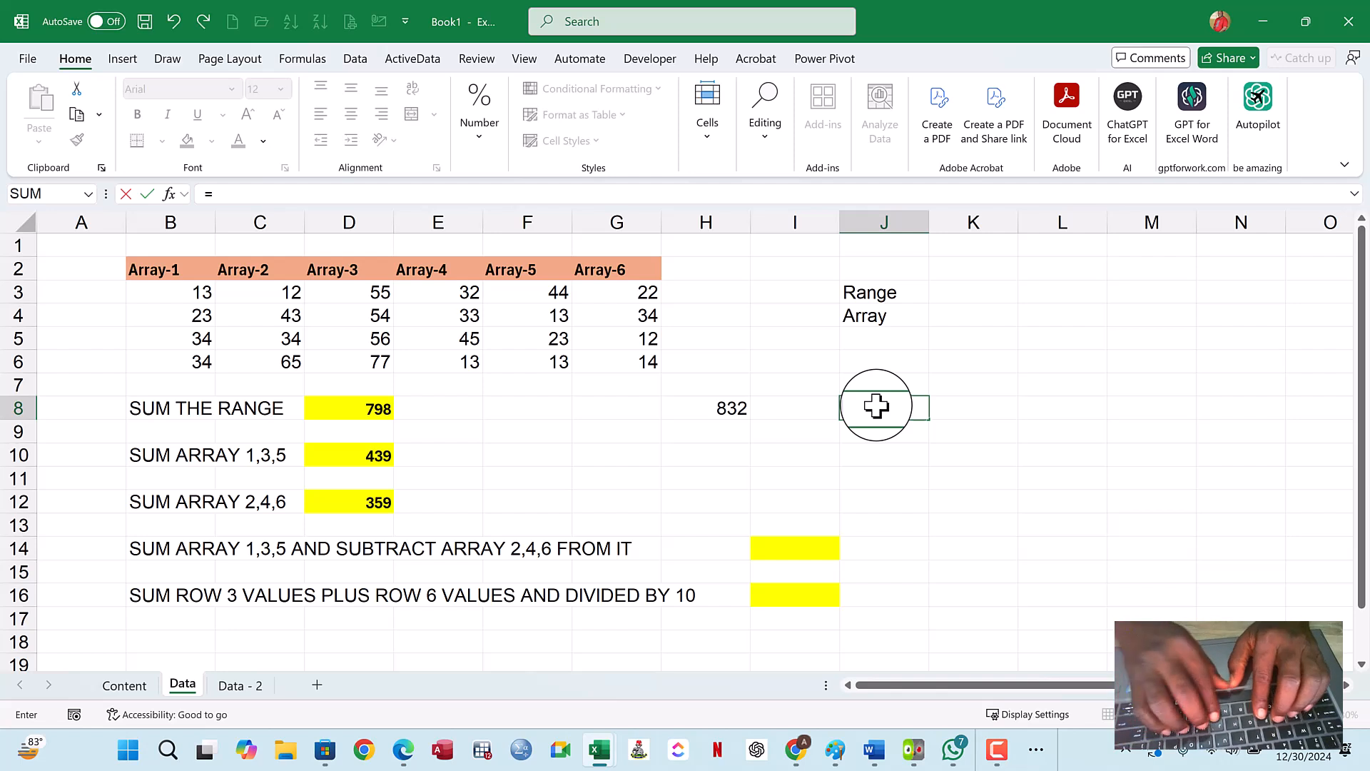
pyautogui.write('su')
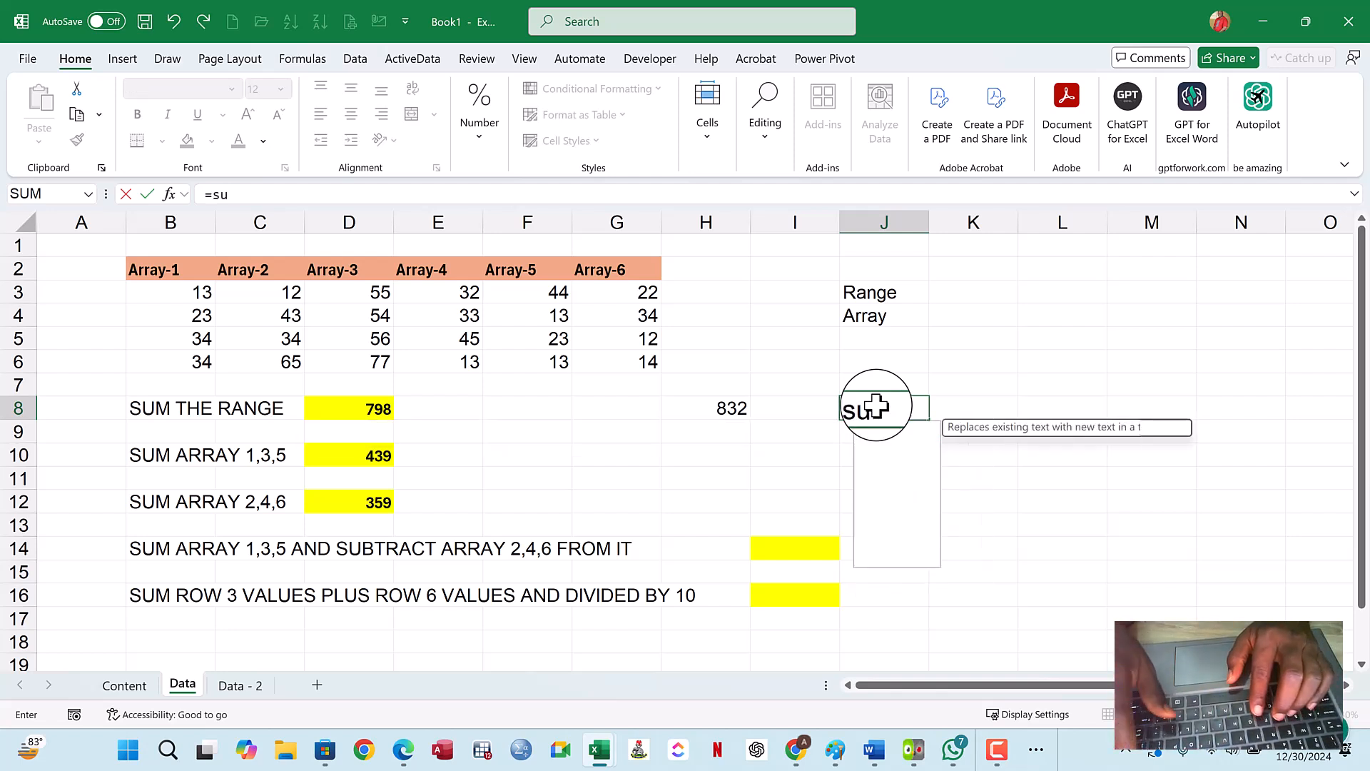
pyautogui.press('BackSpace')
pyautogui.press('BackSpace')
pyautogui.write('S')
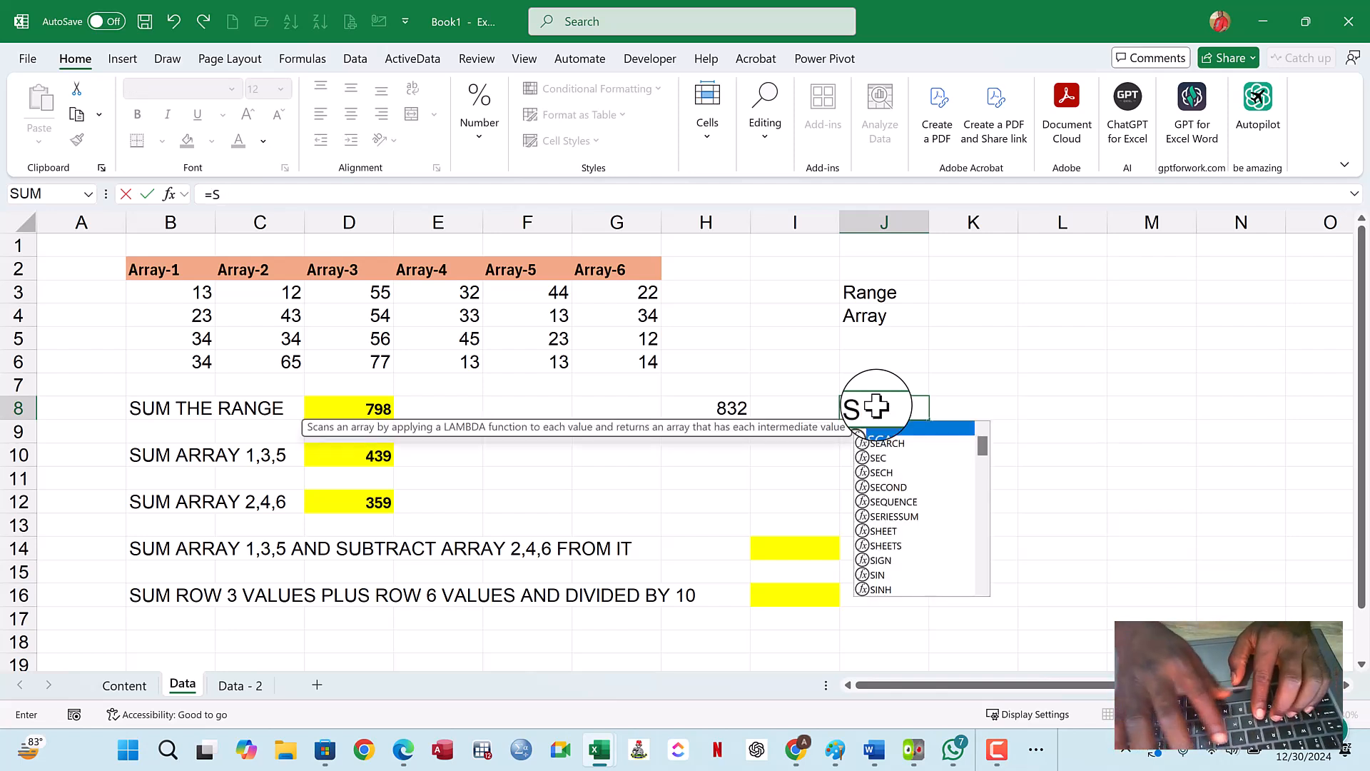
pyautogui.write('UM(')
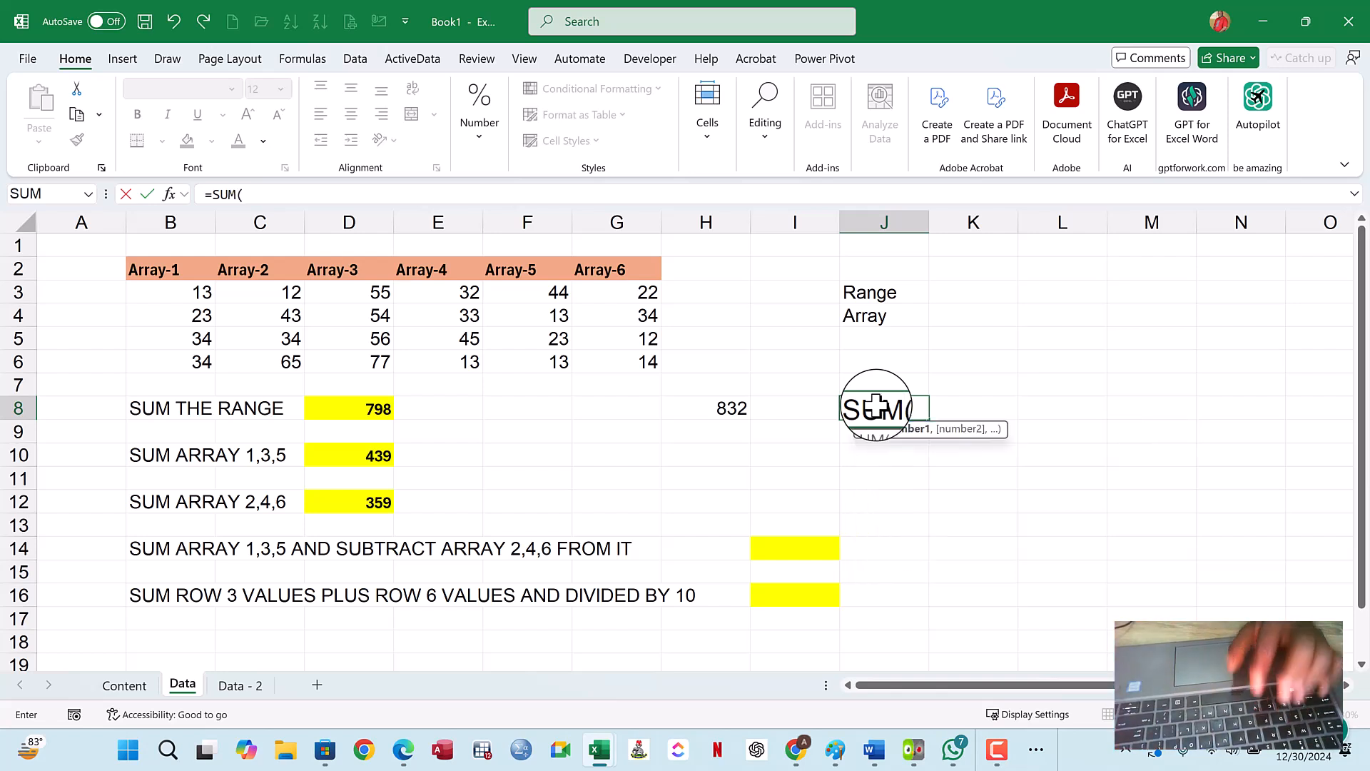
pyautogui.moveTo(181, 293); pyautogui.dragTo(611, 362)
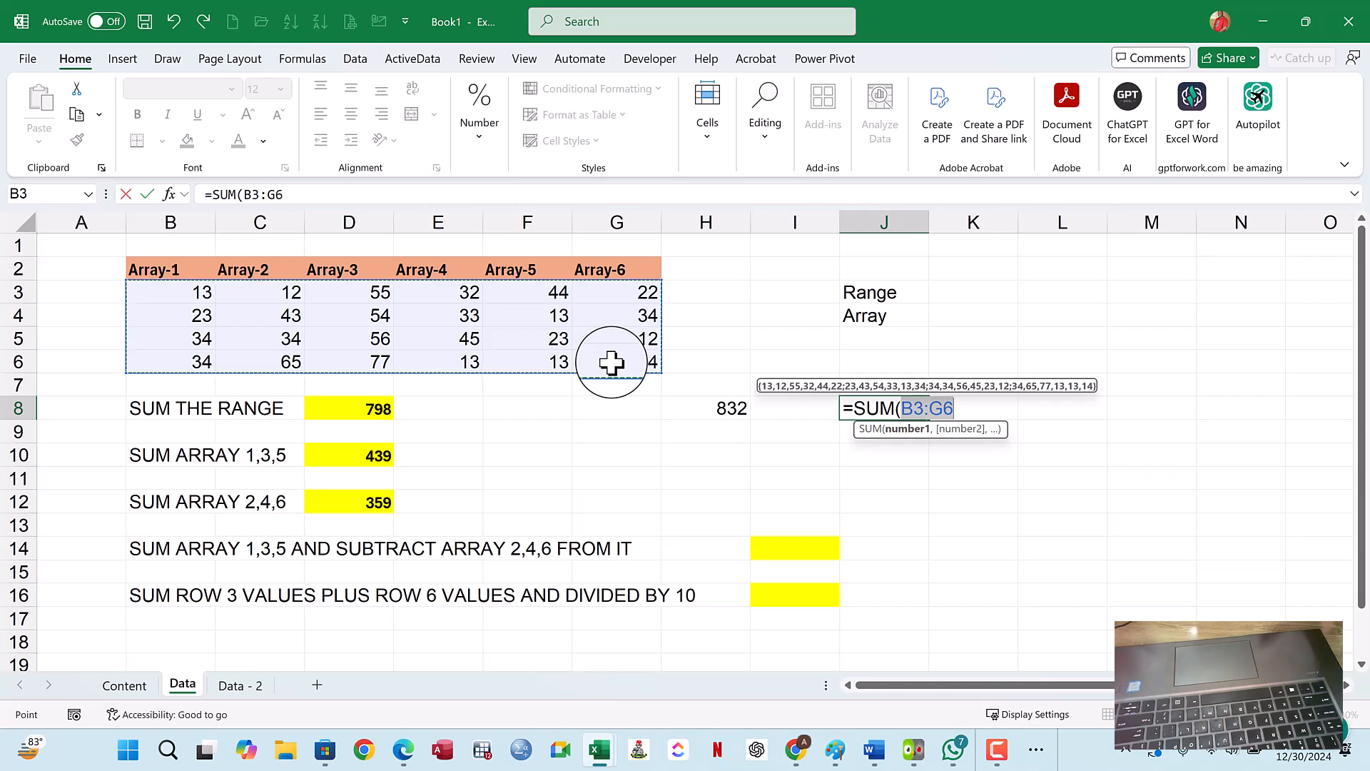
pyautogui.write(')+')
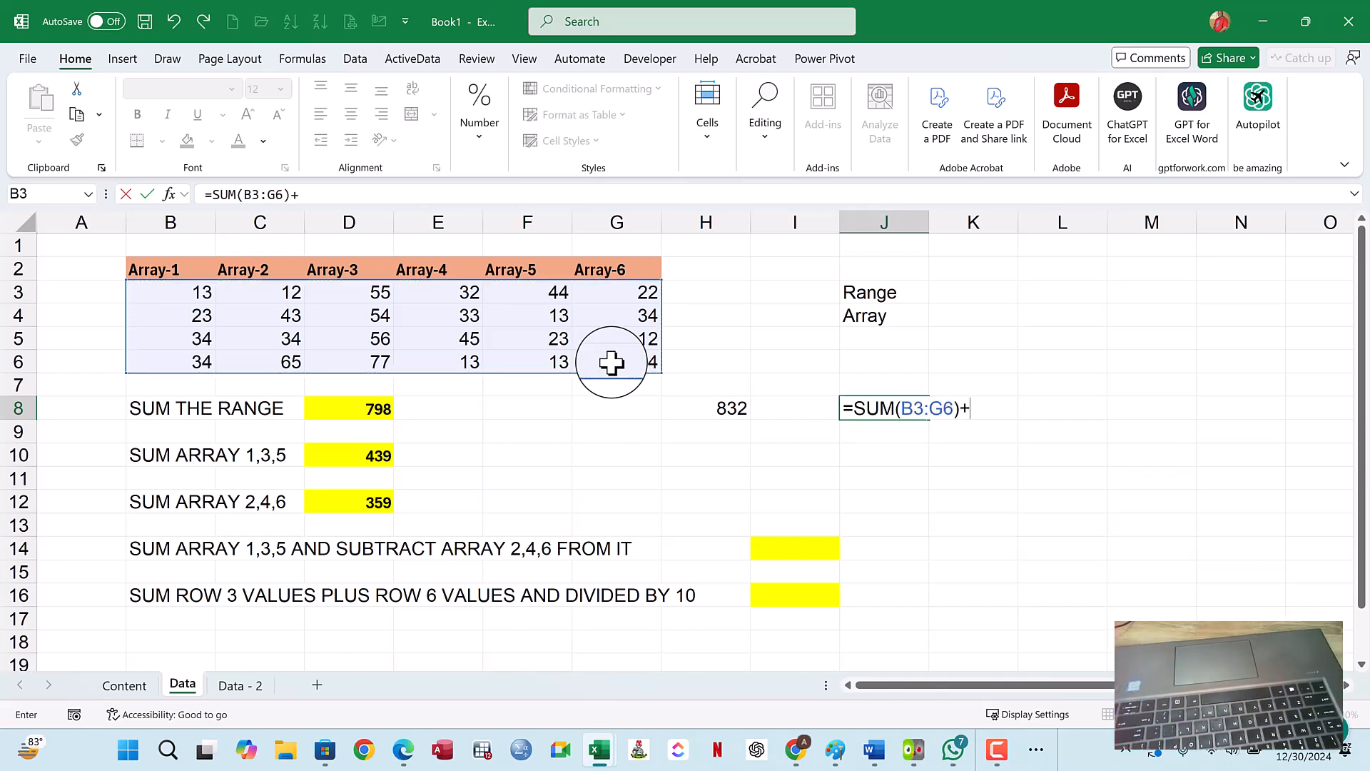
# - Continue the J8 formula on the Data - 2 sheet, at the start of the Score column
pyautogui.click(245, 696)
pyautogui.scroll(3, 368, 332)
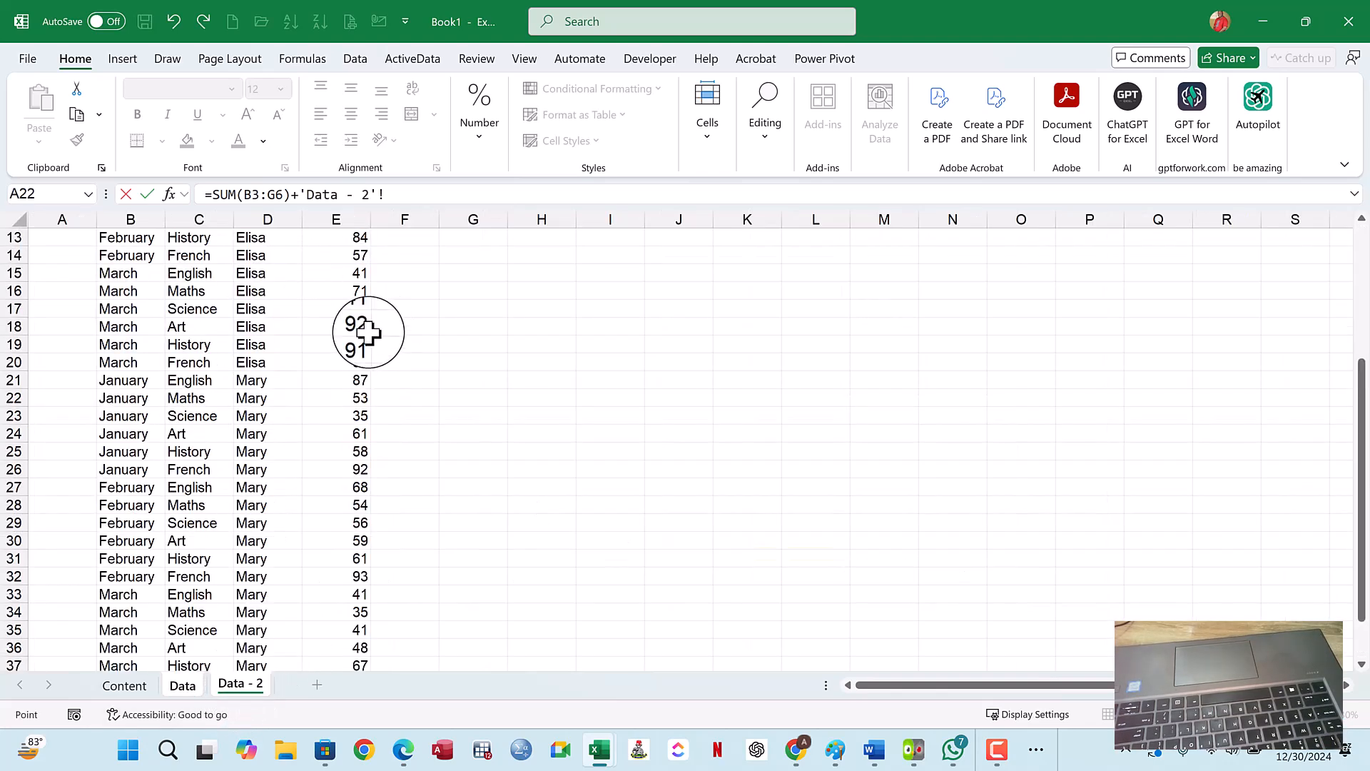
pyautogui.scroll(4, 367, 332)
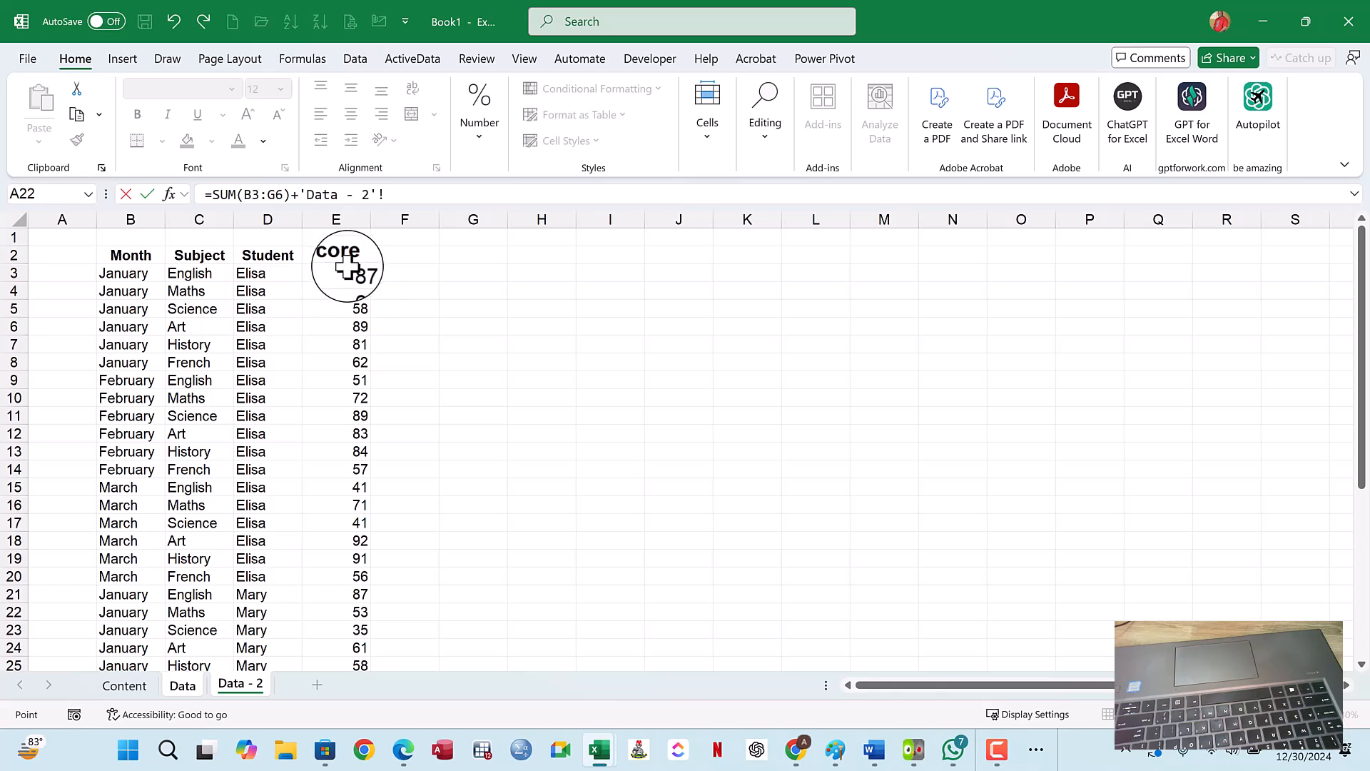
pyautogui.moveTo(347, 276)
pyautogui.mouseDown()
pyautogui.moveTo(355, 319)
pyautogui.moveTo(352, 279)
pyautogui.mouseUp()
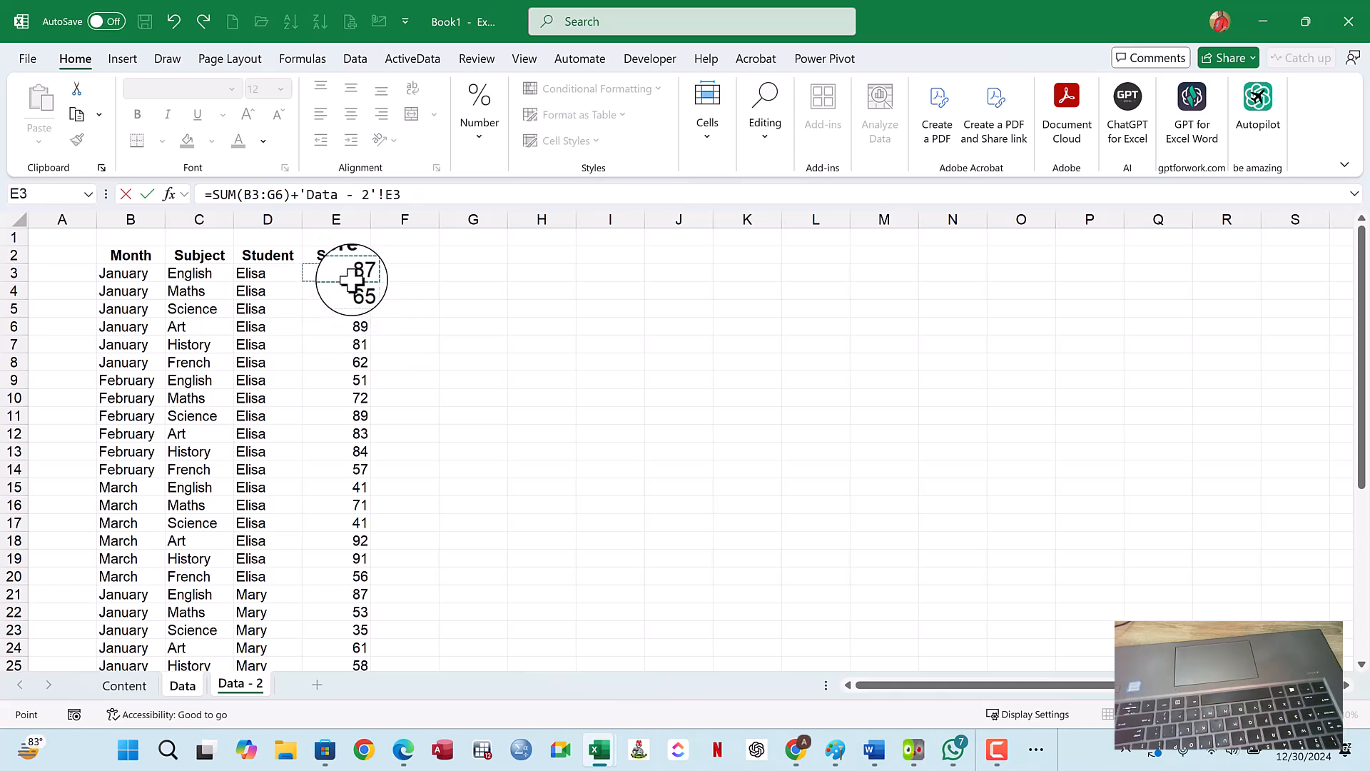
pyautogui.click(306, 194)
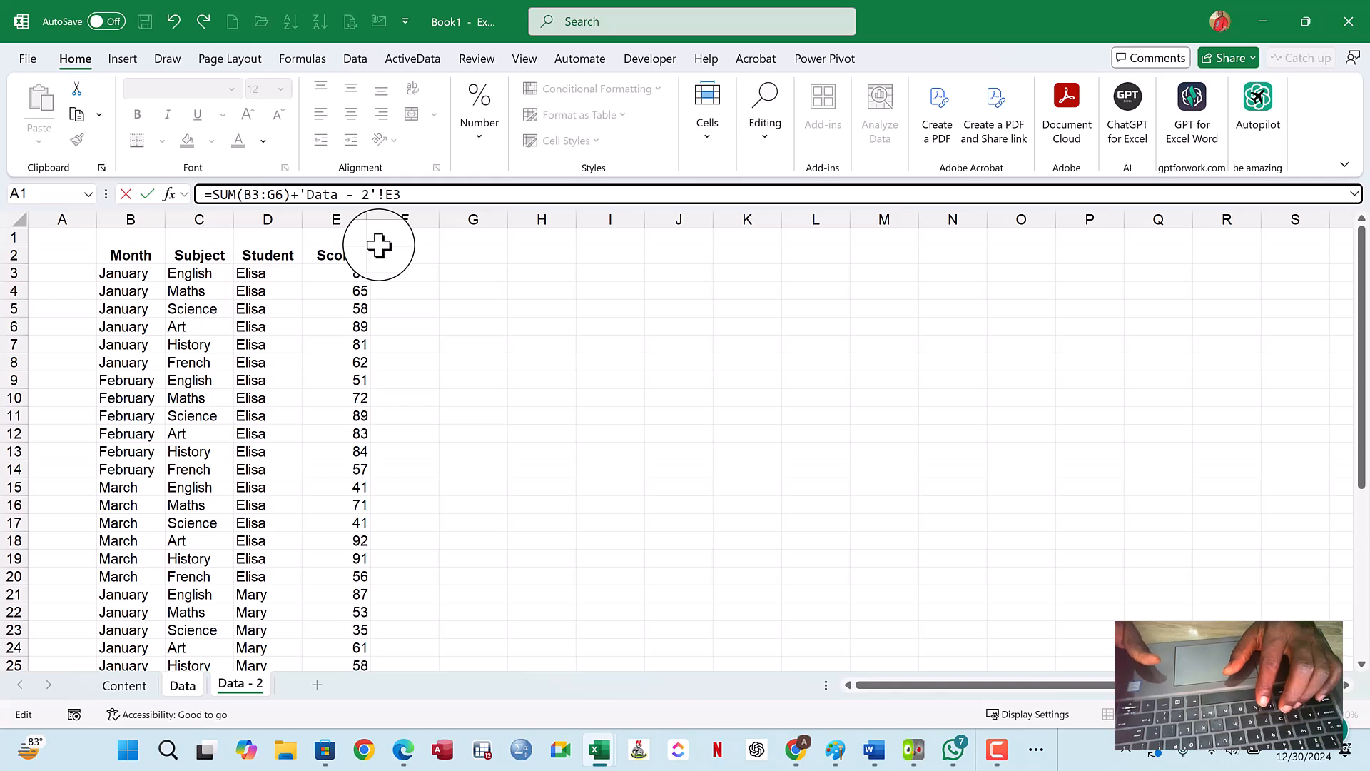
pyautogui.press('BackSpace')
pyautogui.press('BackSpace')
pyautogui.press('BackSpace')
pyautogui.press('BackSpace')
pyautogui.press('BackSpace')
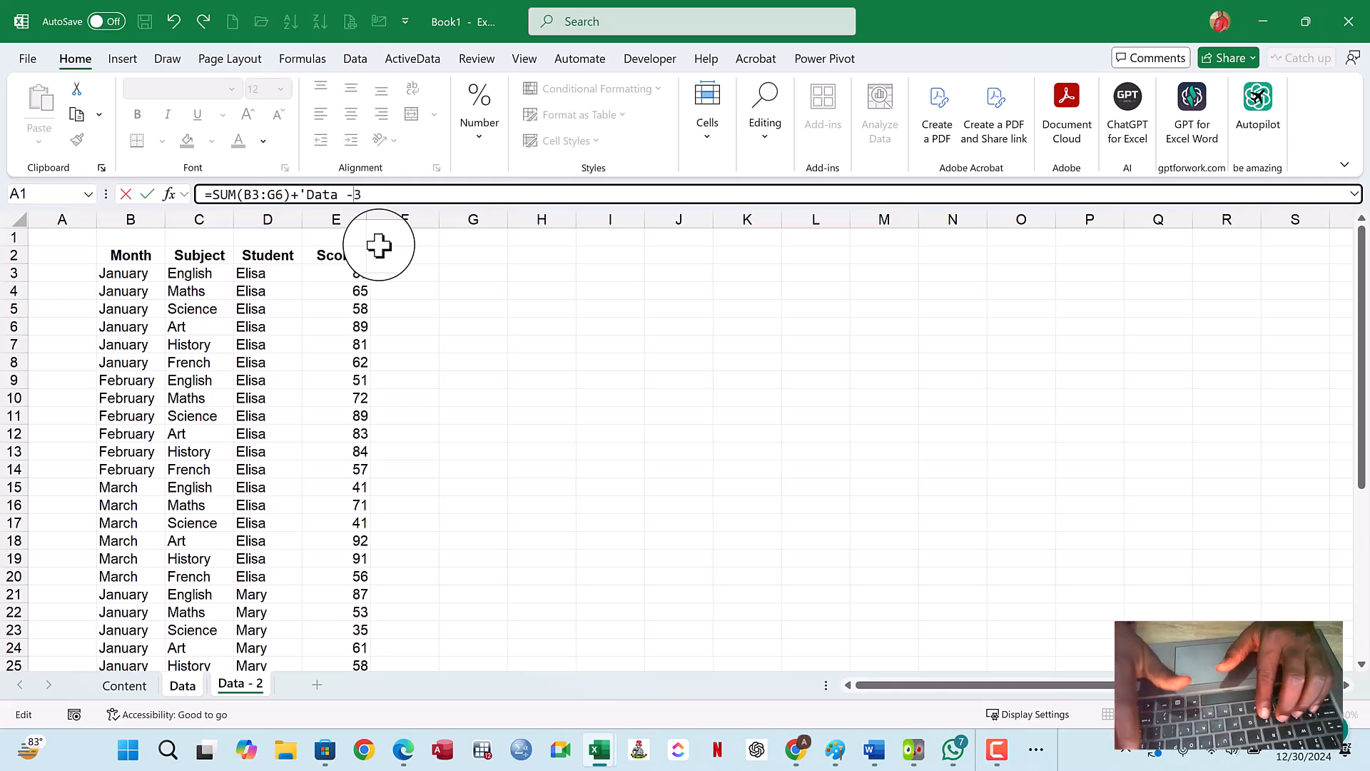
pyautogui.press('BackSpace')
pyautogui.press('BackSpace')
pyautogui.press('BackSpace')
pyautogui.press('BackSpace')
pyautogui.press('BackSpace')
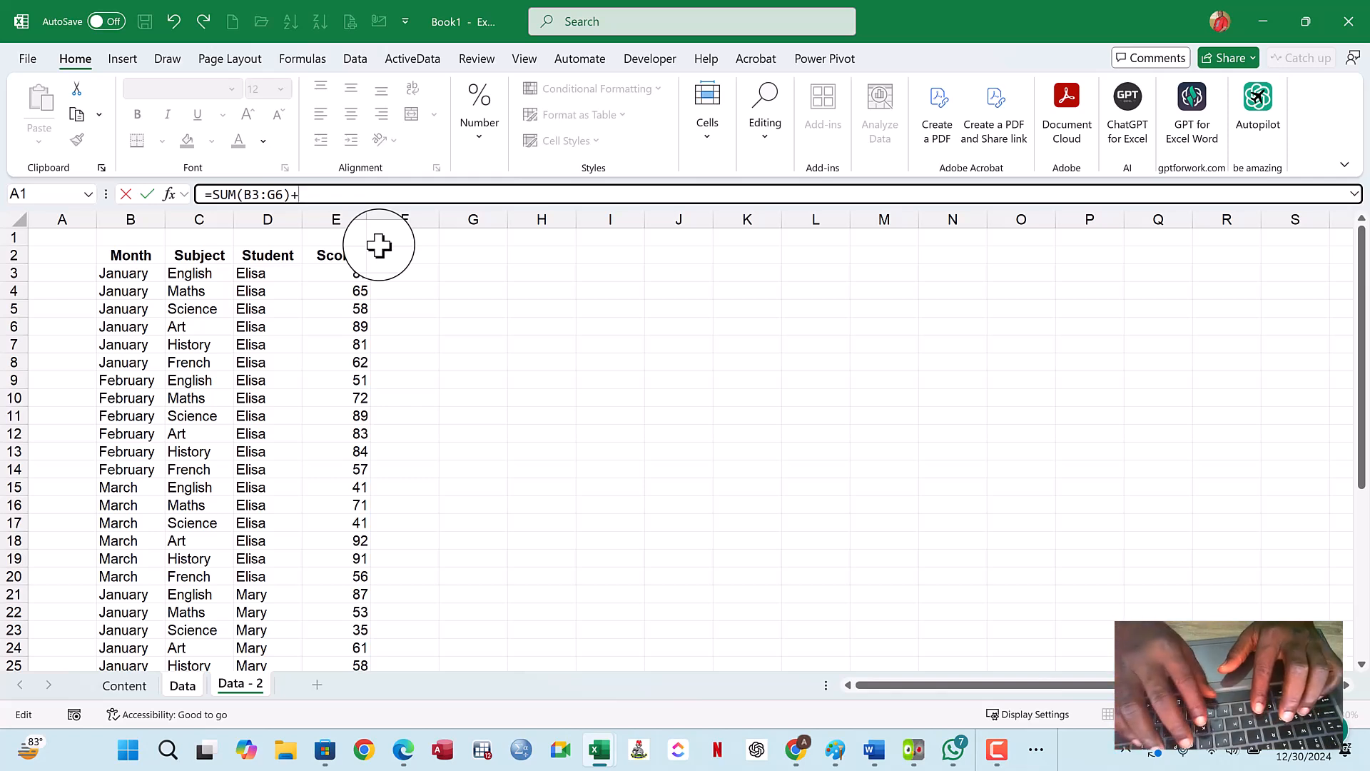
# - Add the sum of all scores in E3:E38 and enter the formula as =SUM(B3:G6)+SUM('Data - 2'!E3:E38)
pyautogui.write('SUM')
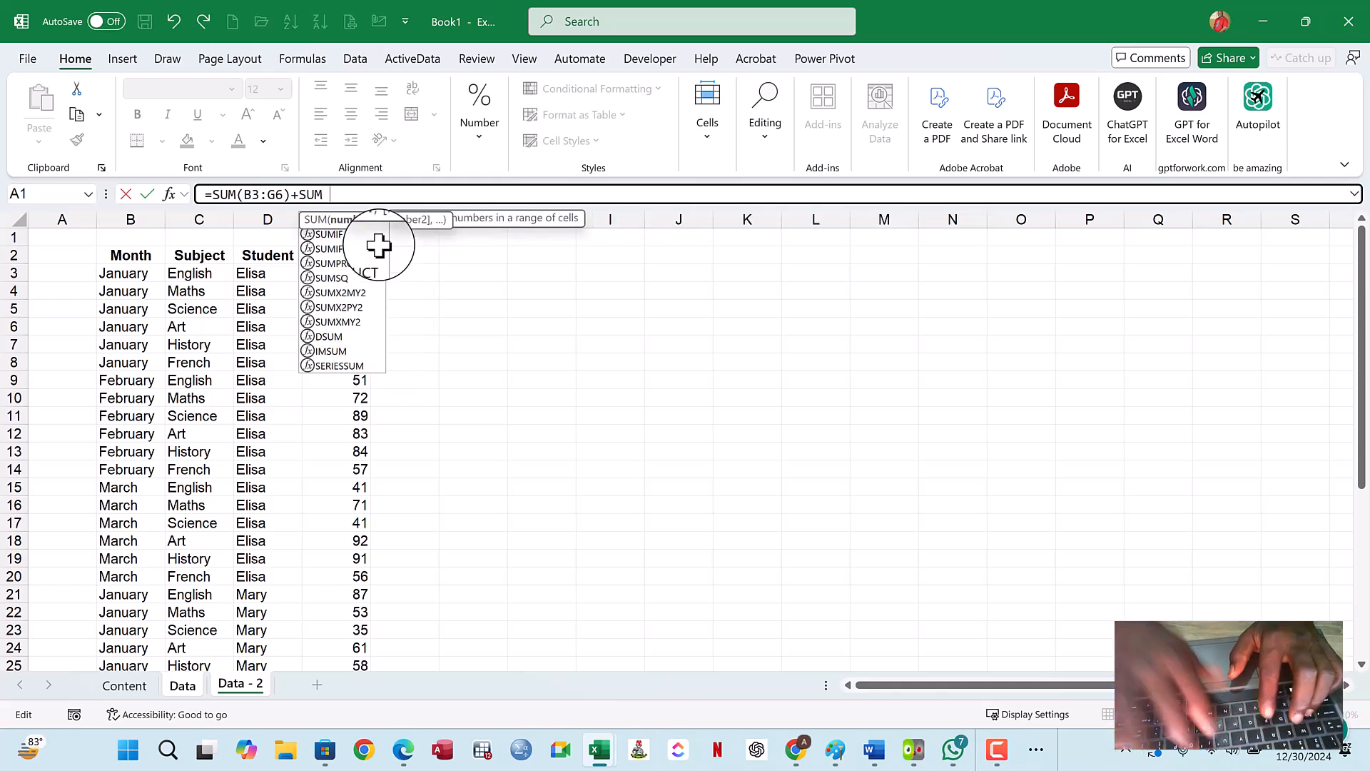
pyautogui.write('(')
pyautogui.moveTo(361, 272); pyautogui.dragTo(337, 618)
pyautogui.press('BackSpace')
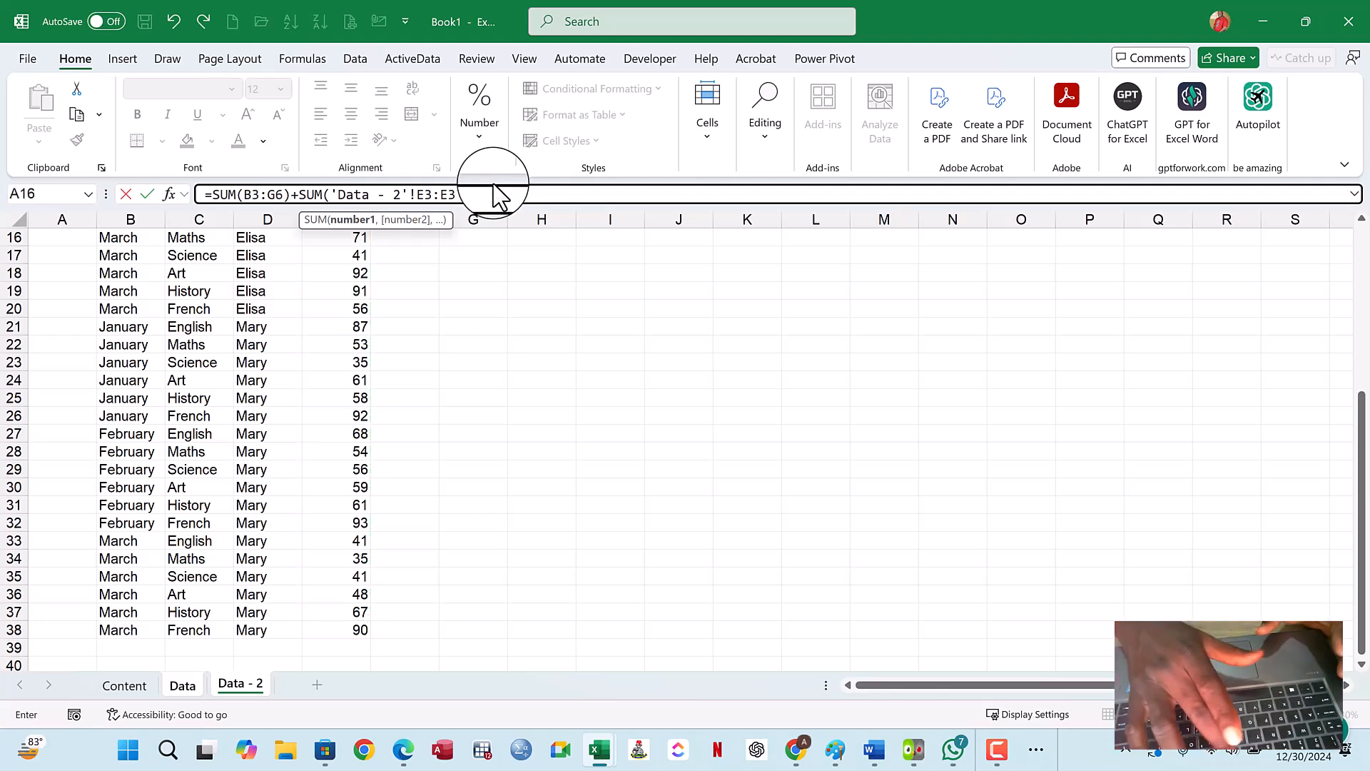
pyautogui.write('8)')
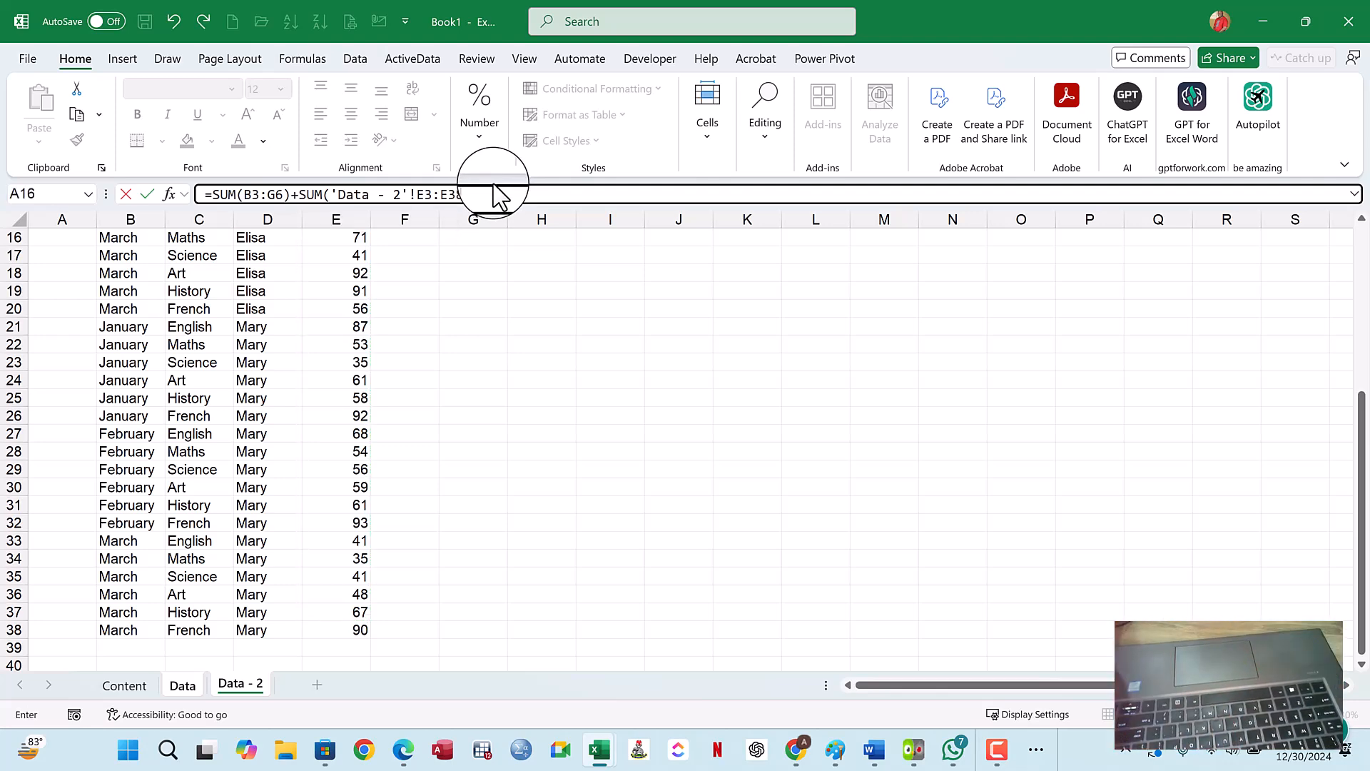
pyautogui.press('Return')
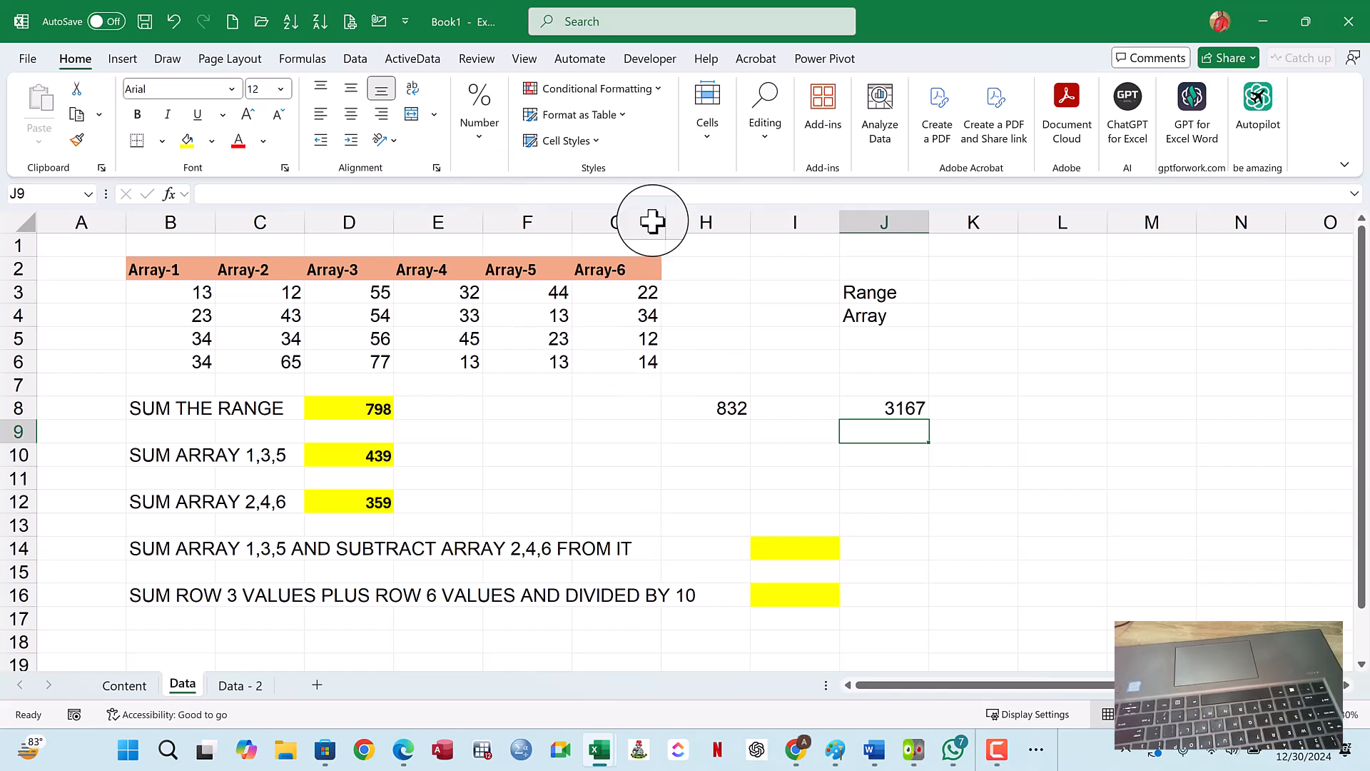
# - Check the J8 formula, then review the sixth method, Subtract SUM from another SUM, on the Content sheet
pyautogui.doubleClick(909, 407)
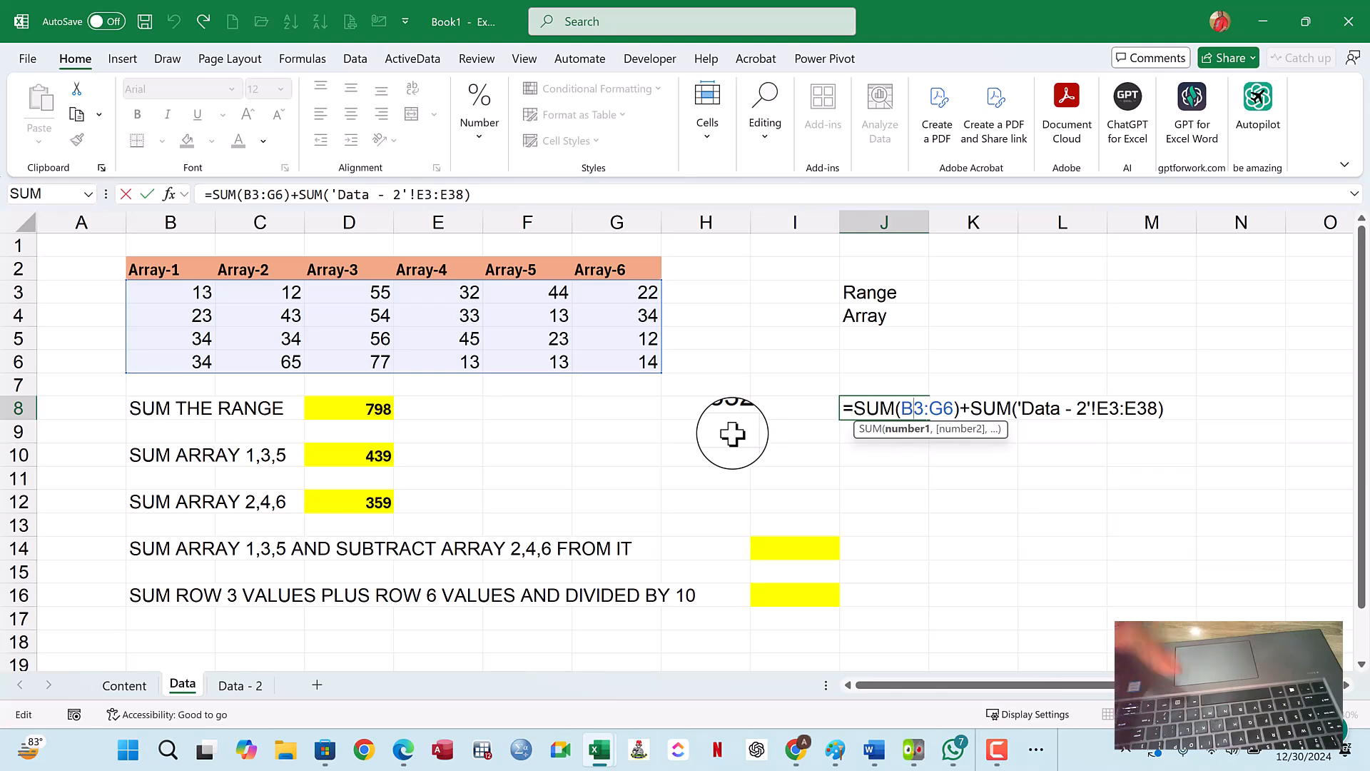
pyautogui.hotkey('ctrl', 'Return')
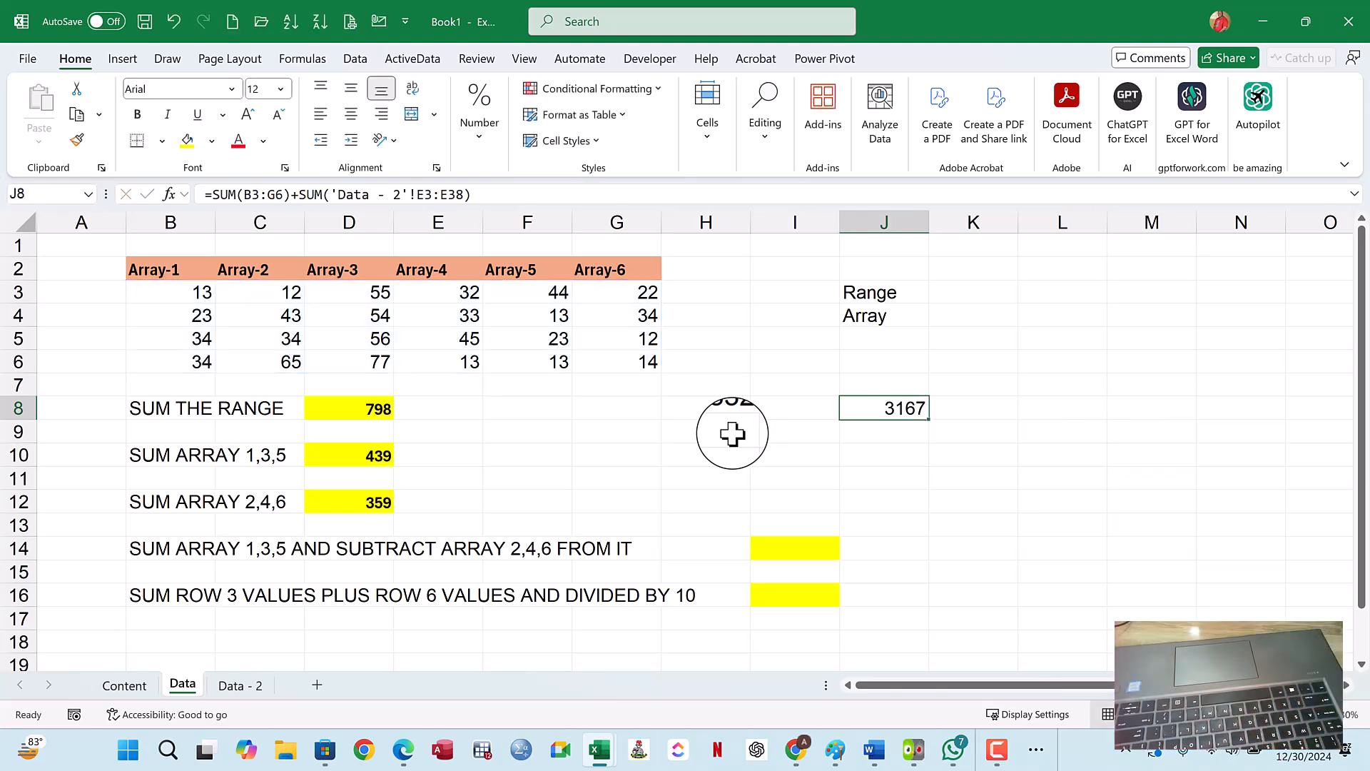
pyautogui.click(137, 689)
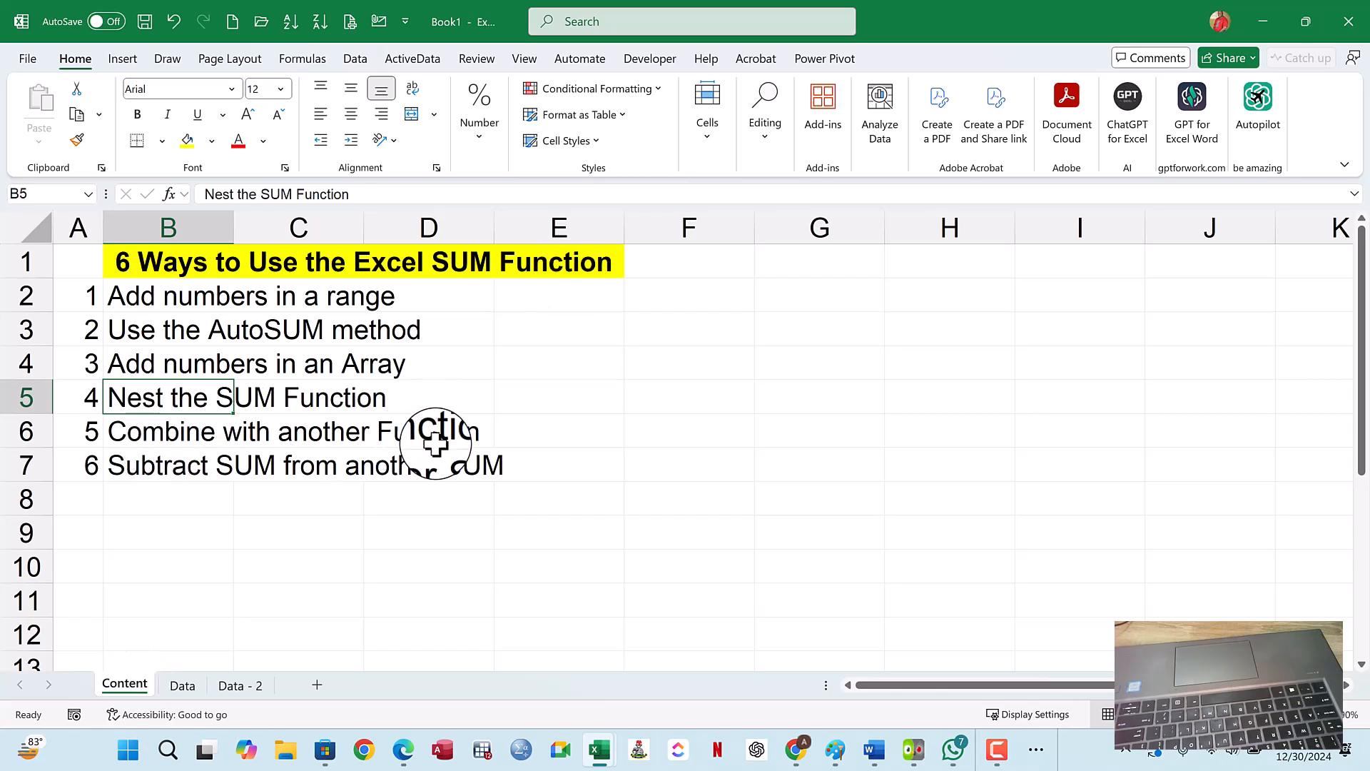
pyautogui.click(156, 469)
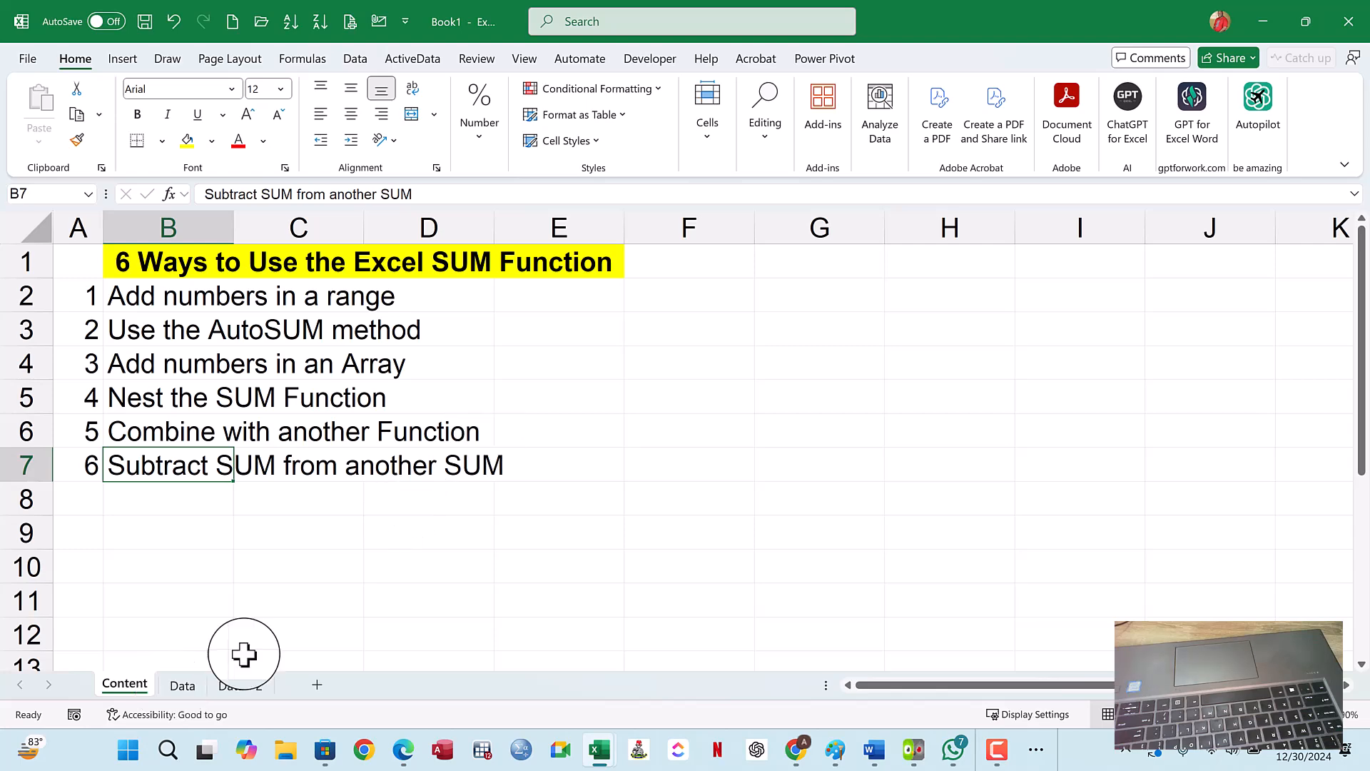
# - Look over the tables on the Data and Data - 2 sheets, then return to the Data sheet
pyautogui.click(183, 686)
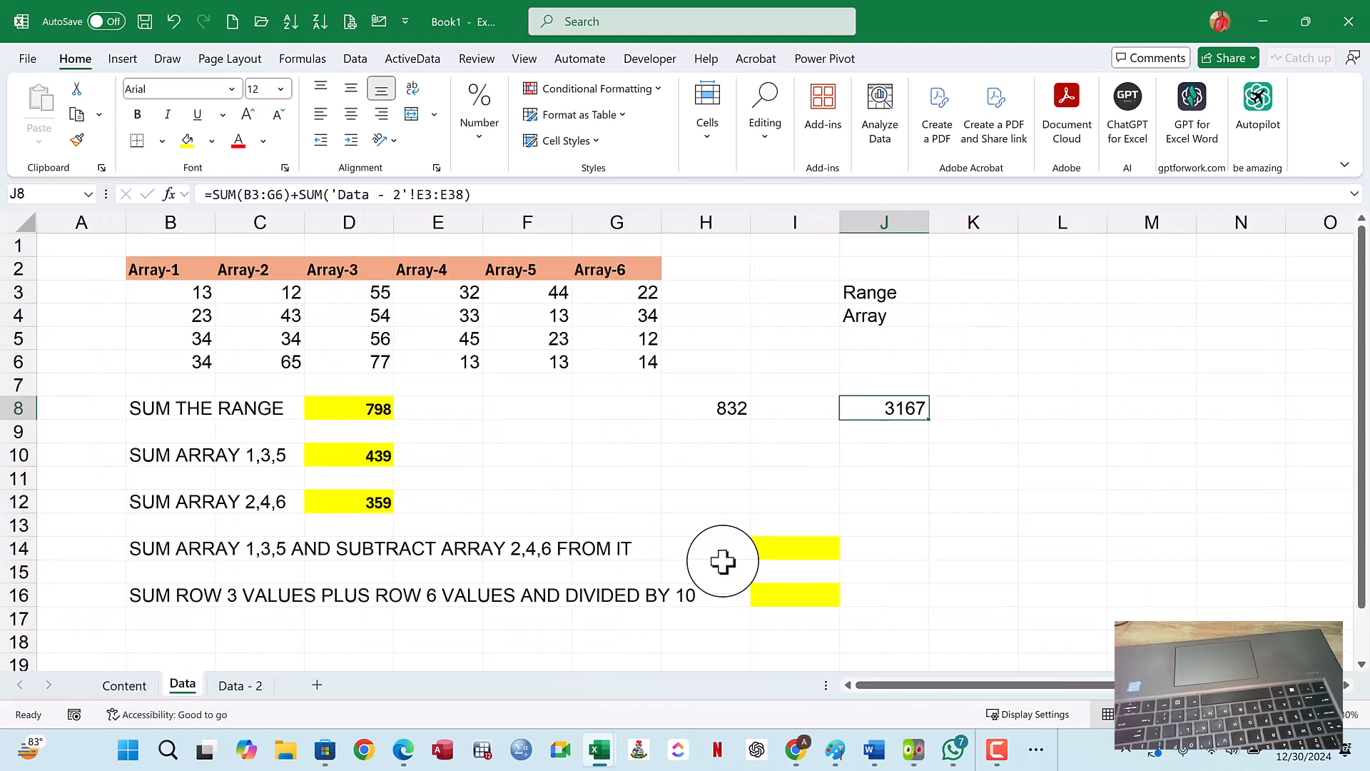
pyautogui.click(252, 701)
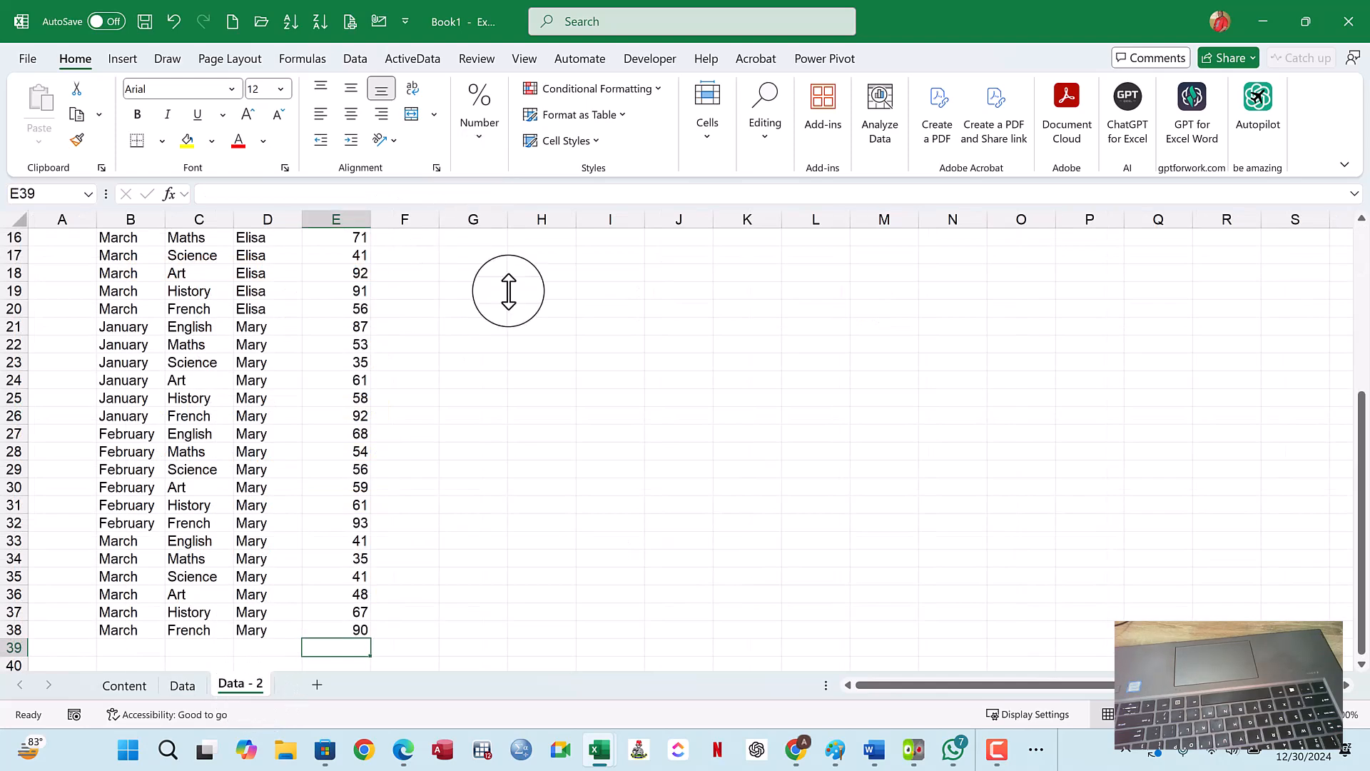
pyautogui.scroll(5, 469, 427)
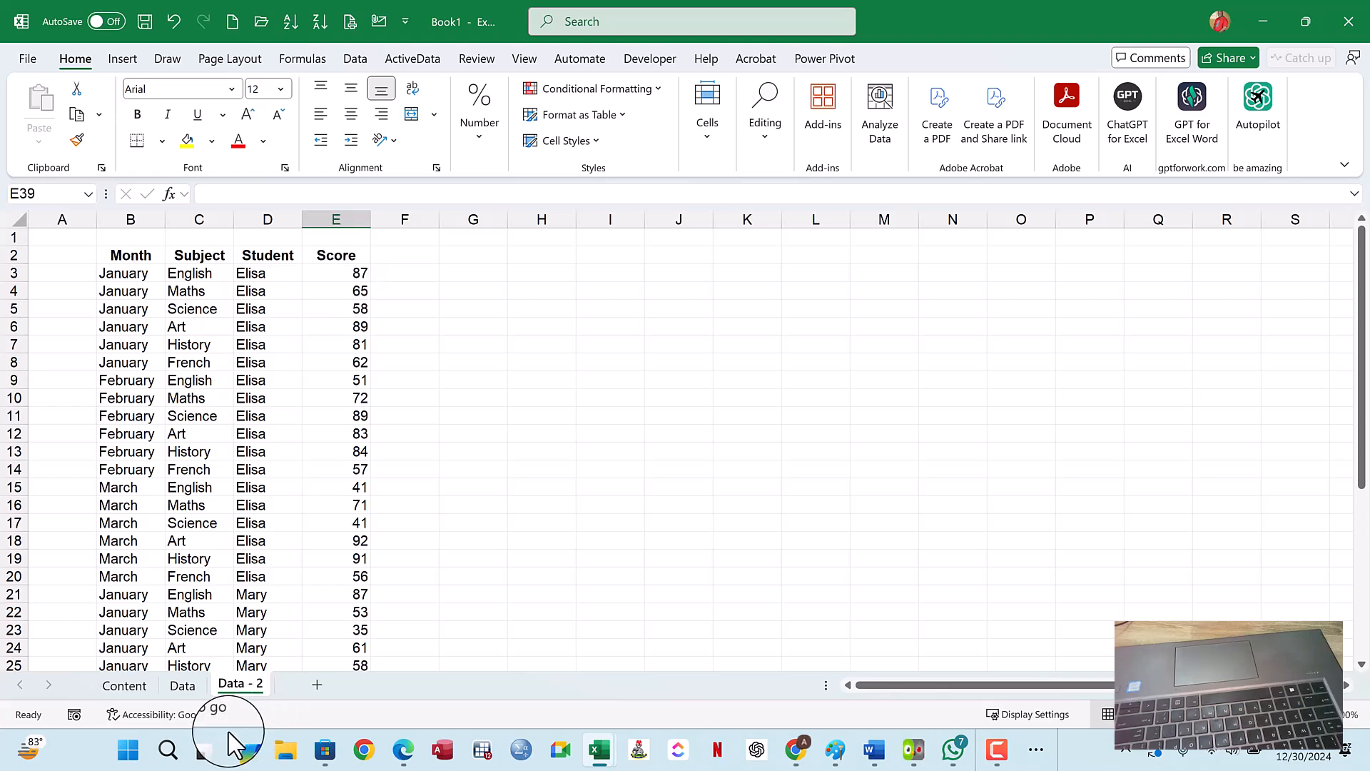
pyautogui.click(183, 685)
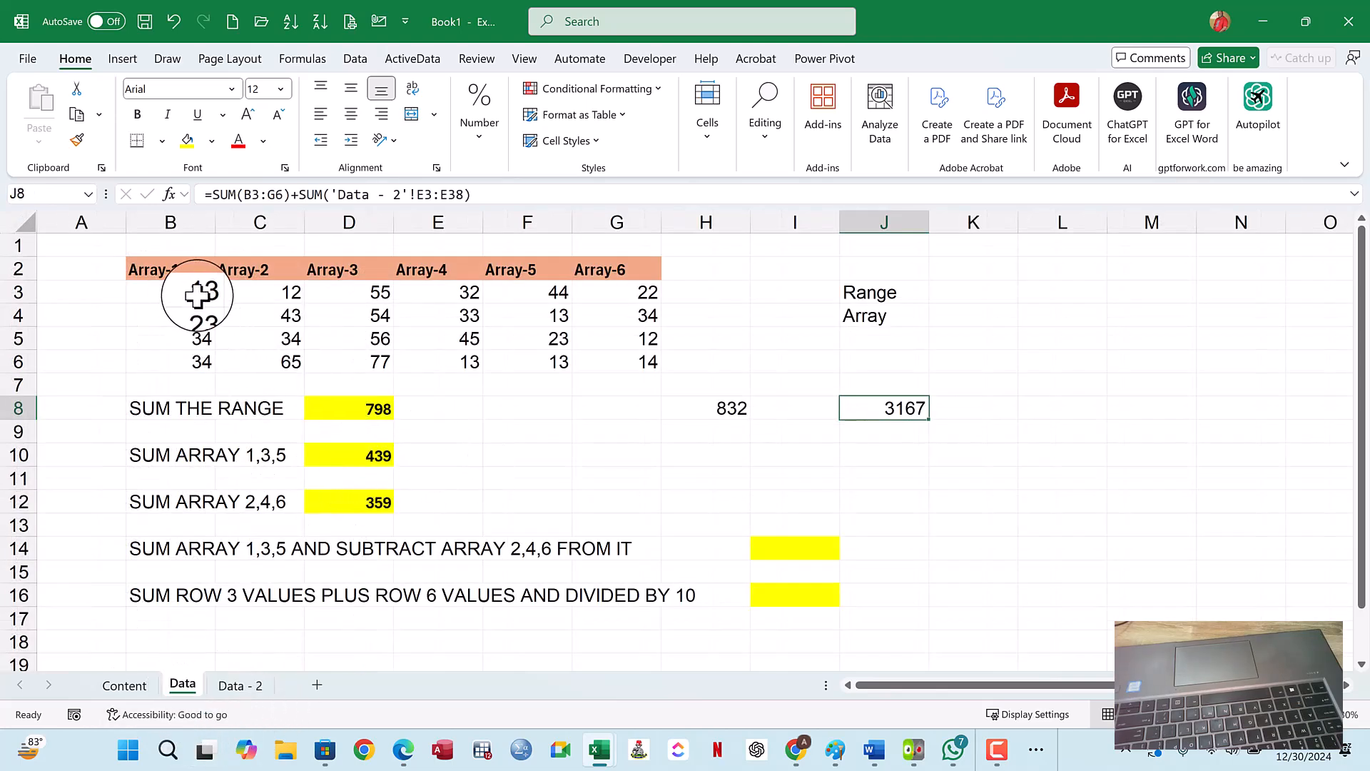
# - Start a formula in L7 on the Data sheet that sums Array-1 and Array-2 with SUM over B3:C6
pyautogui.moveTo(191, 294); pyautogui.dragTo(218, 354)
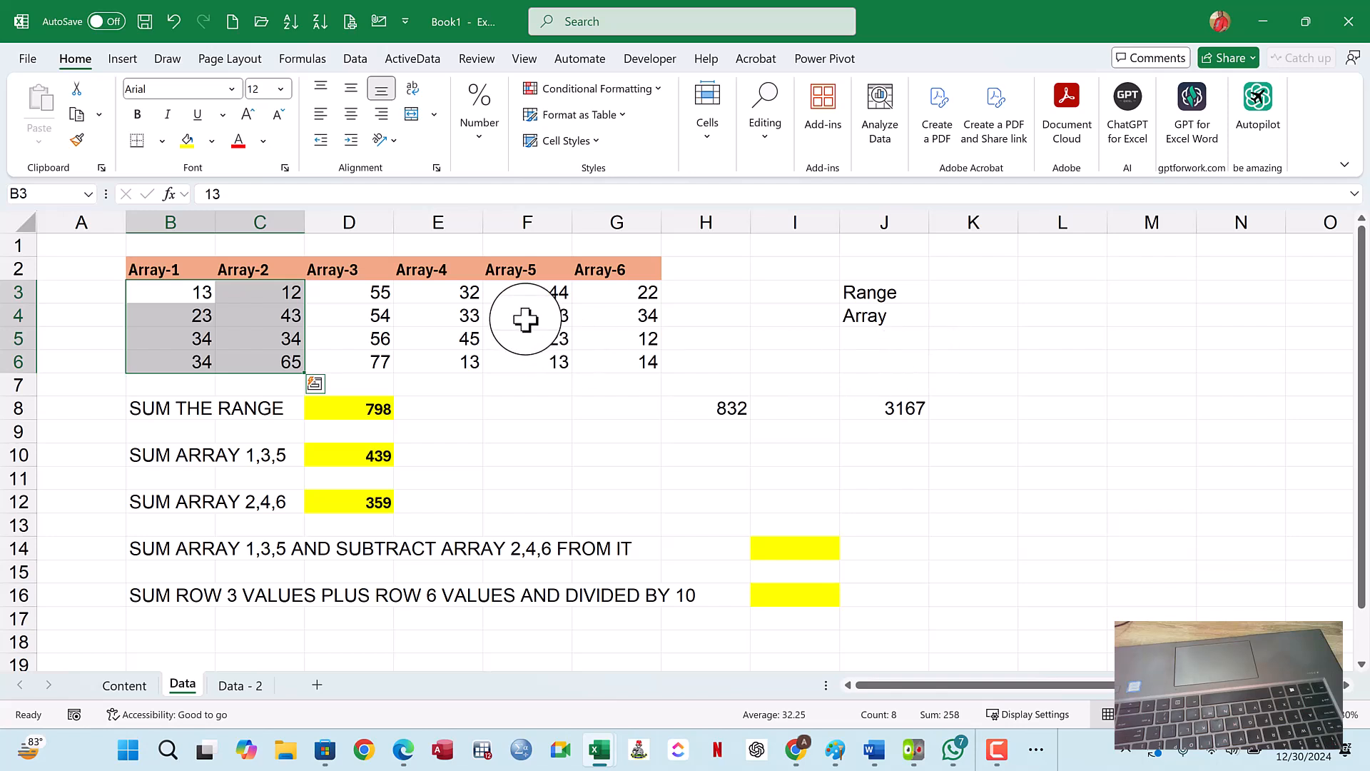
pyautogui.moveTo(553, 295); pyautogui.dragTo(615, 355)
pyautogui.click(1062, 382)
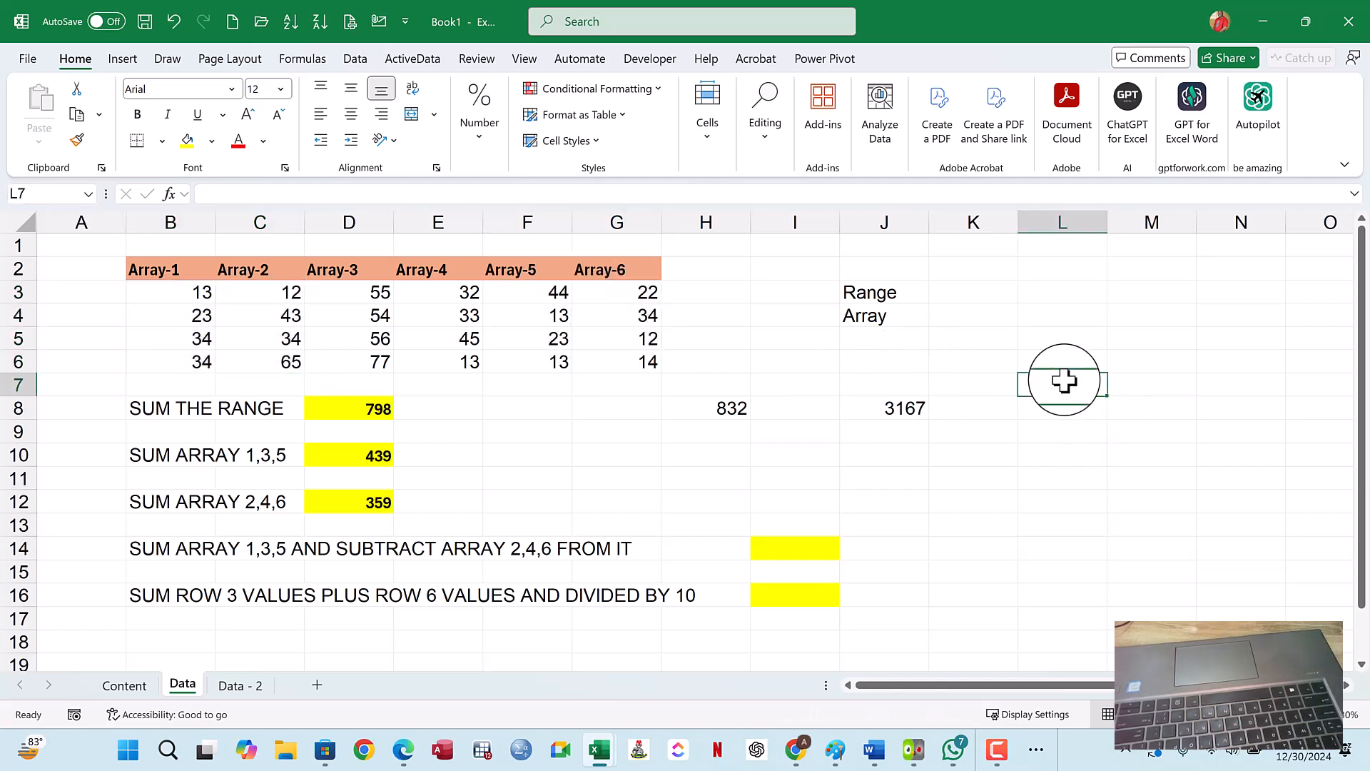
pyautogui.write('=')
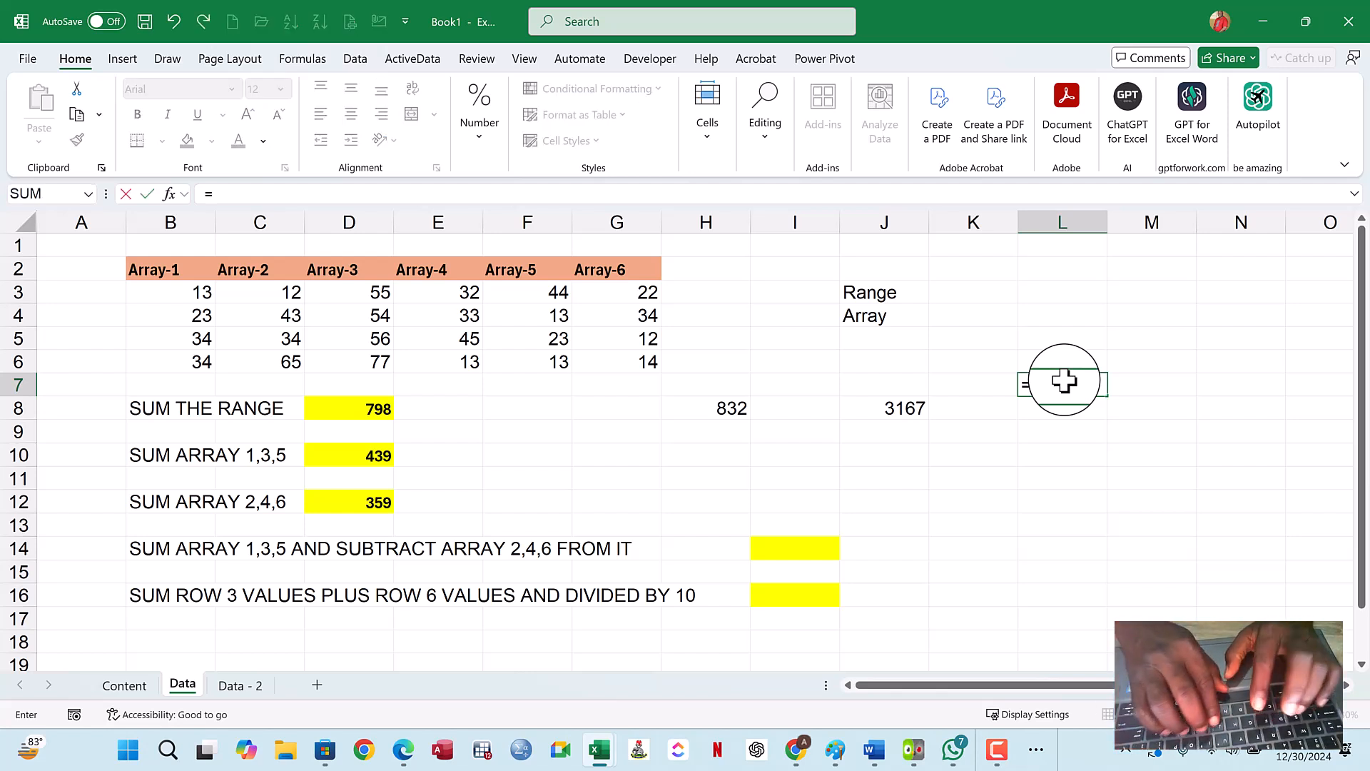
pyautogui.write('SUM(')
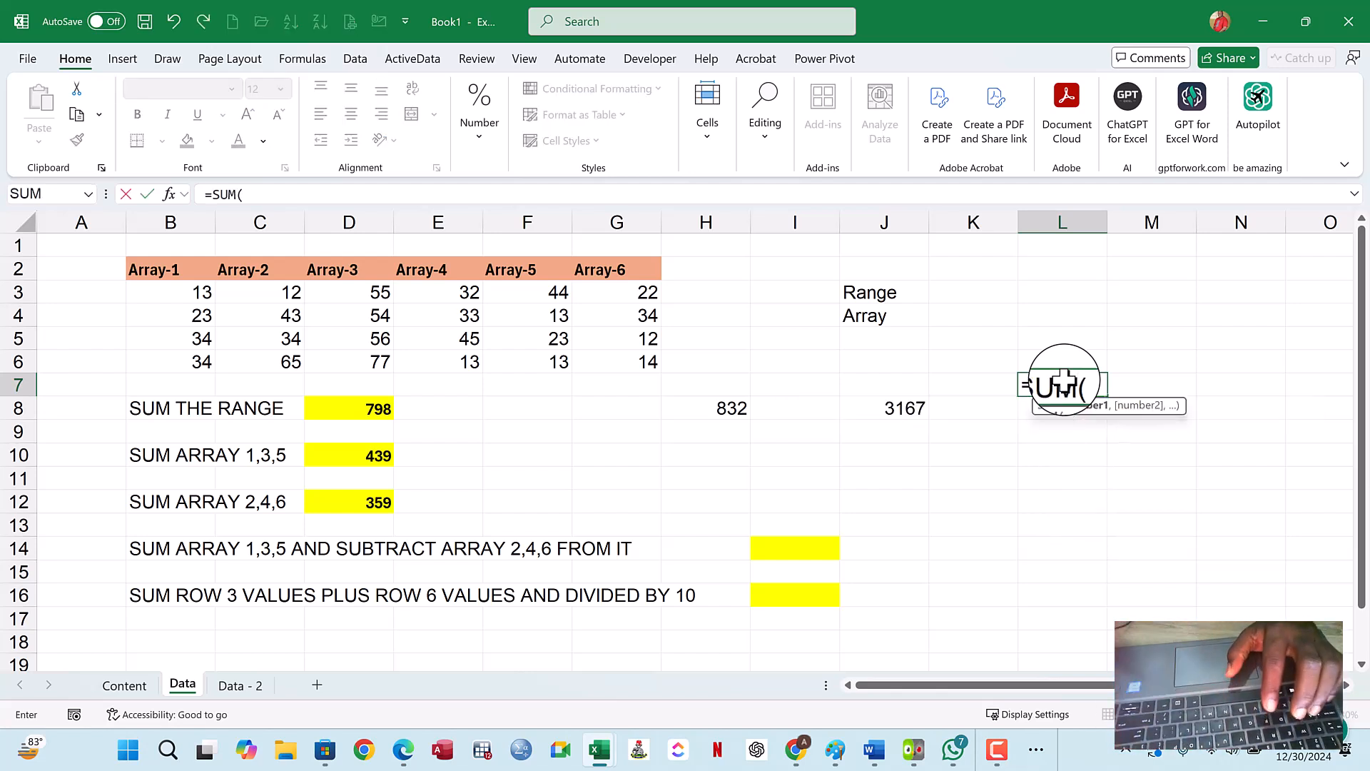
pyautogui.moveTo(193, 294); pyautogui.dragTo(266, 365)
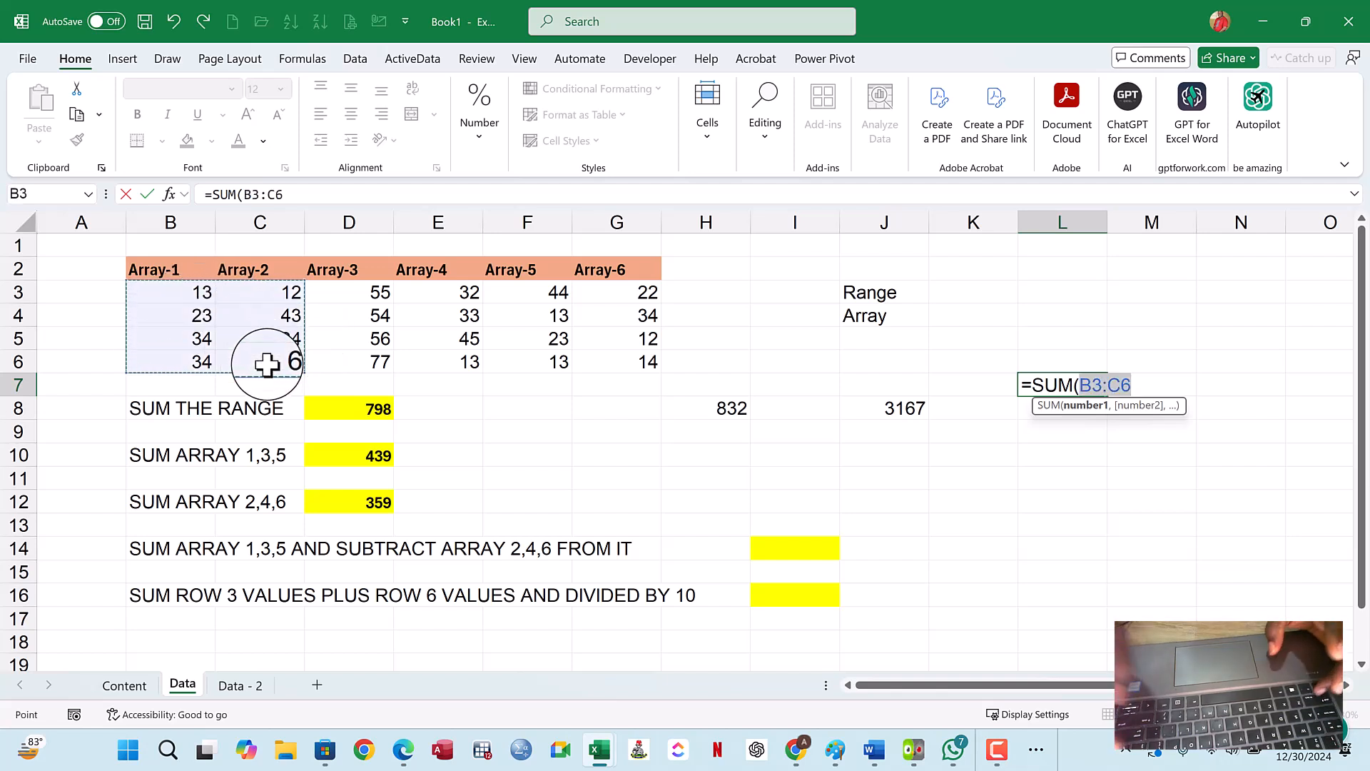
# - Subtract the sum of Array-5 and Array-6, entering the L7 formula as =SUM(B3:C6)-SUM(F3:G6)
pyautogui.write(')-')
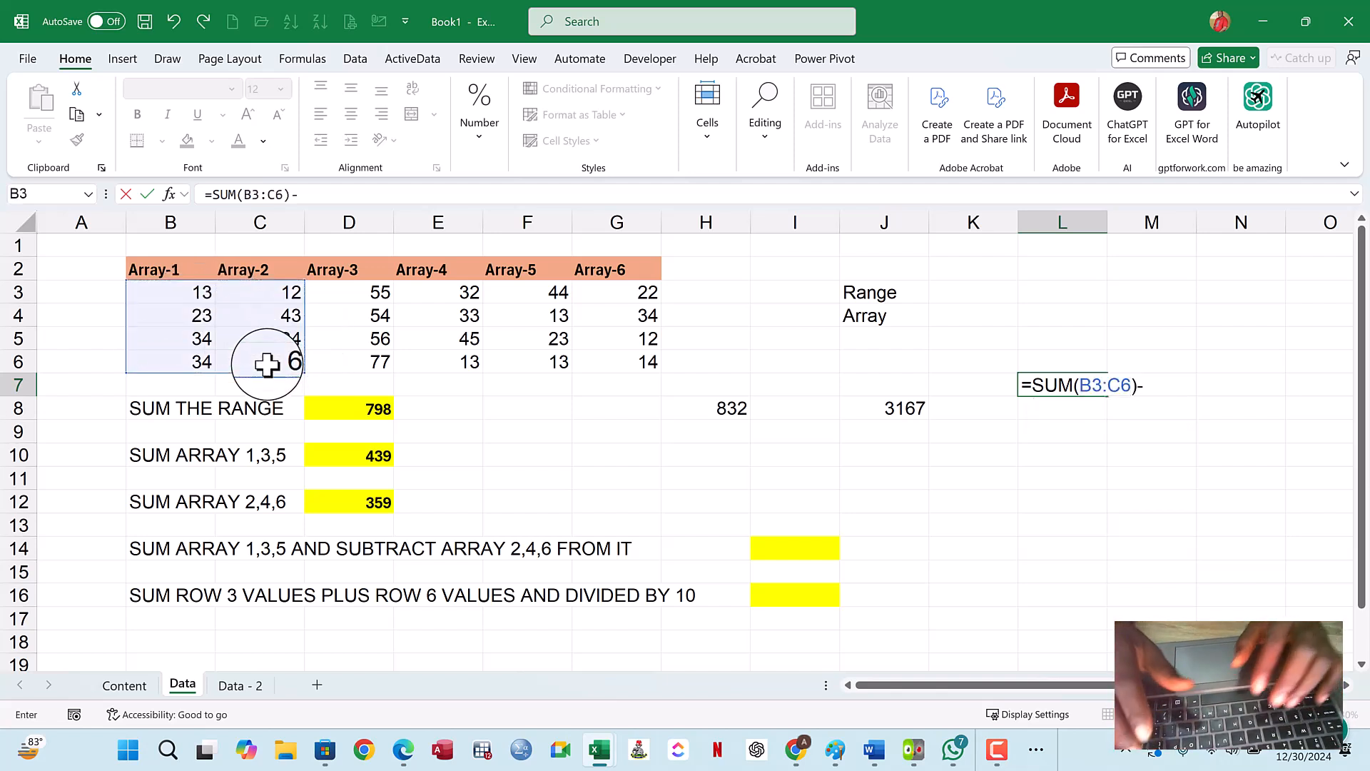
pyautogui.write('SUM(')
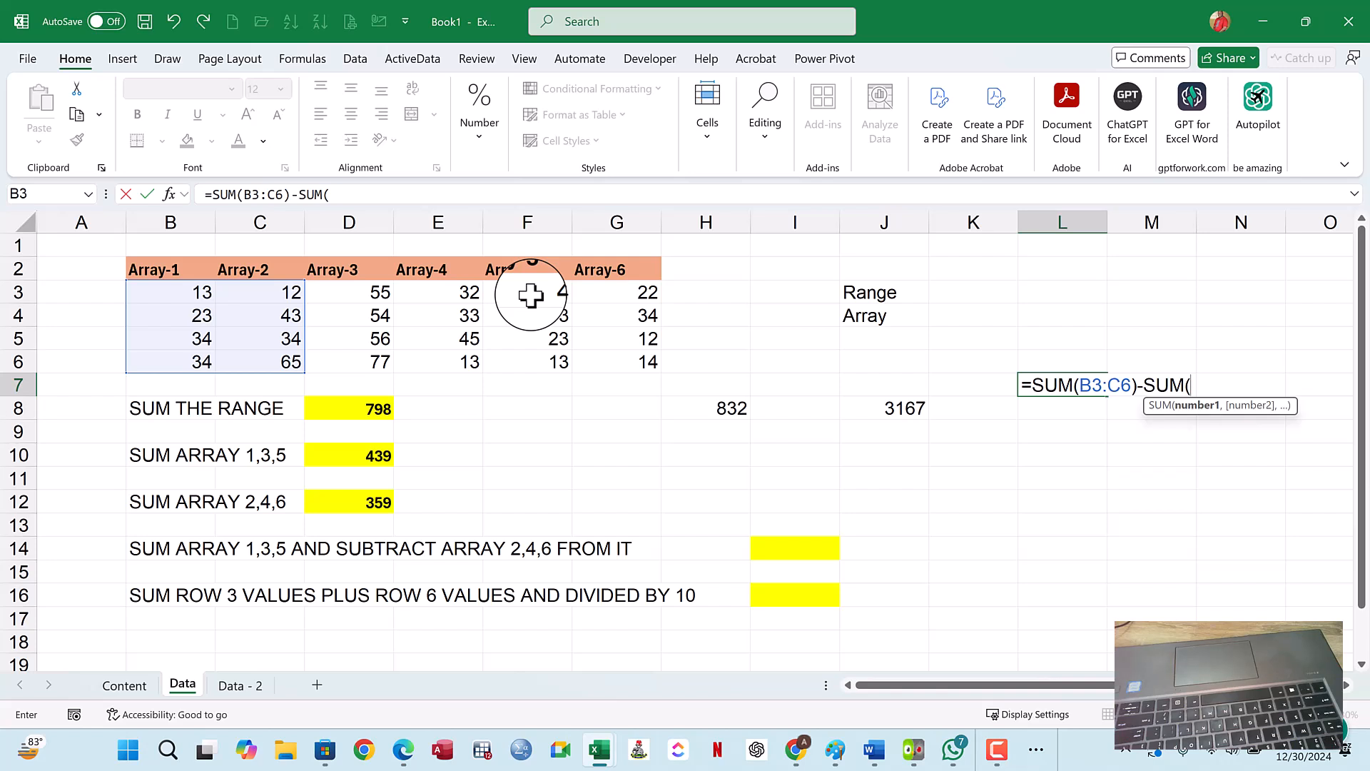
pyautogui.moveTo(530, 295); pyautogui.dragTo(620, 366)
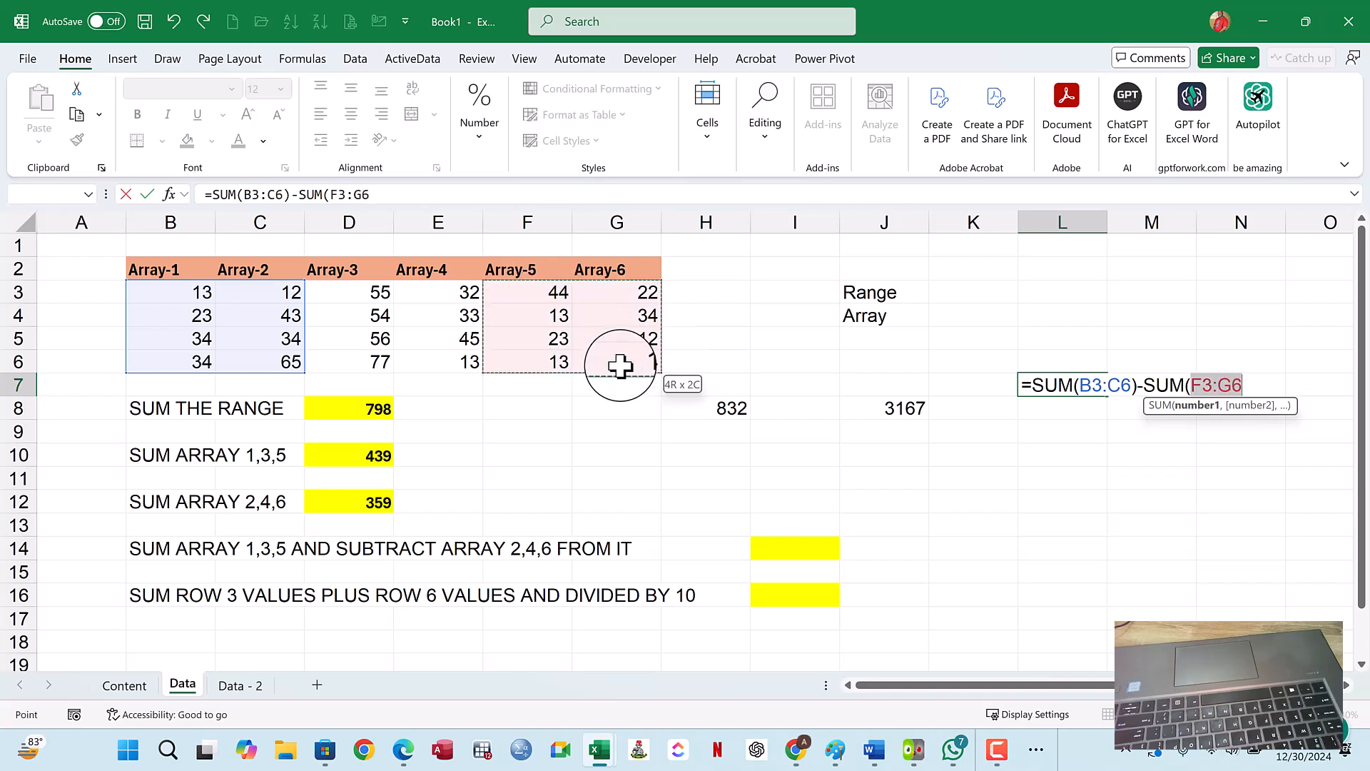
pyautogui.write(')')
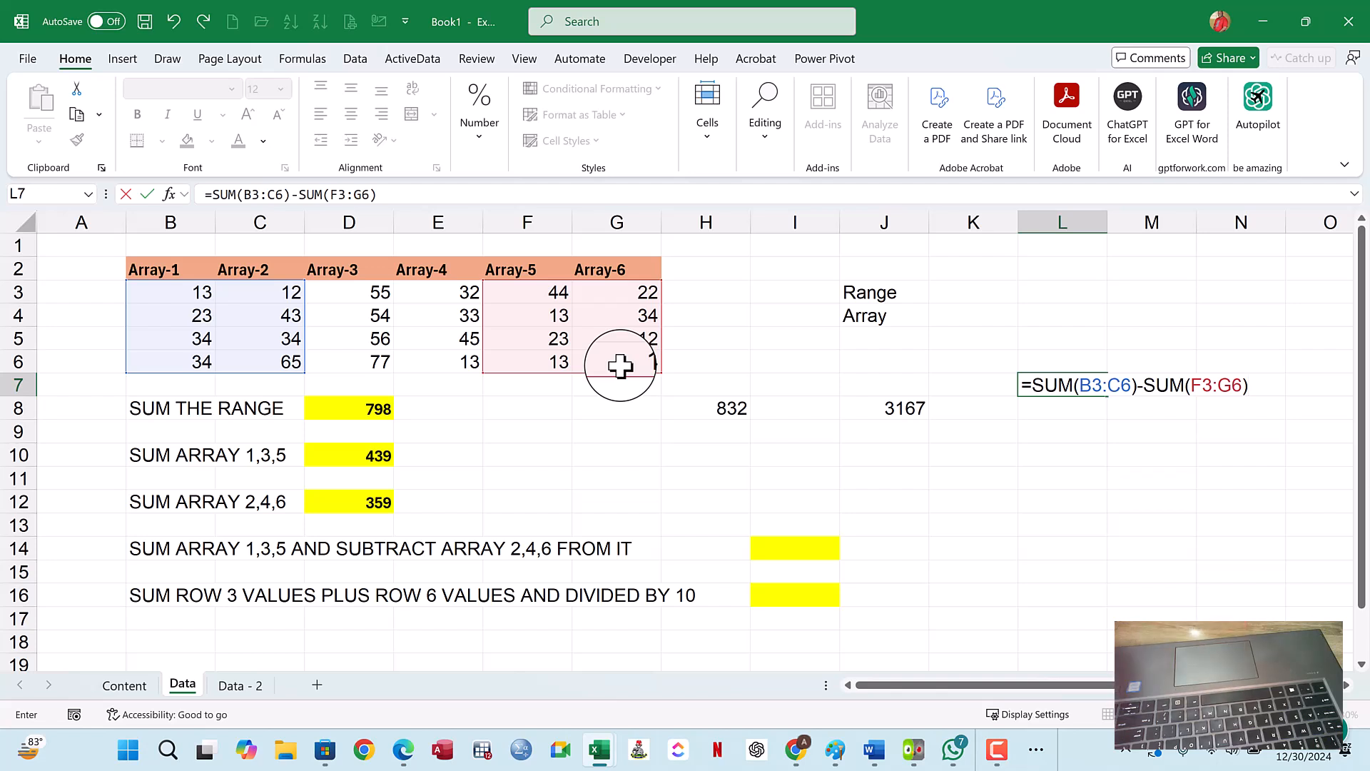
pyautogui.press('Return')
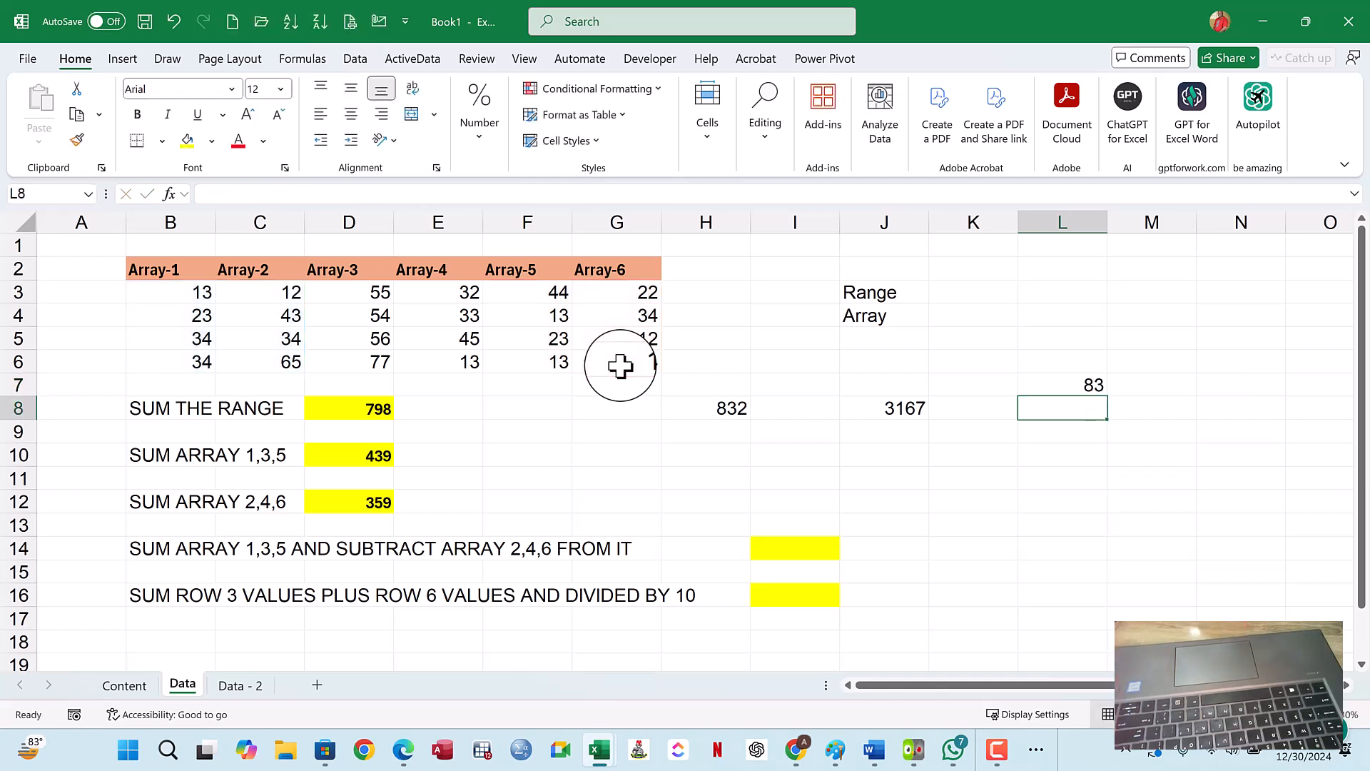
# - Check the L7 formula against its source ranges, then read the practice tasks in rows 14 and 16
pyautogui.doubleClick(1050, 386)
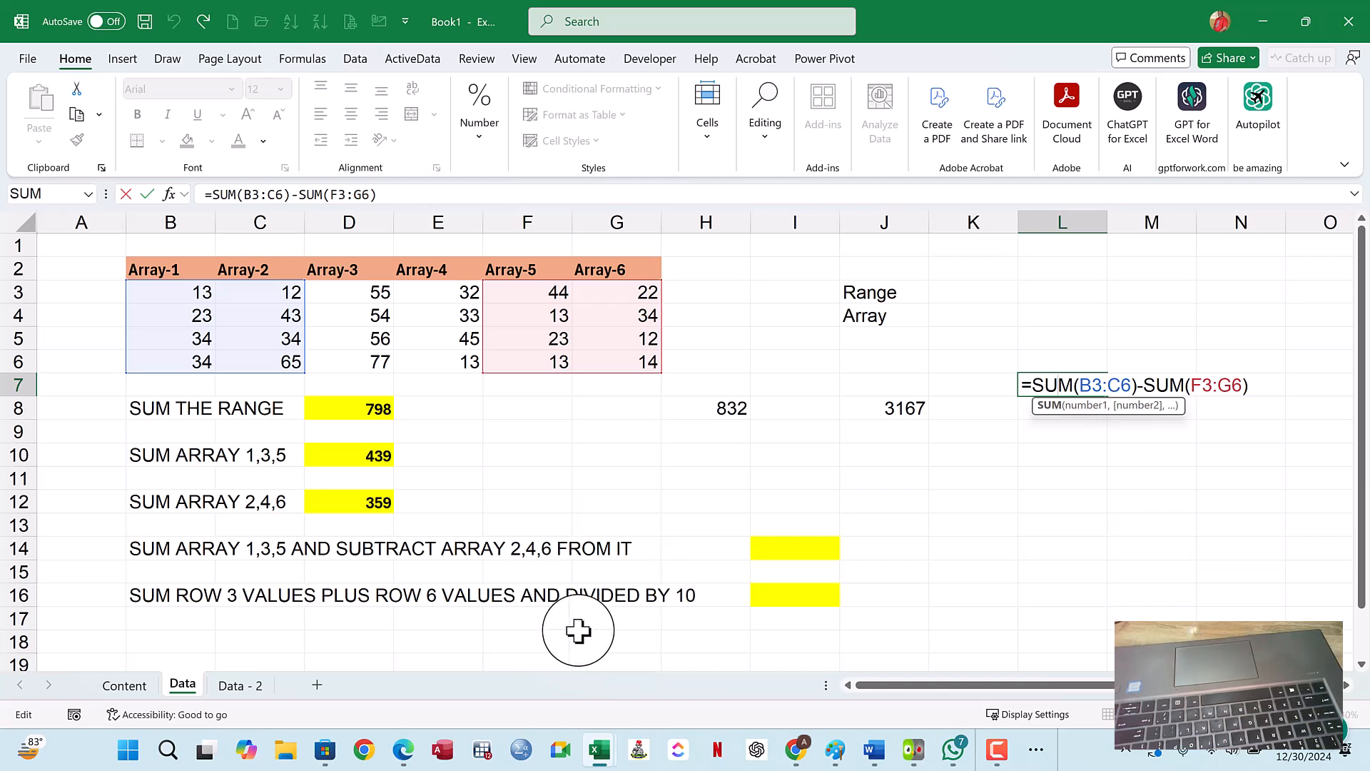
pyautogui.click(548, 447)
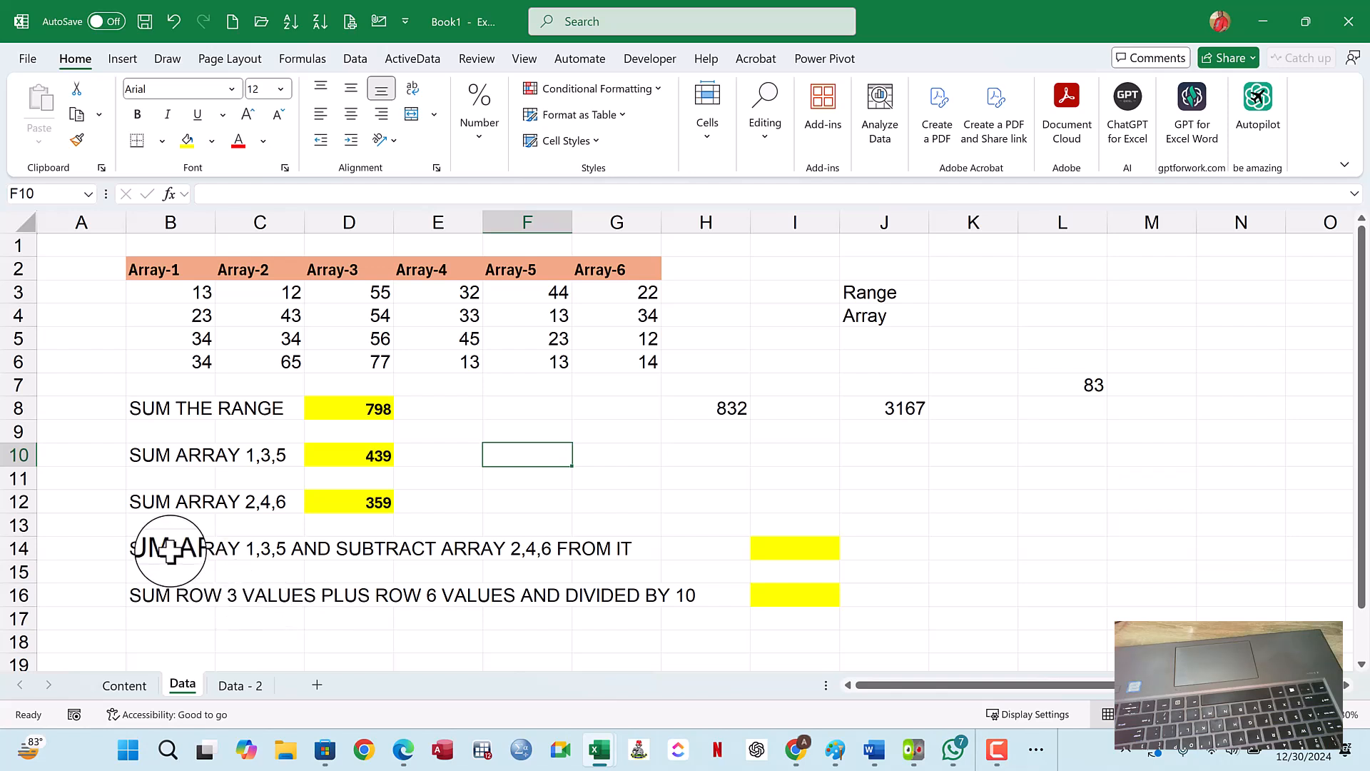
pyautogui.moveTo(158, 548); pyautogui.dragTo(535, 549)
pyautogui.click(1049, 390)
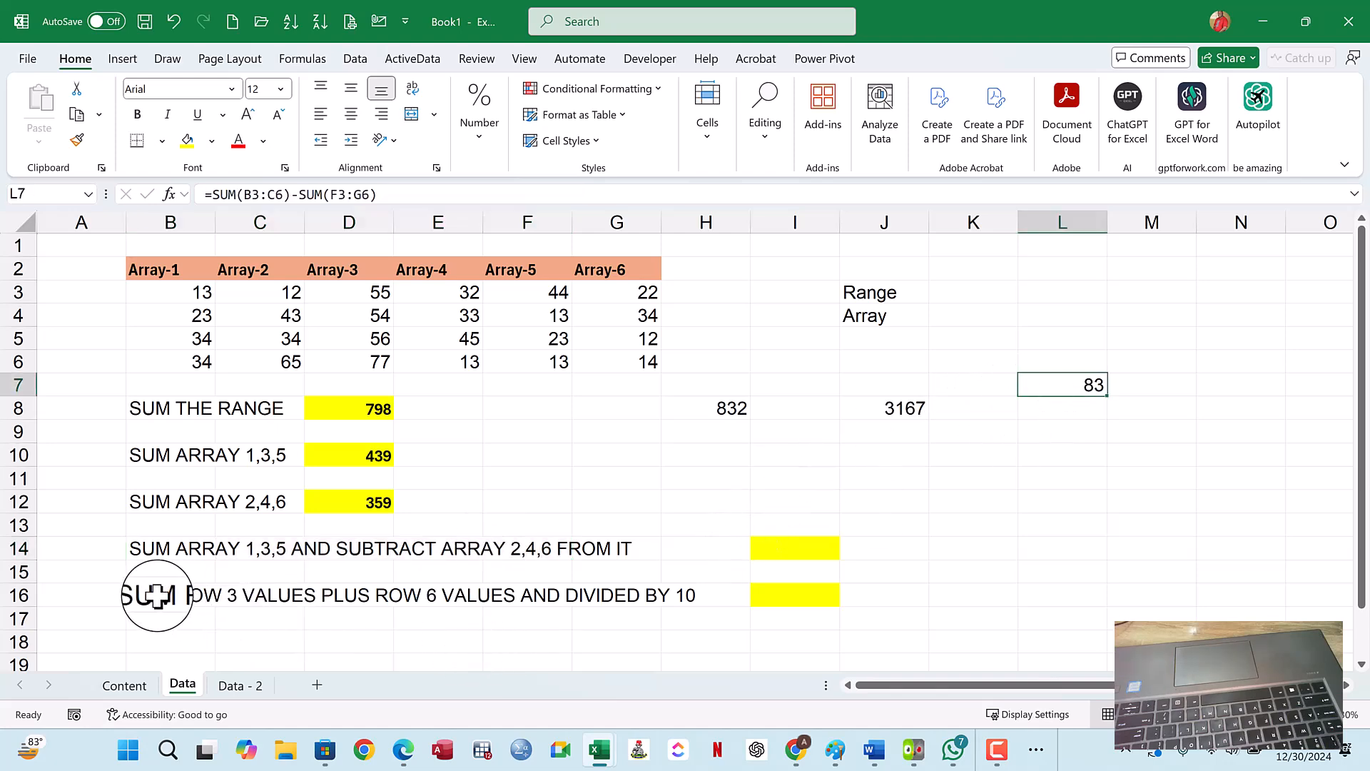
pyautogui.scroll(-2, 352, 542)
pyautogui.scroll(1, 353, 538)
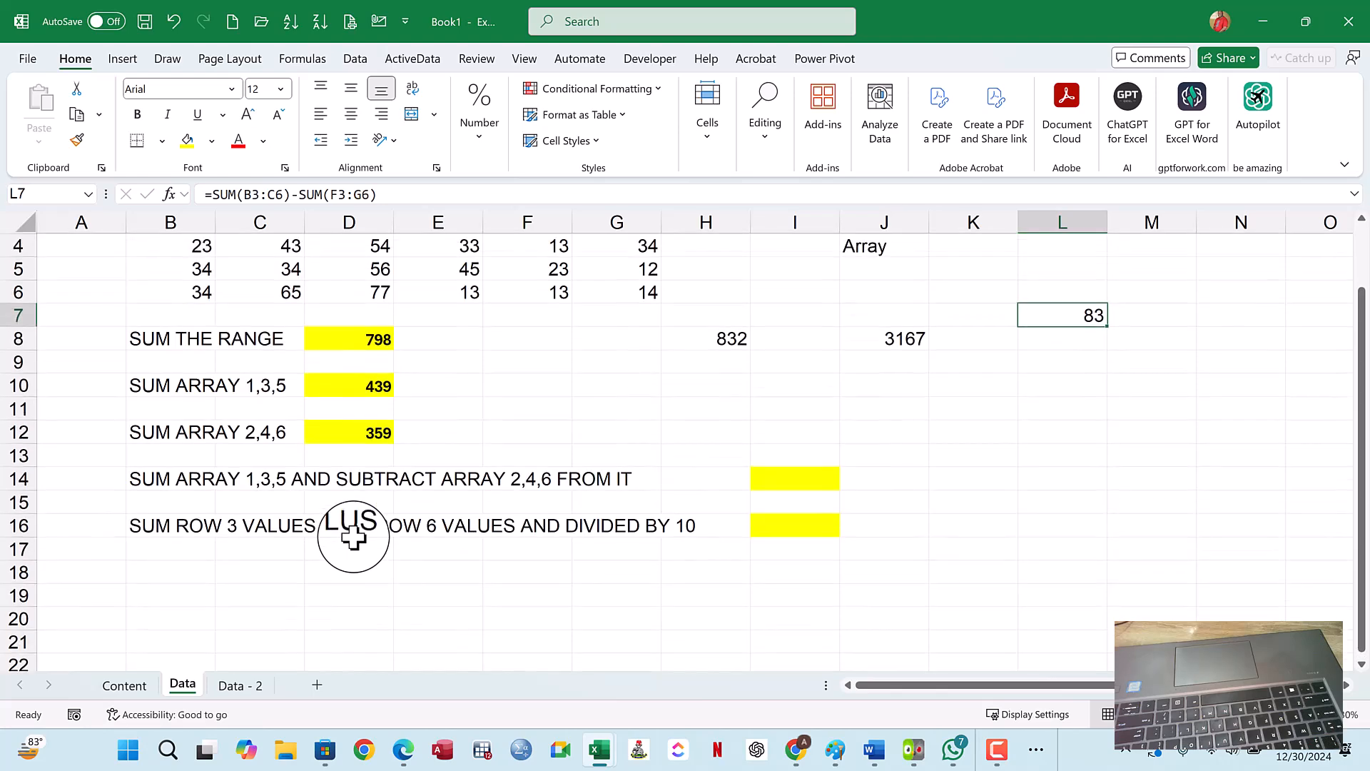
pyautogui.scroll(1, 385, 420)
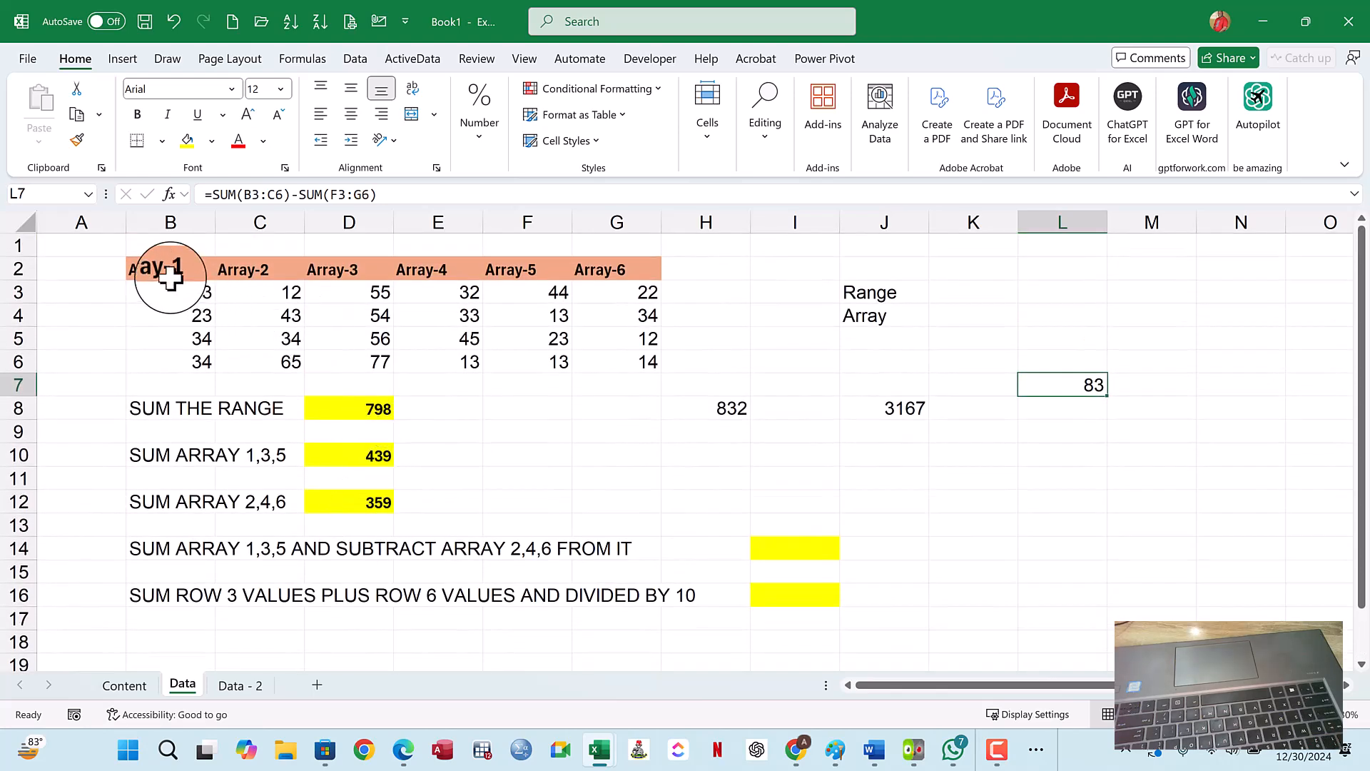
# - Review the array table in B2:G6 and the SUM formulas in D8, D10 and D12
pyautogui.moveTo(170, 277); pyautogui.dragTo(590, 355)
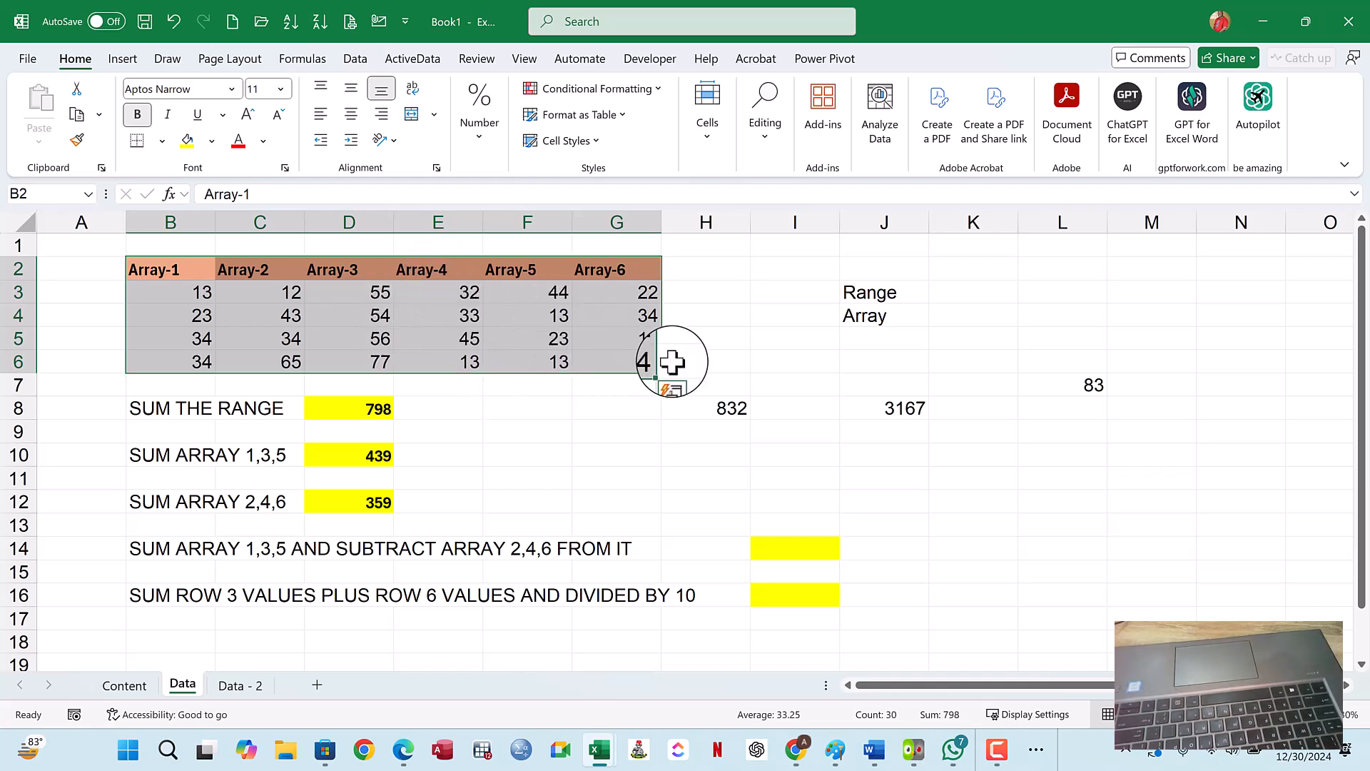
pyautogui.click(367, 408)
pyautogui.click(358, 460)
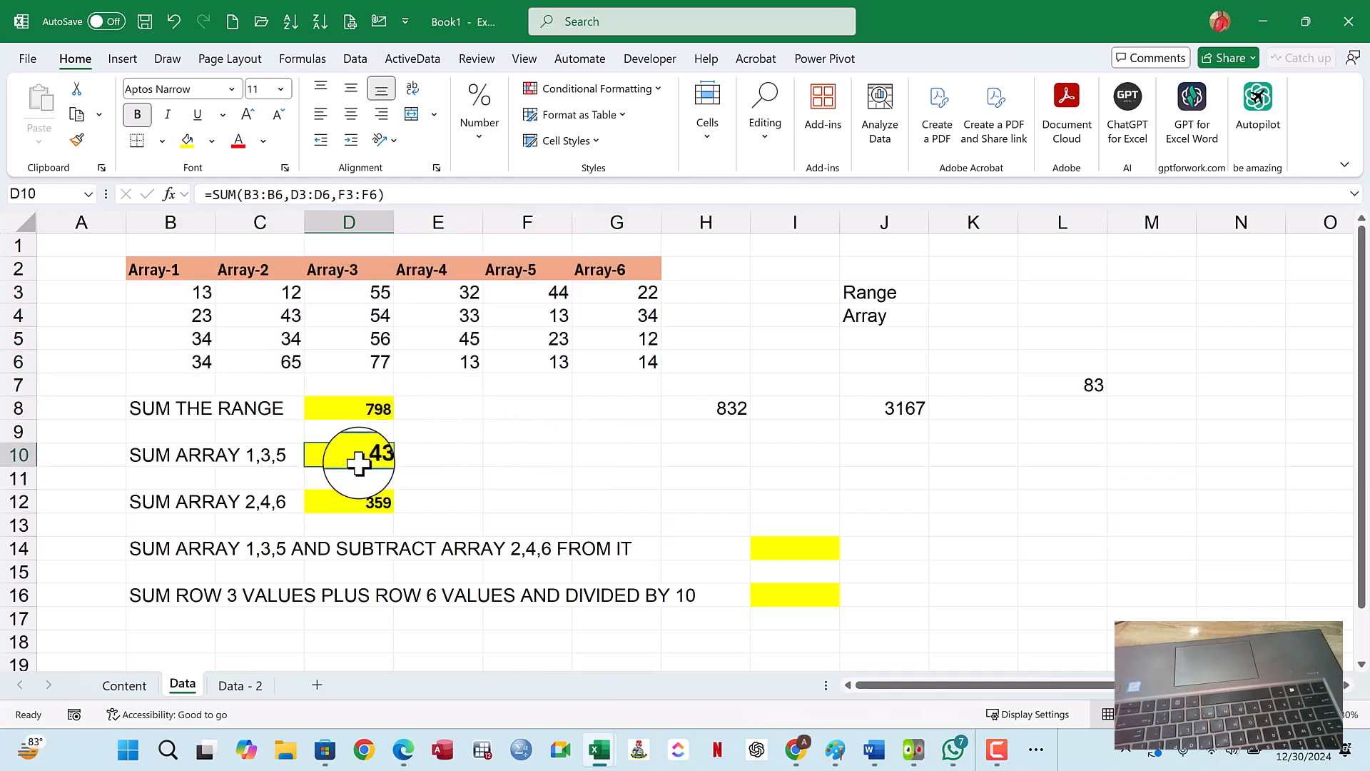
pyautogui.click(356, 501)
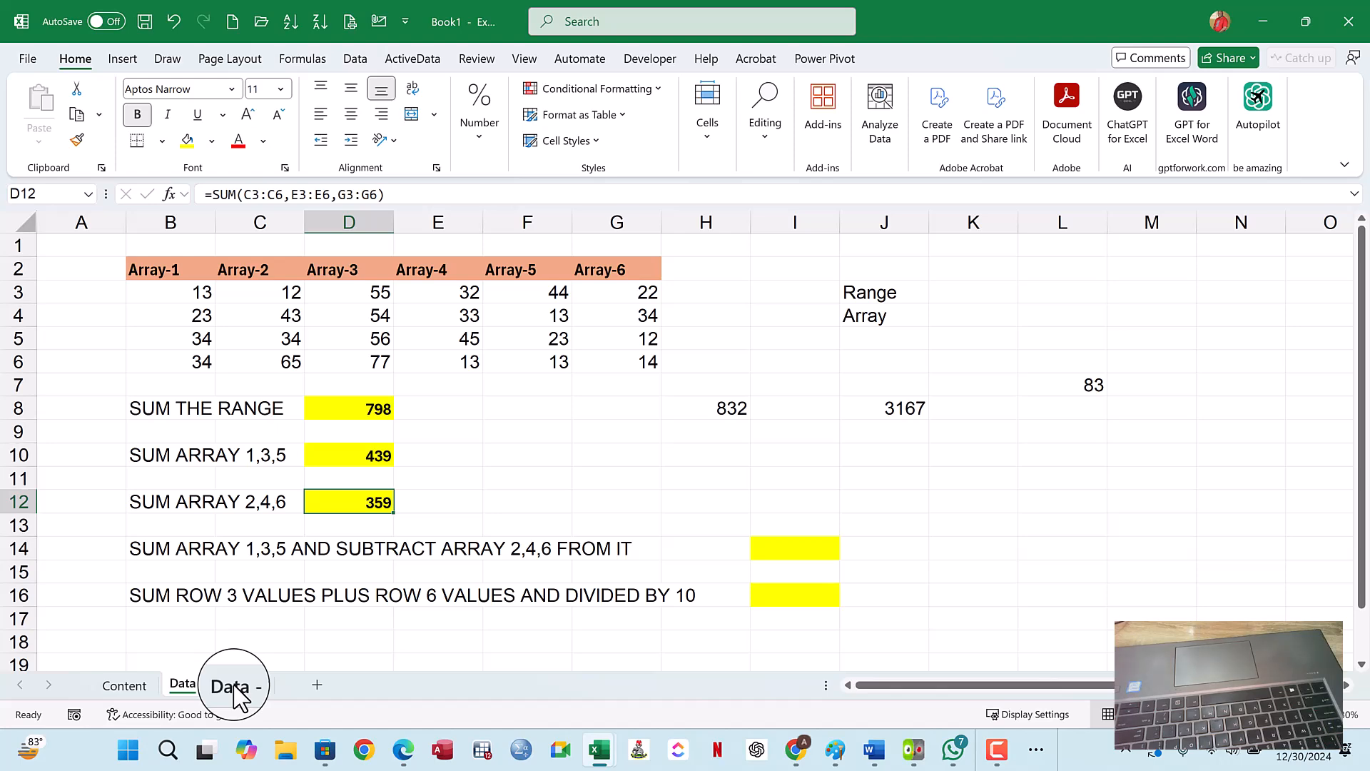
# - Enter the text SUBSCRIBE in uppercase in cell D20, below the practice tasks
pyautogui.scroll(-2, 619, 419)
pyautogui.click(365, 547)
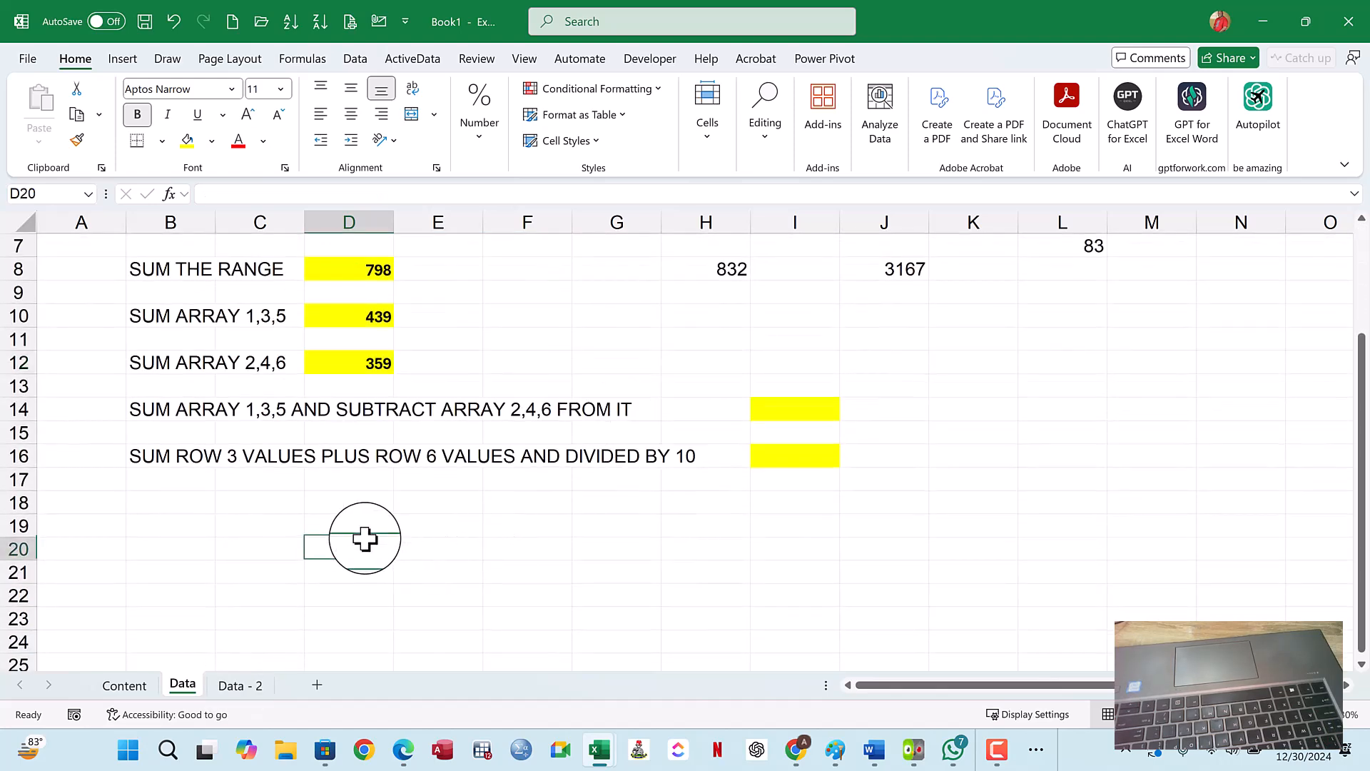
pyautogui.write('sub')
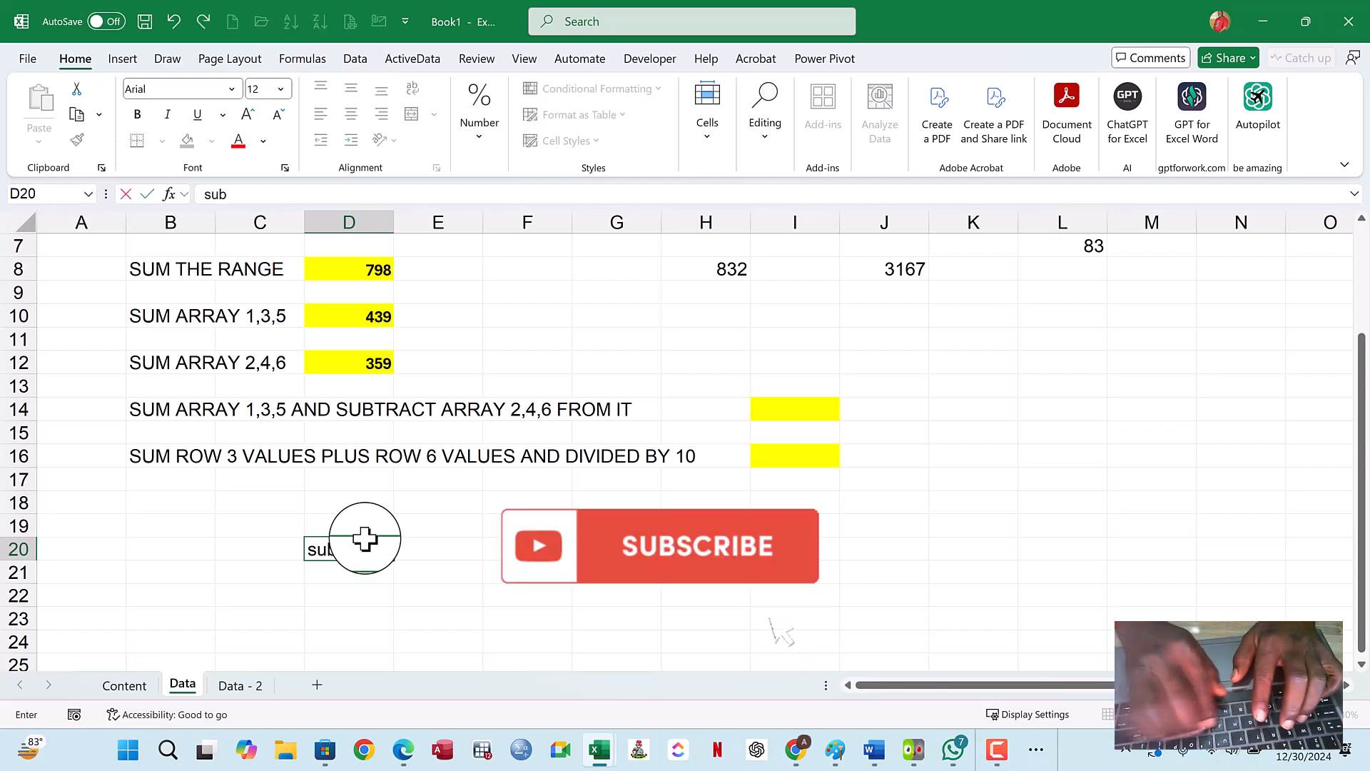
pyautogui.write('AS')
pyautogui.press('BackSpace')
pyautogui.press('BackSpace')
pyautogui.press('BackSpace')
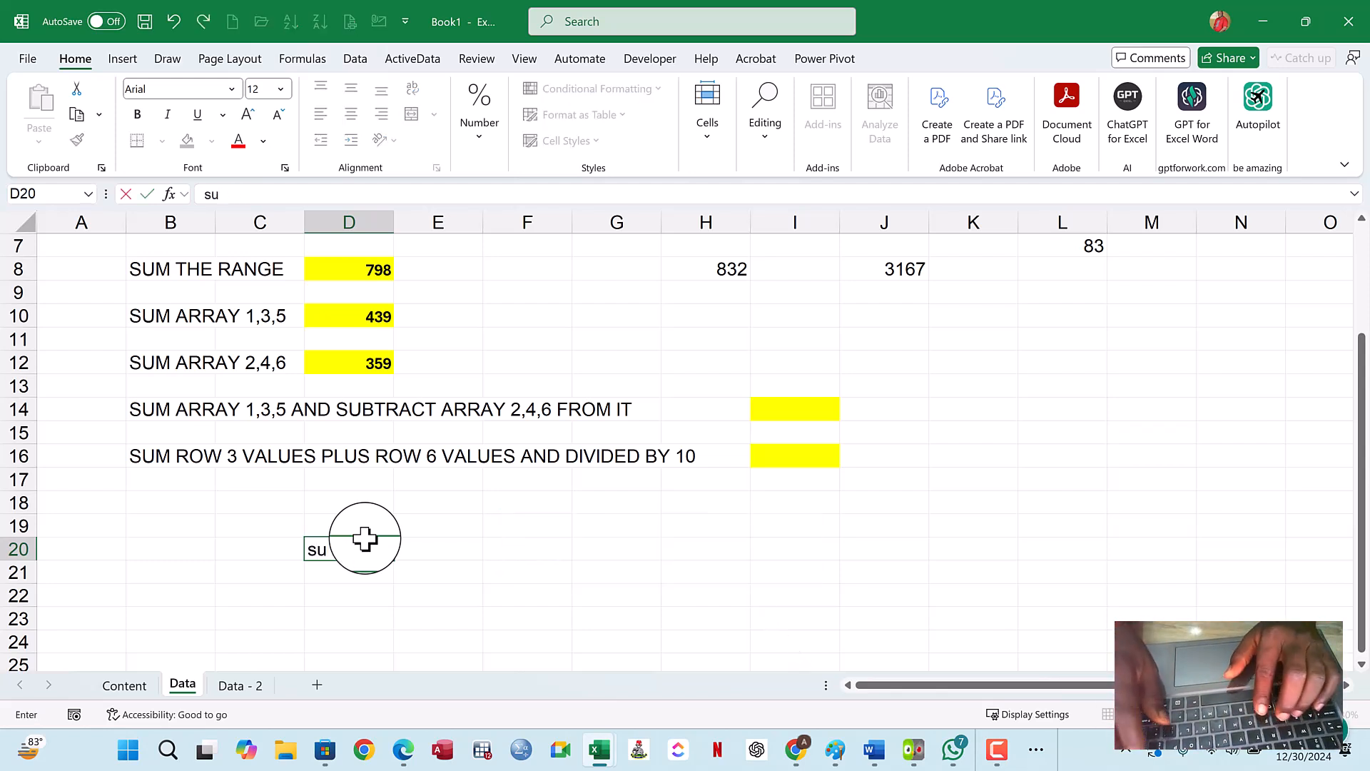
pyautogui.press('BackSpace')
pyautogui.press('BackSpace')
pyautogui.write('SUB')
pyautogui.write('S')
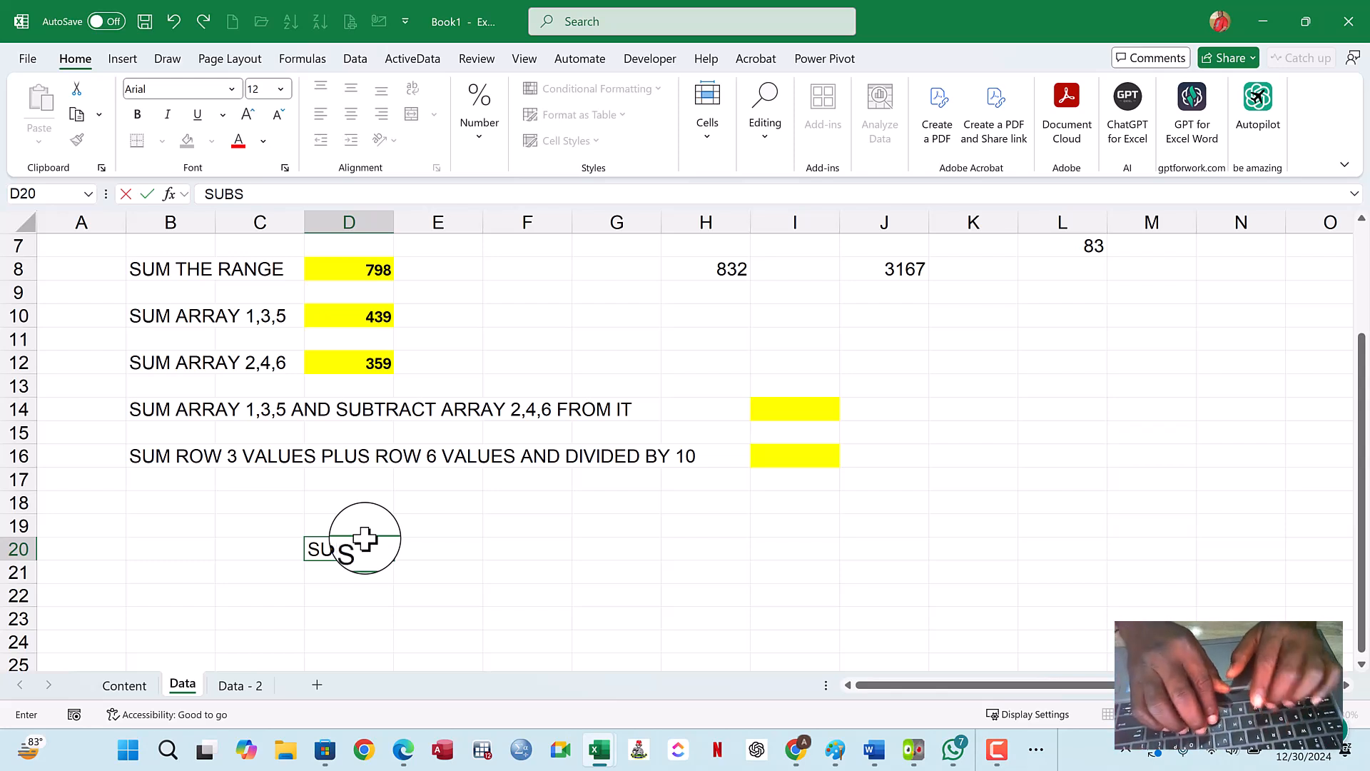
pyautogui.write('CRIBE')
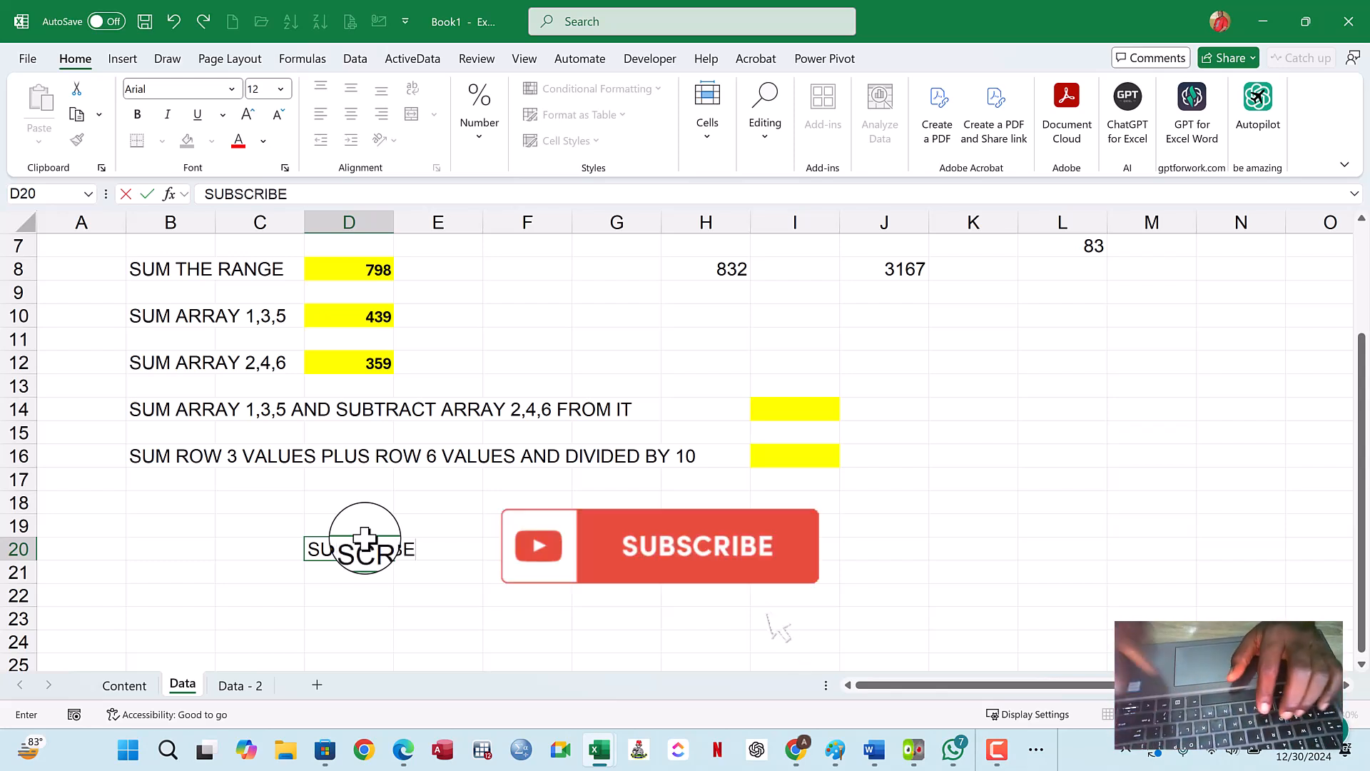
pyautogui.press('Return')
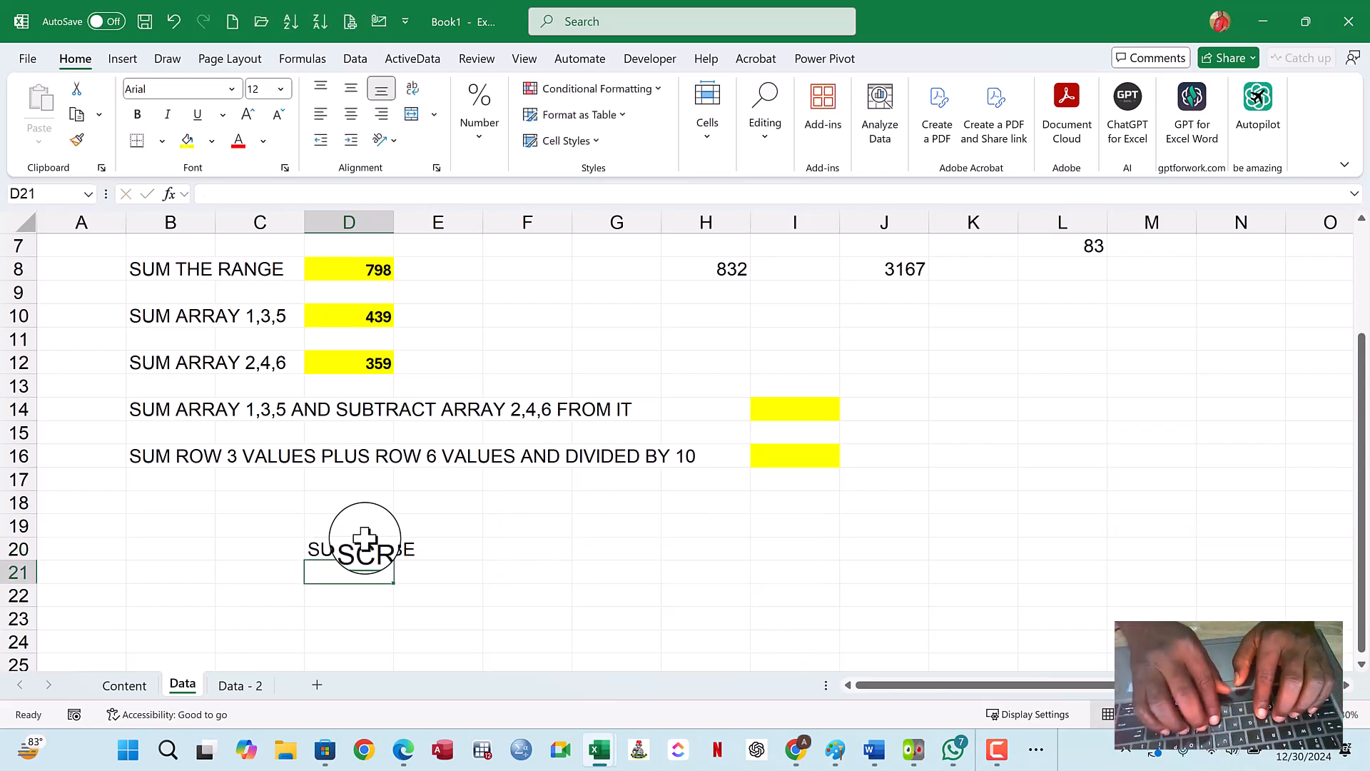
# - Enter LIKE, NOTIFICATION and SHARE in cells D21, D22 and D23 under SUBSCRIBE
pyautogui.write('LIKE')
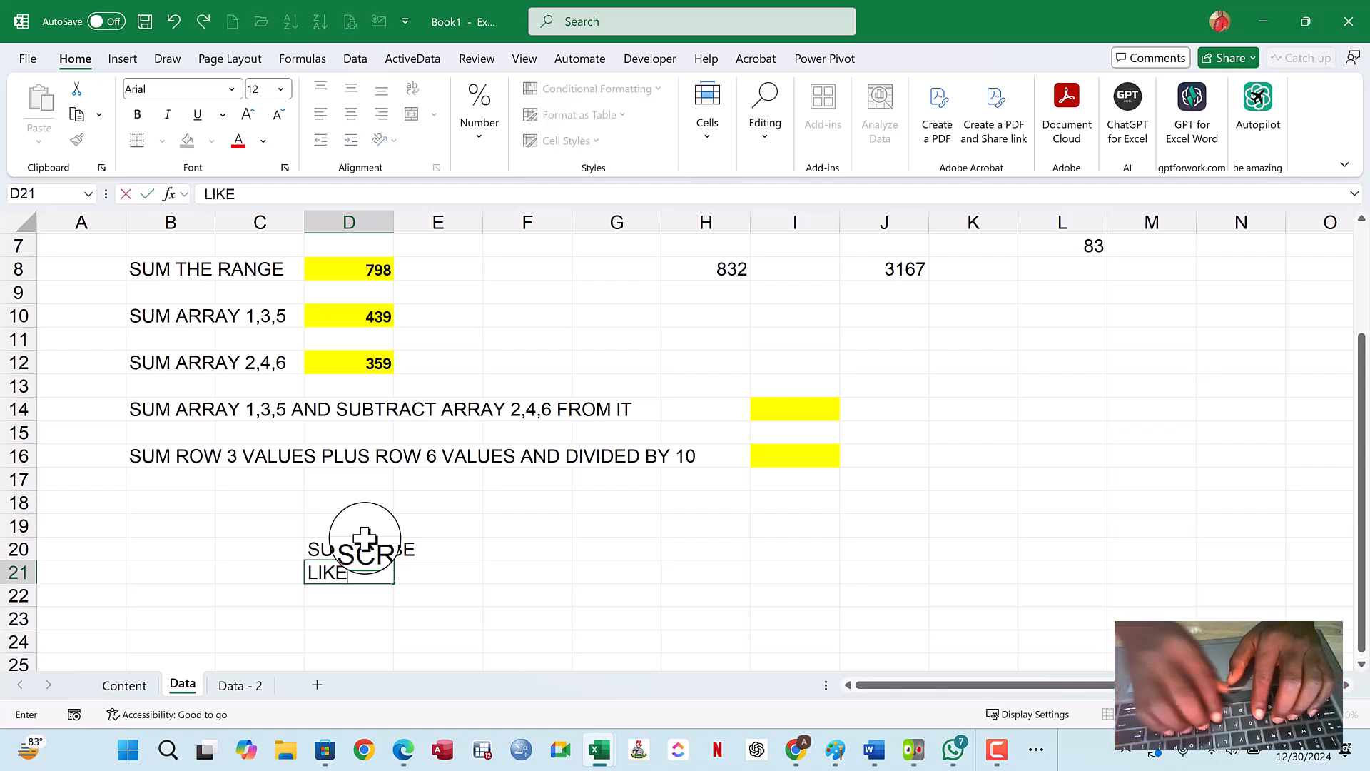
pyautogui.press('Return')
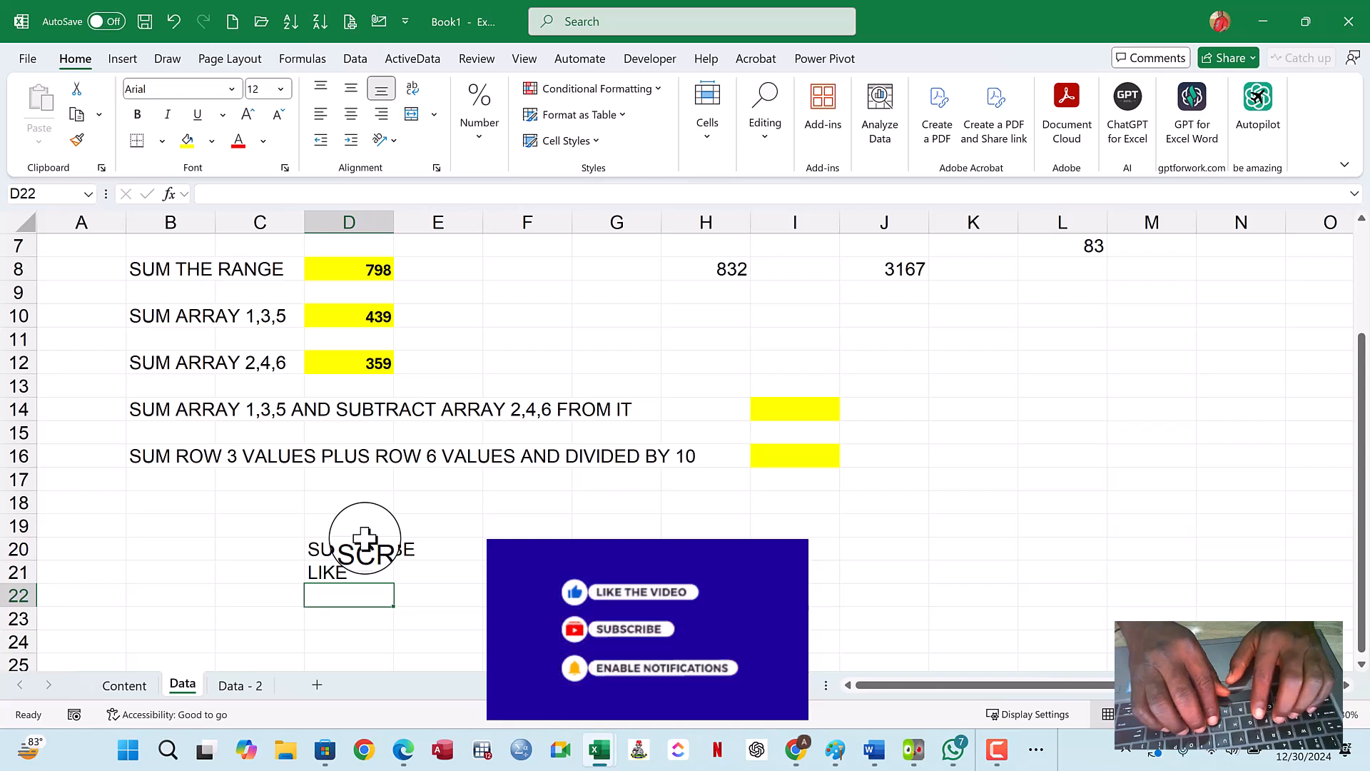
pyautogui.write('NOTIFI')
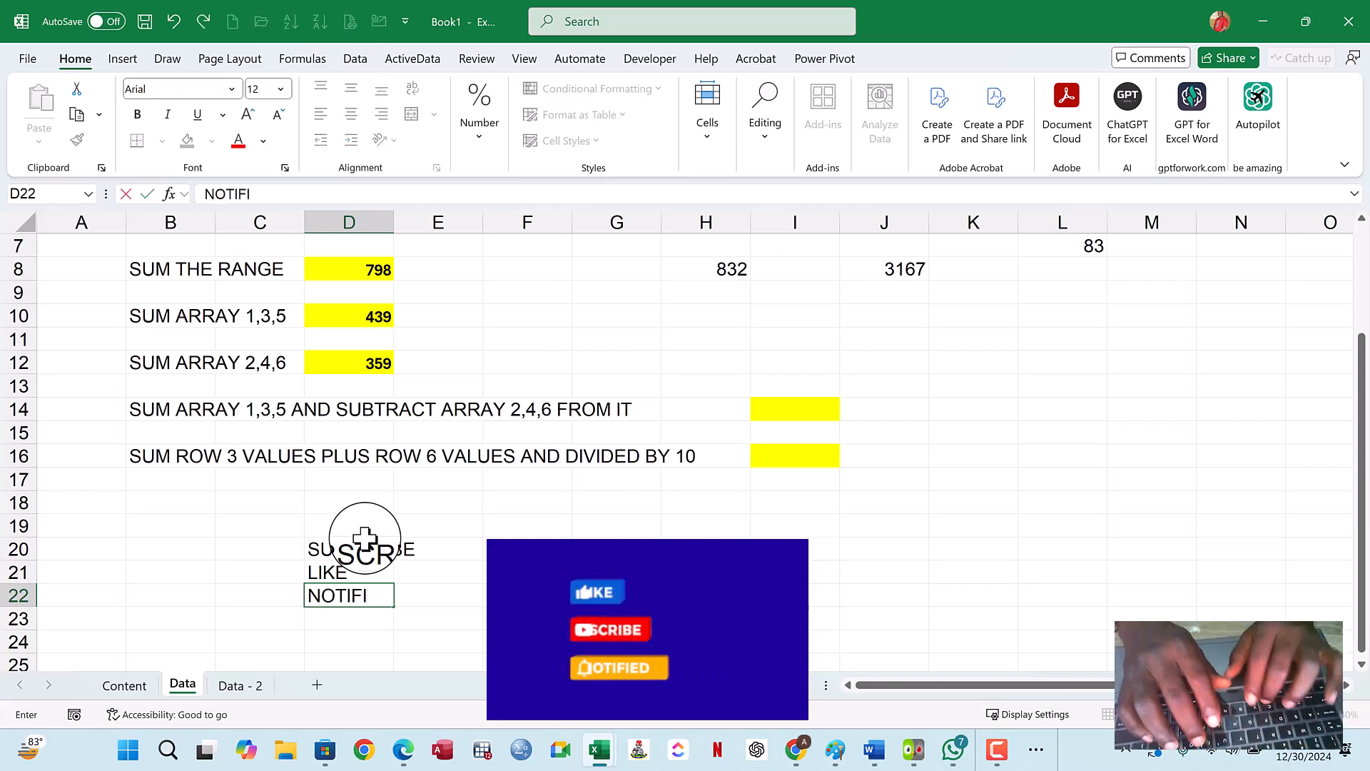
pyautogui.write('CATOION')
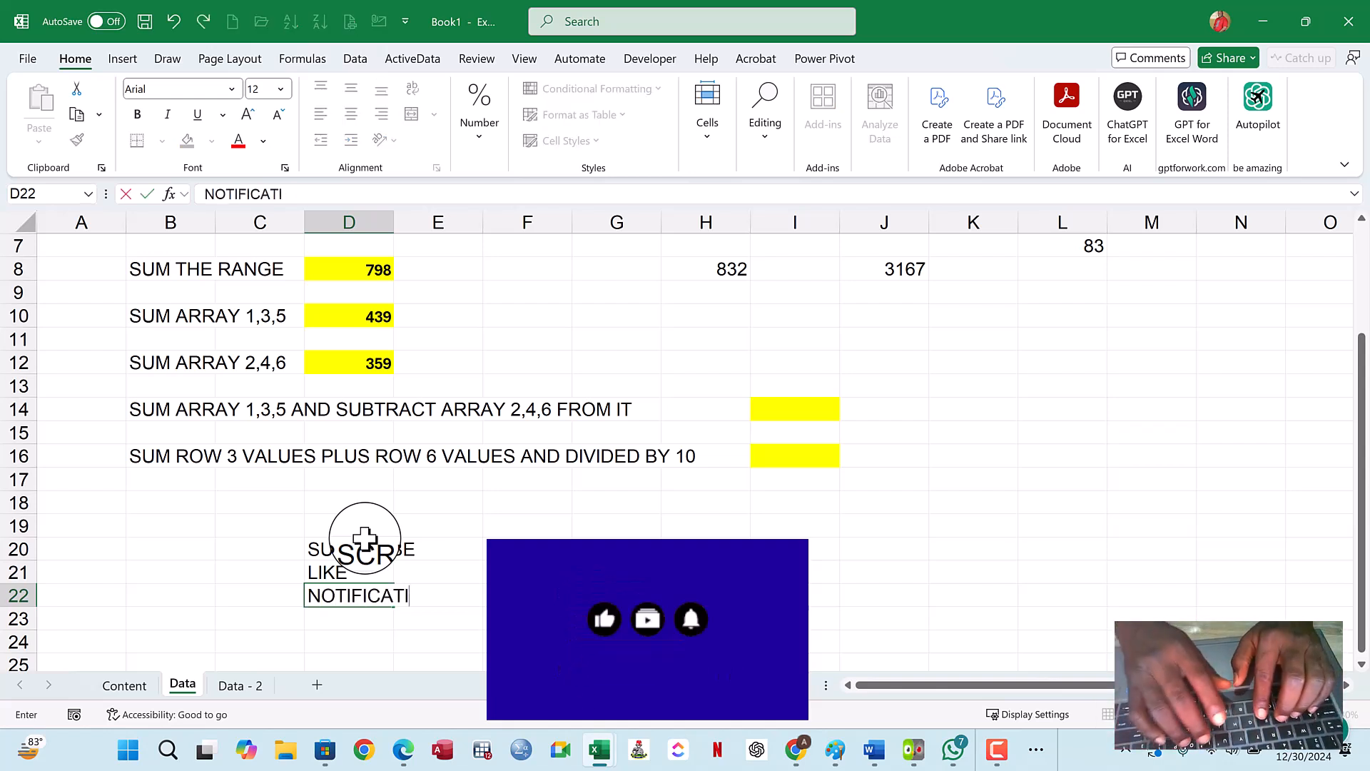
pyautogui.press('Return')
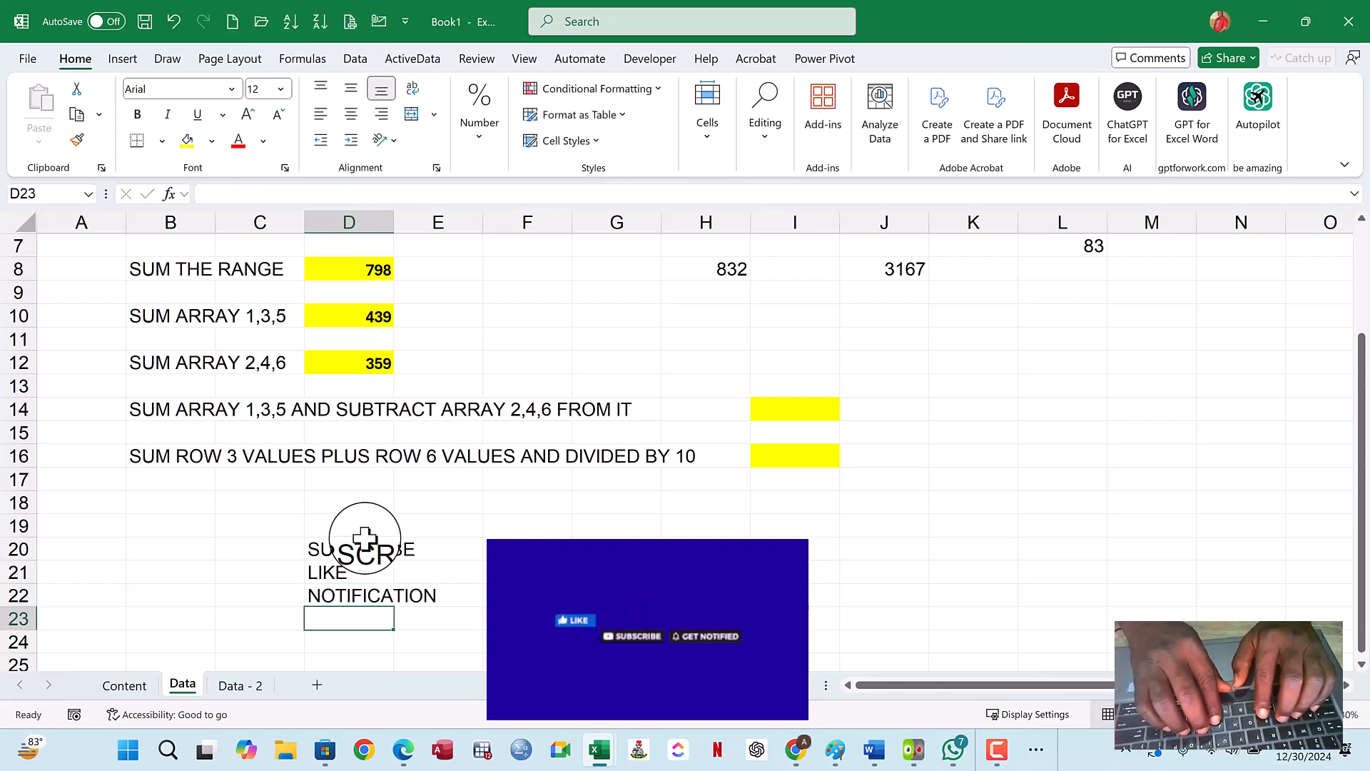
pyautogui.write('SHARE')
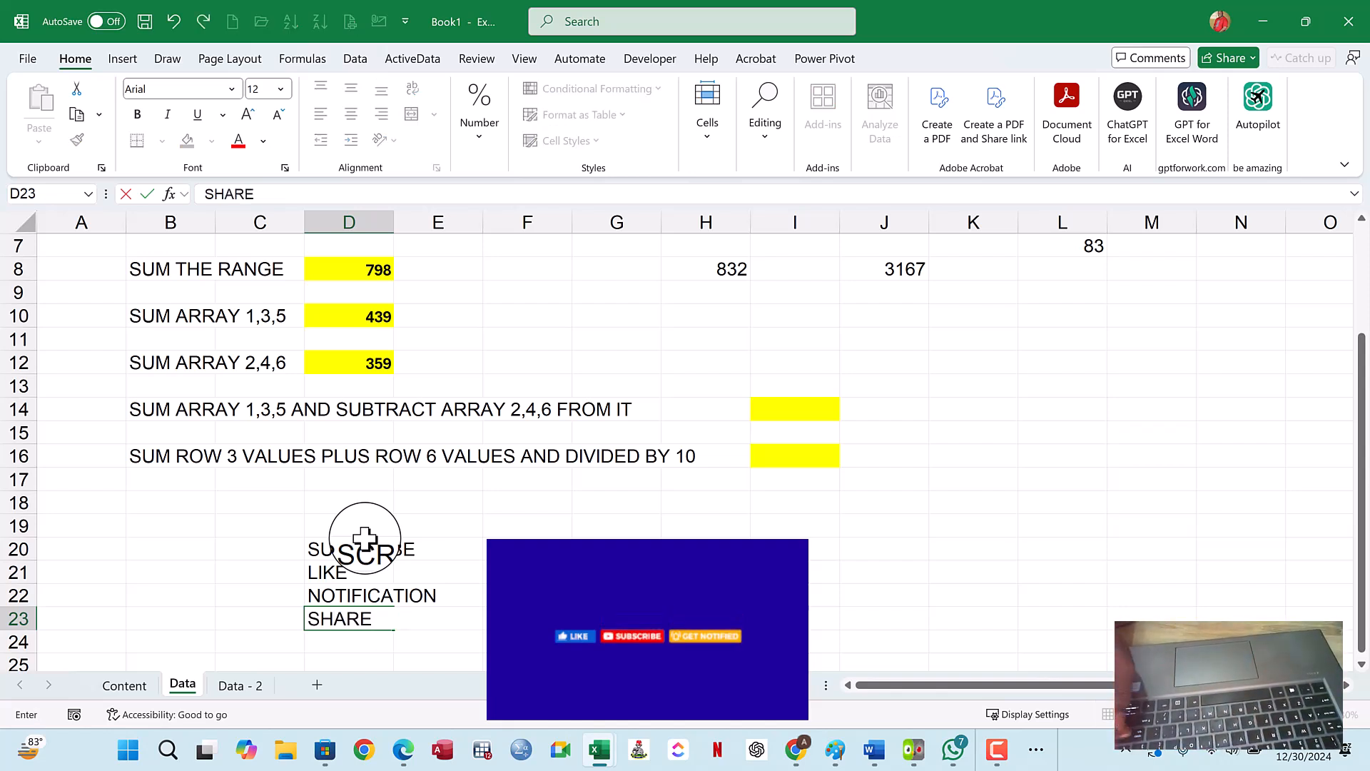
pyautogui.press('Return')
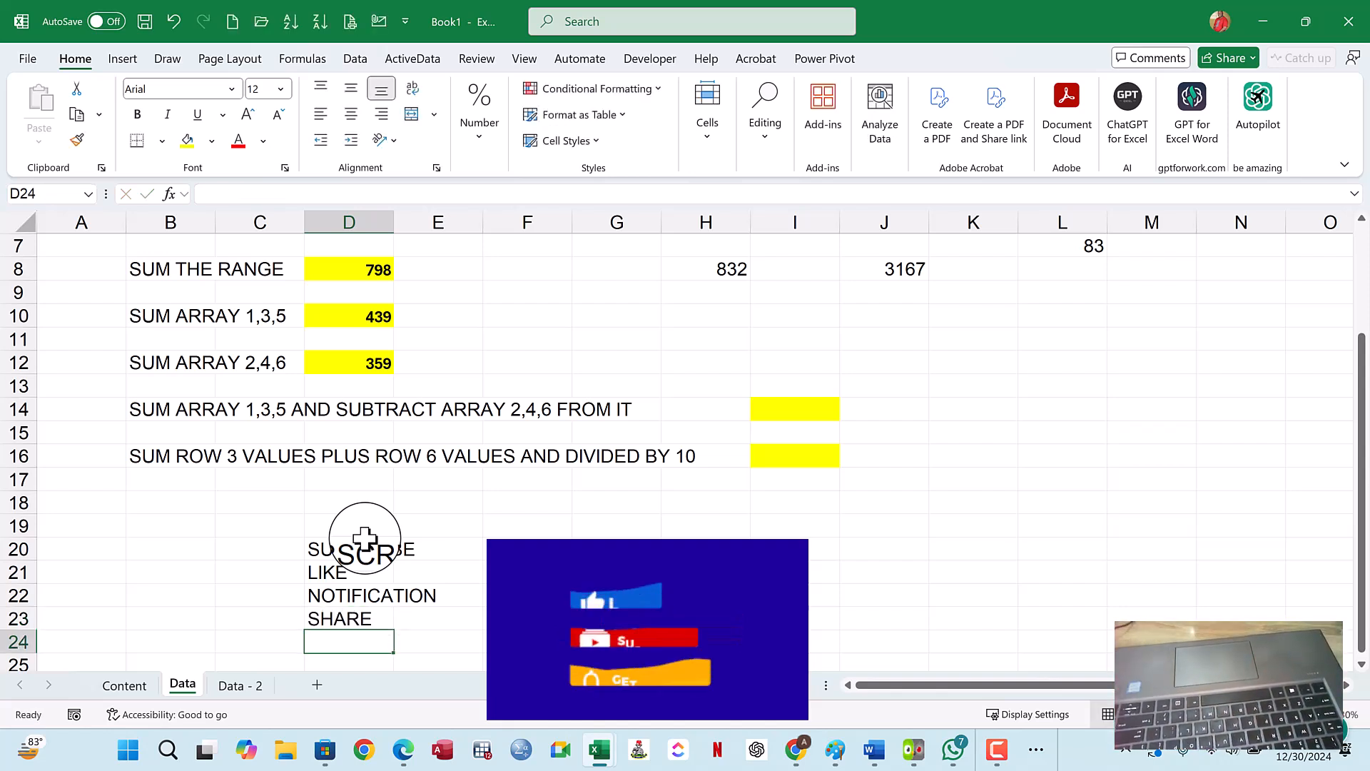